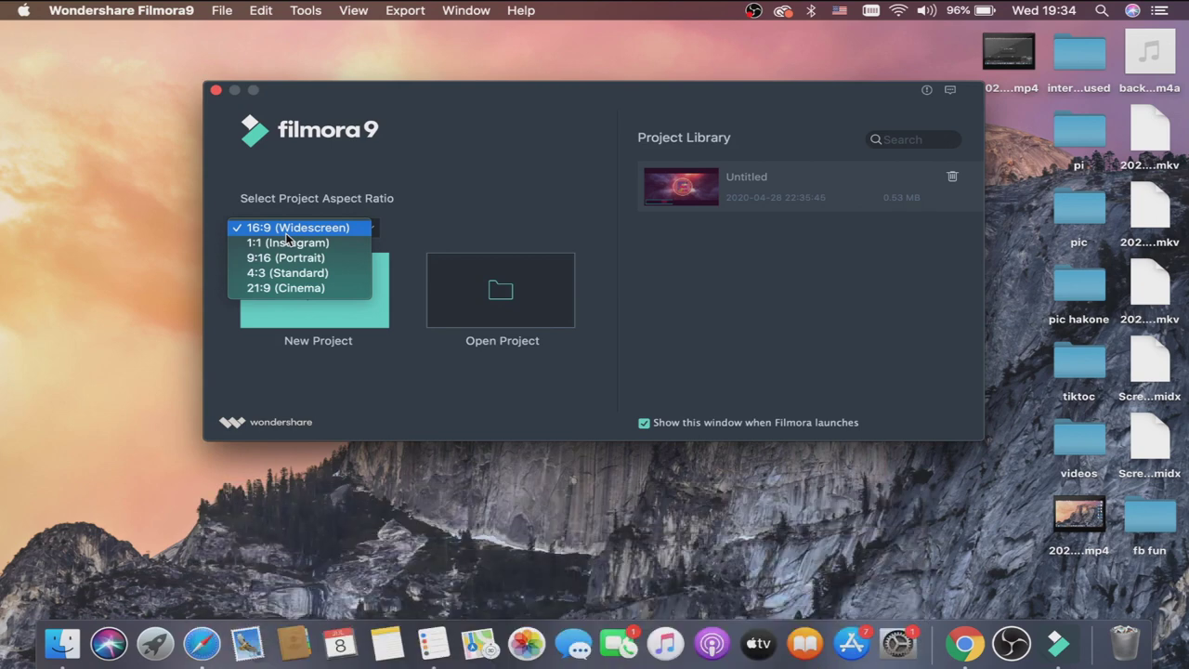
Create a new project with the 16:9 (Widescreen) aspect ratio.
click(285, 234)
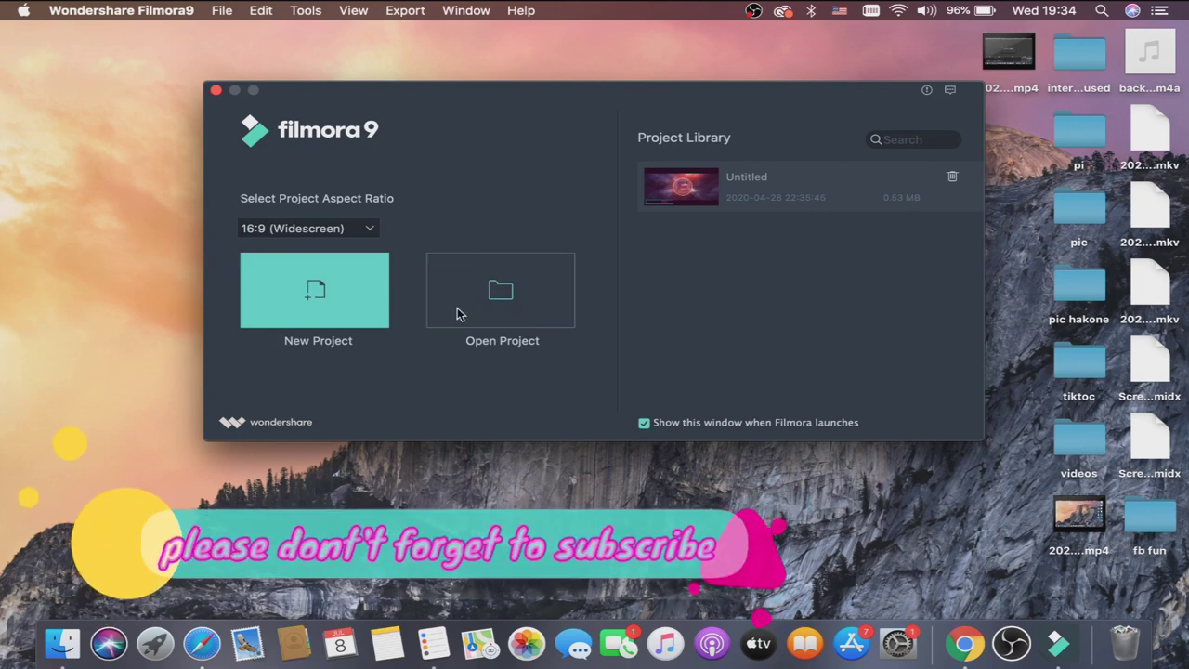
click(339, 319)
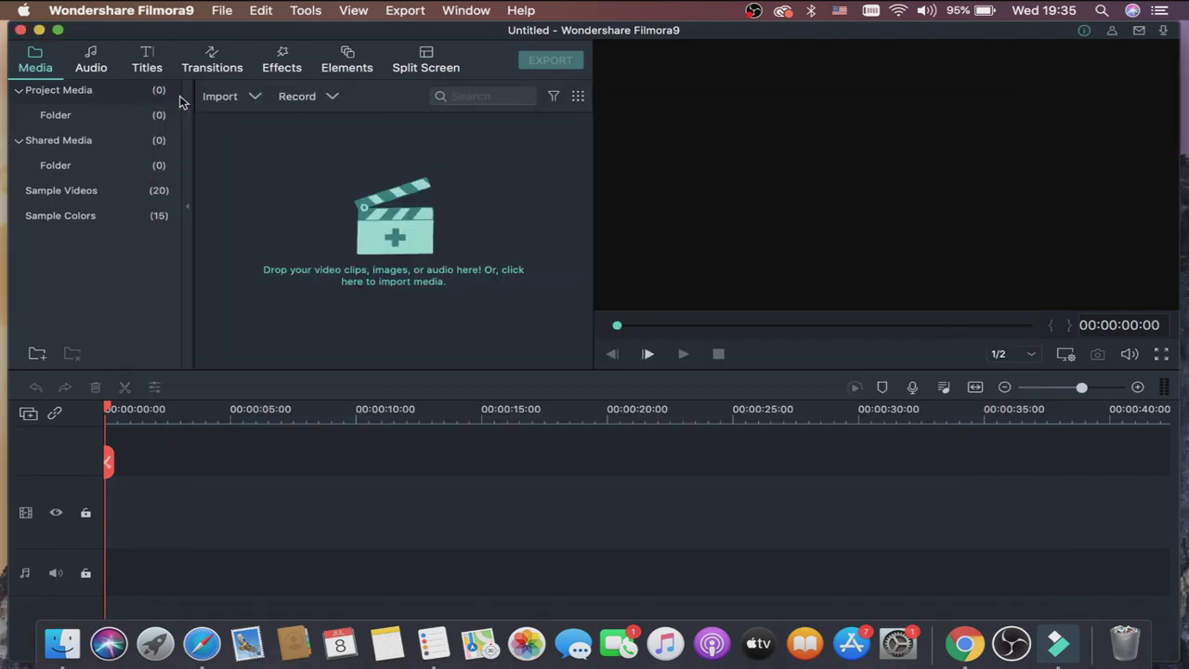
click(175, 101)
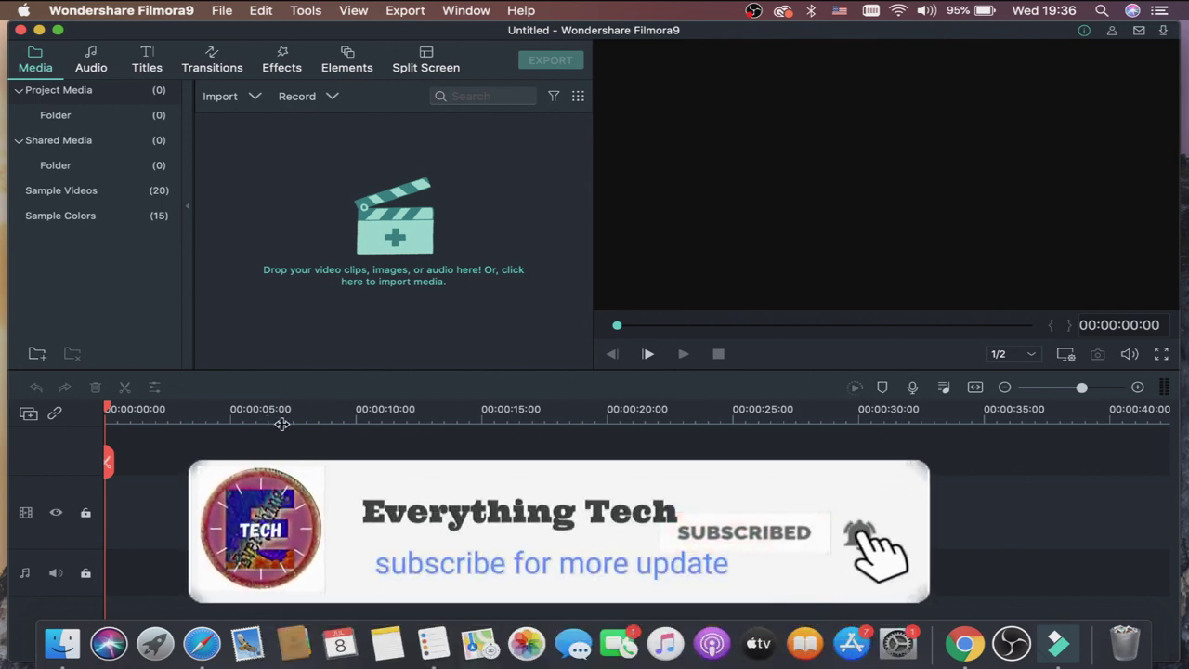
Scrub the playhead along the empty timeline to 00:00:21:13.
drag(269, 422, 342, 422)
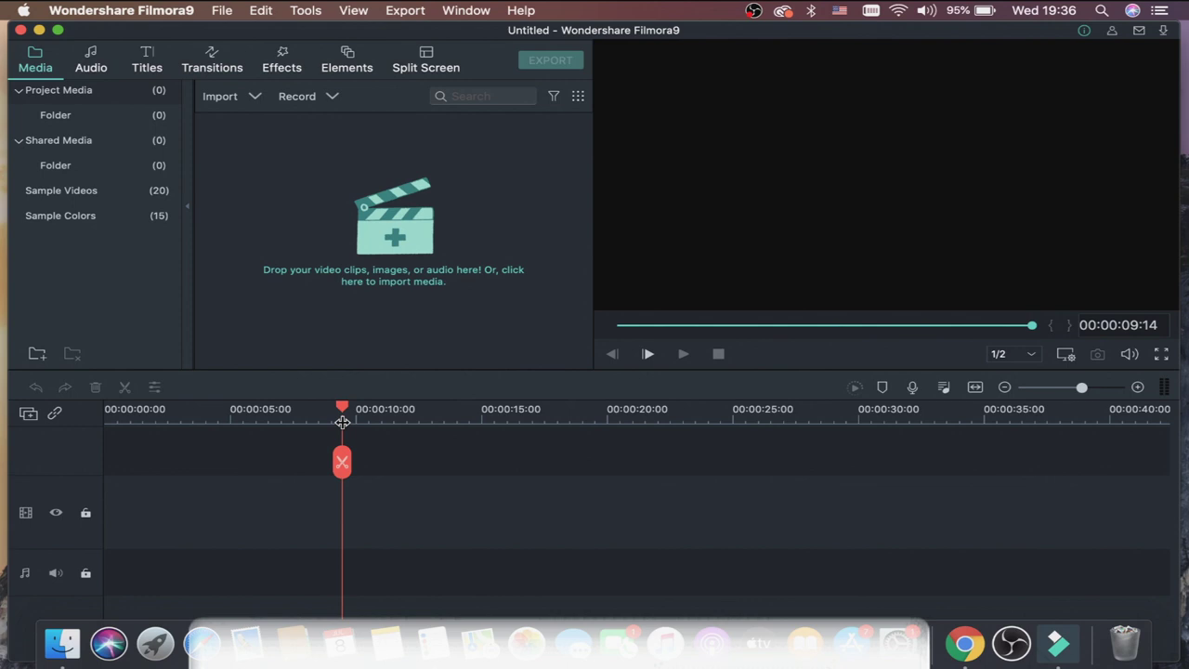
click(415, 422)
click(507, 422)
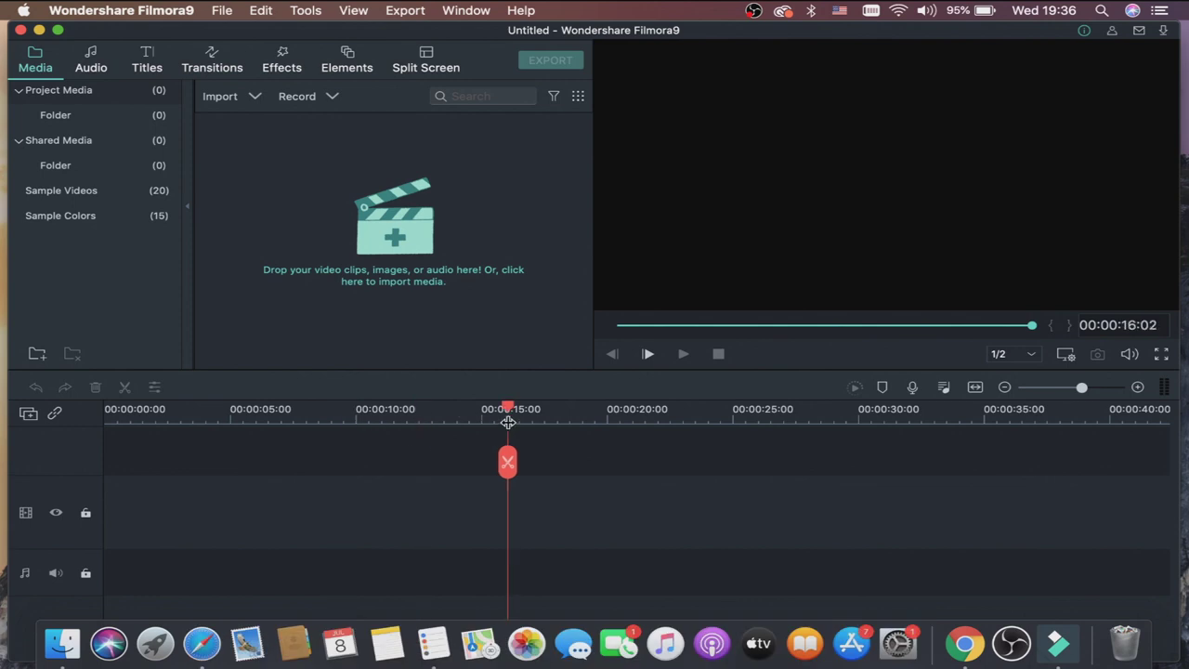
click(594, 422)
click(643, 422)
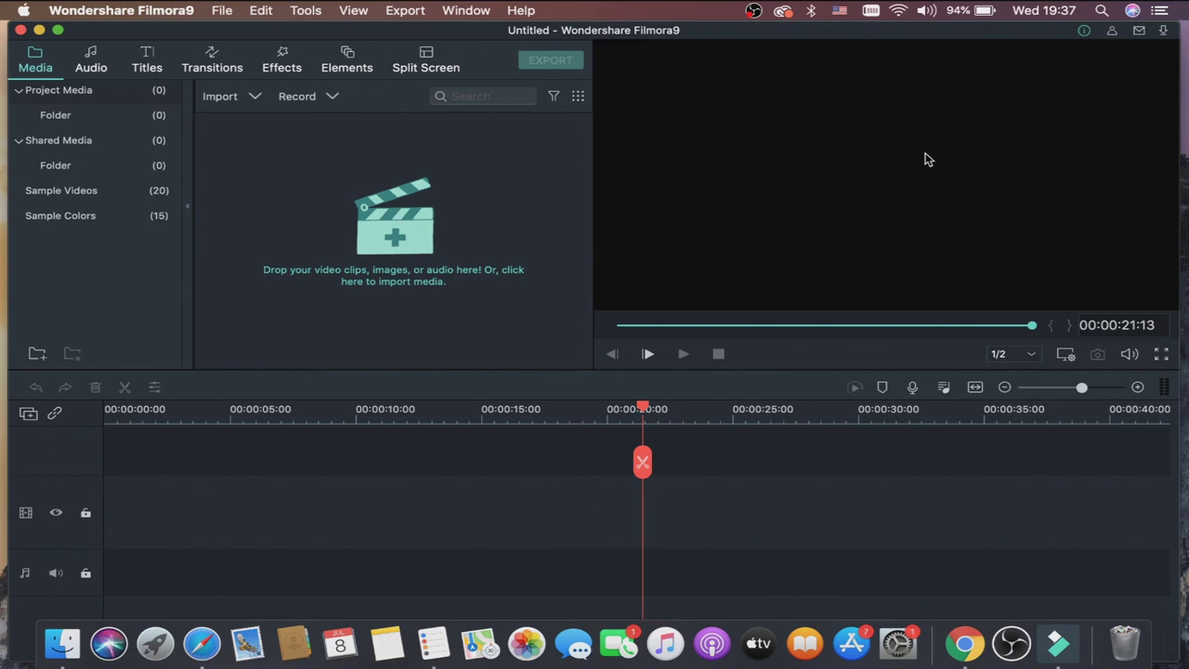
View the playback quality options of the preview and close them without changing the setting.
click(1029, 359)
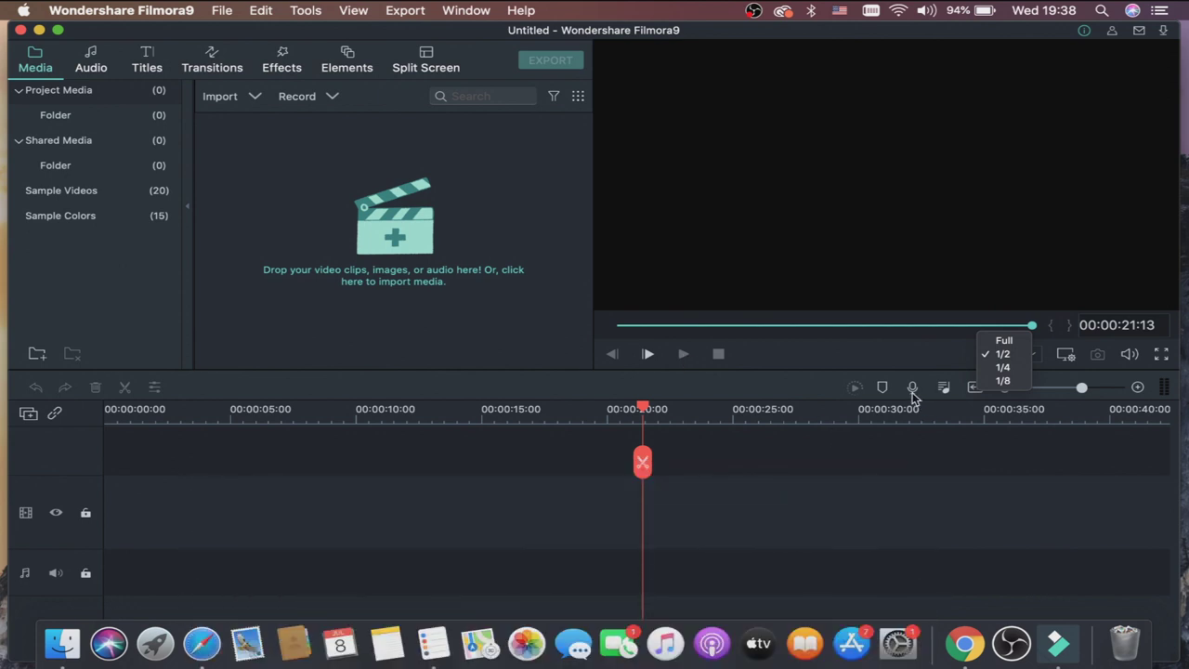
click(973, 391)
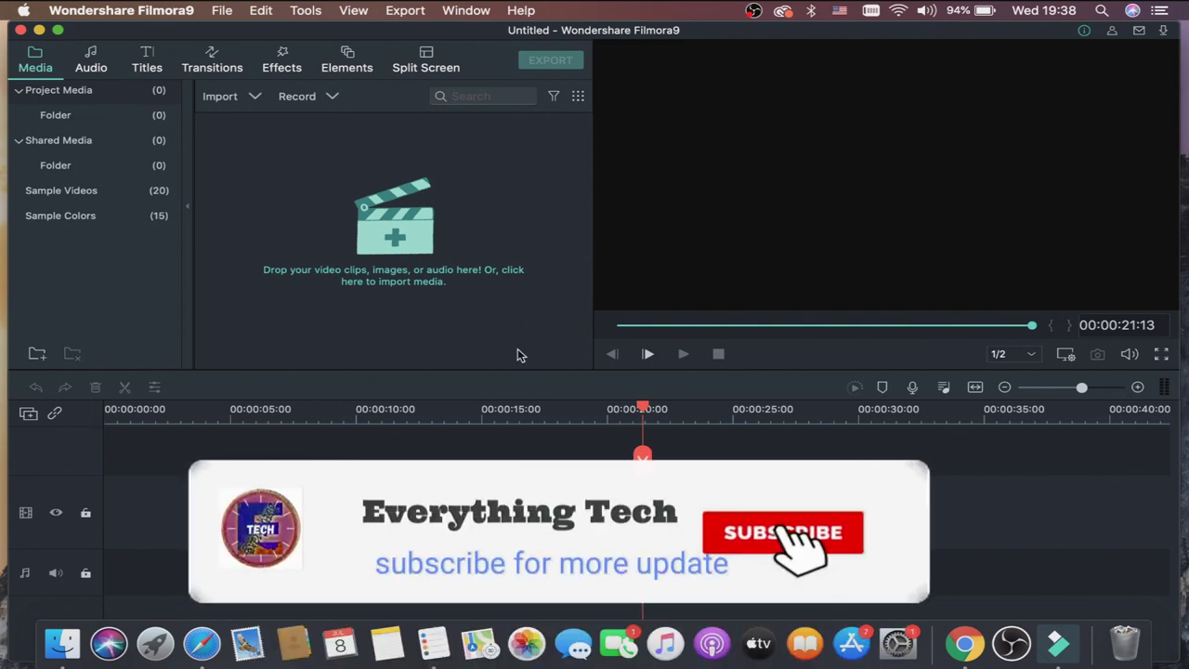
Configure the project settings to 16:9 (Widescreen), 1920 x 1080 (Full HD) and a frame rate of 60.
click(221, 11)
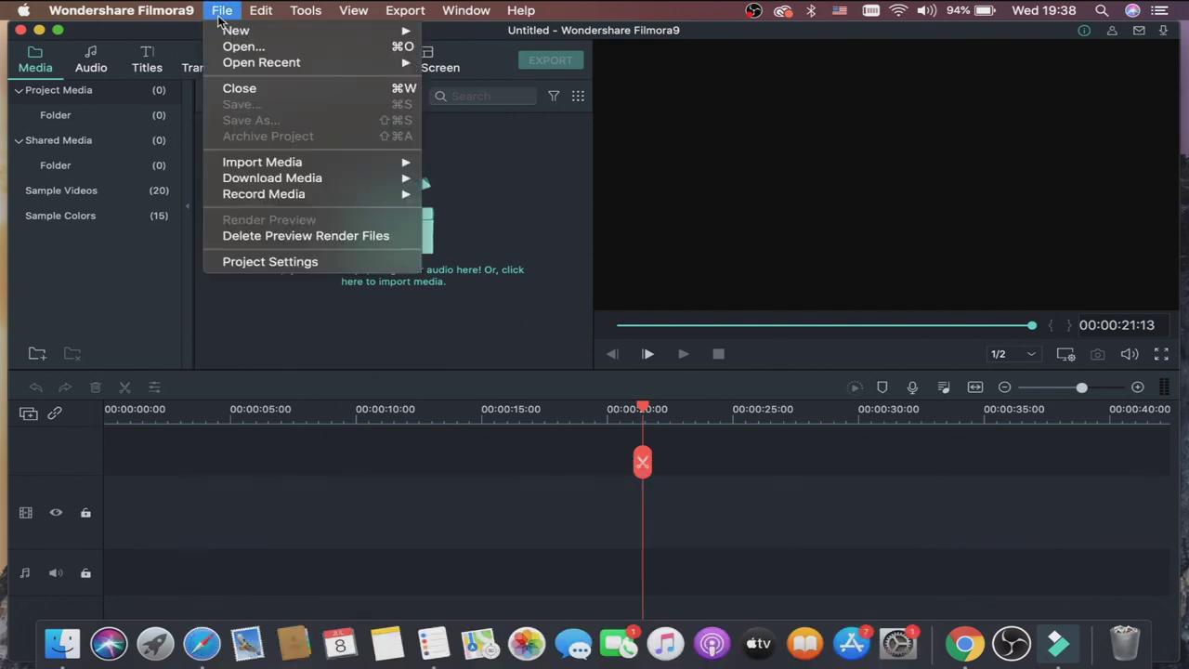
click(238, 262)
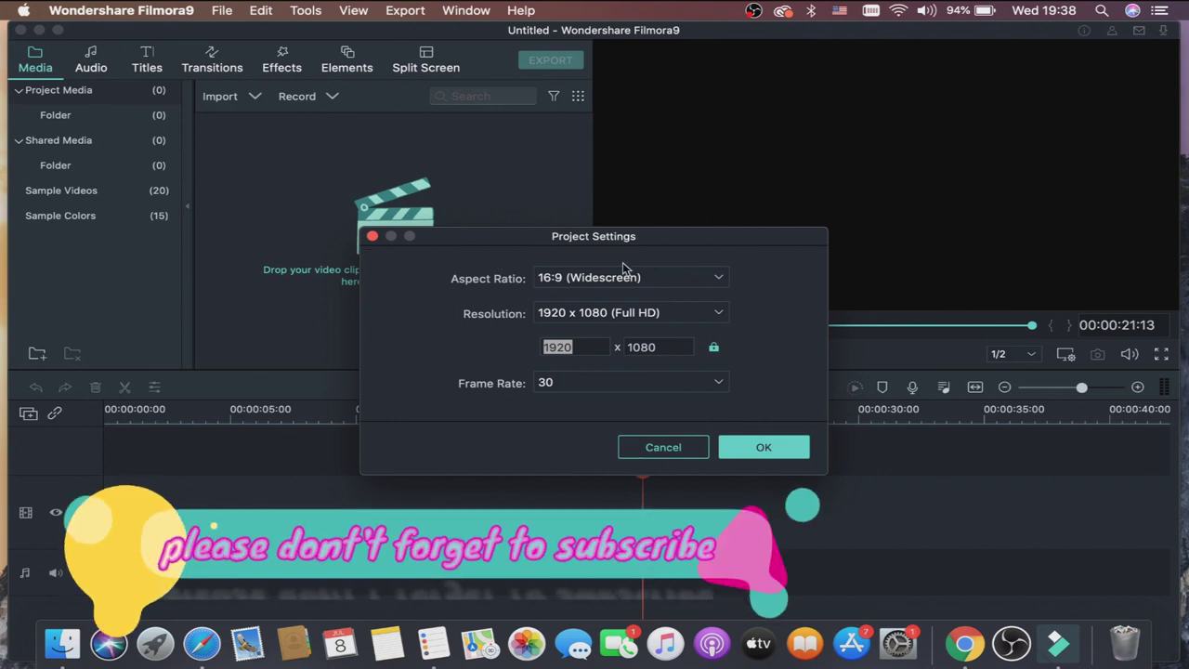
click(722, 283)
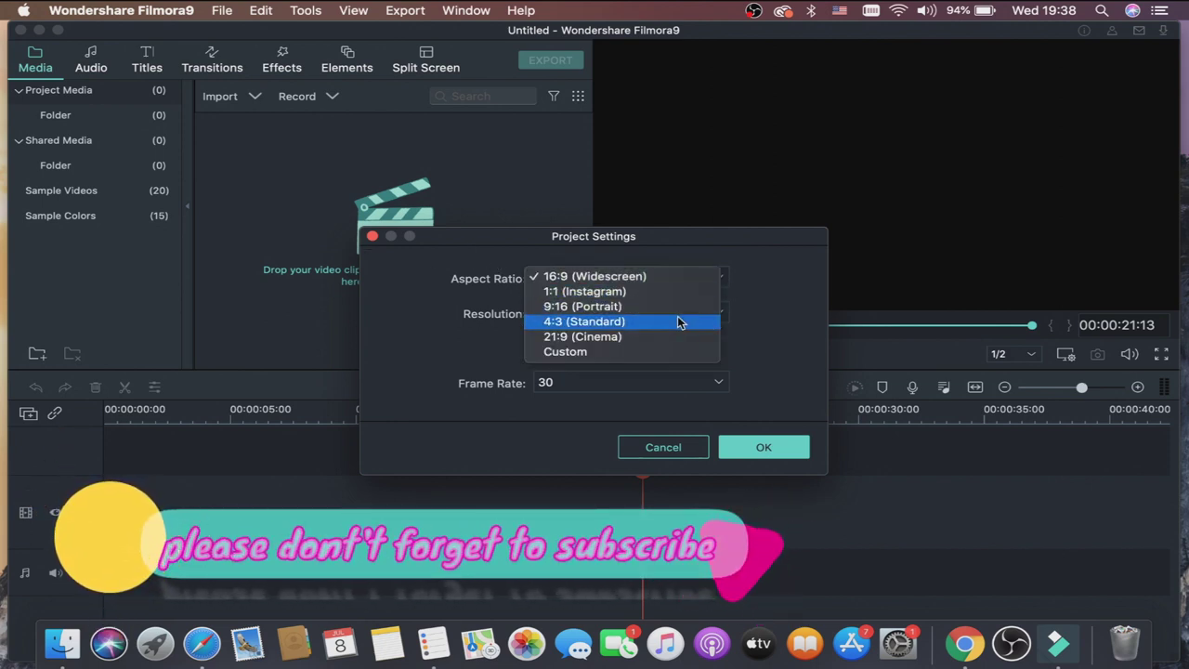
click(695, 281)
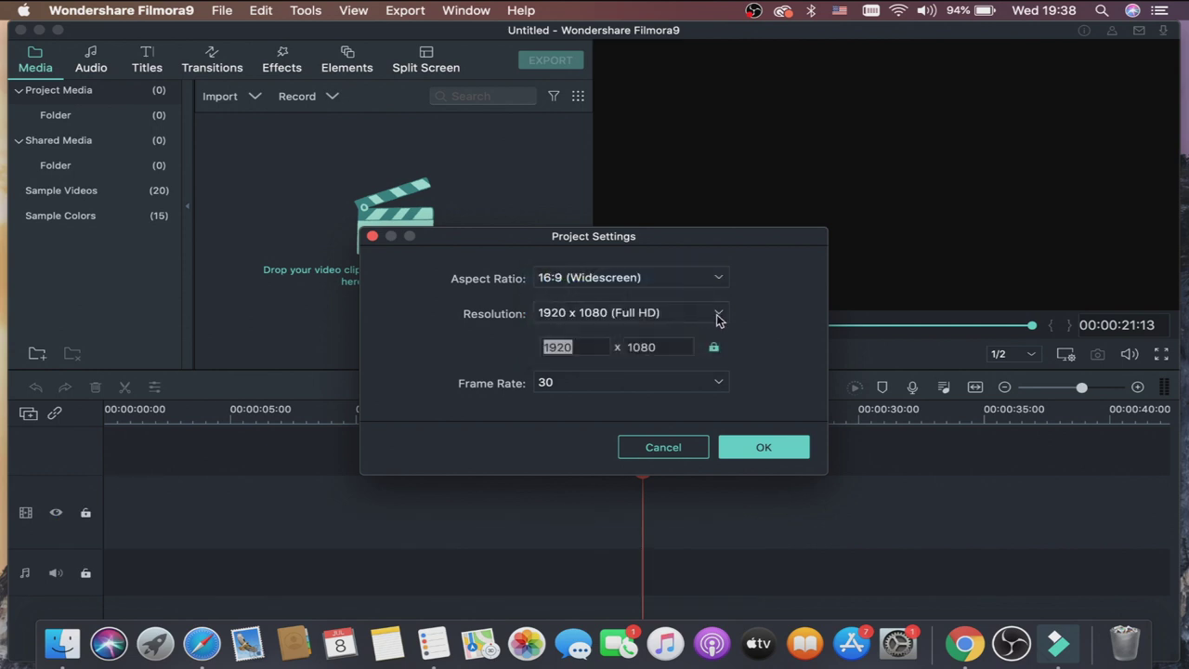
click(717, 316)
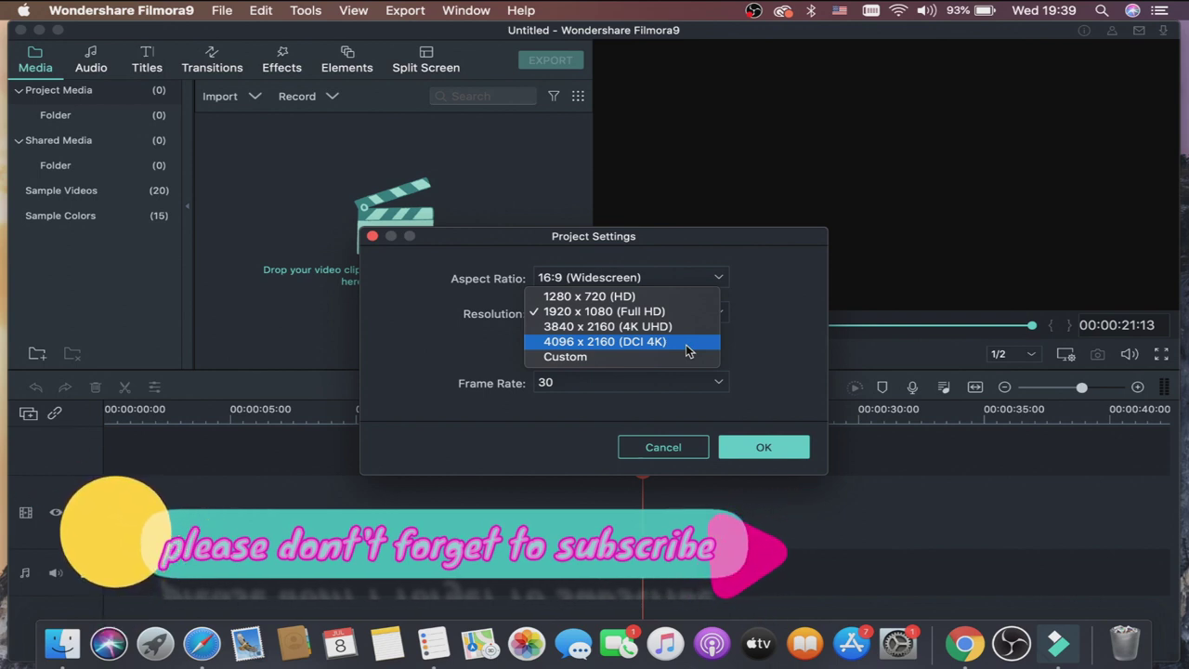
click(630, 316)
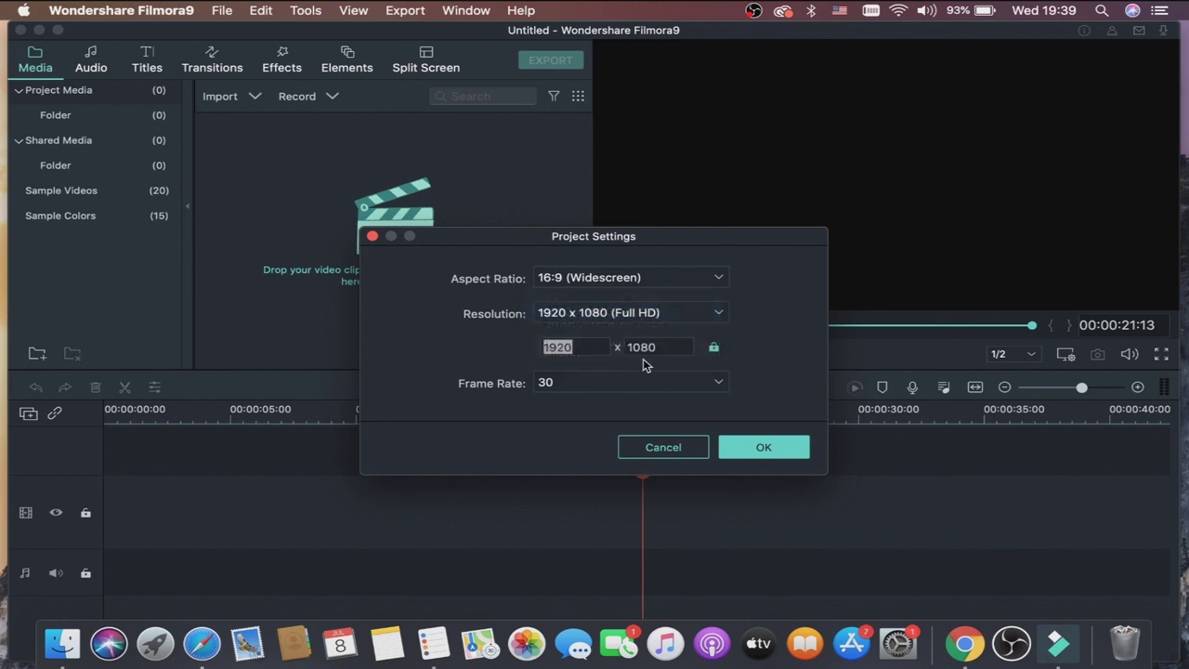
click(724, 388)
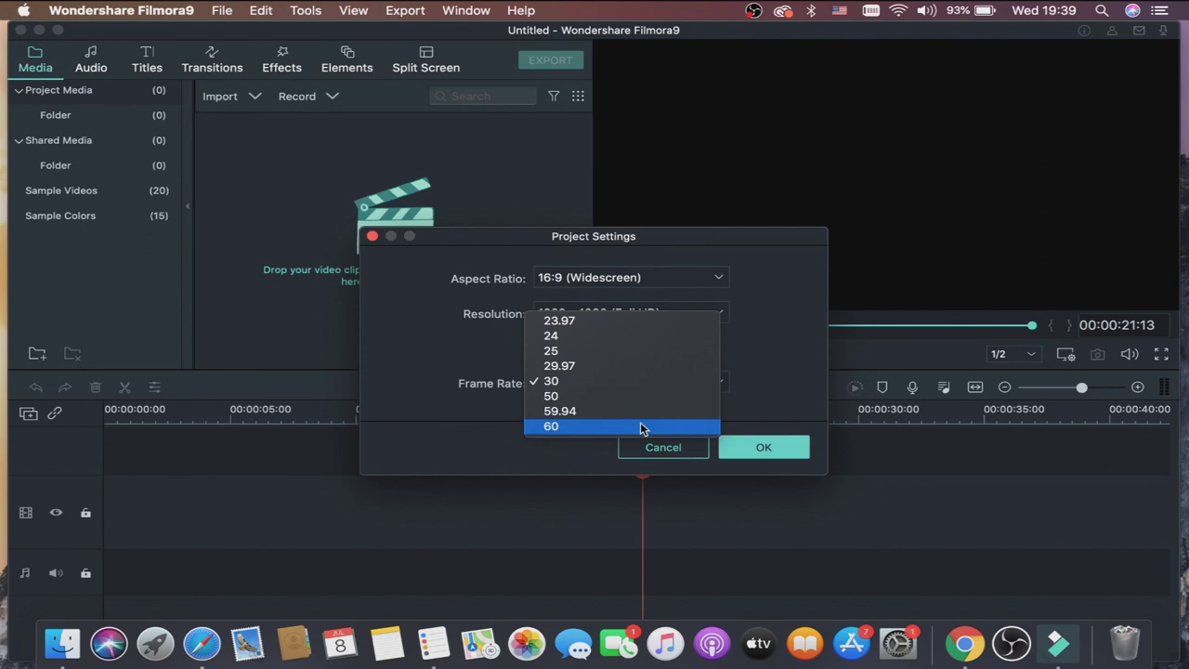
click(640, 425)
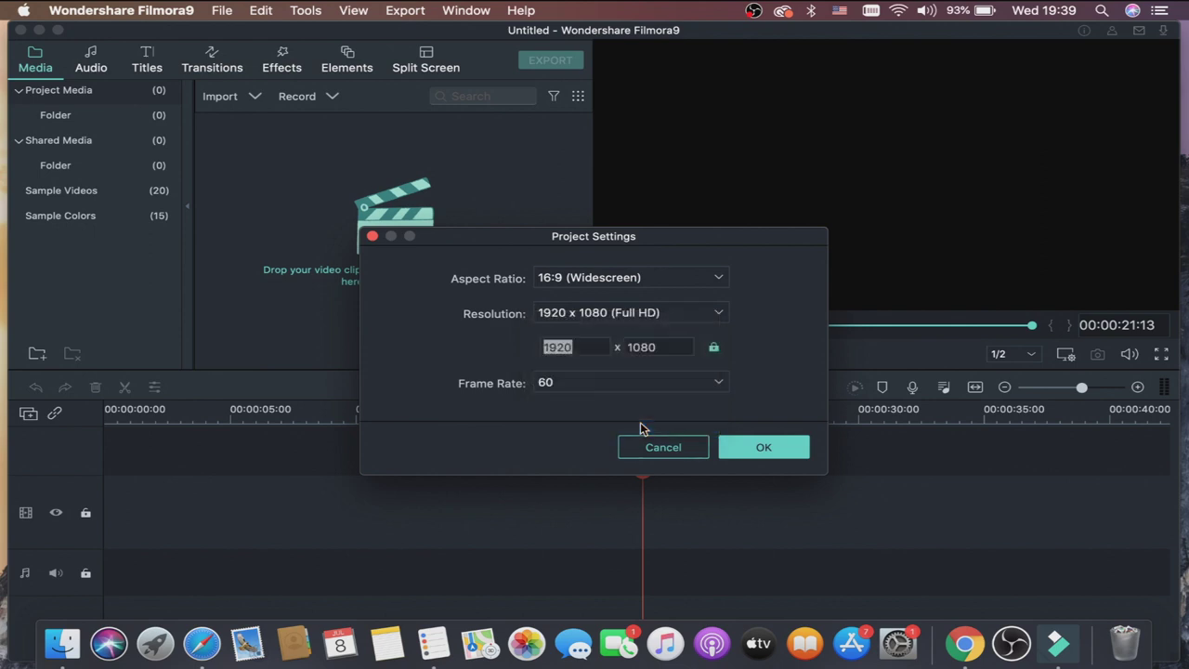
click(759, 449)
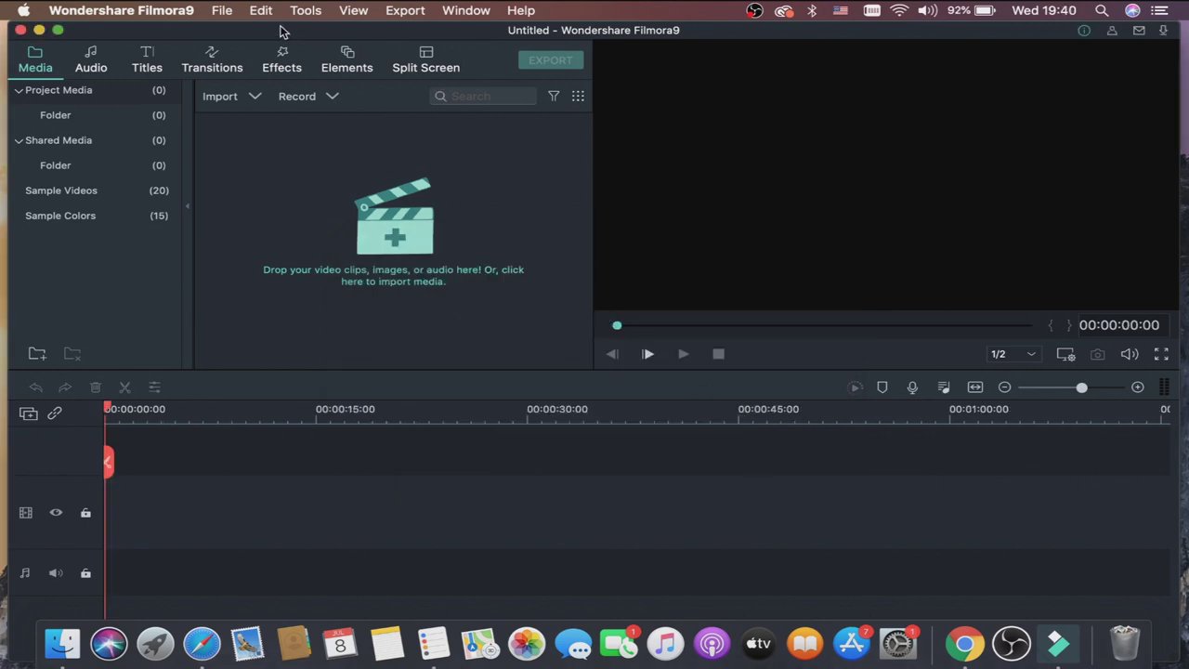
Examine the available media import options and the import file browser, then leave without importing any file.
click(222, 12)
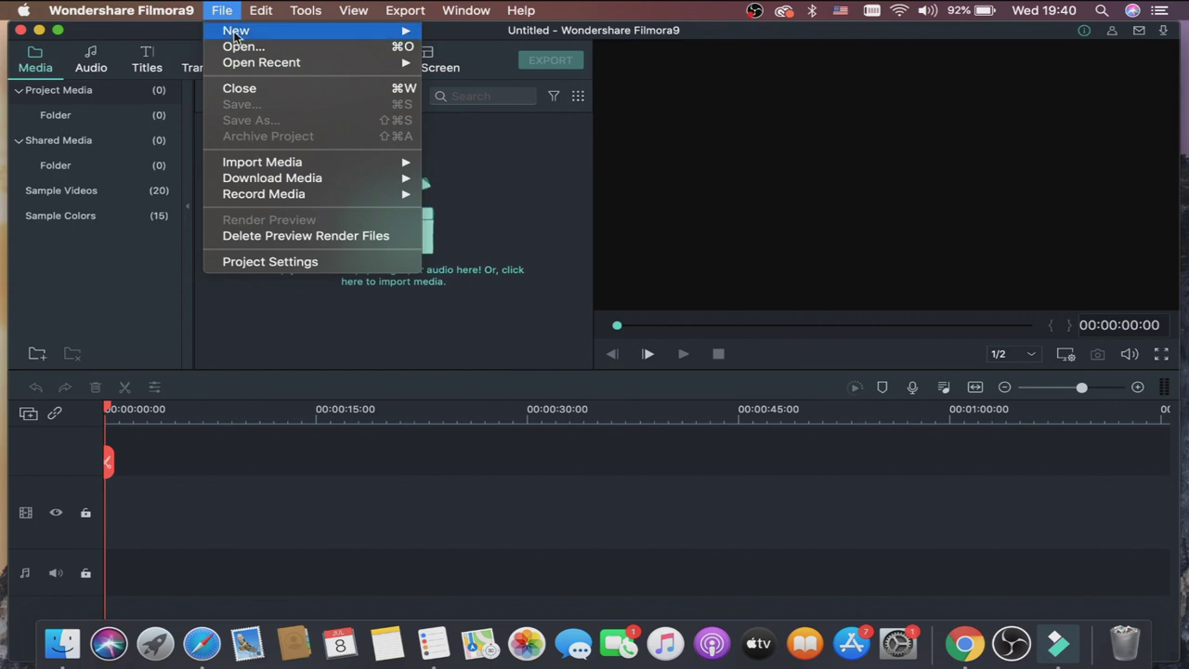
mouse_move(259, 166)
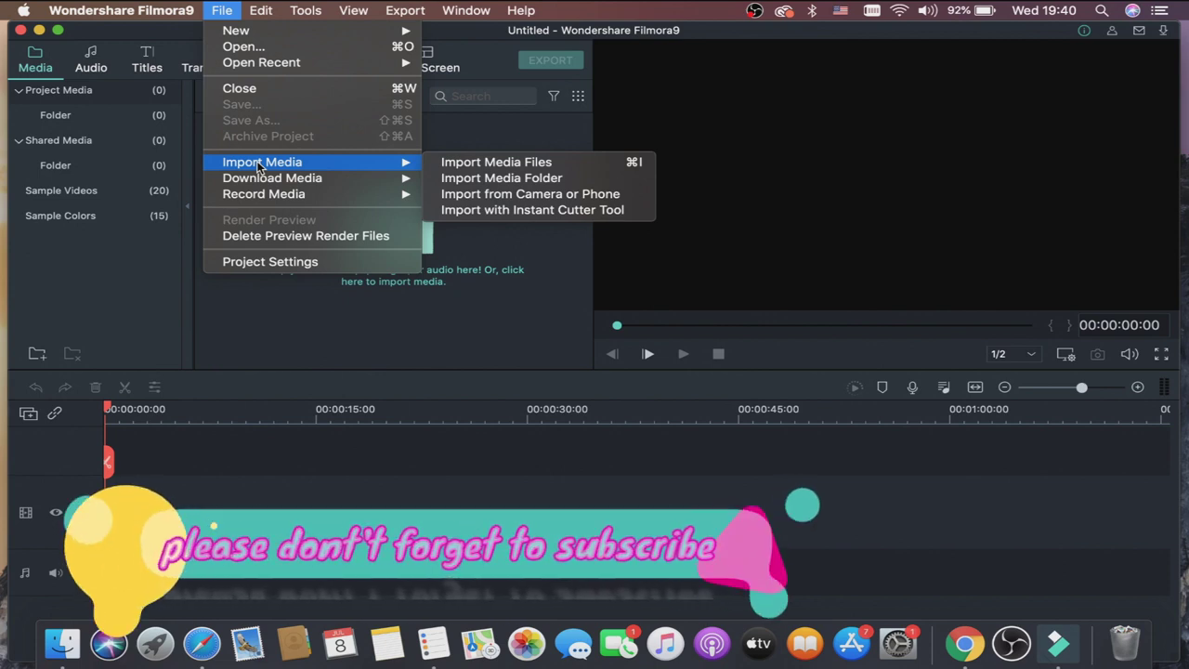
mouse_move(376, 160)
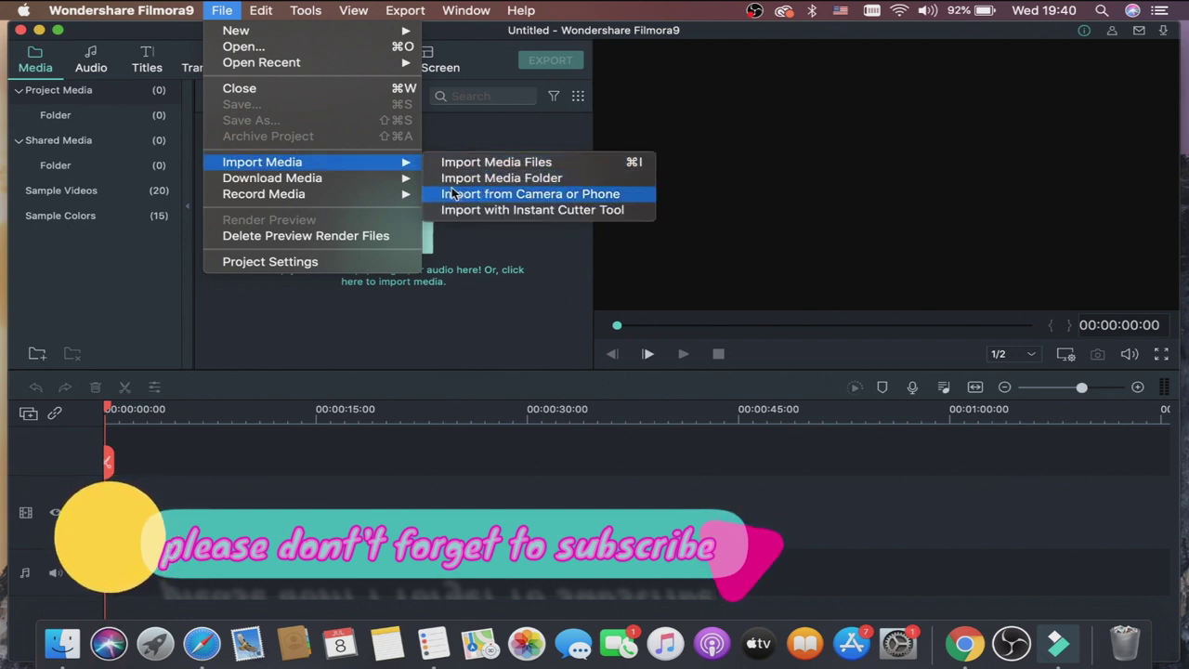
mouse_move(397, 180)
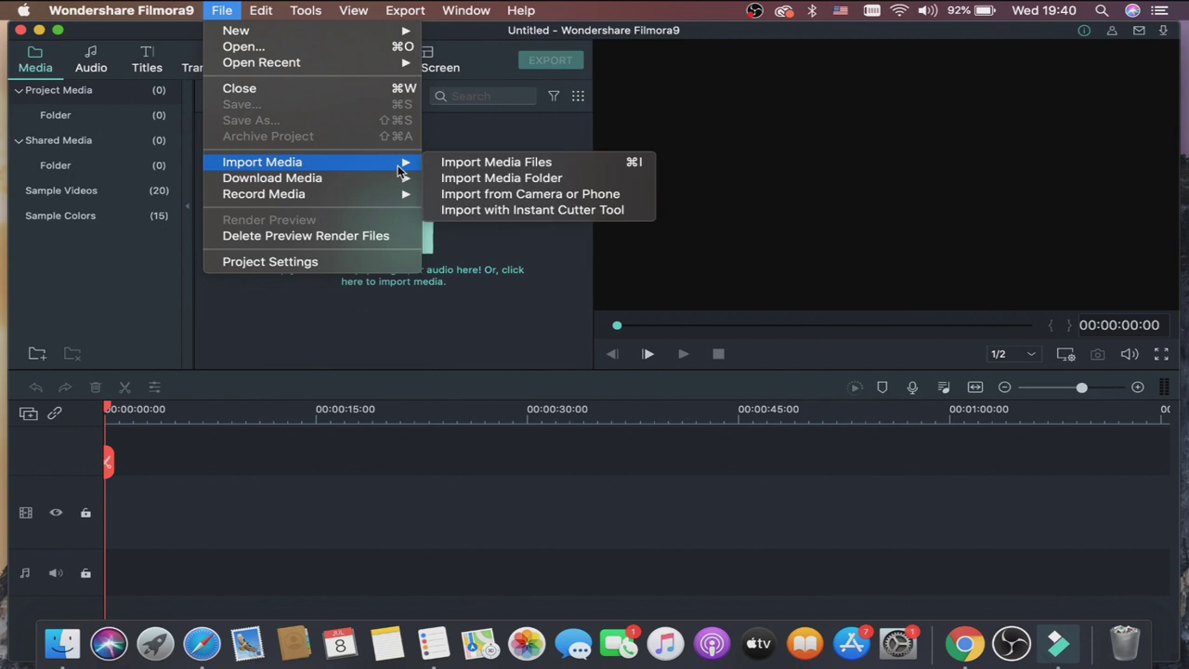
click(486, 313)
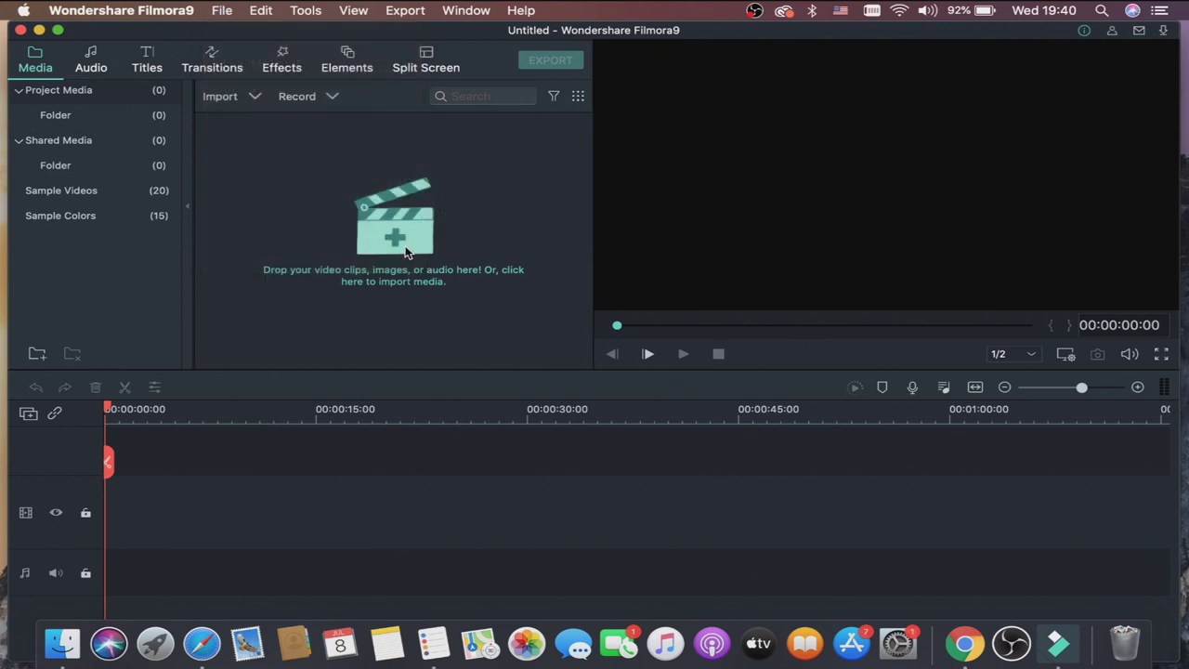
click(405, 250)
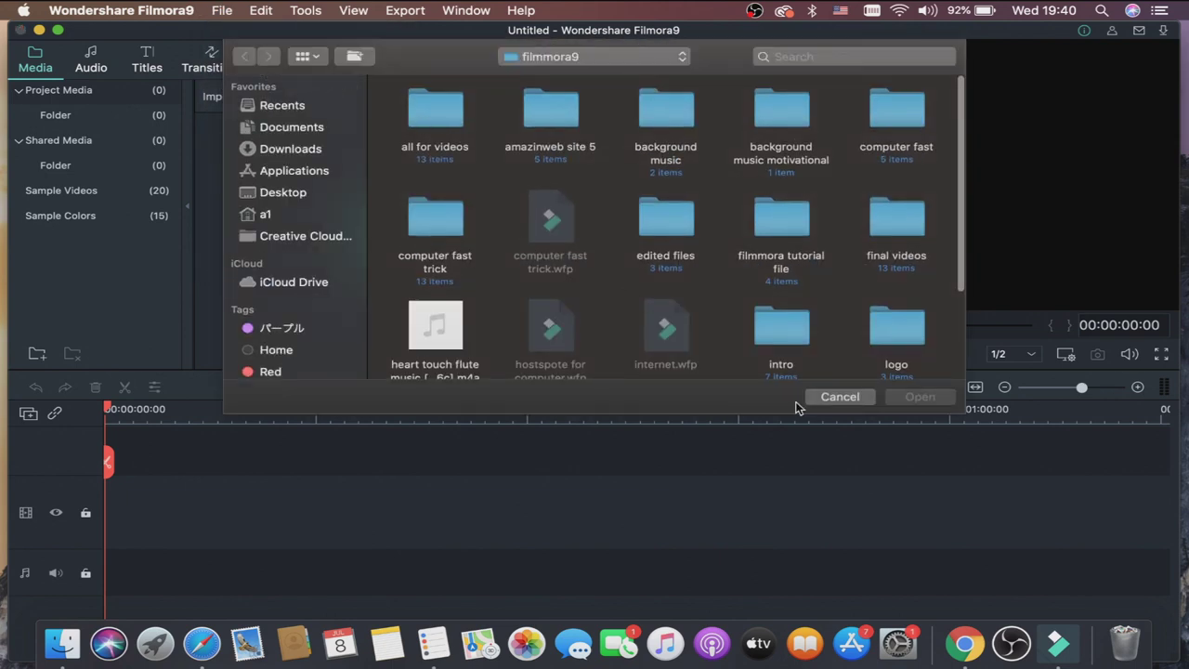
click(829, 398)
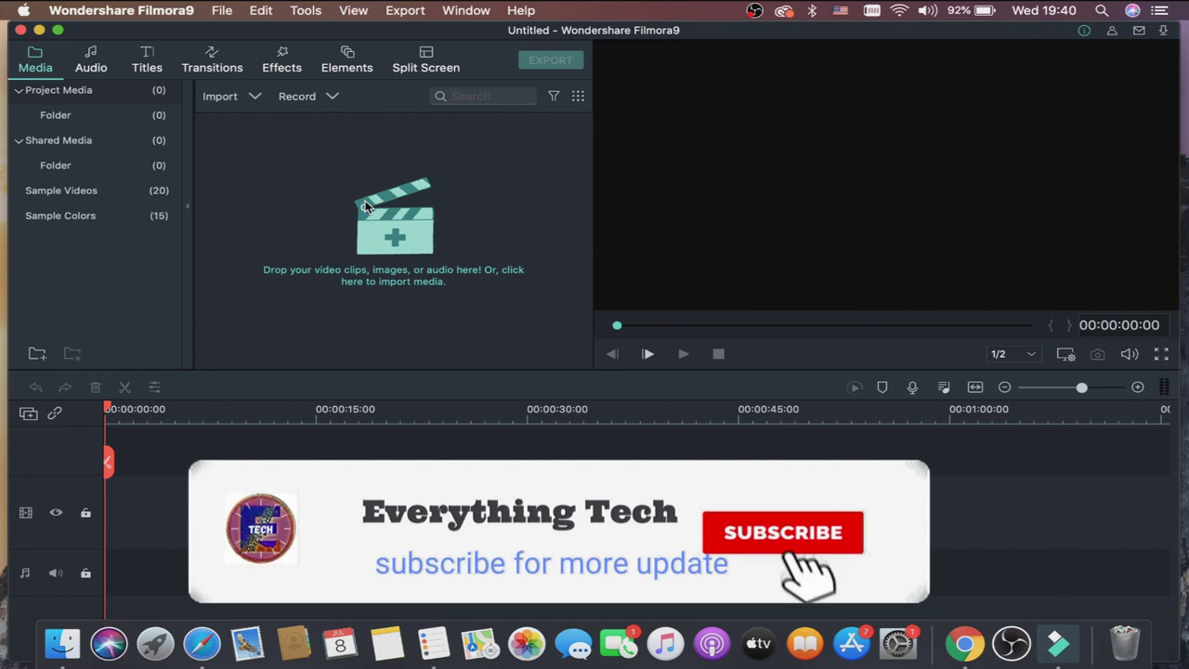
Review the commands for downloading media from online services and for recording media.
click(222, 10)
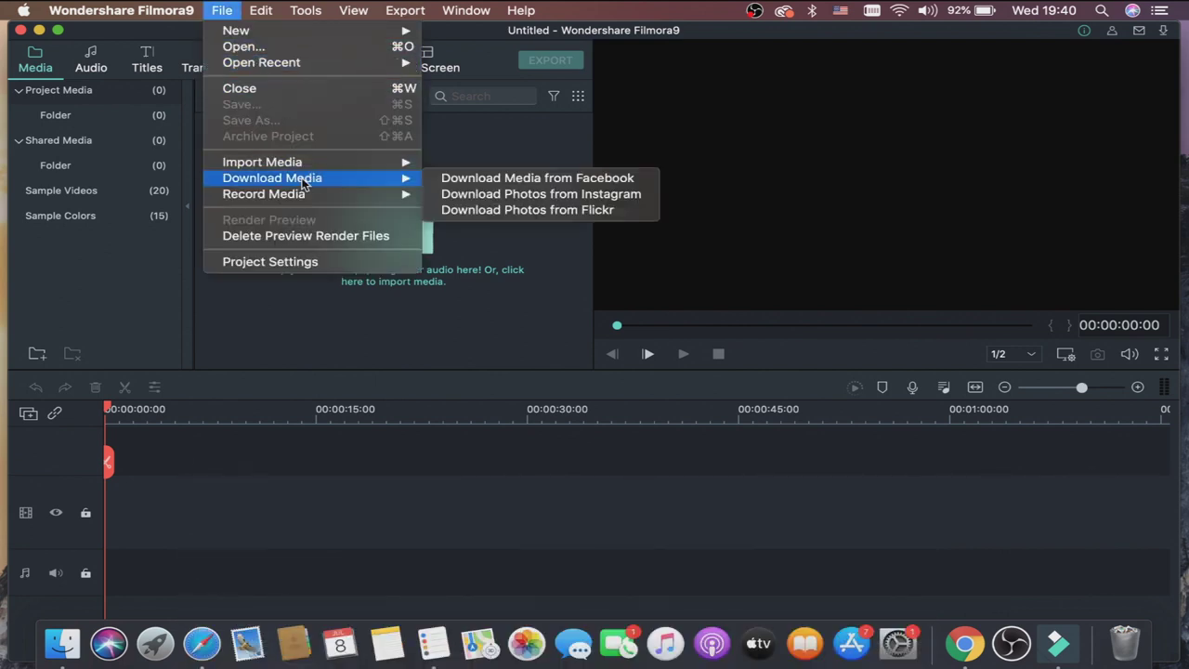
mouse_move(310, 200)
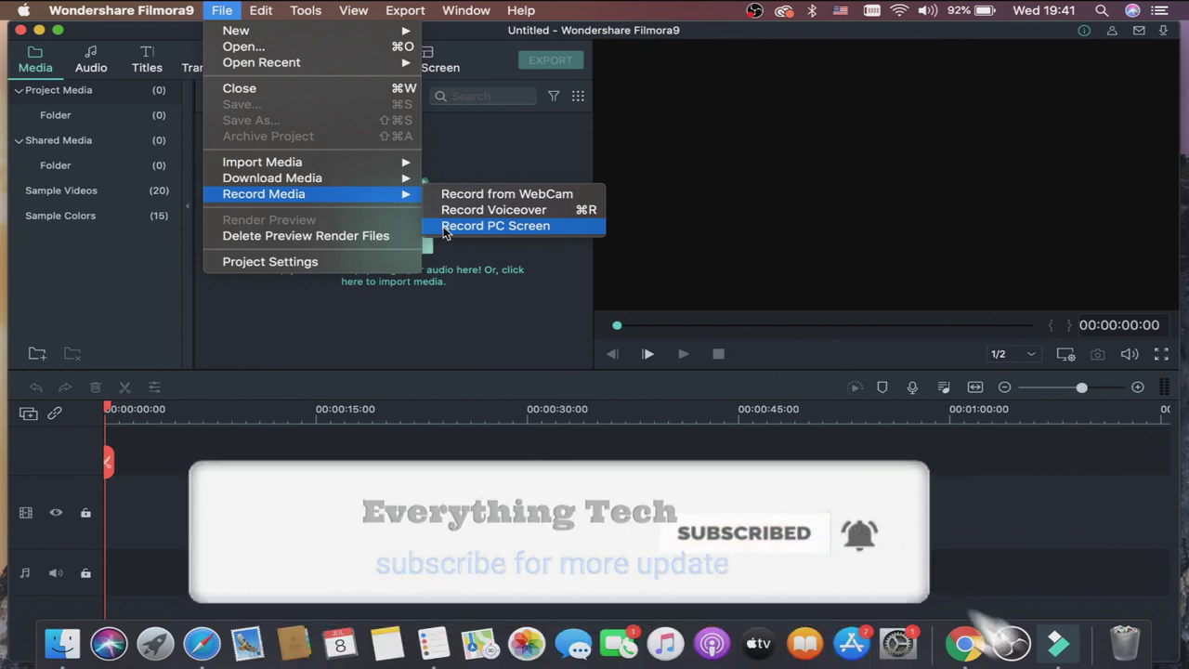
click(469, 323)
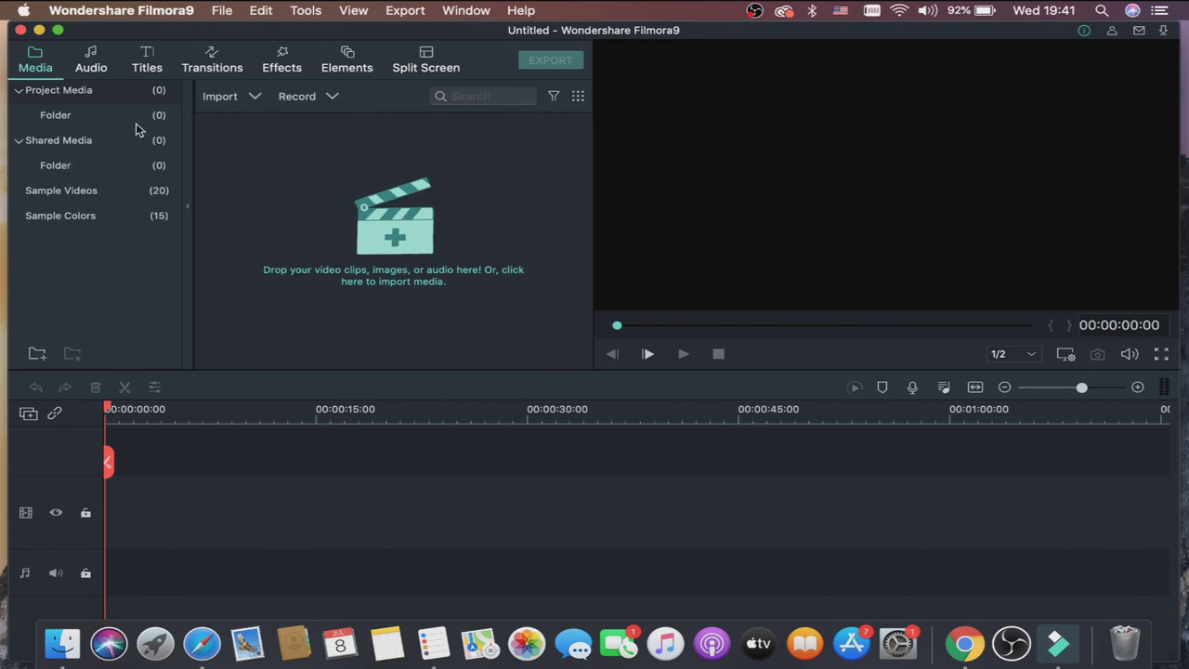
Browse the included music and sound effects in the audio library.
click(92, 68)
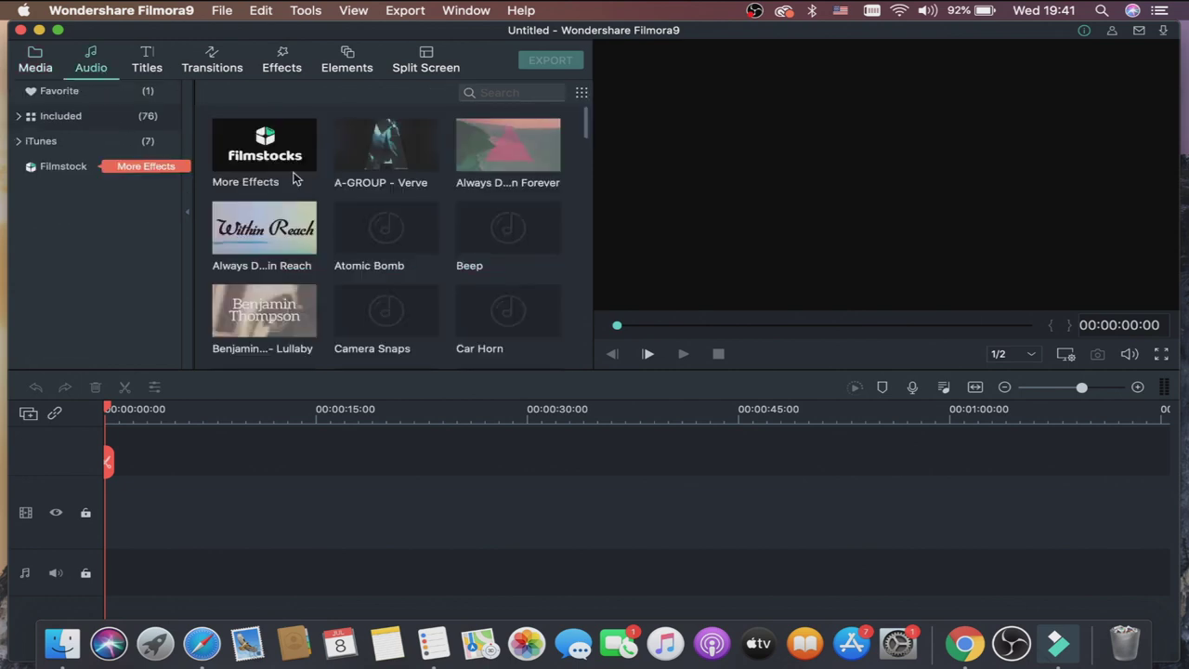
scroll(303, 195, down, 15)
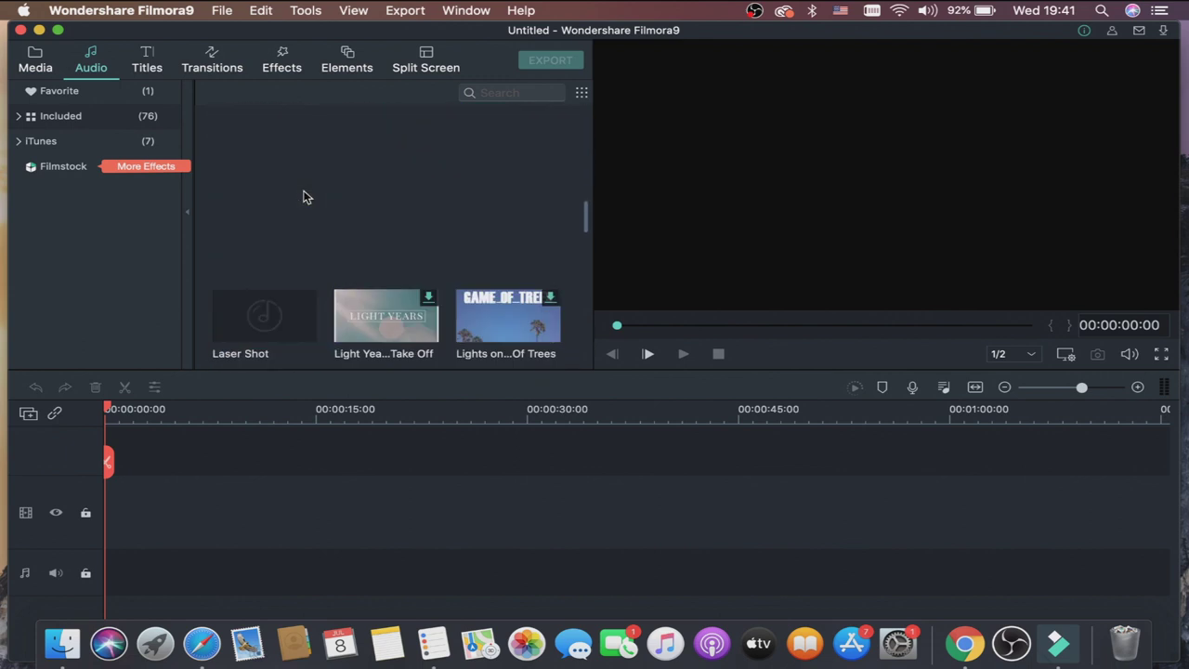
scroll(302, 195, up, 14)
scroll(303, 195, up, 2)
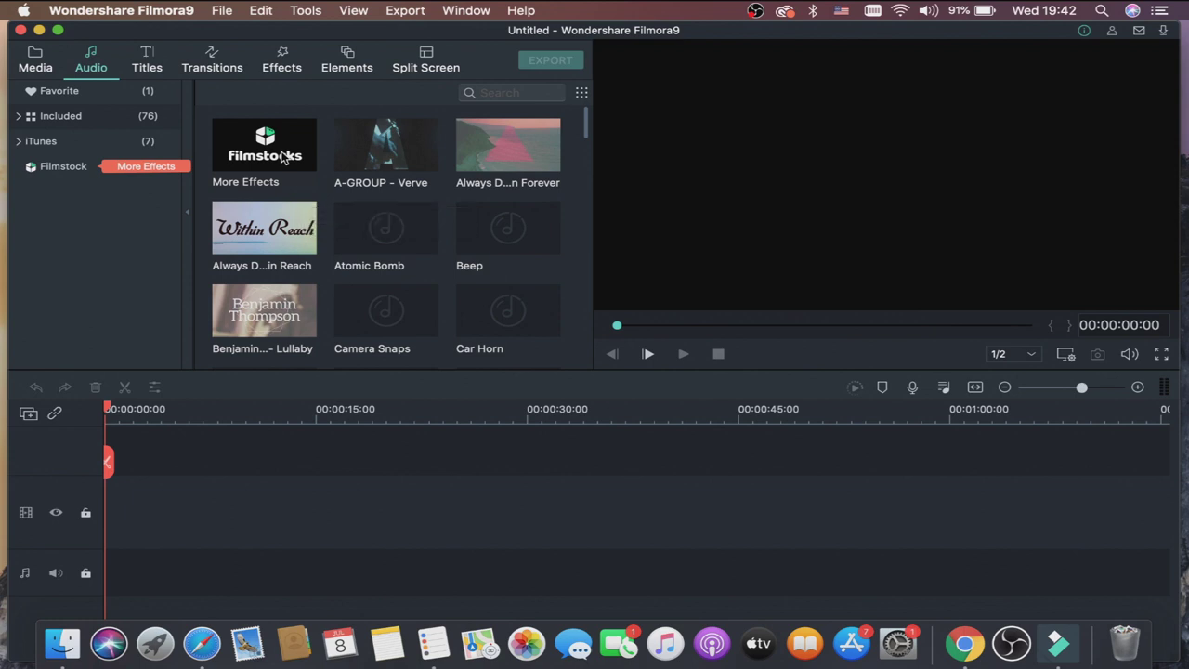
scroll(283, 156, down, 5)
scroll(283, 156, down, 10)
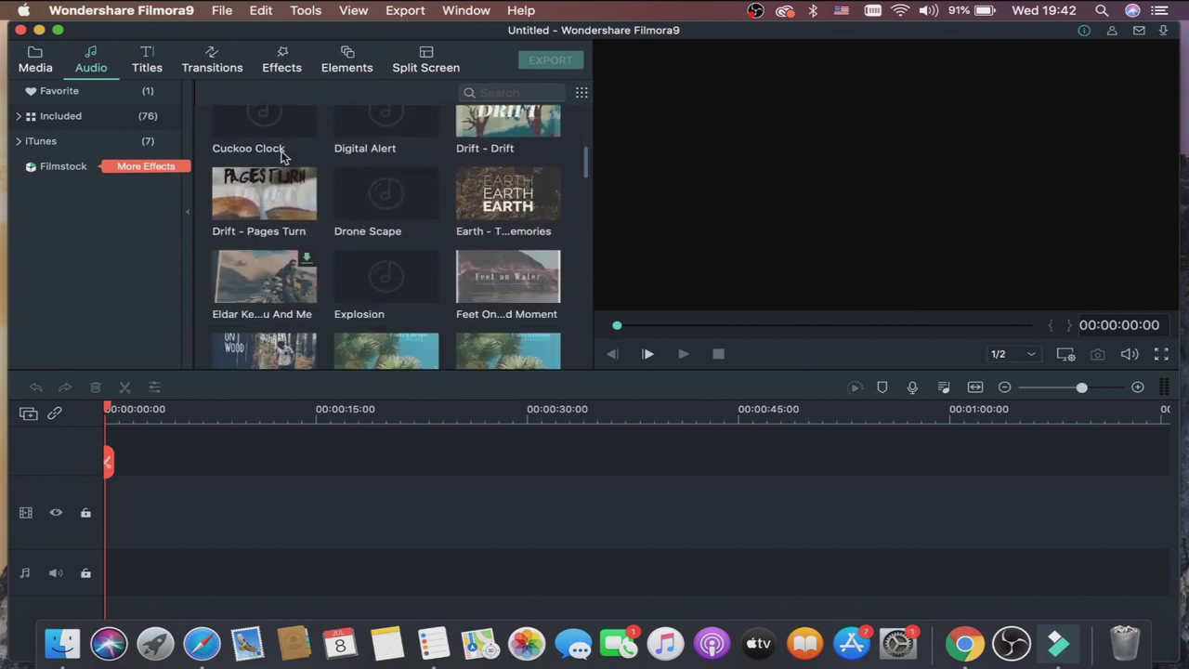
scroll(283, 156, down, 10)
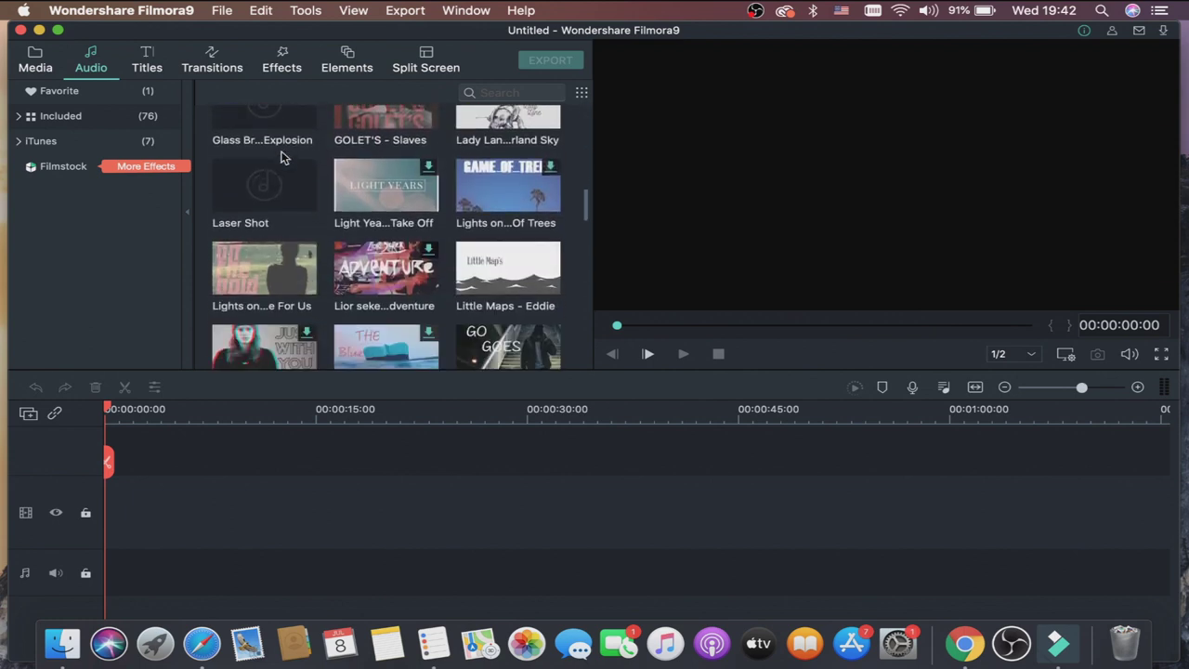
scroll(283, 158, up, 20)
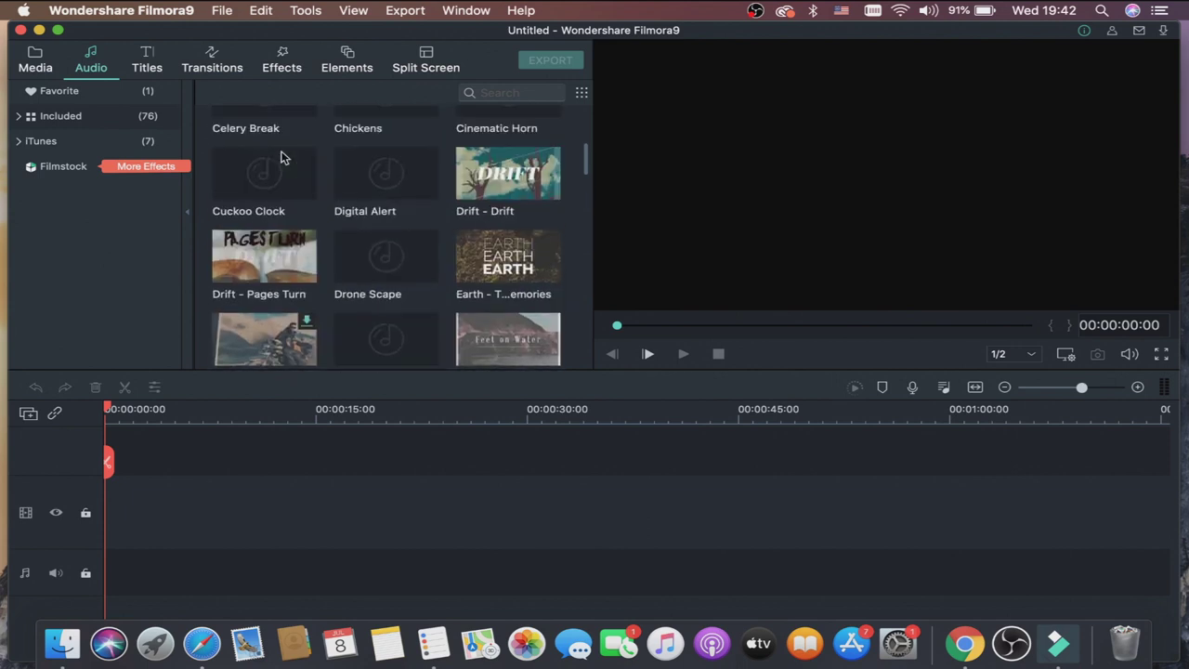
Browse the credit and lower-third presets in the titles library and preview Lower Third 5.
click(147, 72)
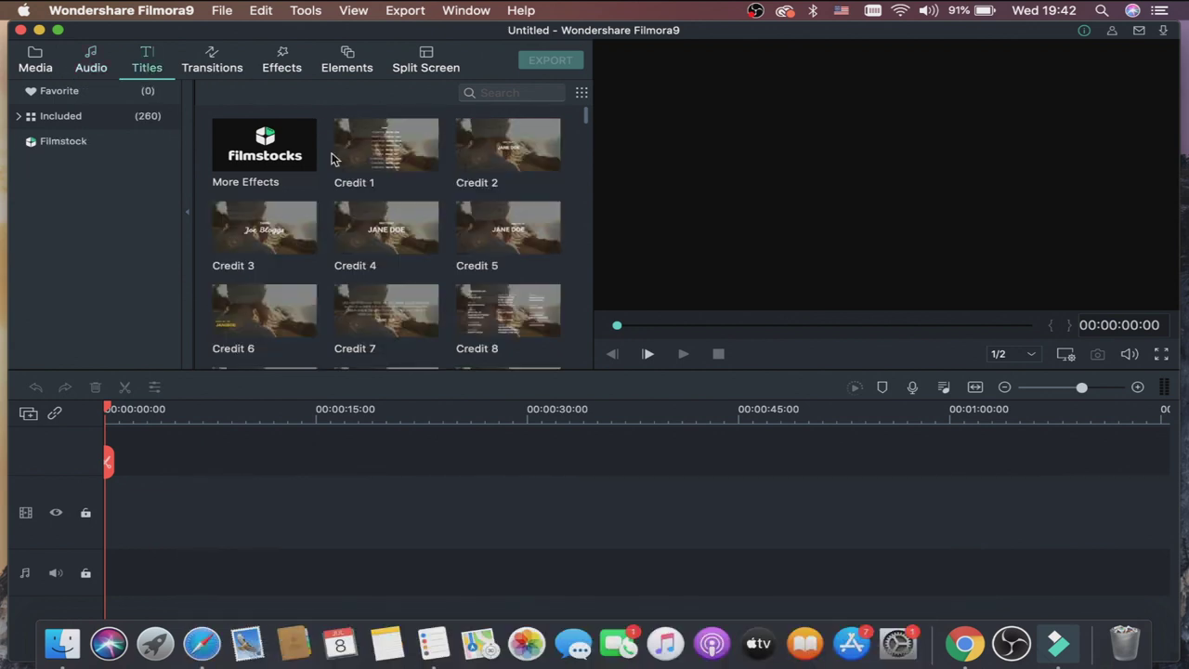
scroll(331, 160, down, 5)
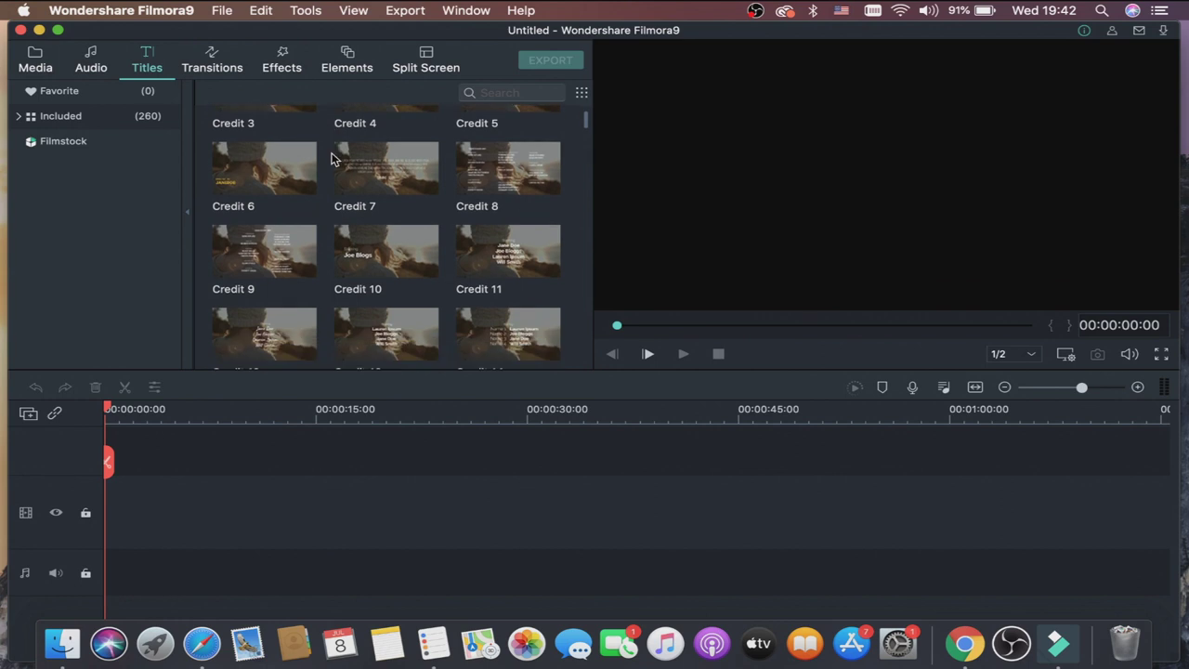
scroll(390, 205, up, 5)
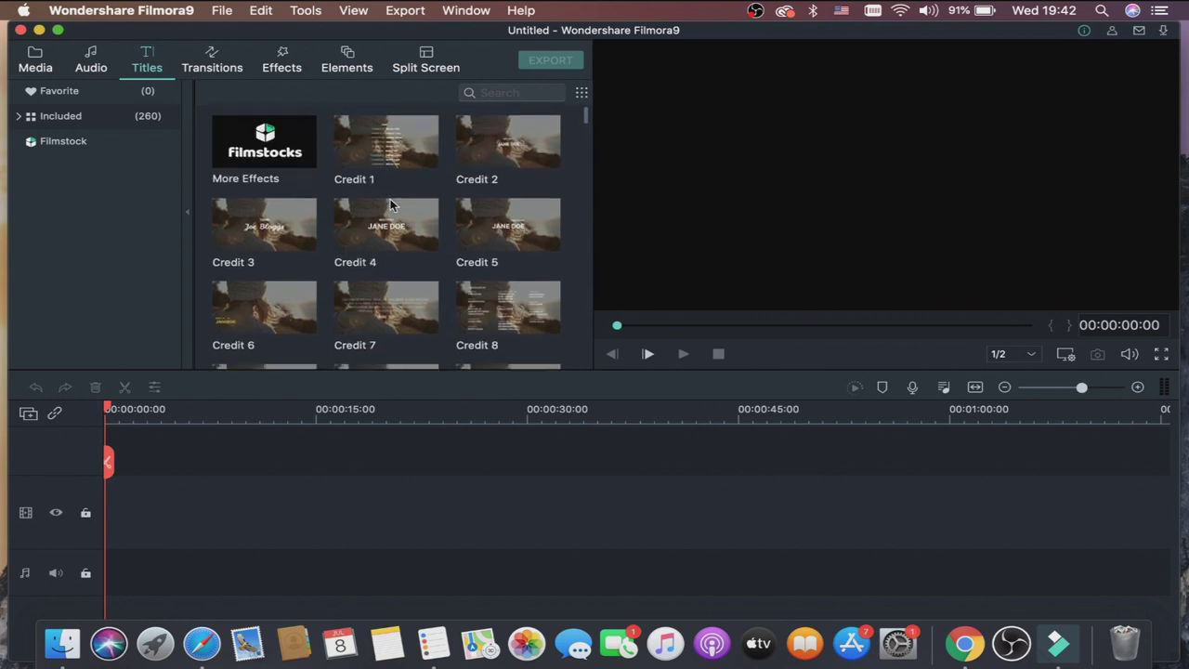
scroll(390, 204, down, 10)
scroll(390, 204, down, 1)
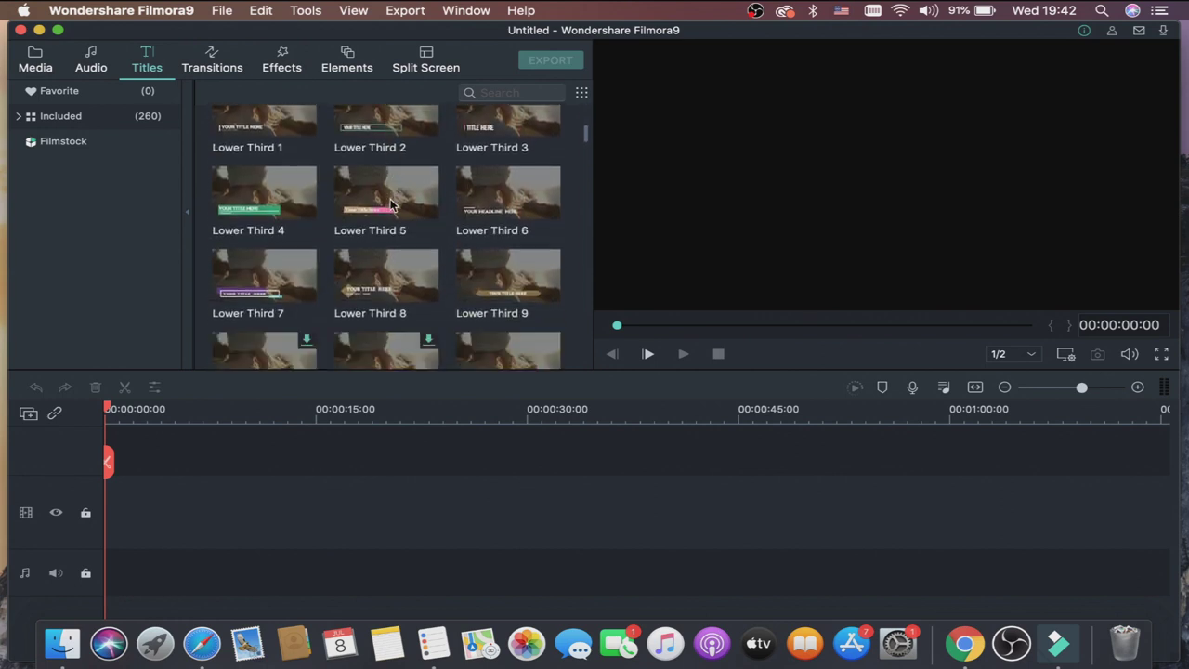
click(390, 205)
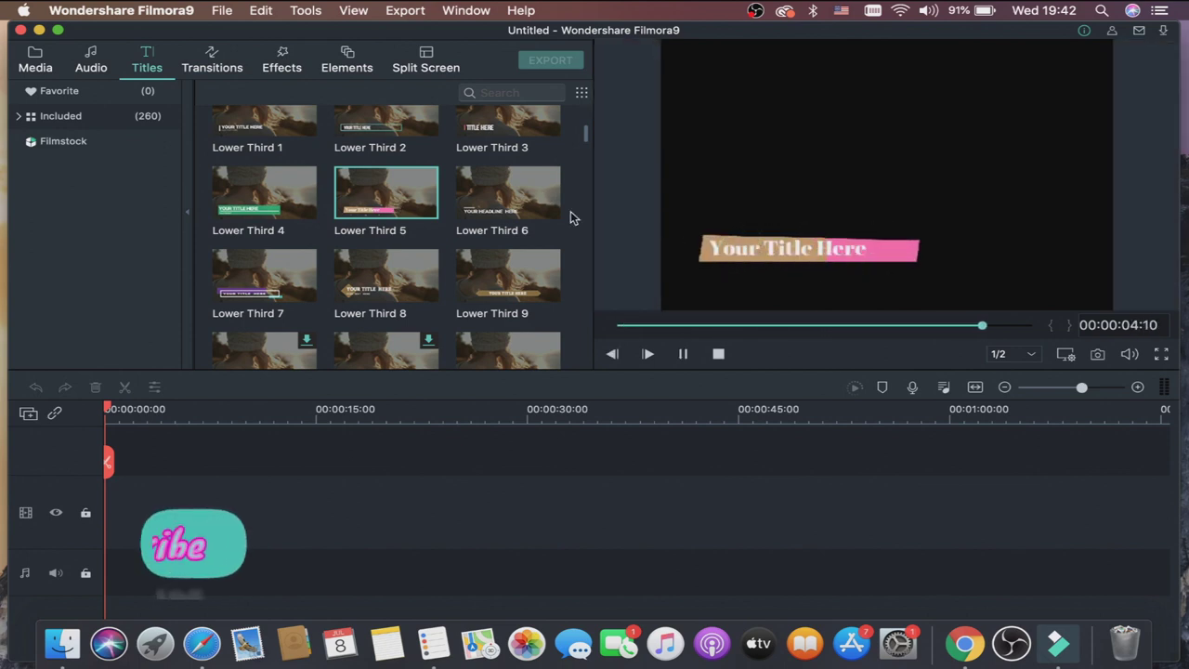
Preview the Credit 8 and Credit 9 titles and look through the remaining lower-third presets.
scroll(504, 205, up, 3)
scroll(503, 204, up, 5)
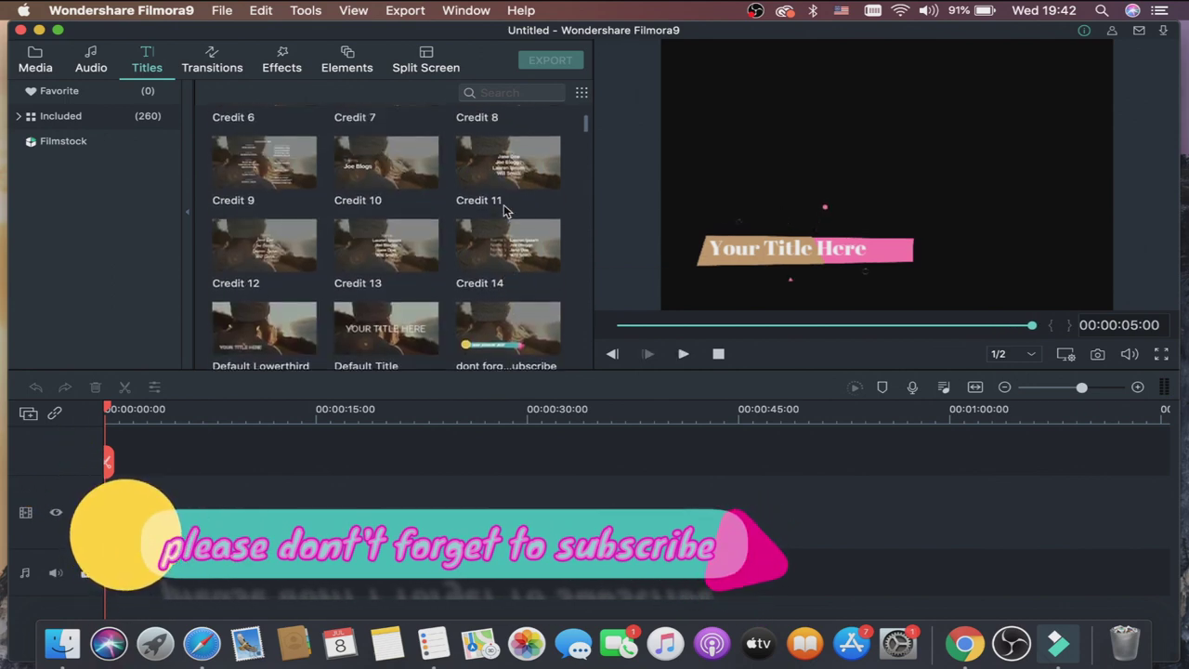
scroll(429, 178, up, 3)
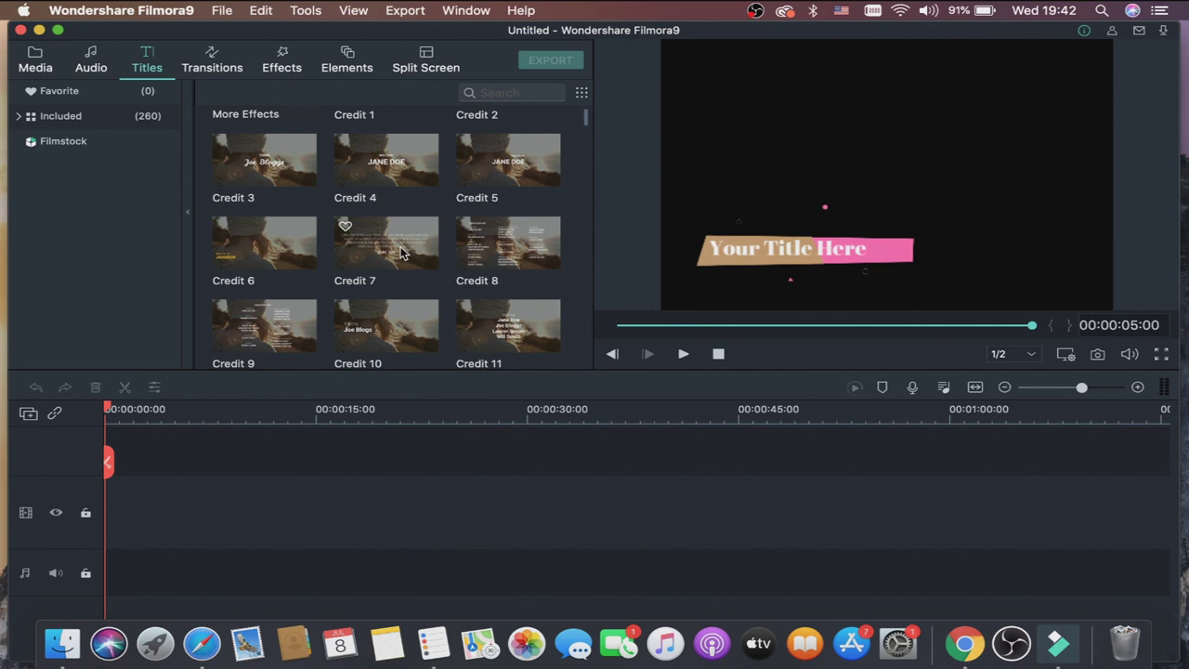
click(496, 258)
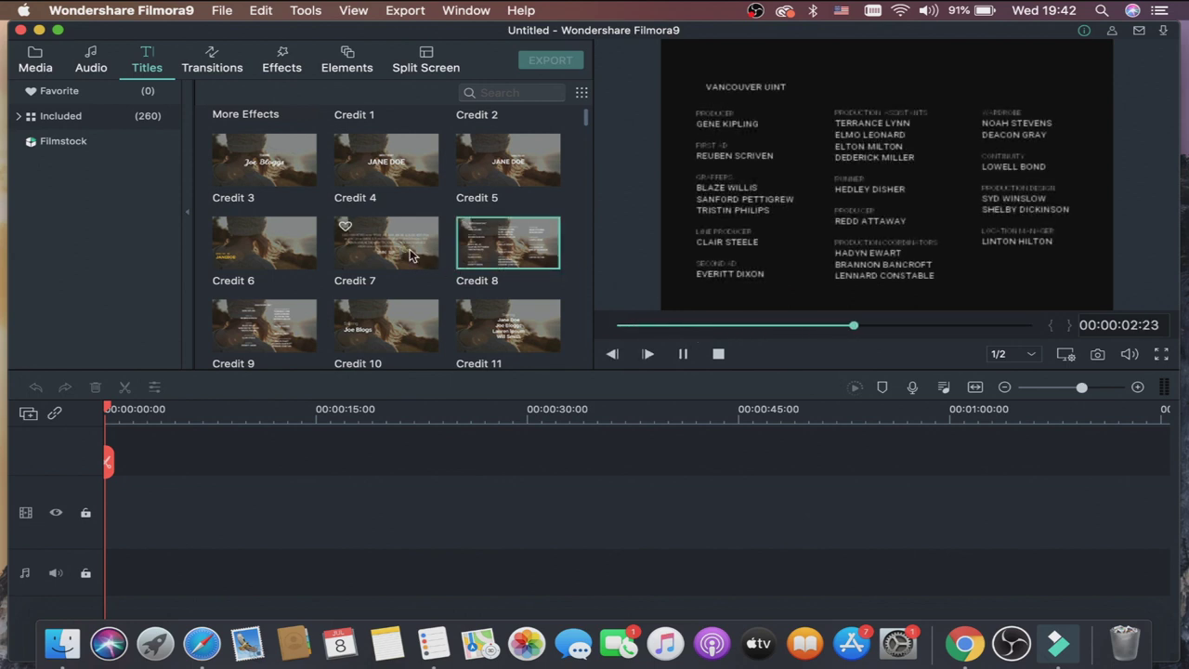
click(264, 326)
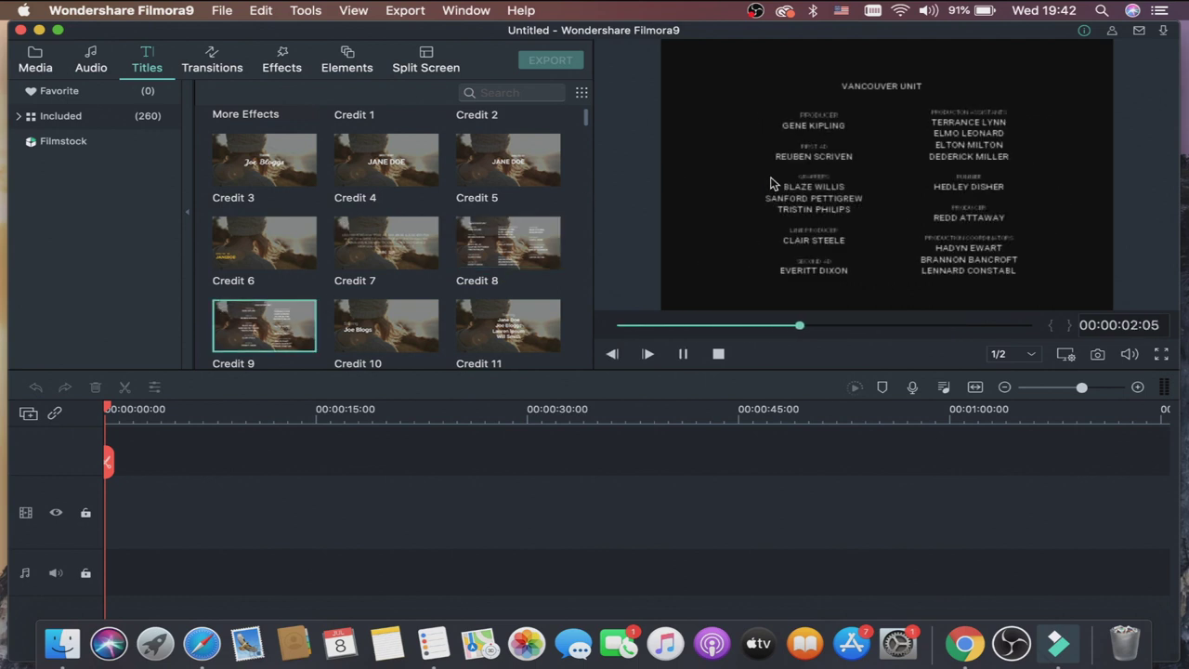
scroll(509, 186, down, 10)
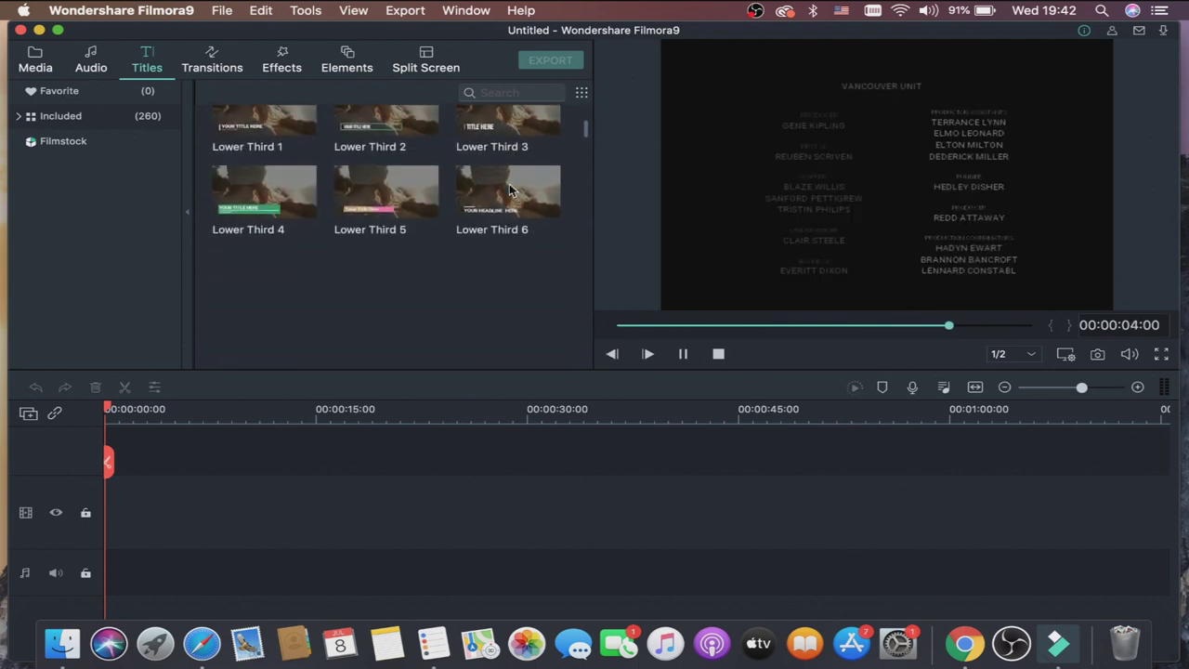
scroll(509, 191, down, 8)
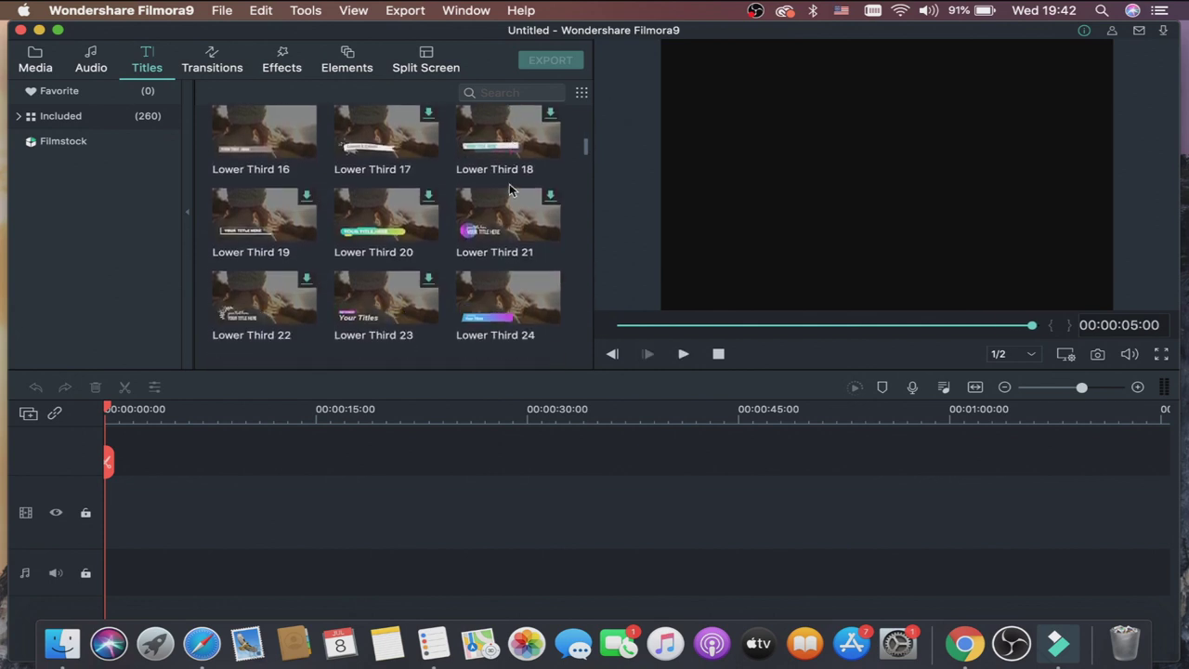
scroll(508, 190, up, 10)
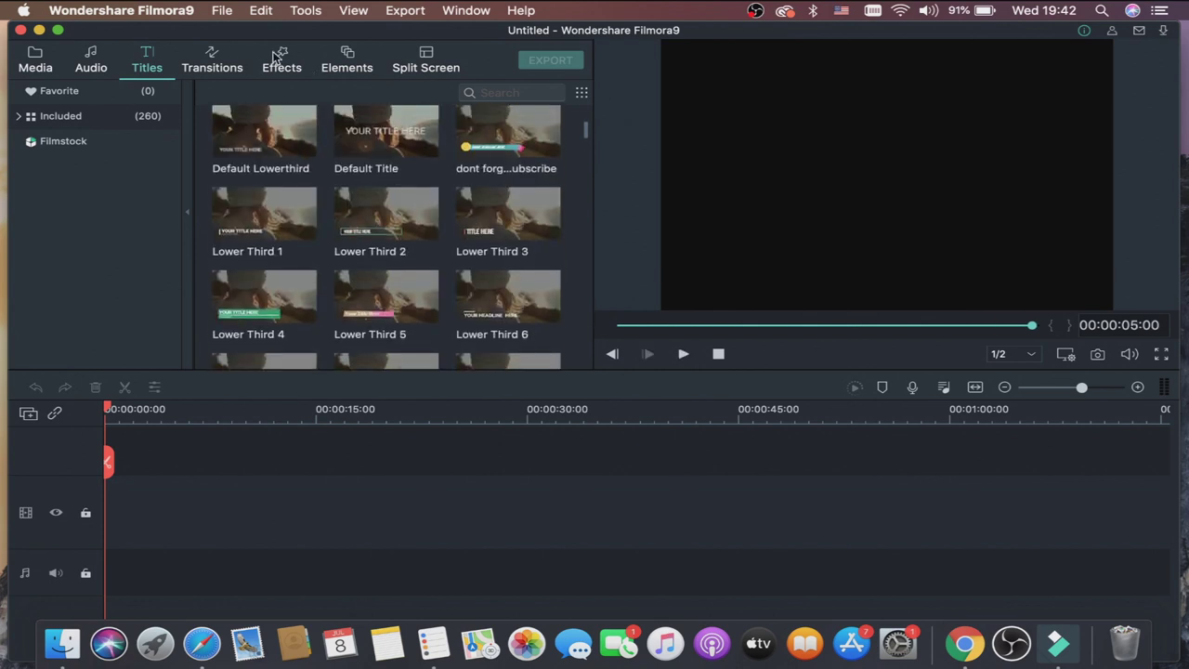
Browse the included presets in the transitions library.
click(212, 67)
scroll(313, 188, down, 7)
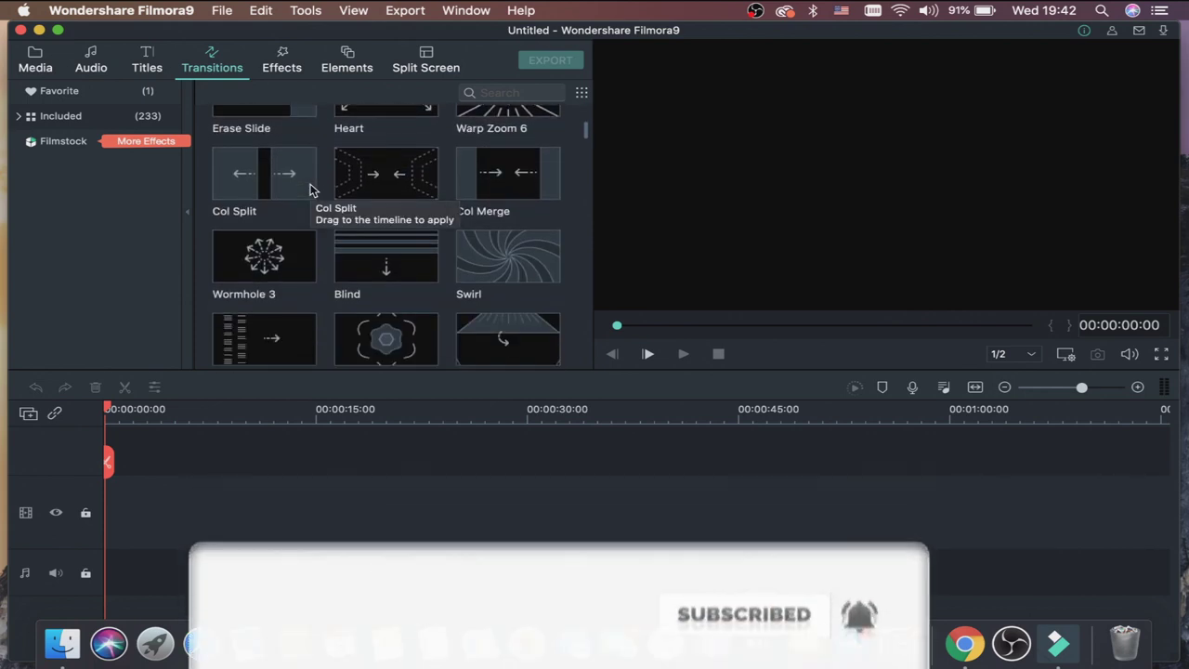
scroll(311, 190, up, 3)
scroll(313, 189, up, 2)
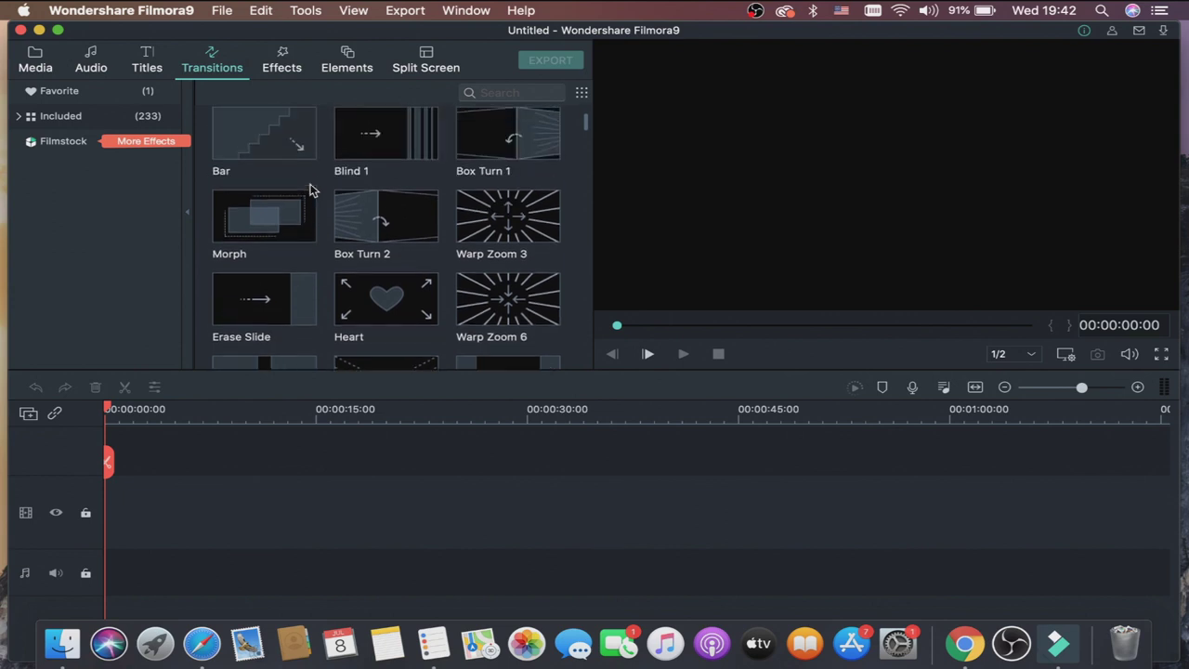
scroll(311, 189, up, 2)
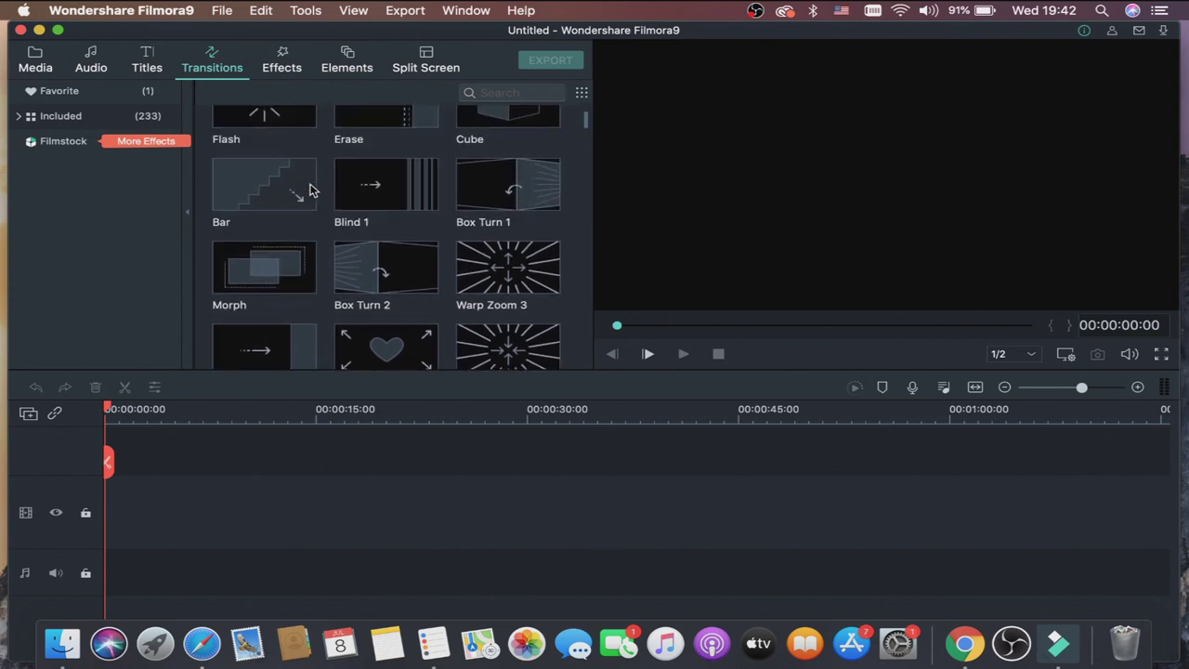
scroll(311, 190, up, 2)
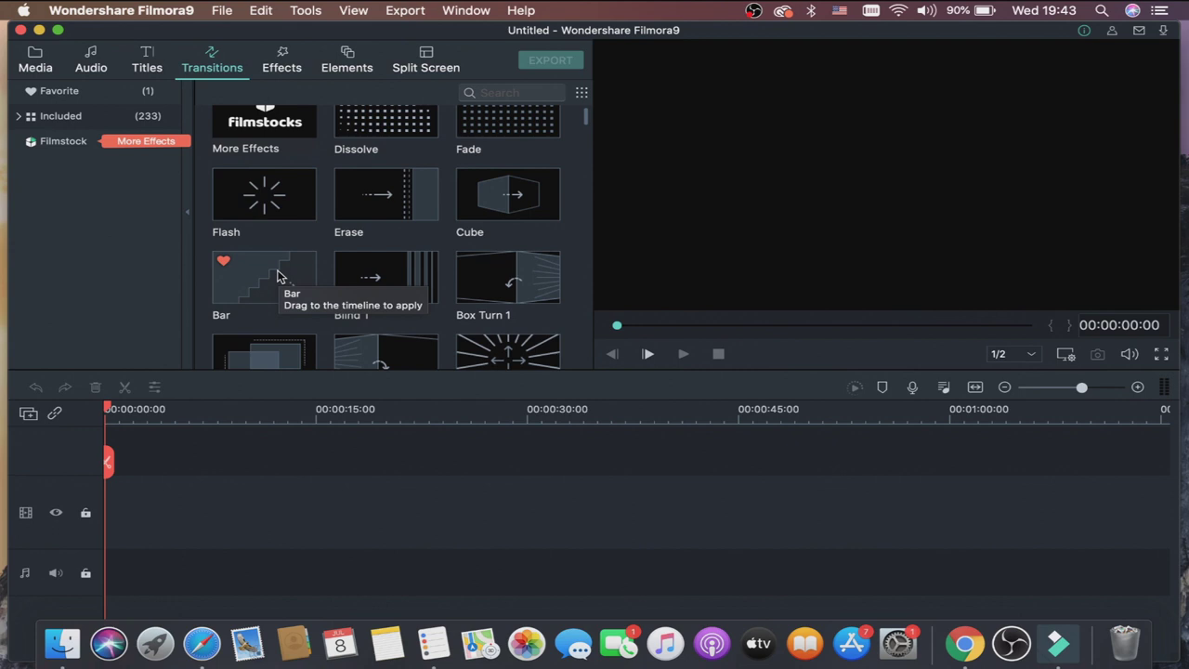
scroll(277, 275, up, 1)
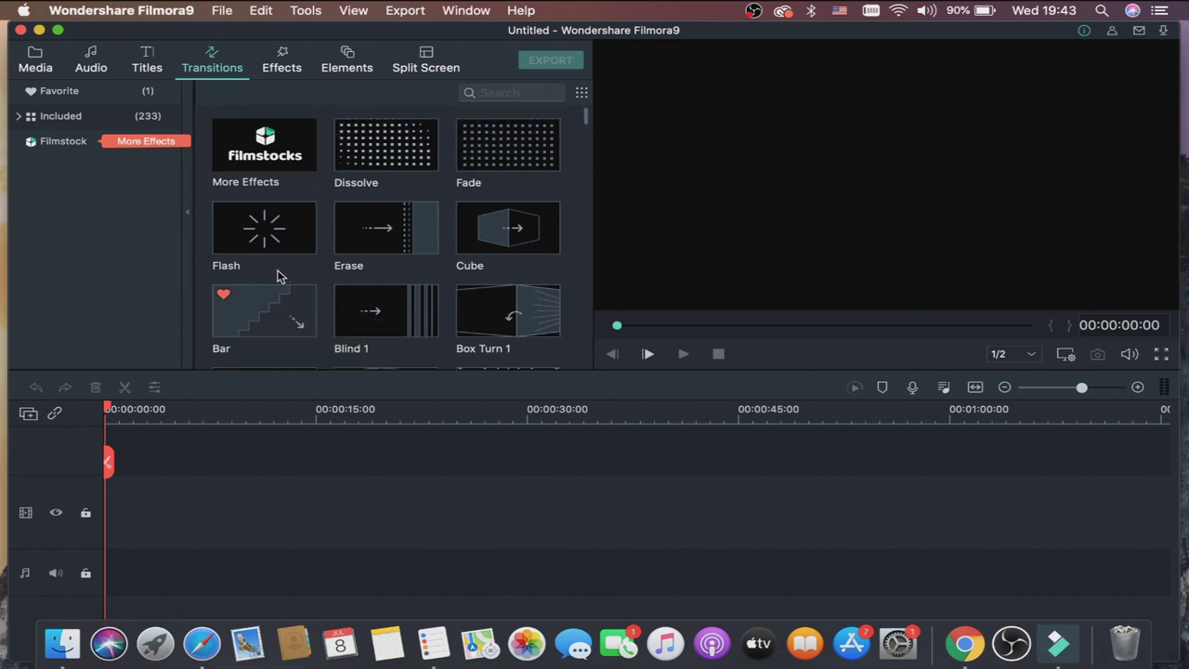
Browse the effects library and preview the Ash and Arizona effects.
click(283, 59)
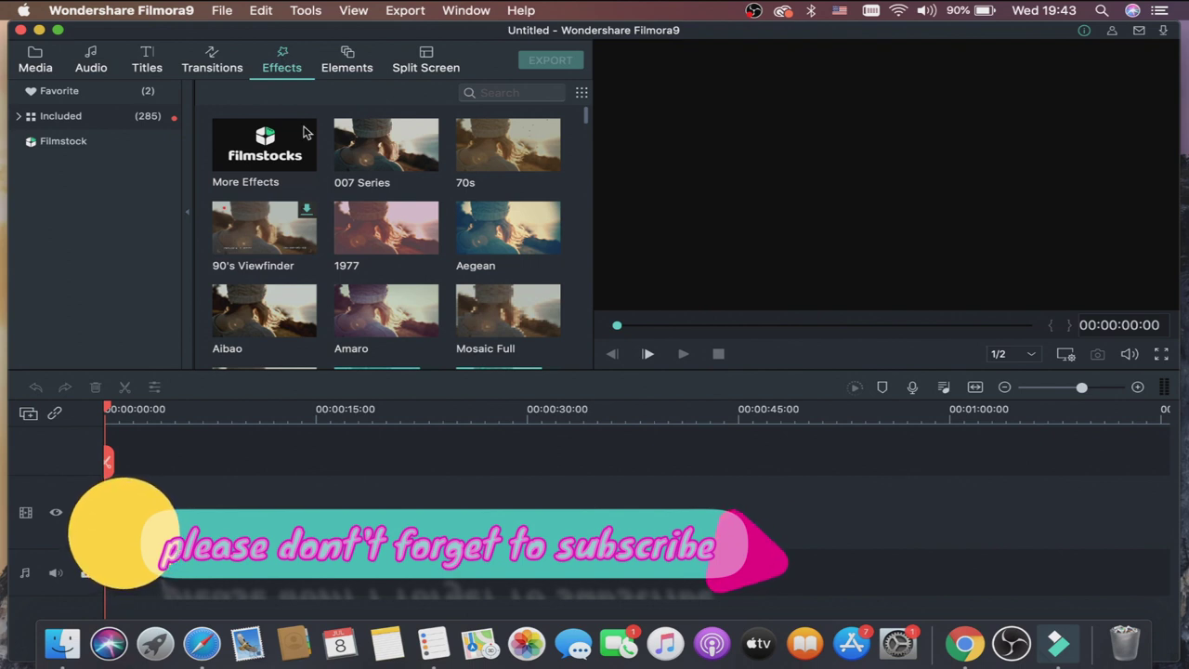
scroll(304, 133, down, 4)
scroll(307, 140, down, 1)
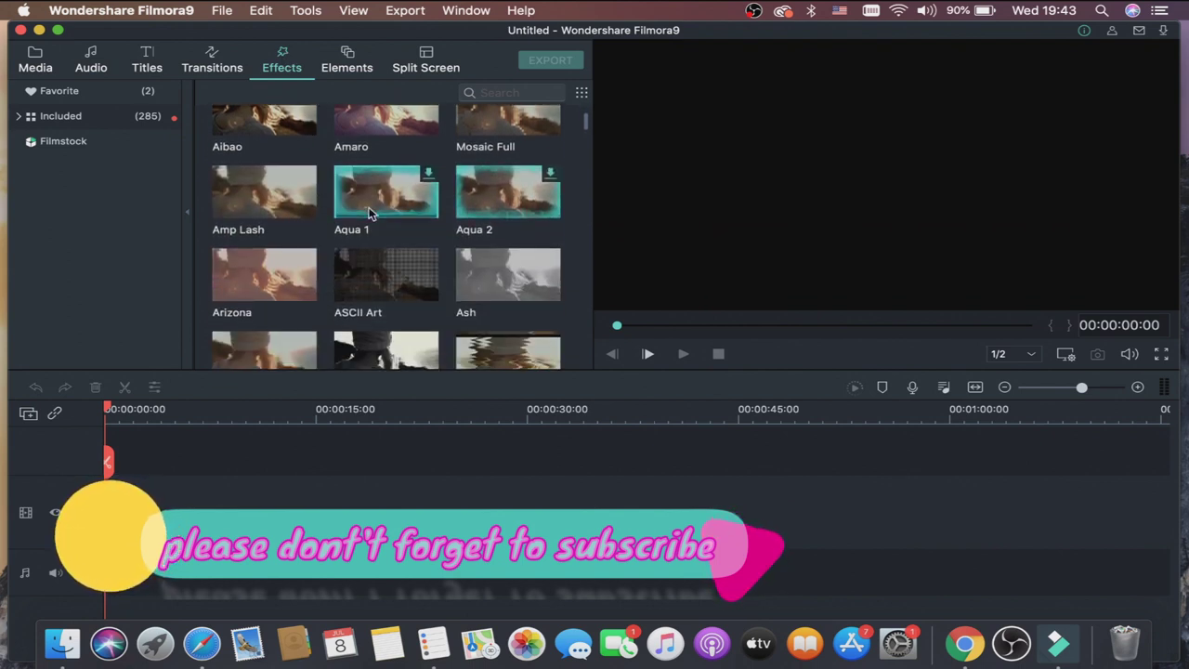
click(476, 288)
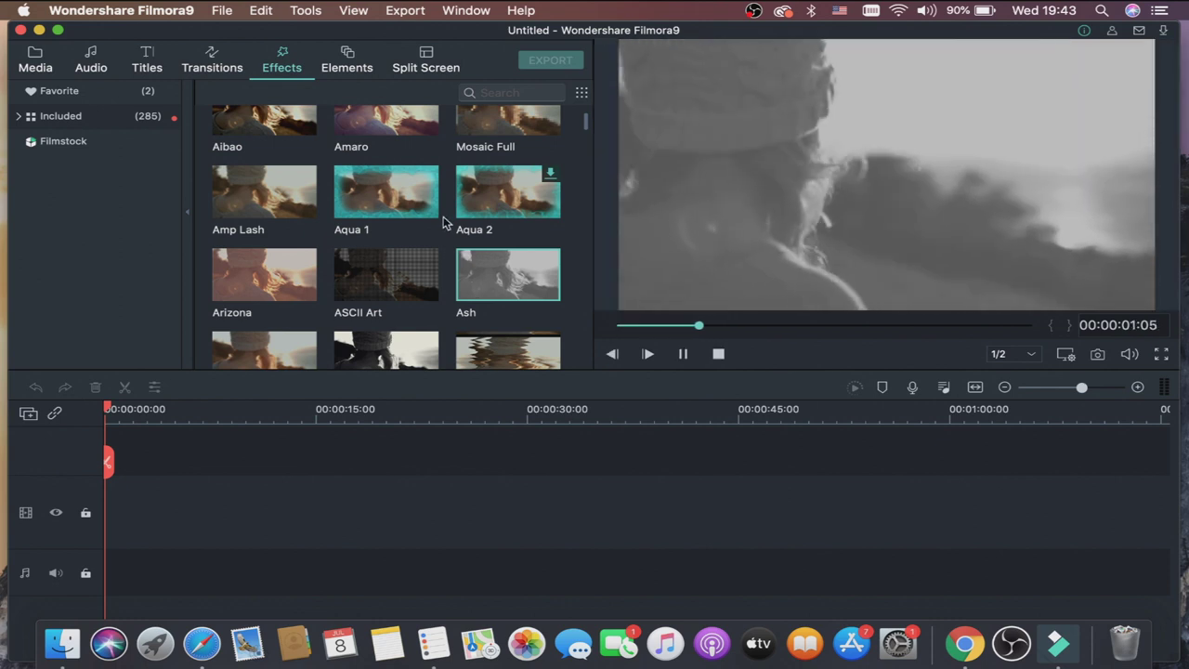
click(271, 292)
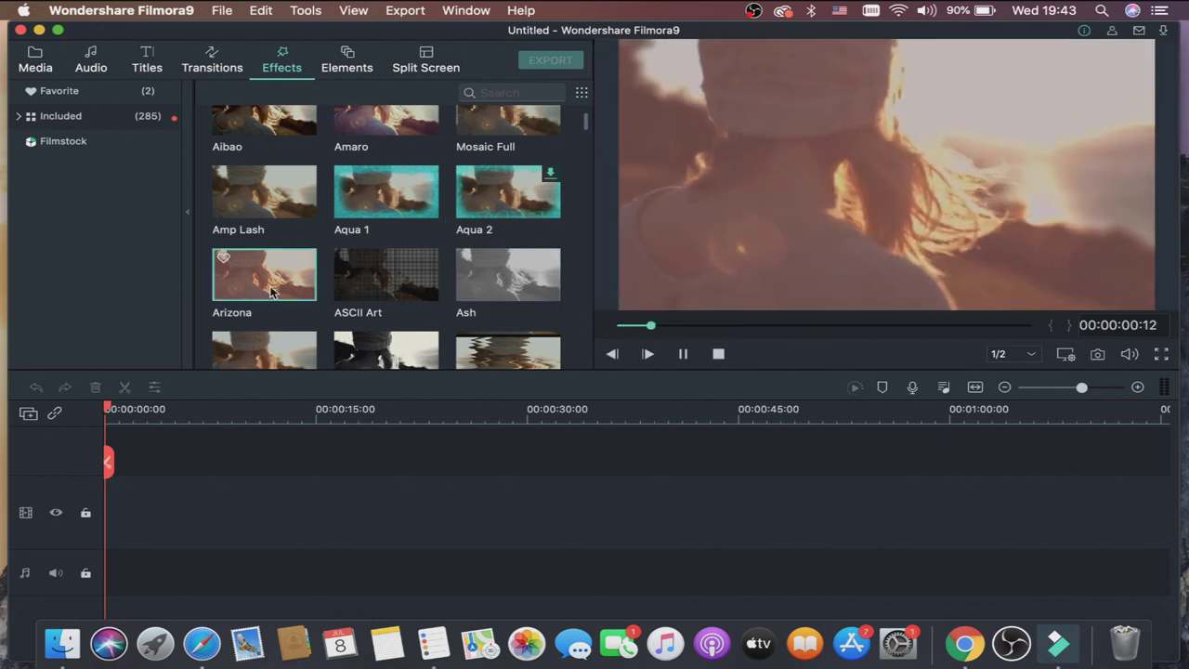
scroll(271, 279, up, 5)
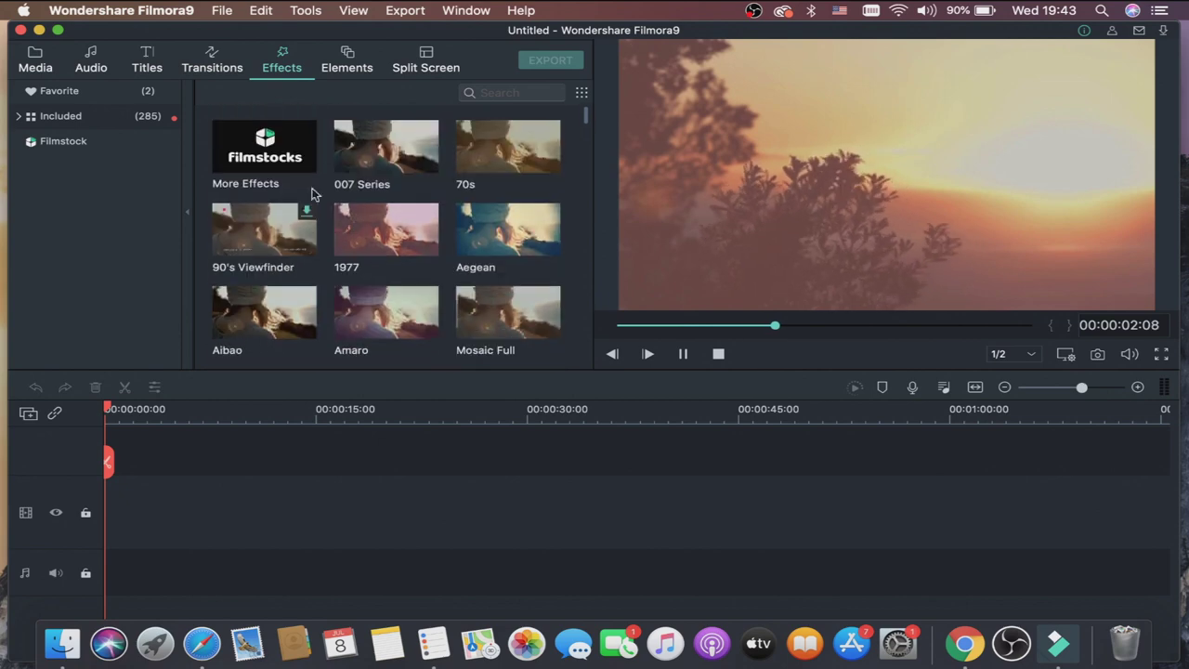
Examine the range of included graphics in the elements library, from the badge elements to the tutorial arrows.
click(346, 60)
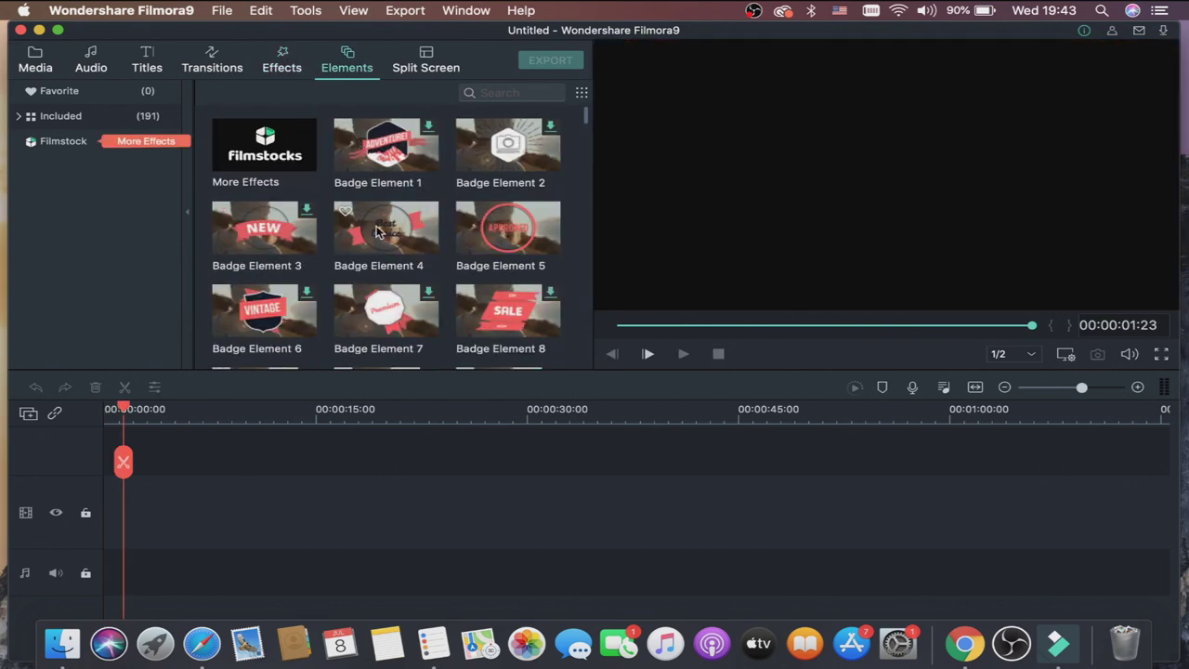
scroll(376, 232, down, 10)
scroll(376, 232, down, 4)
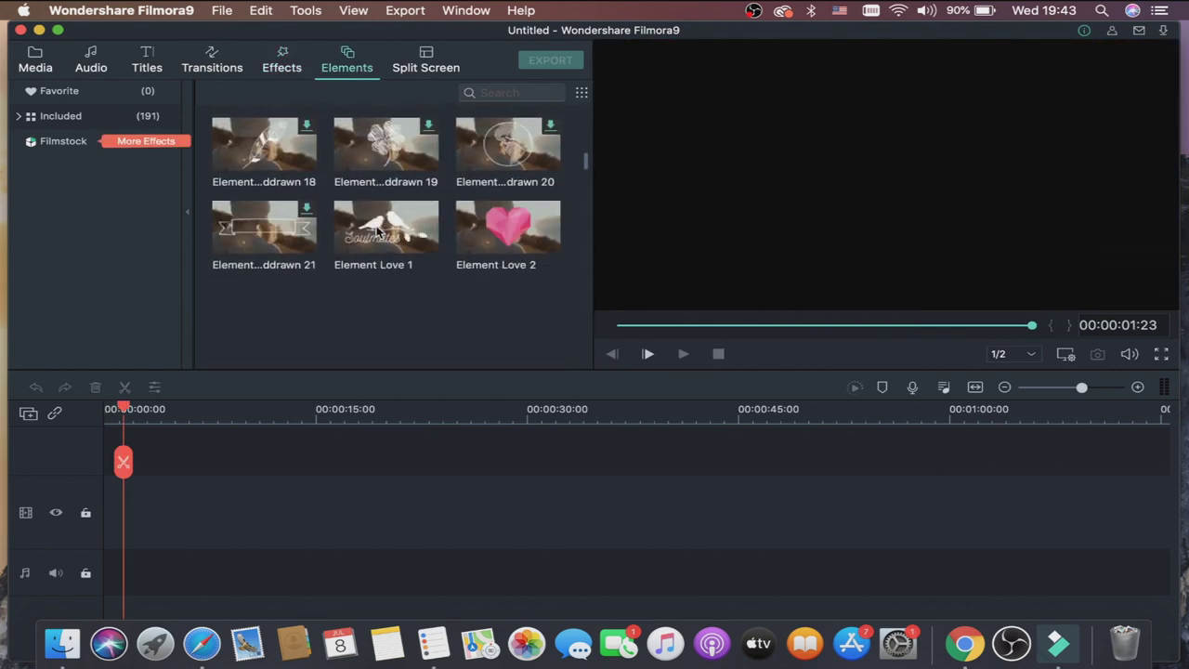
scroll(376, 232, down, 12)
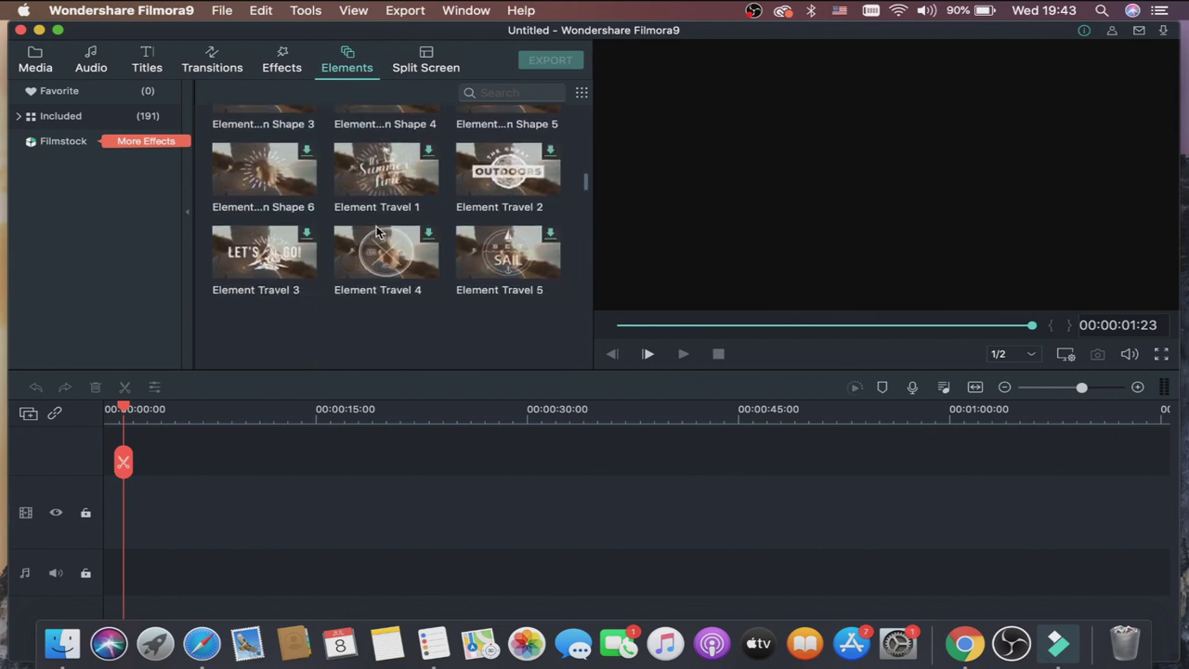
scroll(376, 233, down, 12)
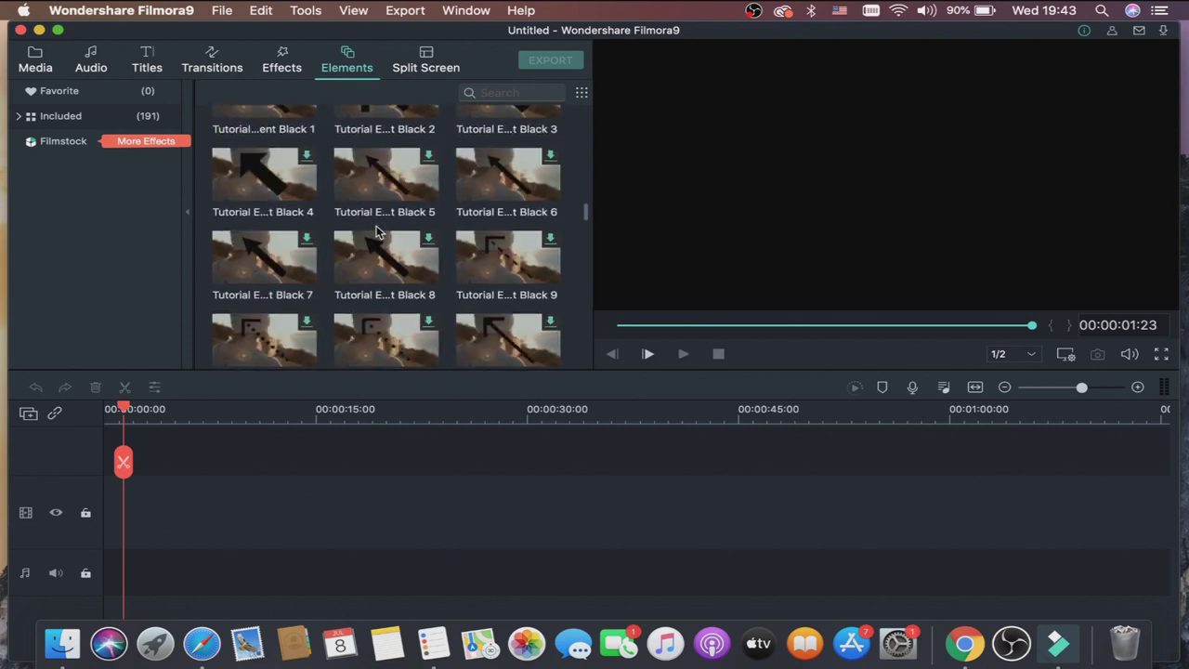
scroll(381, 230, down, 3)
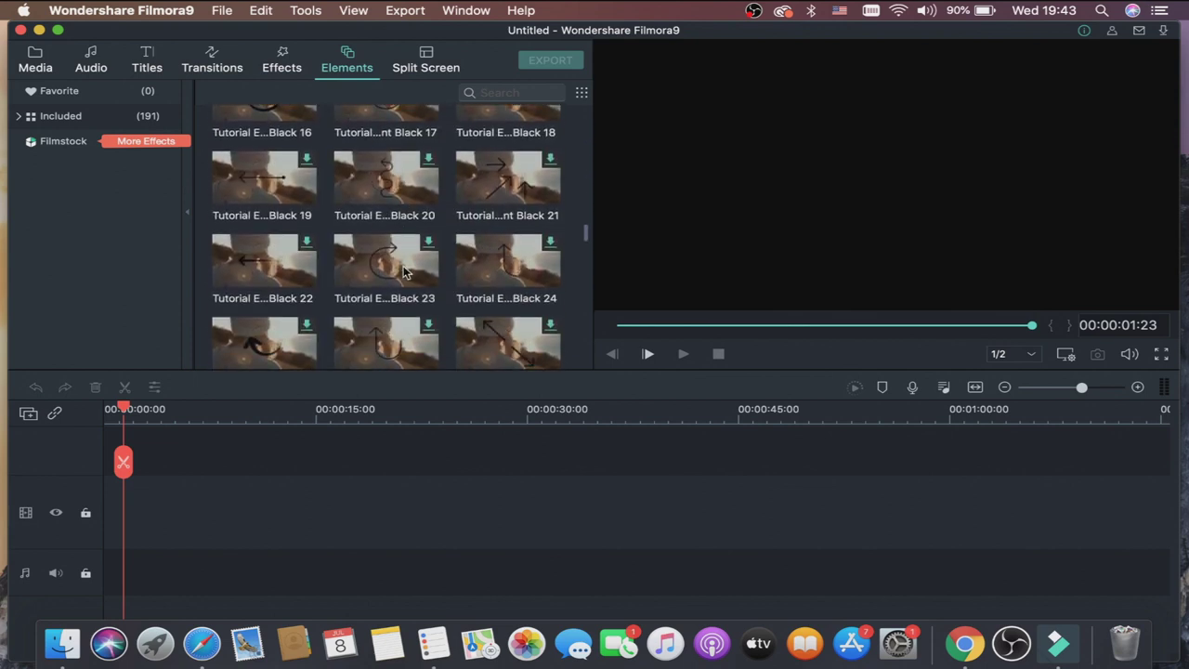
scroll(437, 270, down, 8)
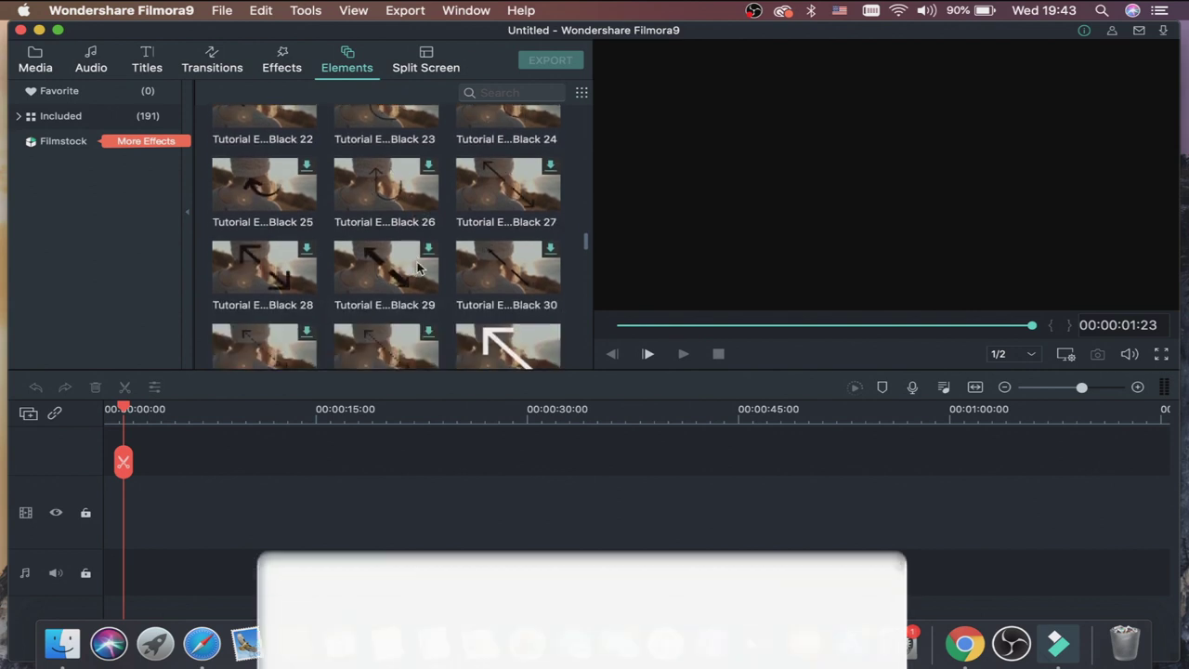
scroll(478, 314, down, 1)
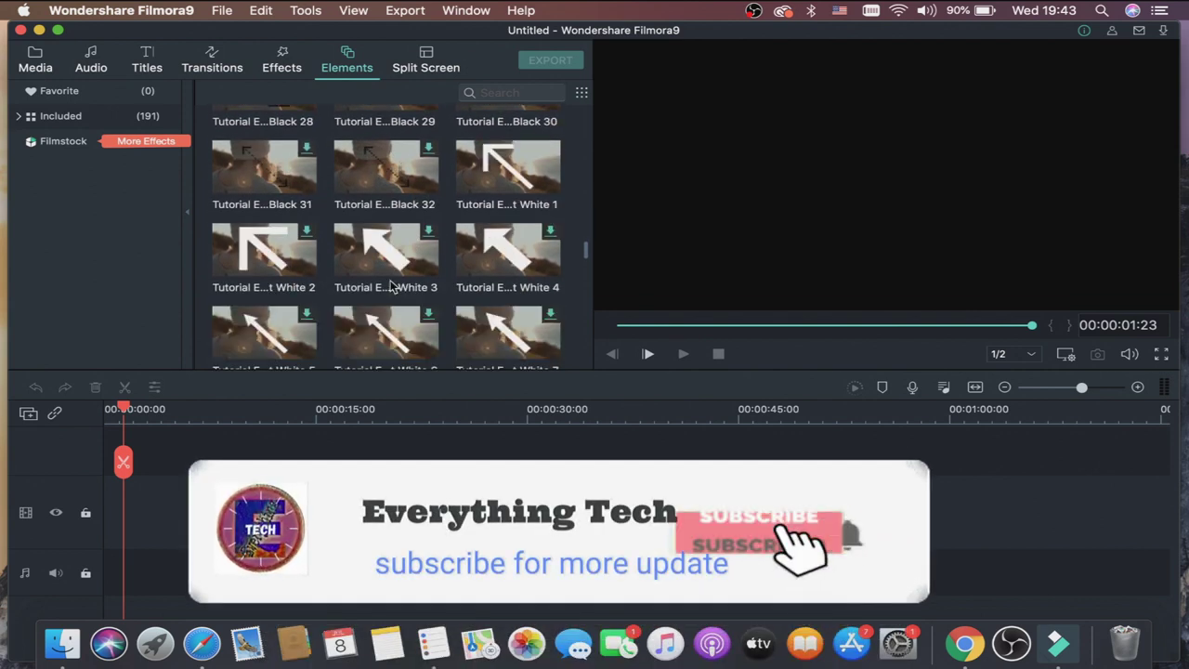
scroll(416, 220, up, 15)
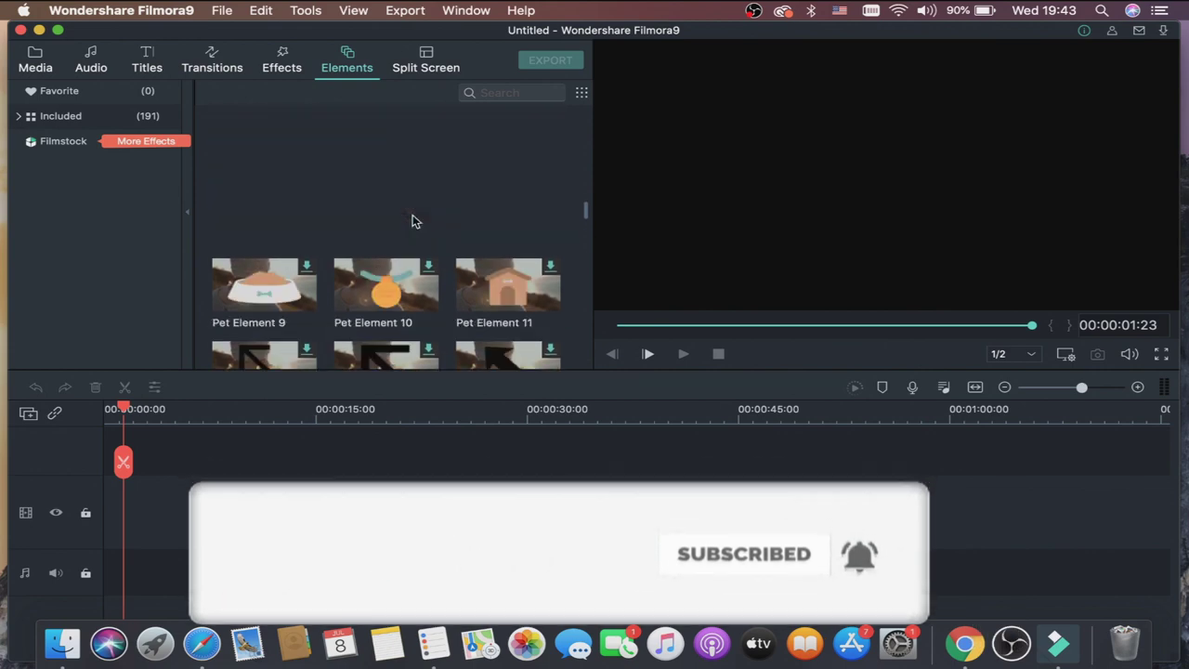
scroll(415, 220, up, 12)
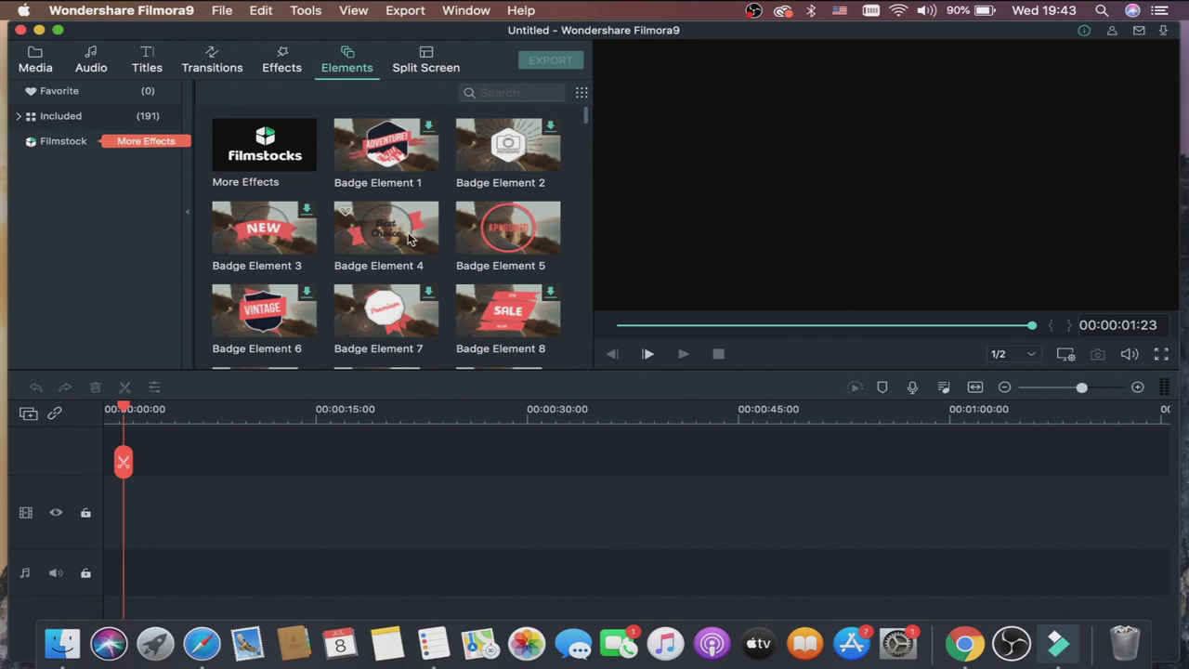
Browse the split screen layouts and preview Split Screen 1.
click(425, 57)
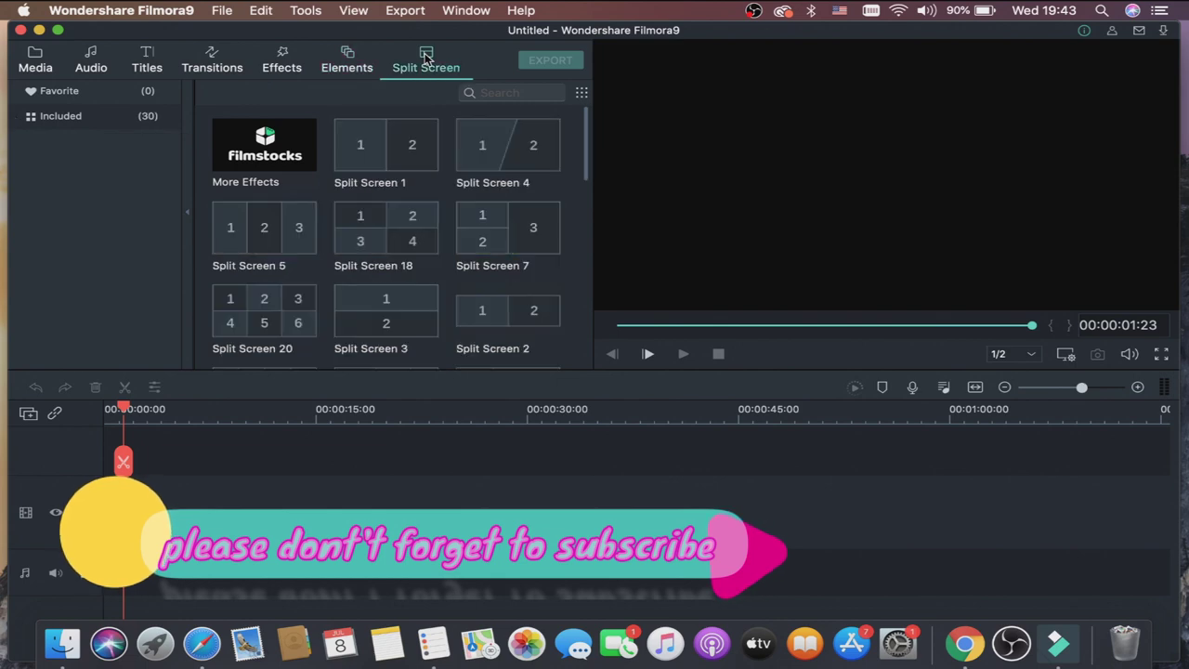
scroll(329, 258, down, 5)
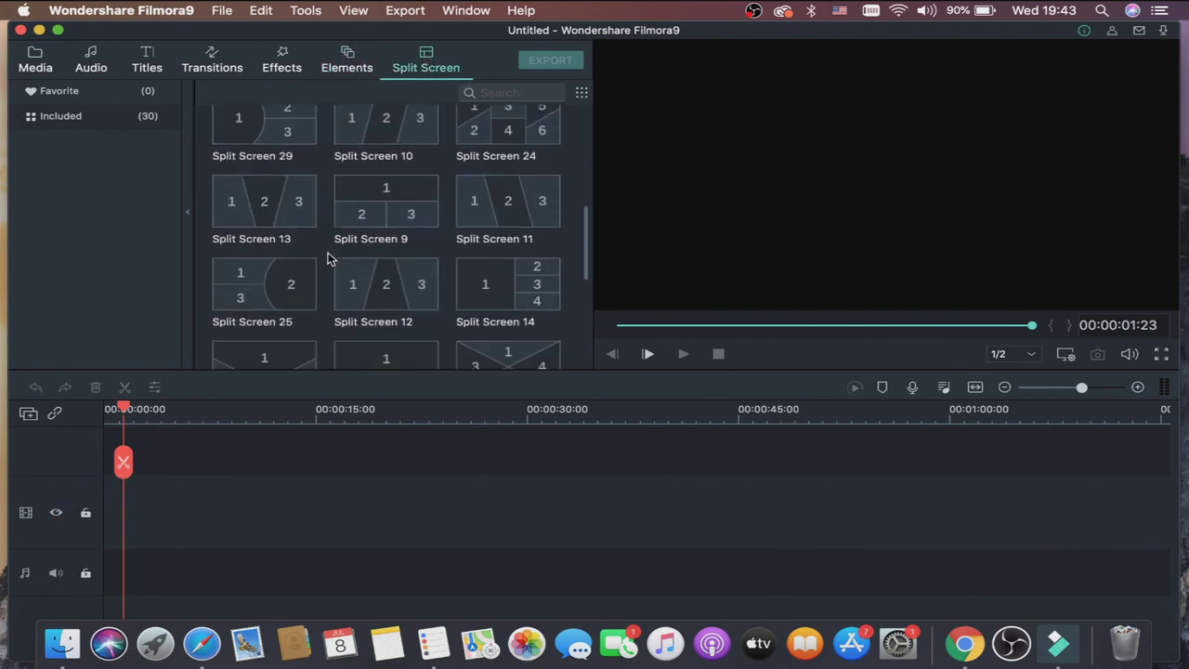
scroll(329, 259, up, 5)
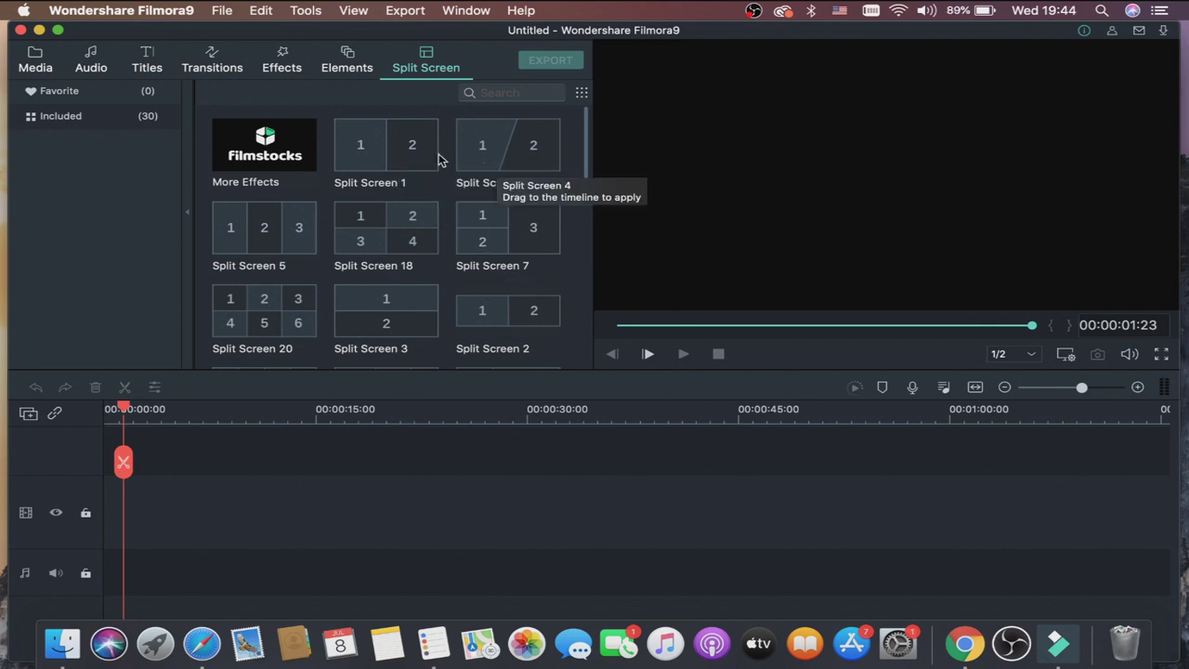
click(388, 154)
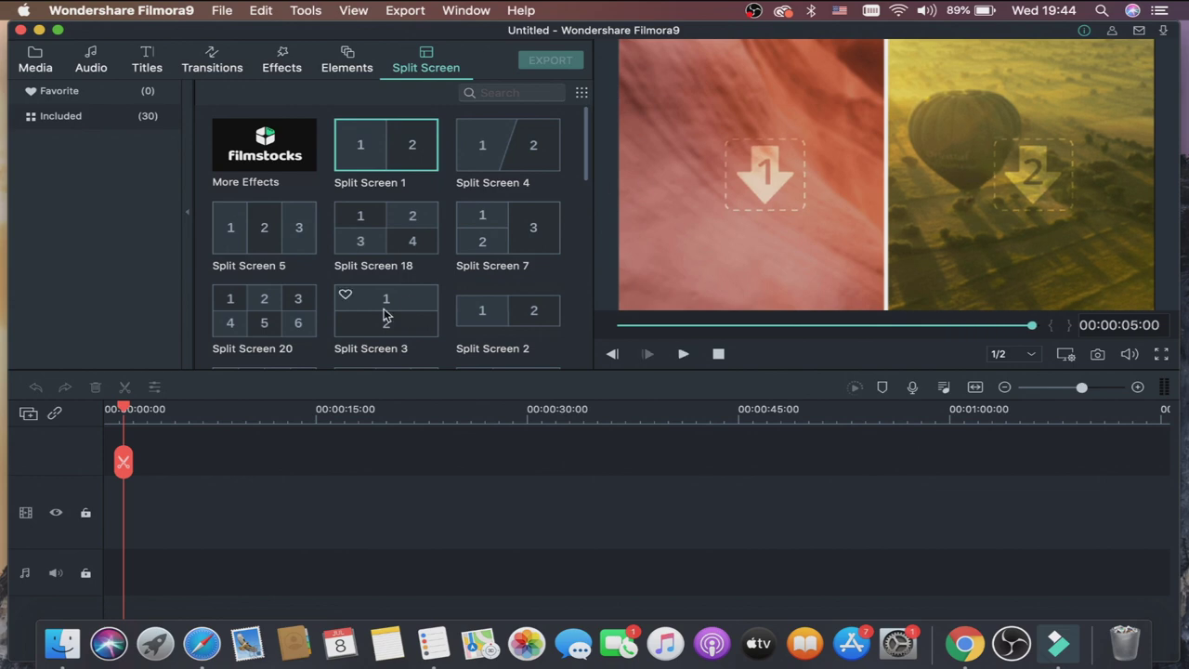
Preview Split Screen 20 and browse the rest of the included split screen layouts.
click(258, 313)
scroll(263, 314, down, 5)
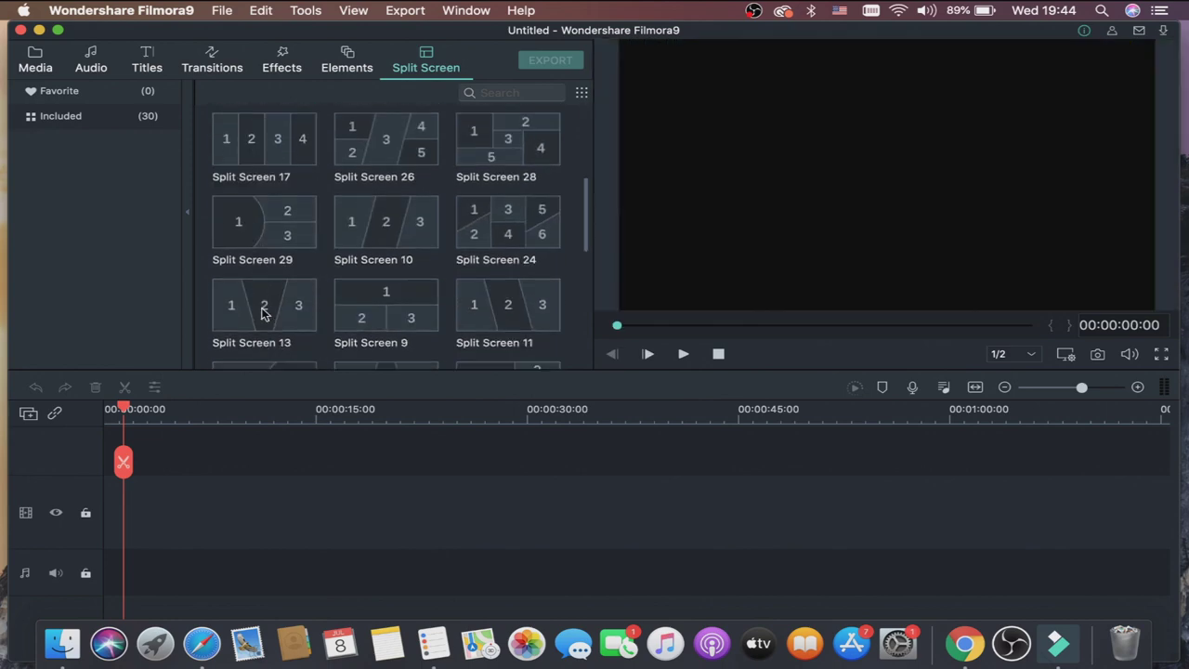
scroll(263, 314, up, 1)
scroll(263, 314, down, 1)
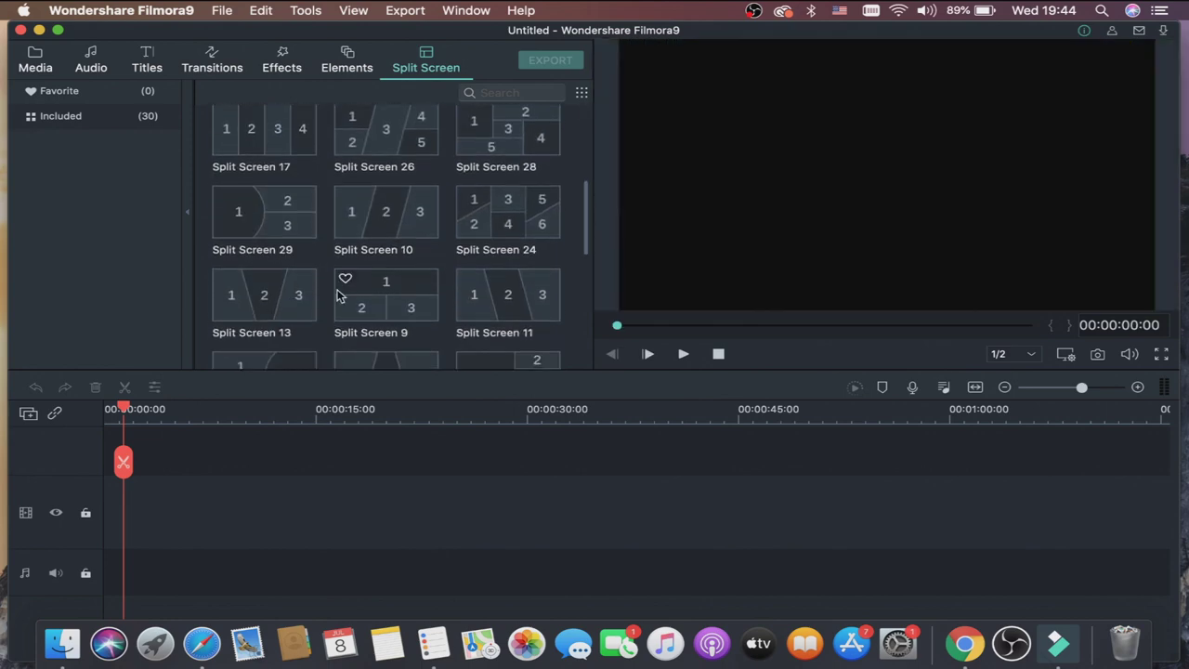
scroll(339, 295, down, 4)
scroll(339, 295, up, 10)
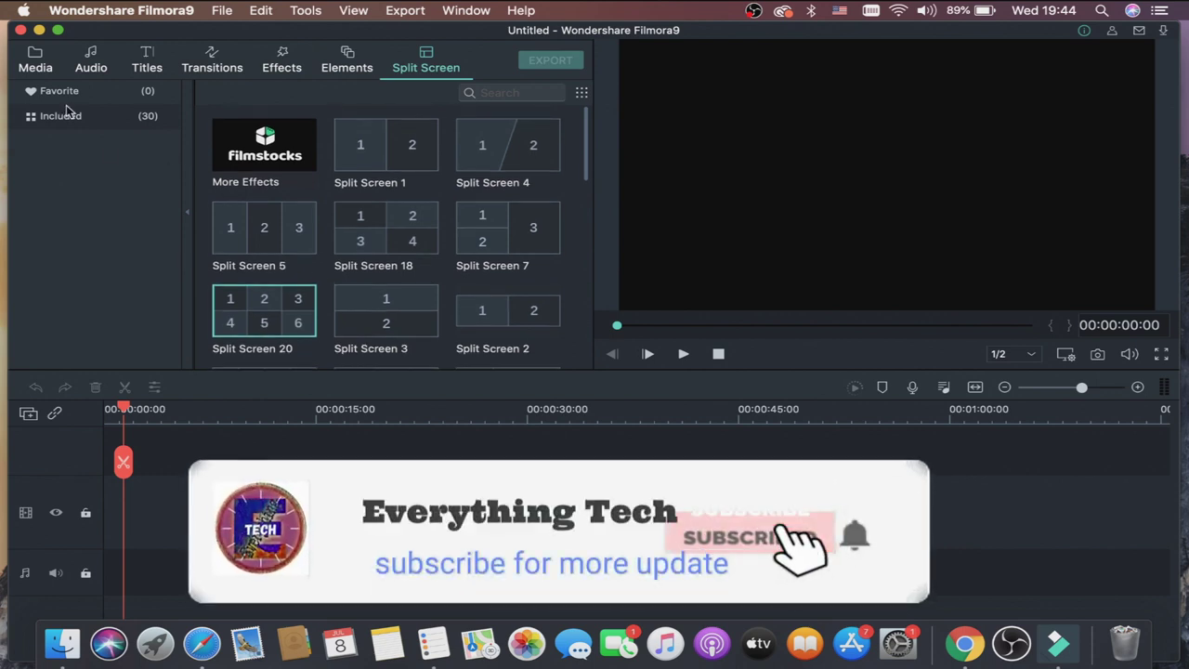
Return to the media library and look through the filmmora9 folder for files to import.
click(37, 67)
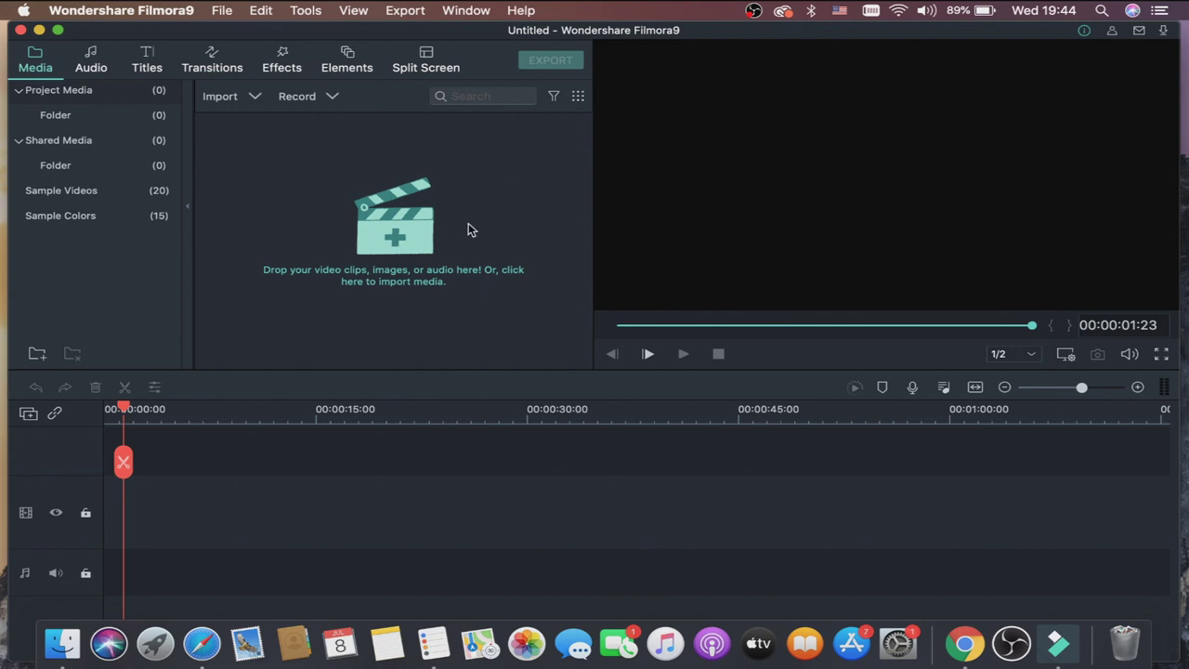
click(394, 240)
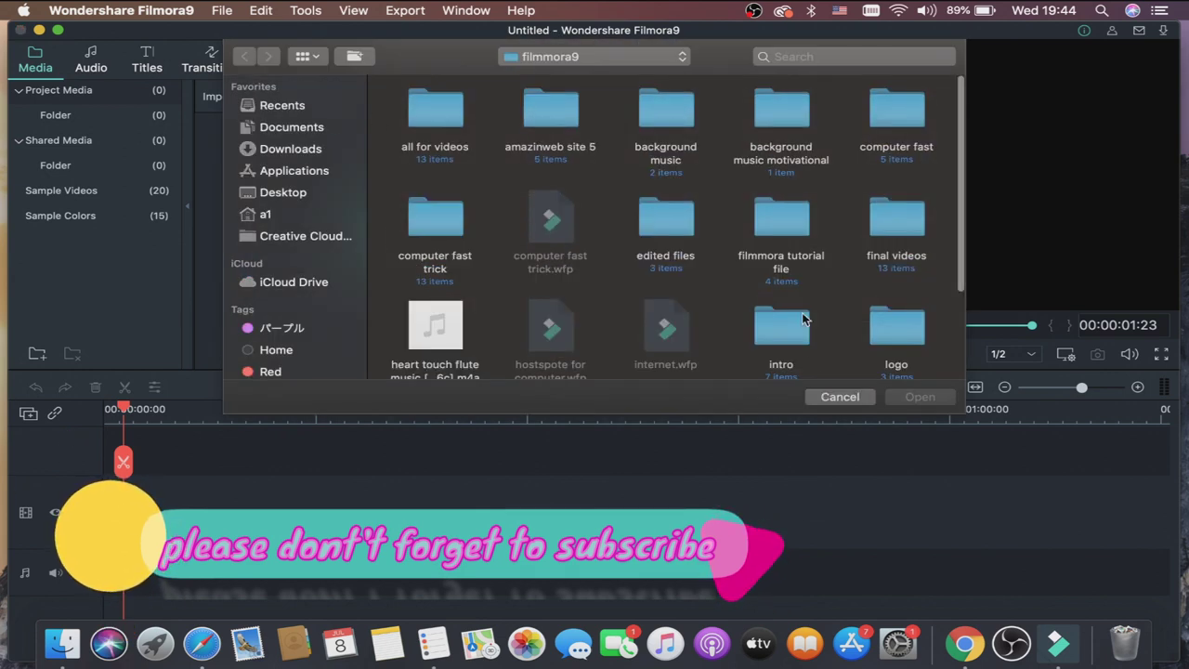
scroll(836, 353, down, 5)
scroll(835, 353, up, 5)
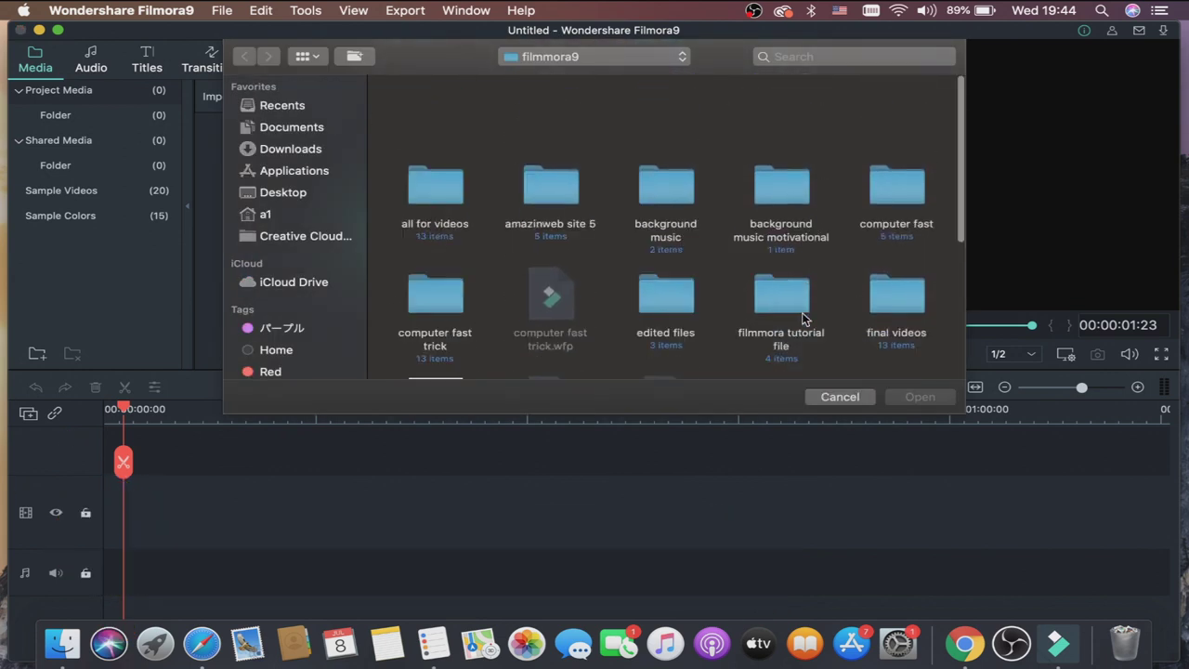
click(840, 398)
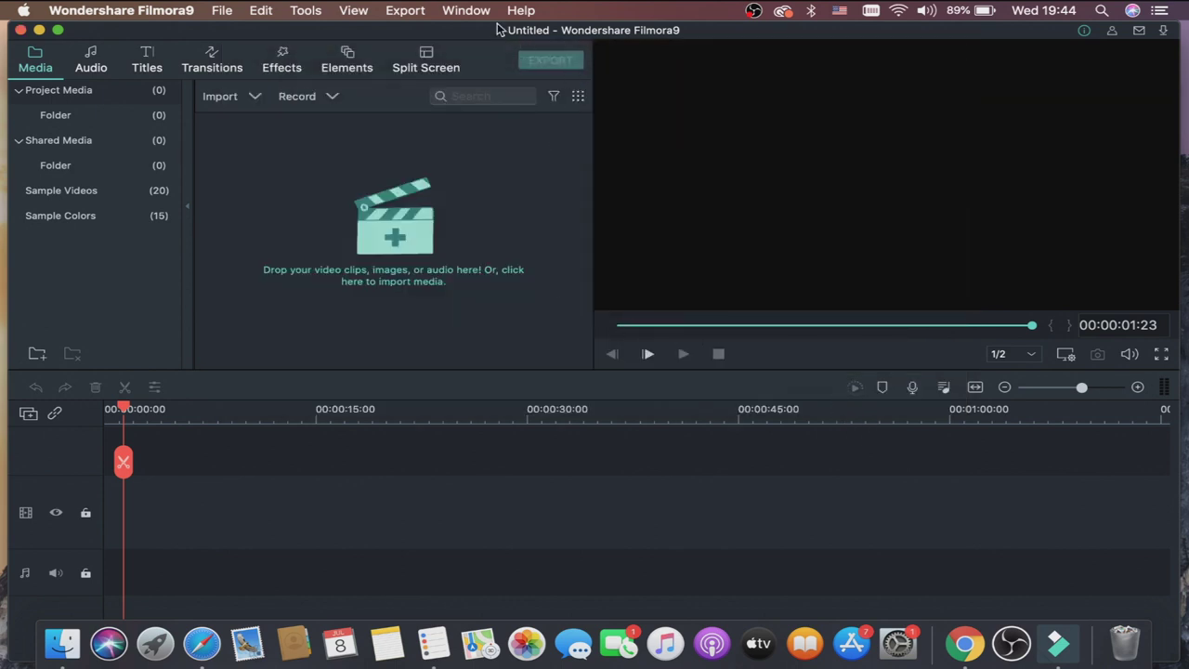
Import all four files from the "filmmora tutorial file" folder in Finder into the project media, and make the editor full screen.
drag(490, 30, 624, 54)
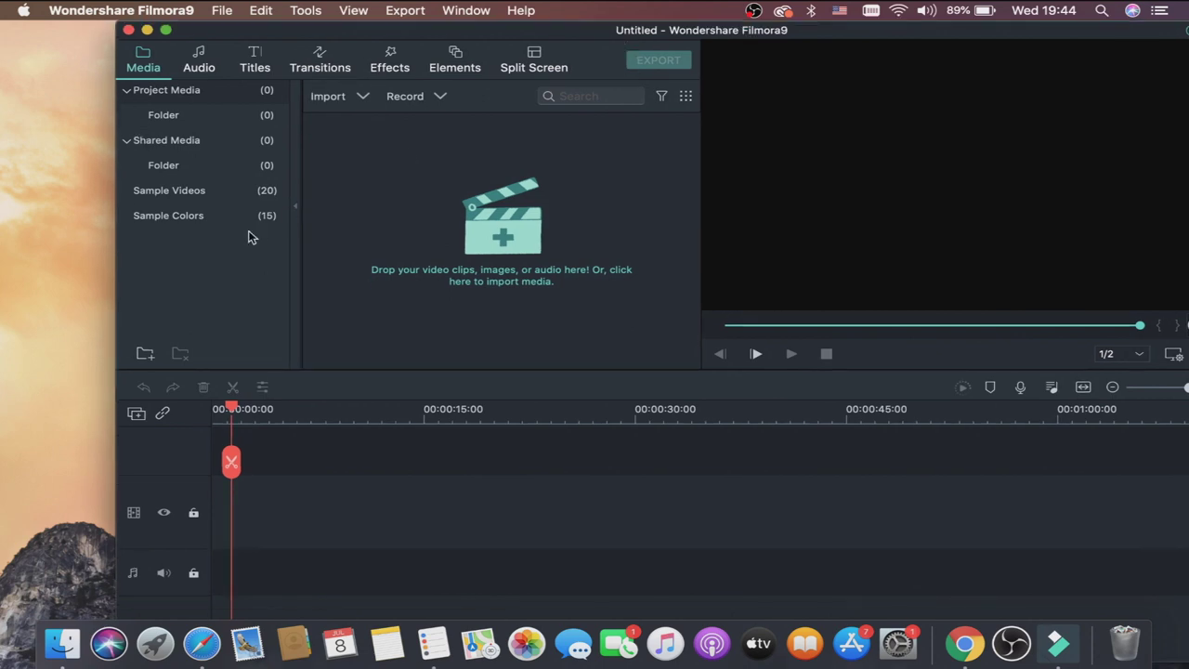
click(54, 647)
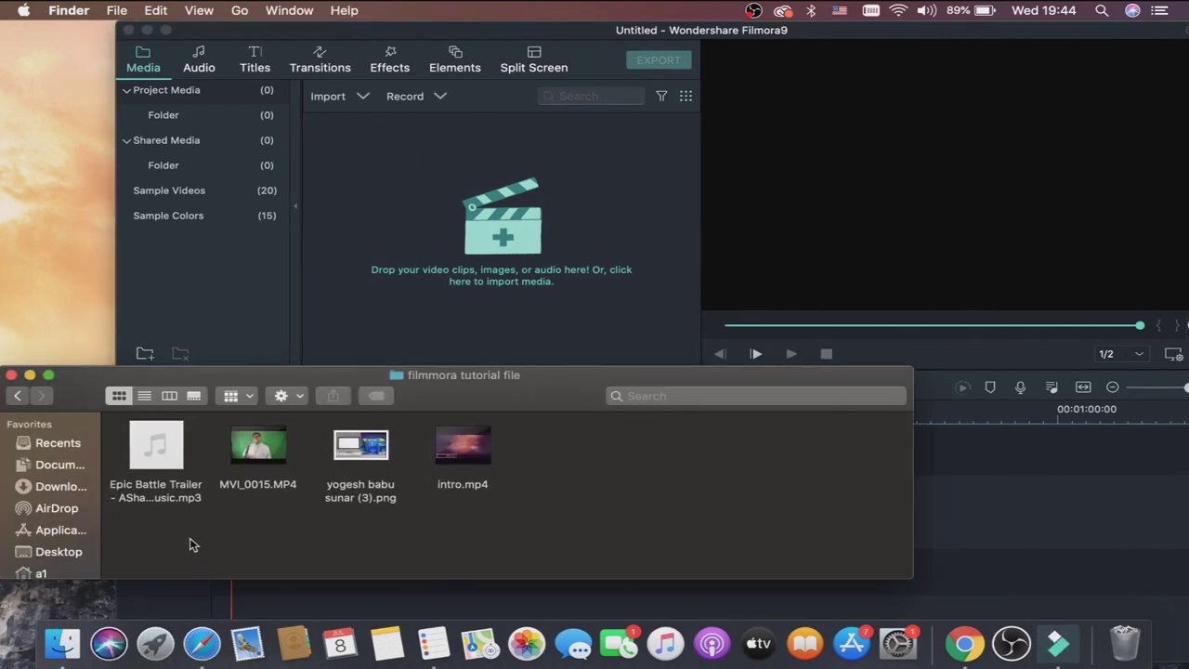
drag(599, 492, 135, 429)
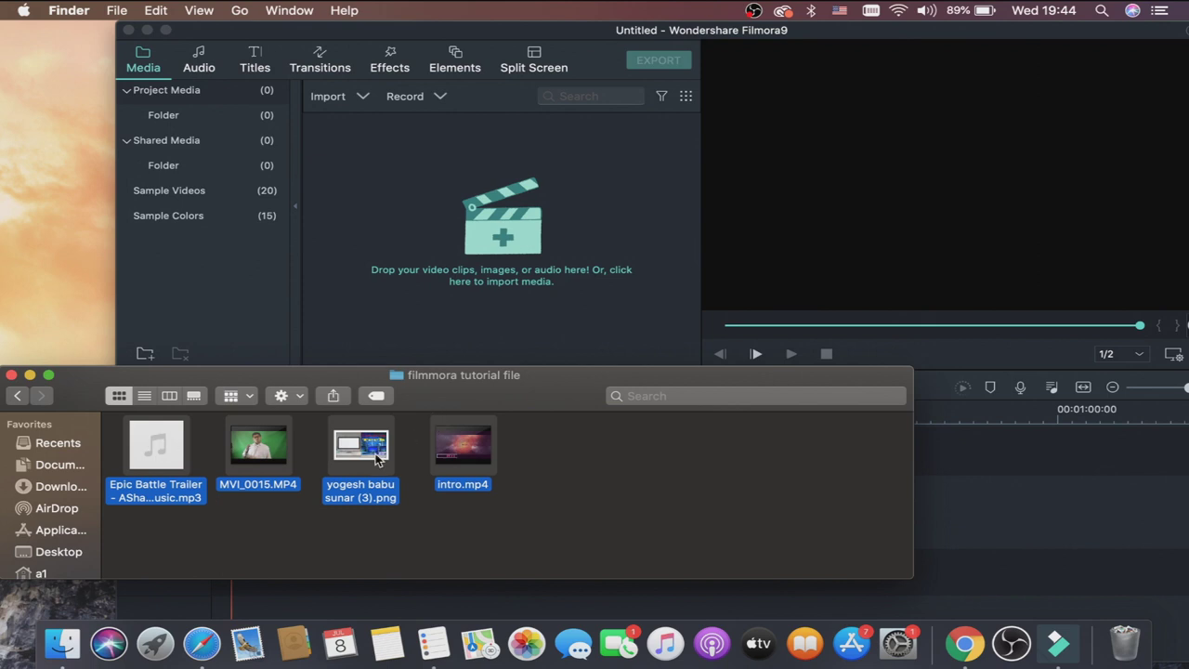
drag(378, 457, 477, 236)
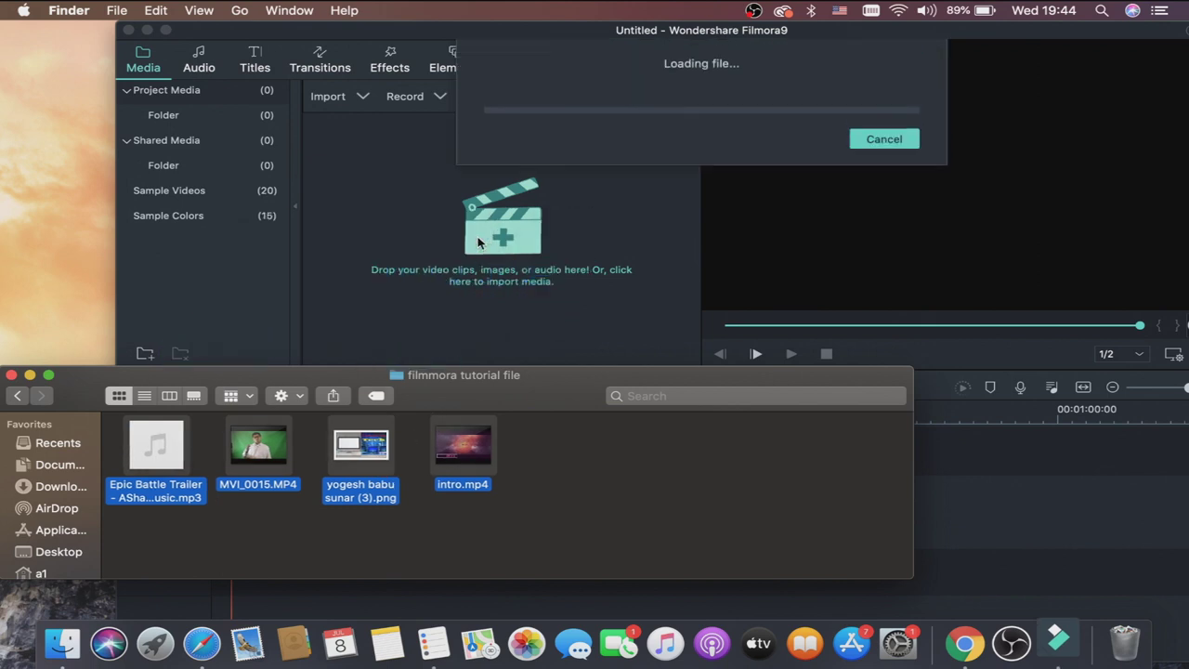
click(165, 30)
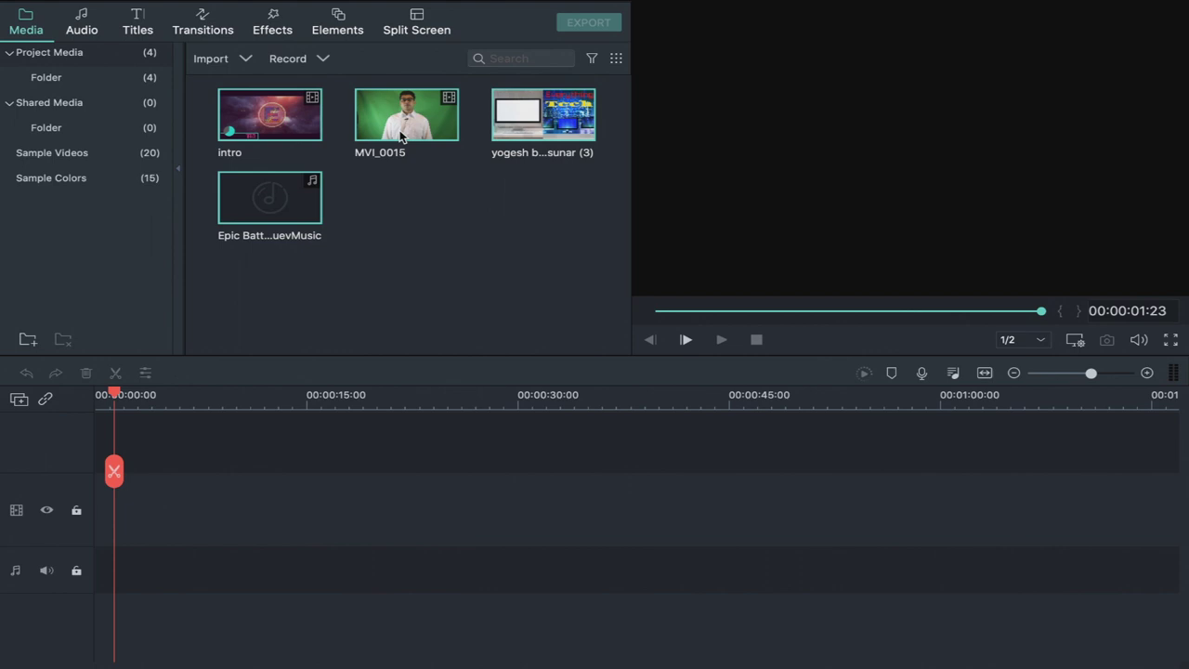
Try placing all four imported files on the timeline with the 1920X1080 60.00fps project settings kept, and undo the placement.
drag(400, 137, 133, 492)
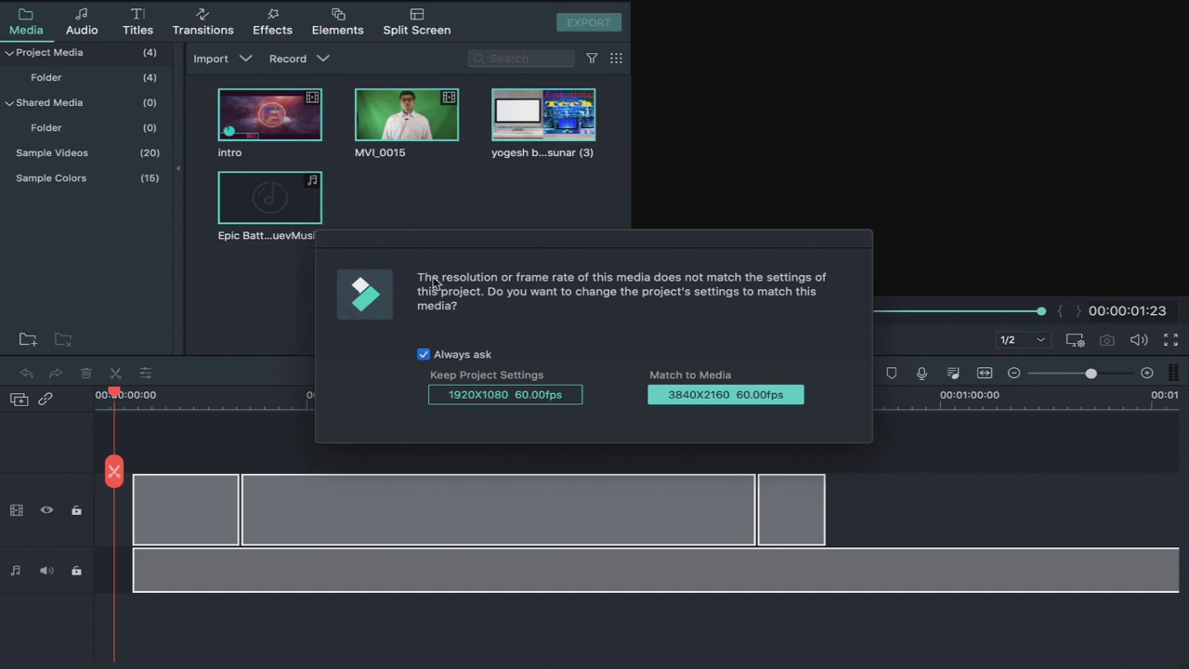
click(576, 396)
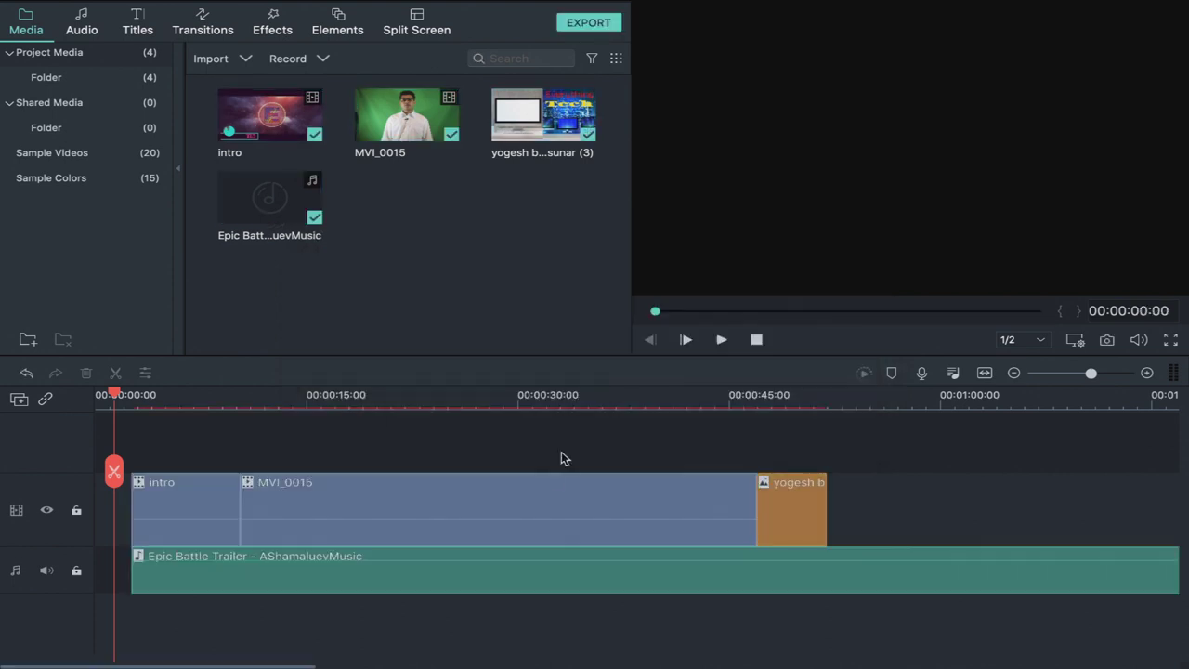
key(super+z)
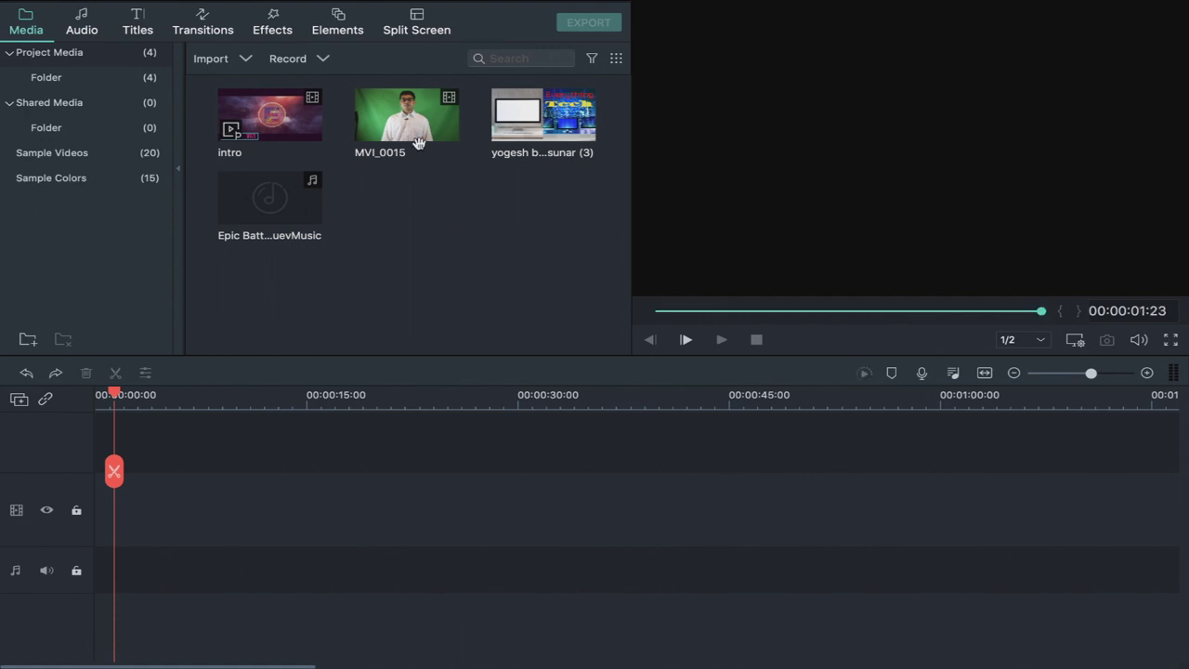
Place only MVI_0015 on the track above the main video track, keep the 1920X1080 60.00fps project settings, and shift the clip slightly later.
drag(418, 142, 113, 468)
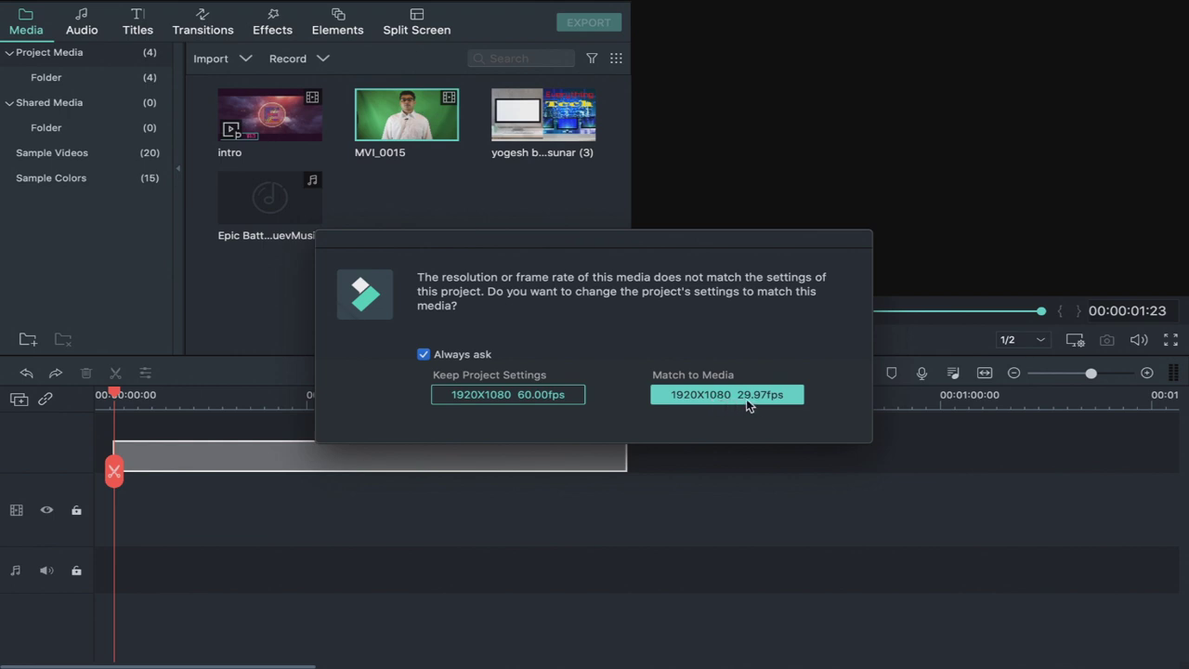
click(537, 397)
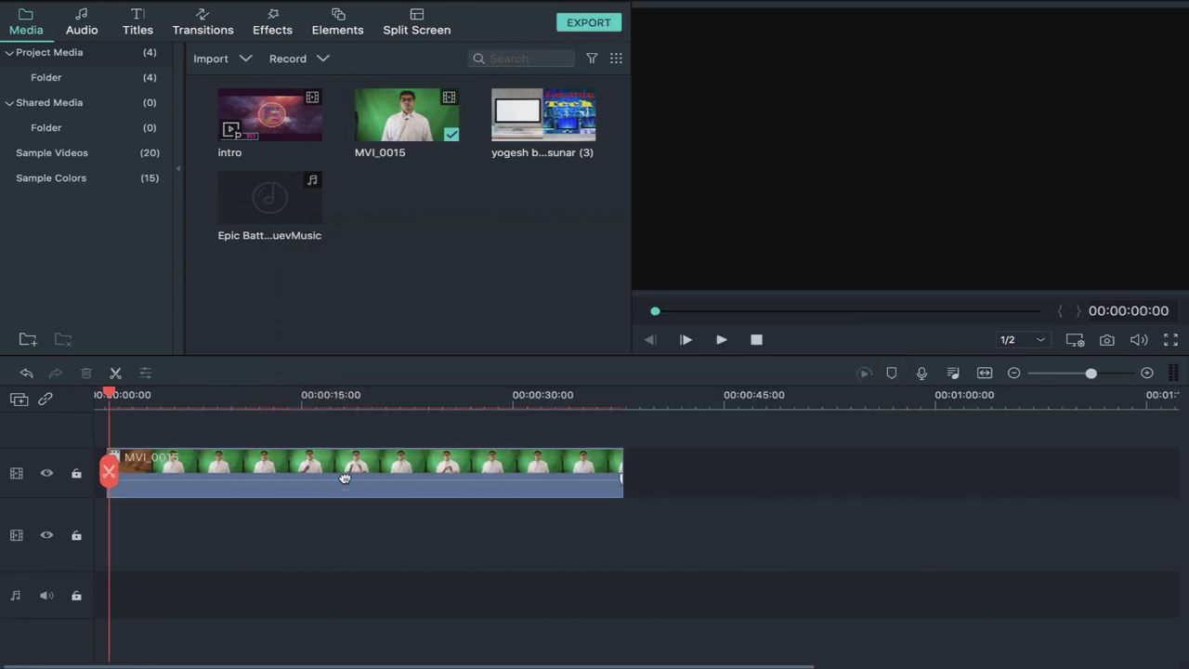
click(344, 478)
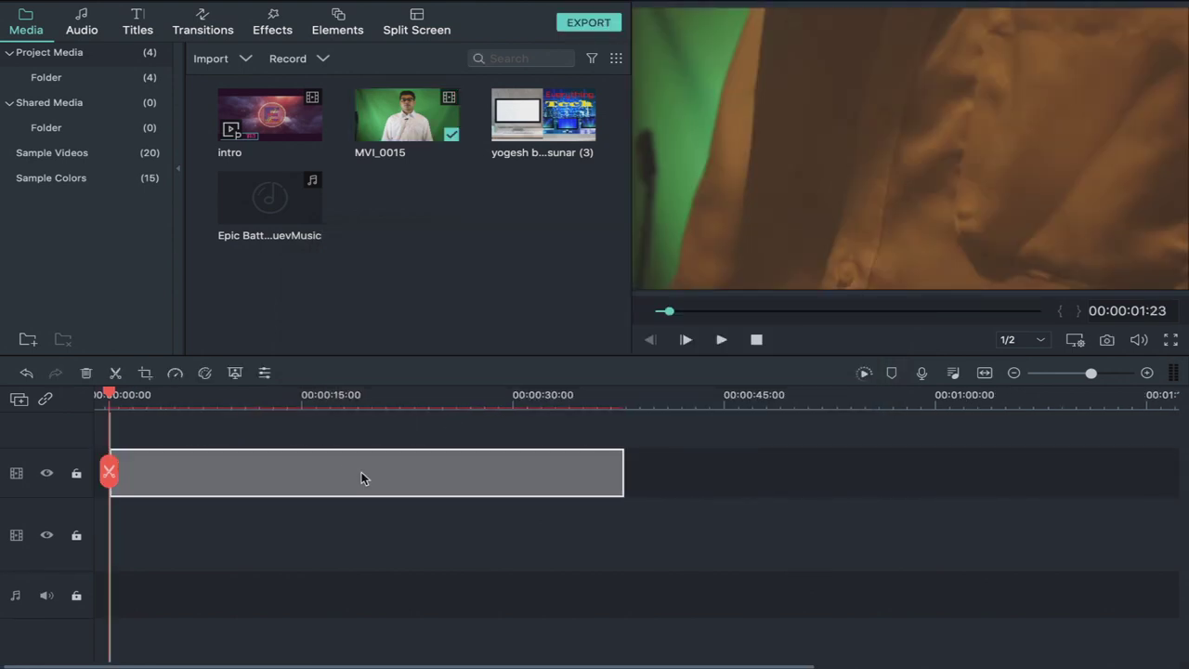
drag(362, 477, 368, 472)
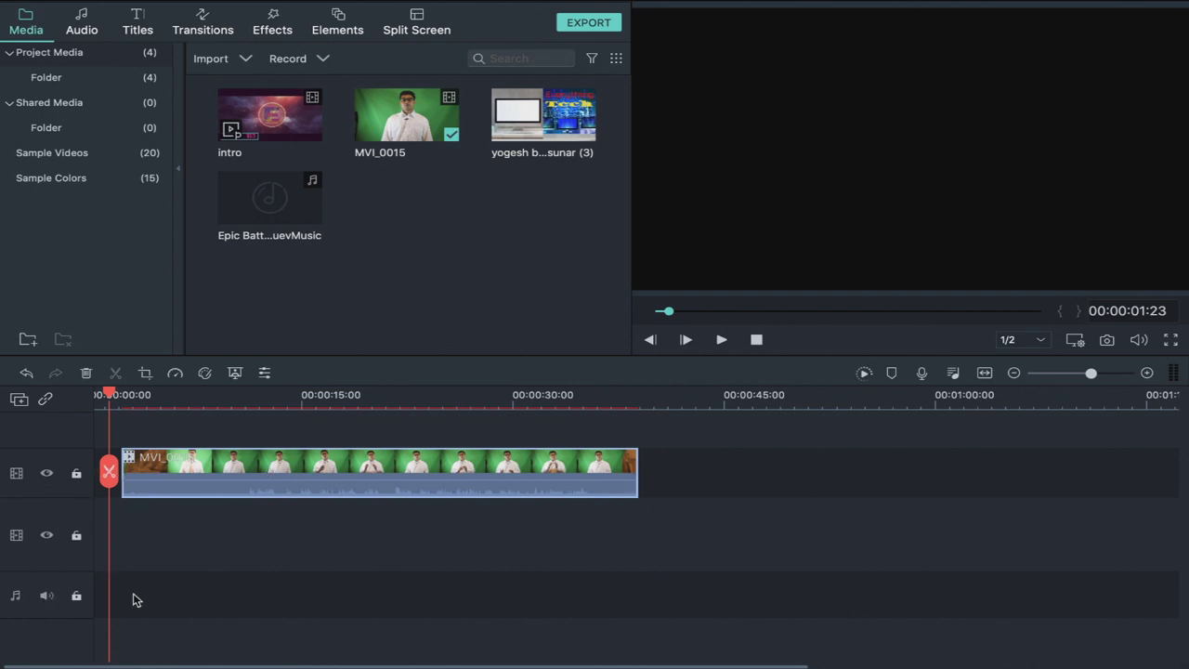
Try placing the intro clip on the empty video track below MVI_0015, and undo the placement.
scroll(133, 594, right, 1)
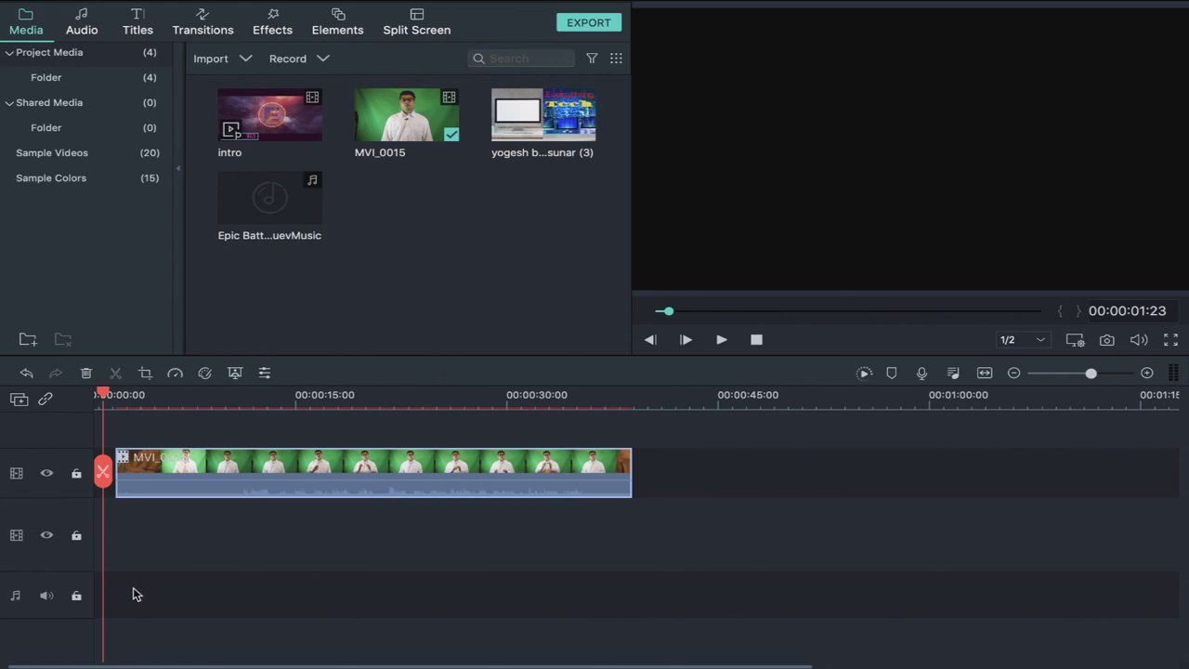
scroll(201, 464, right, 1)
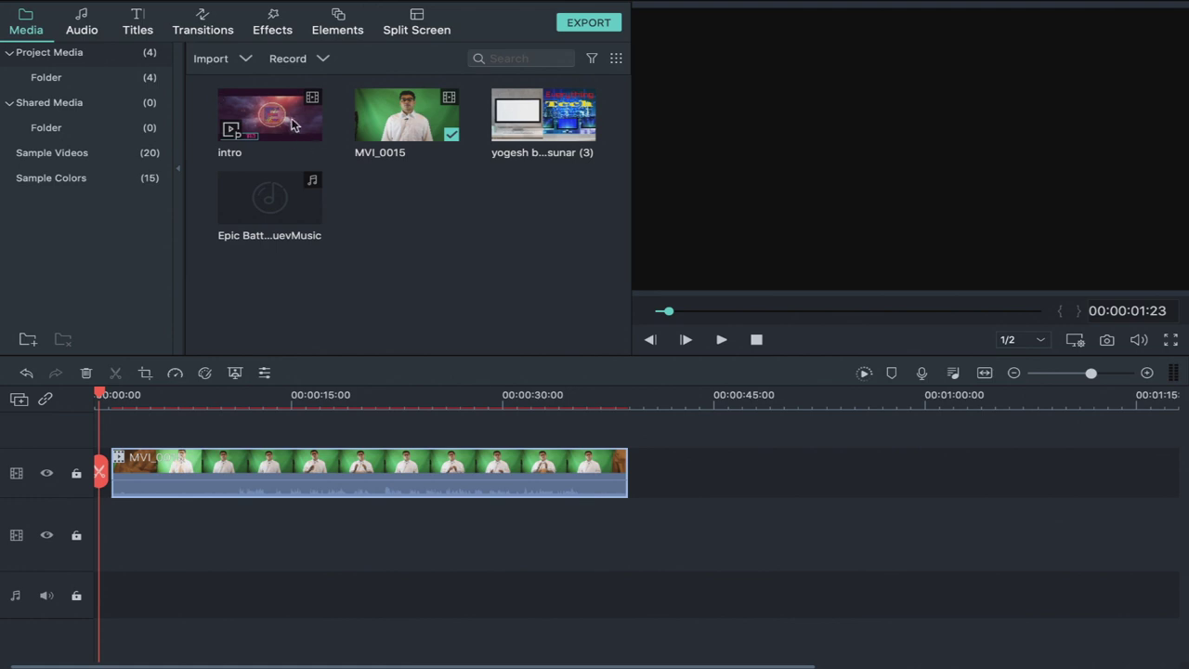
drag(294, 123, 154, 527)
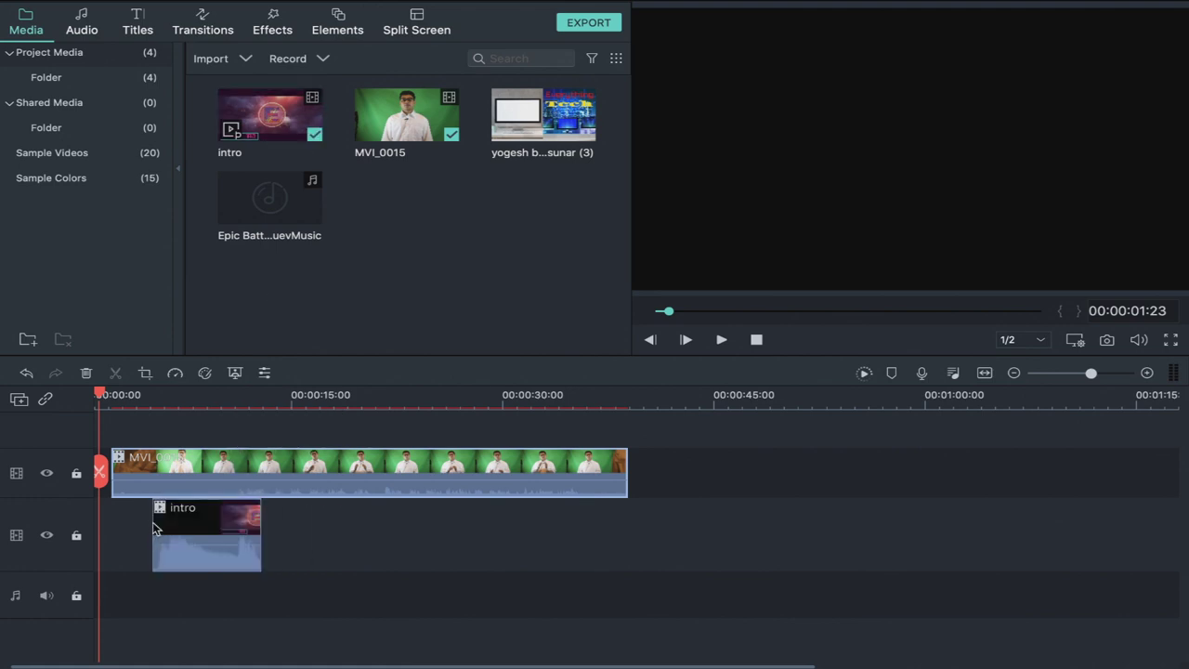
key(ctrl+z)
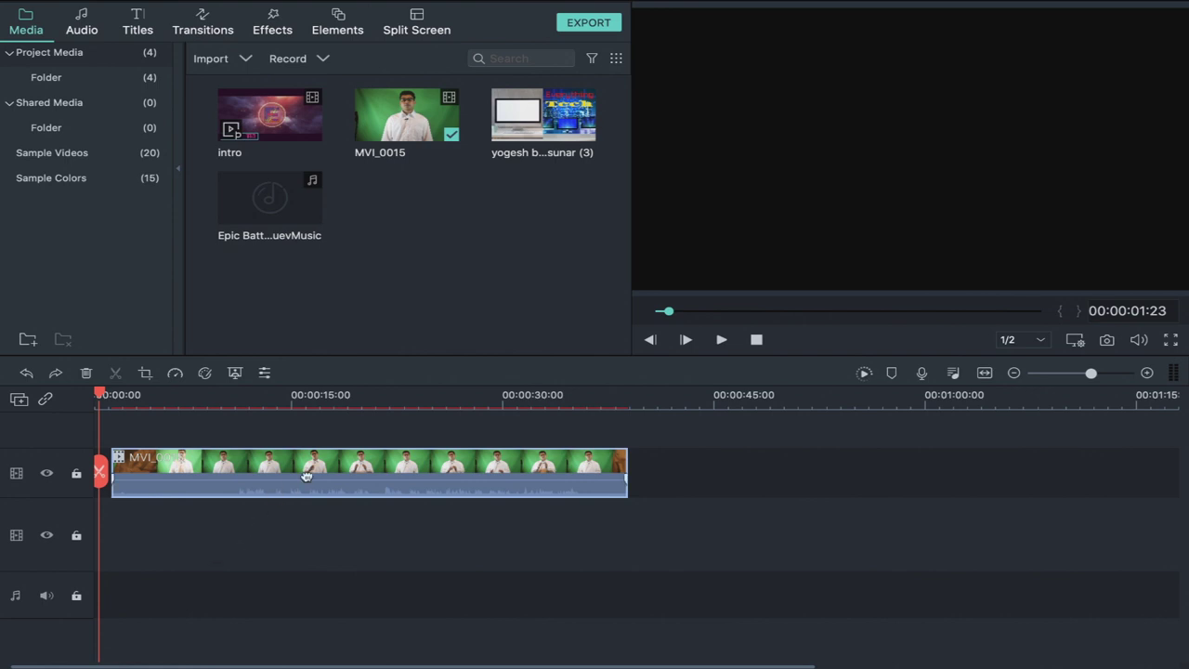
mouse_move(302, 476)
drag(302, 476, 307, 476)
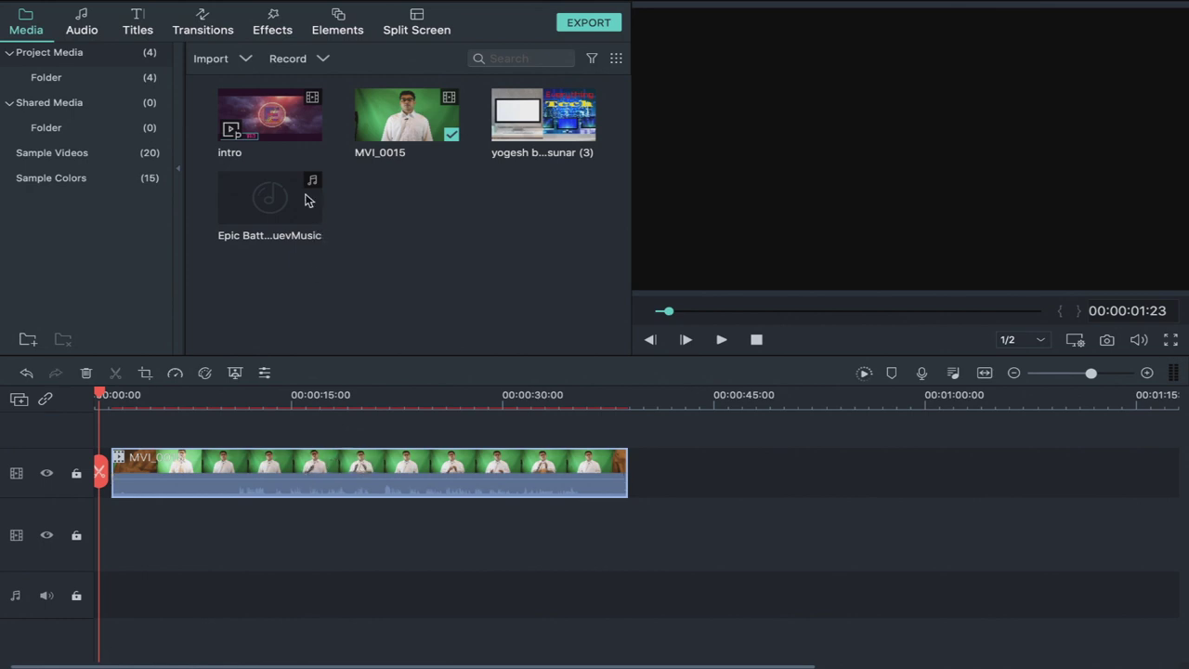
Add the Epic Battle Trailer music to the audio track under MVI_0015, split it at 00:00:55:42 and delete the remainder.
drag(267, 191, 114, 506)
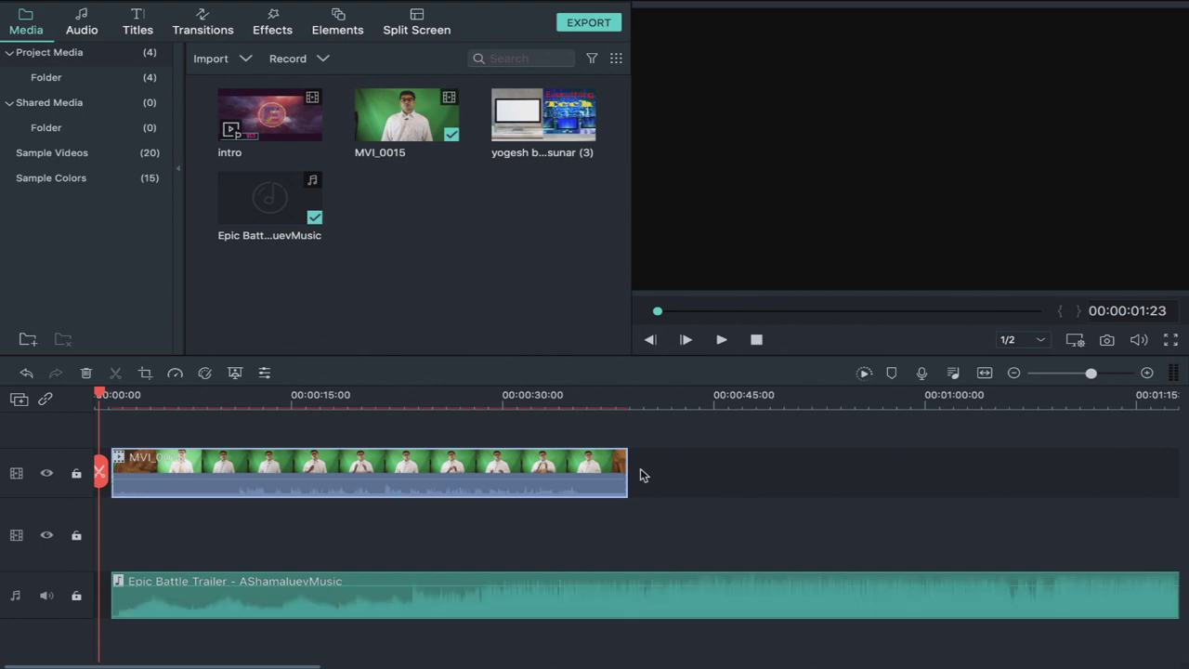
click(862, 401)
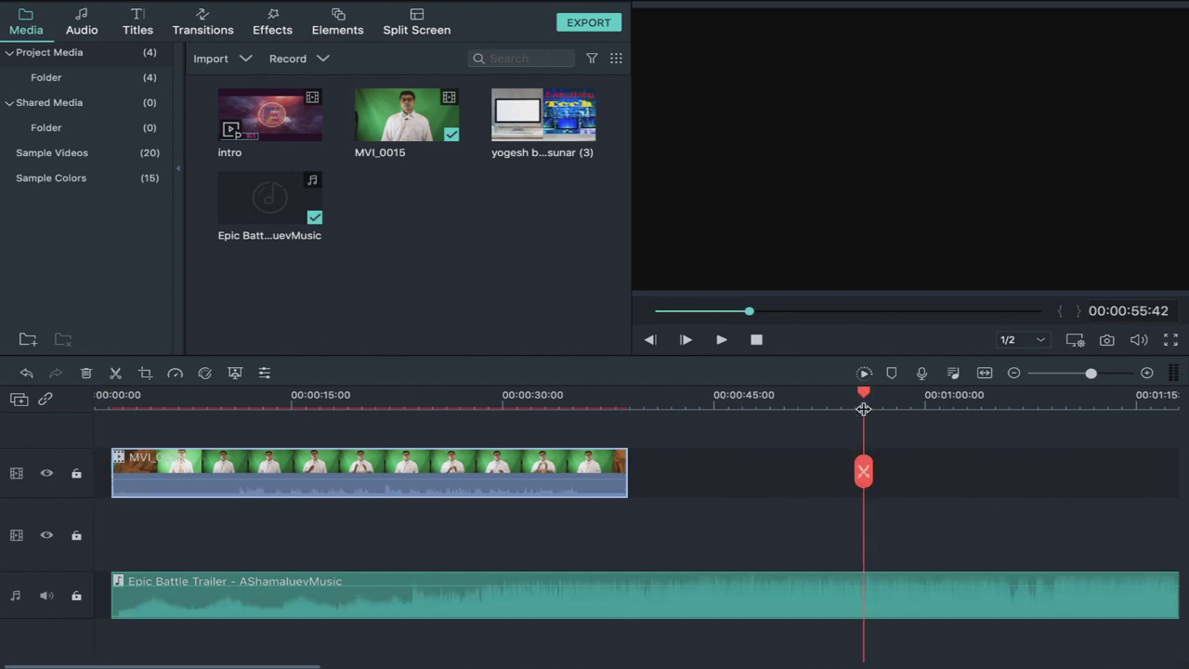
click(863, 470)
click(946, 613)
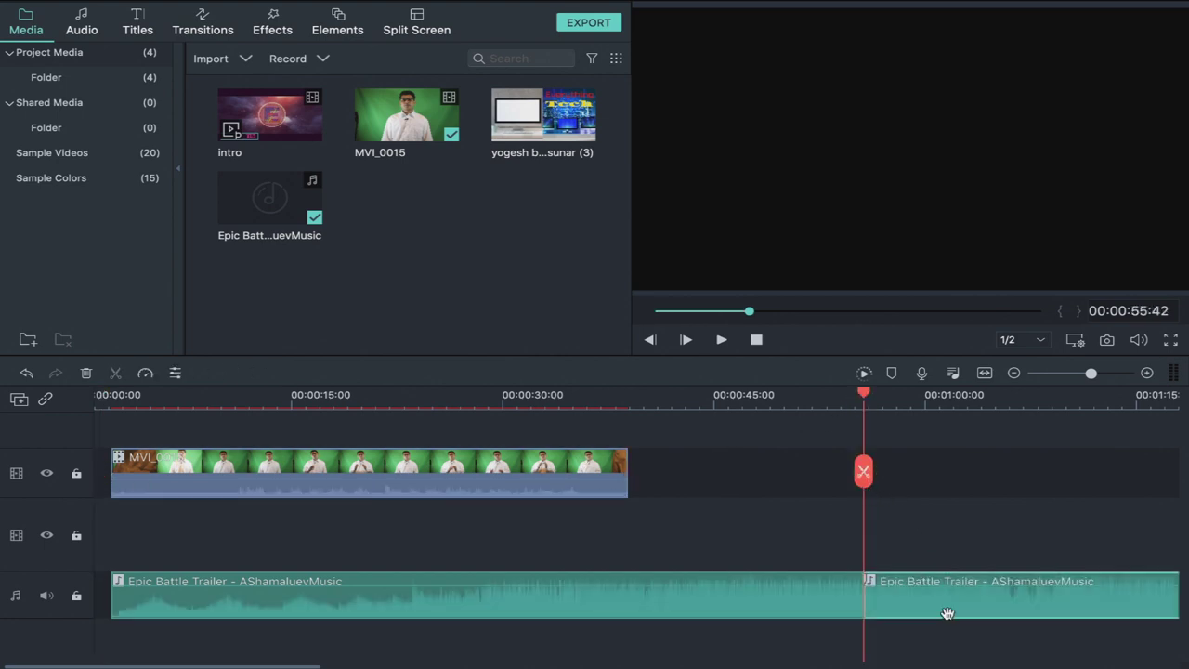
key(Delete)
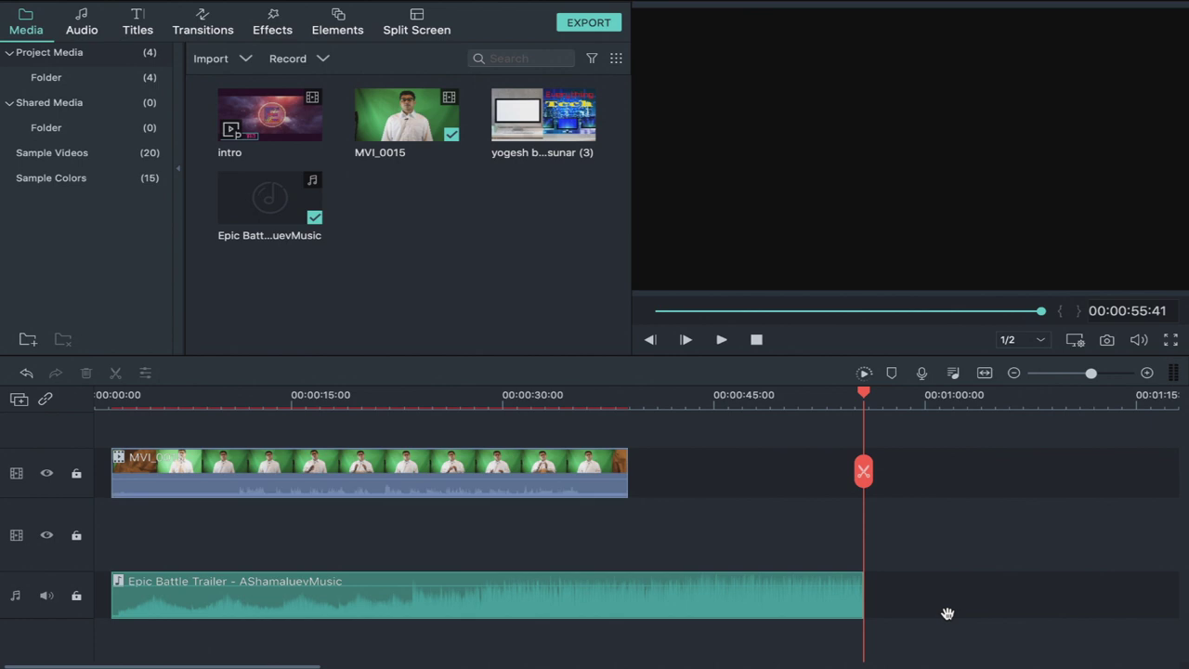
Examine the clips at a closer timeline zoom, and use Zoom to Fit Timeline to view them from the start.
click(705, 615)
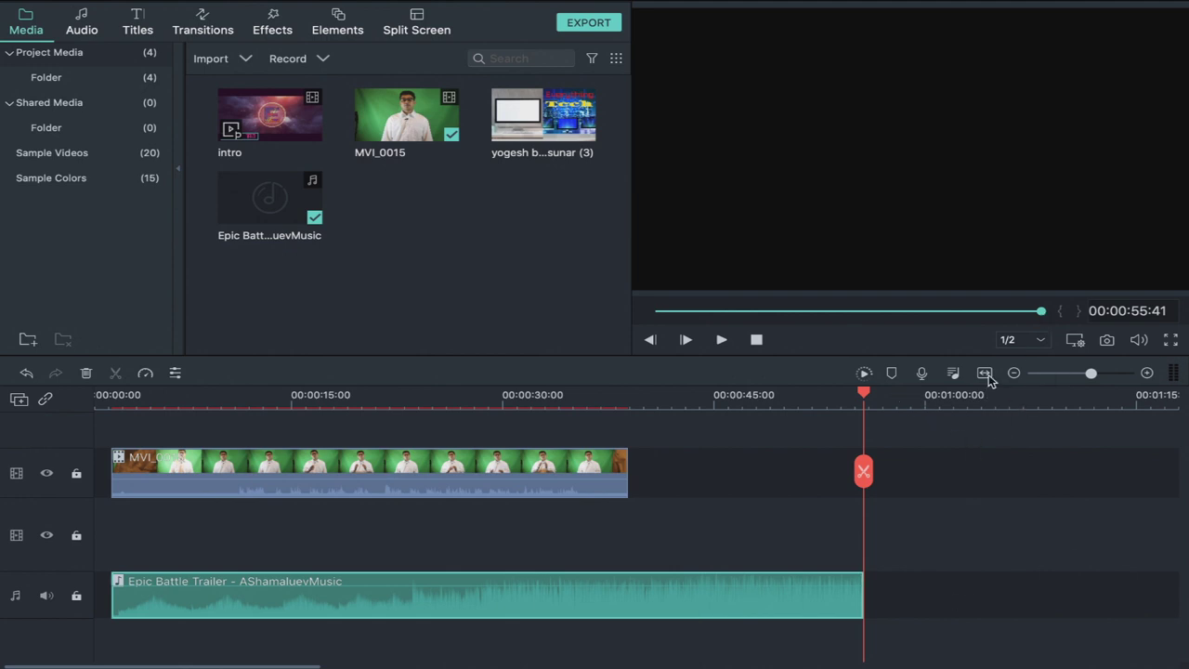
mouse_move(1090, 375)
mouse_down()
mouse_move(1074, 378)
mouse_move(1121, 372)
mouse_move(1098, 376)
mouse_up()
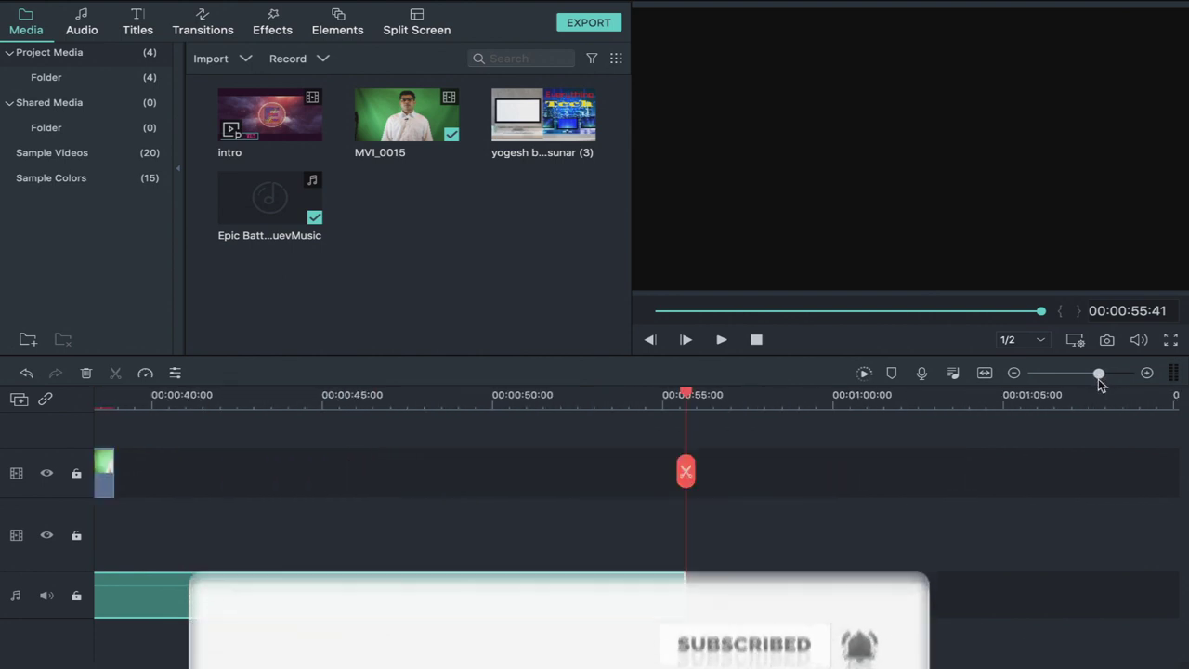
scroll(559, 490, left, 8)
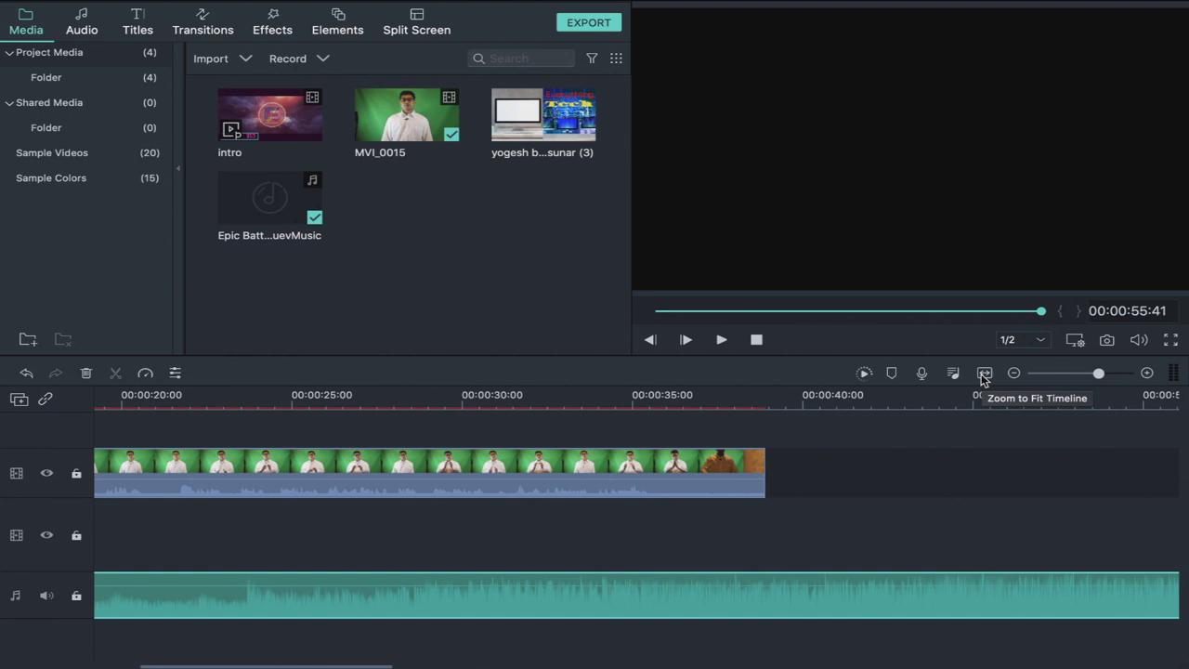
click(982, 379)
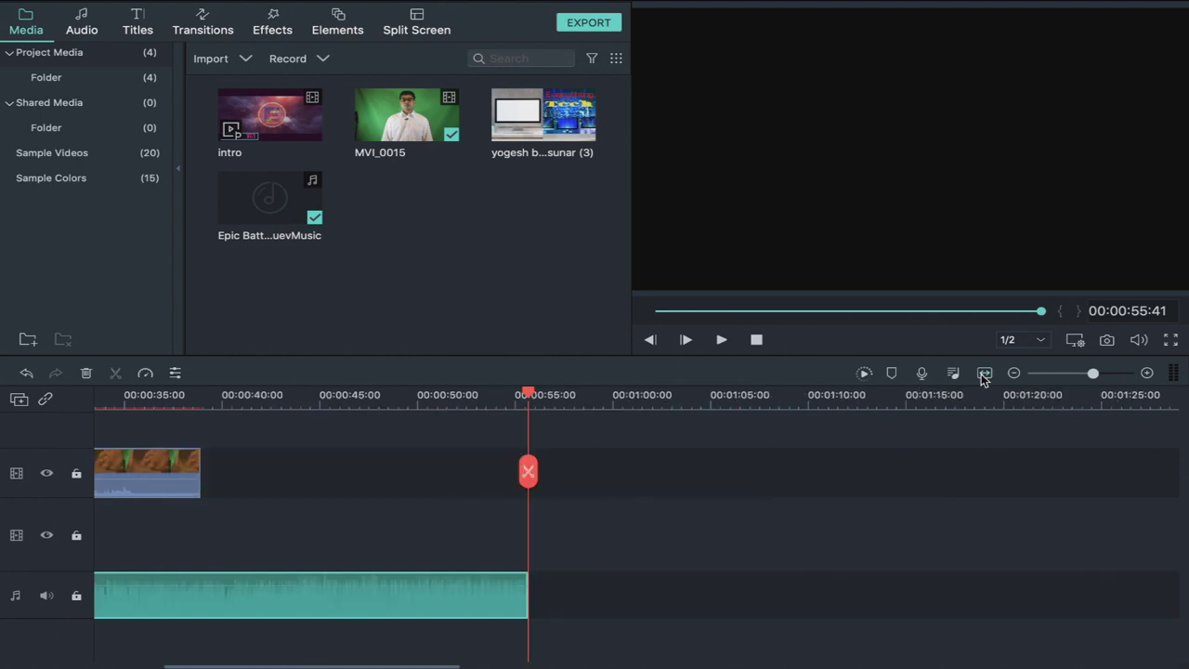
scroll(725, 470, left, 1)
scroll(725, 470, left, 10)
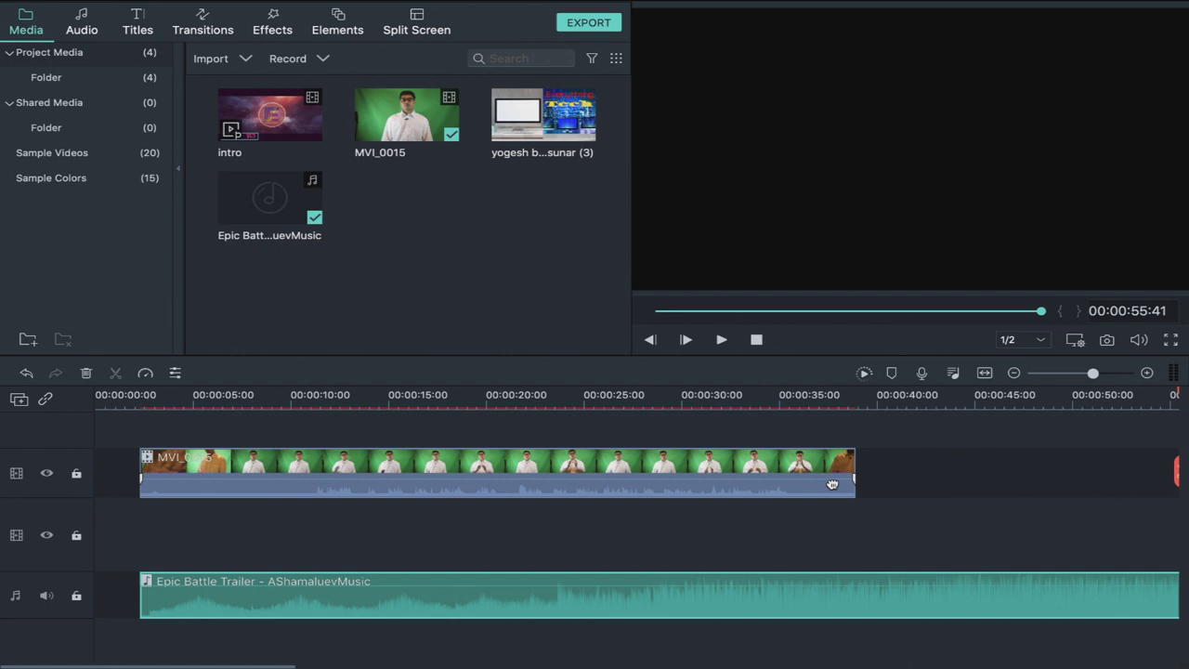
Play the timeline preview from 00:00:20:11.
click(490, 399)
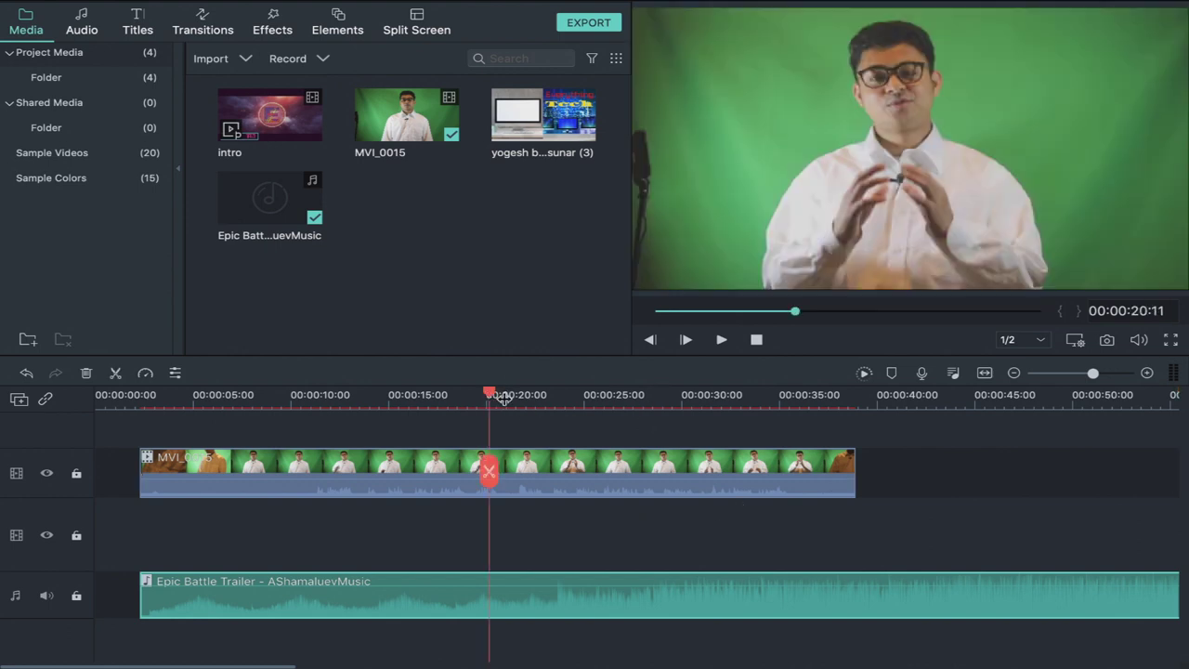
click(722, 341)
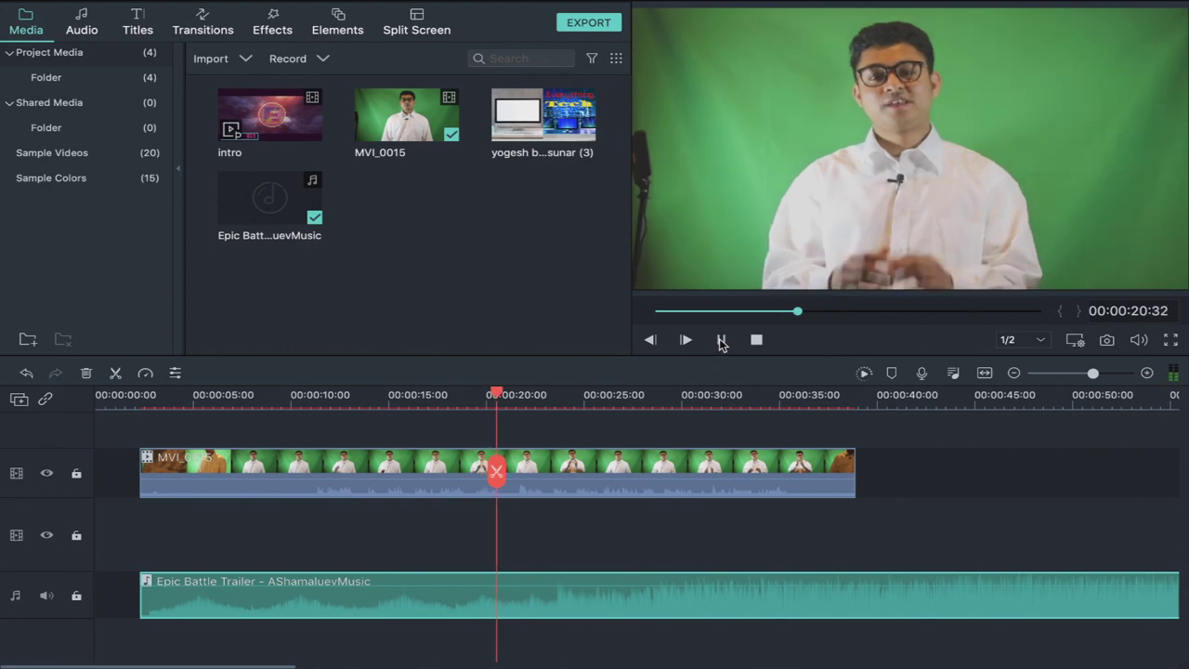
Stop the preview and play the opening of MVI_0015 from 00:00:03:37.
click(721, 341)
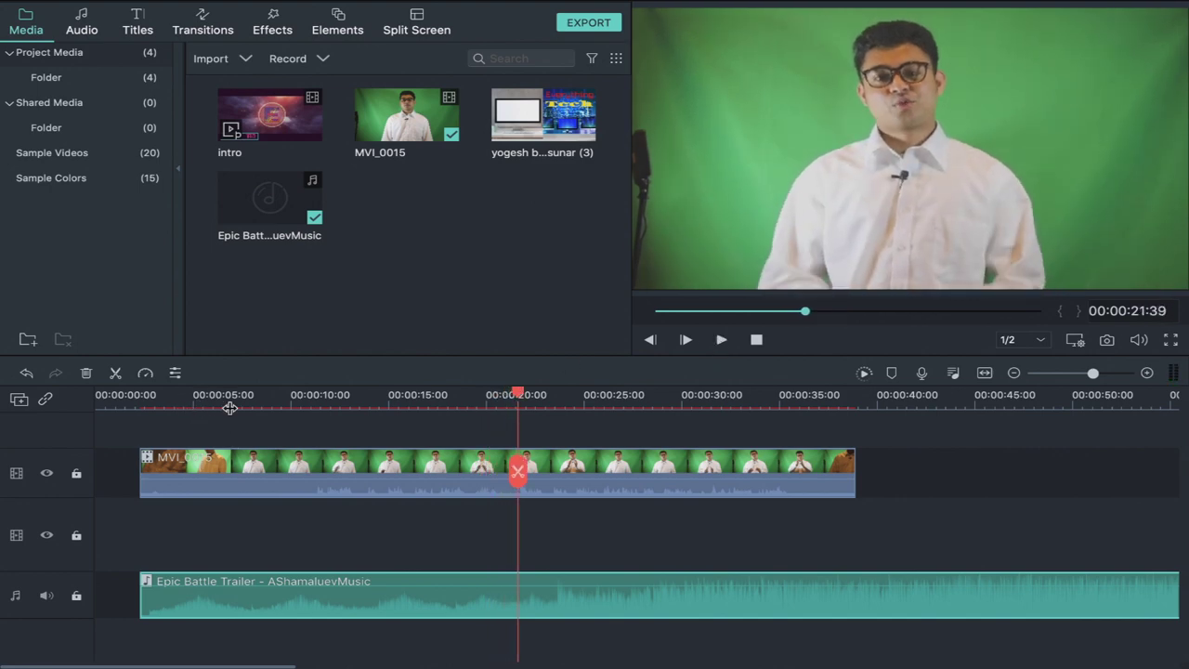
click(200, 403)
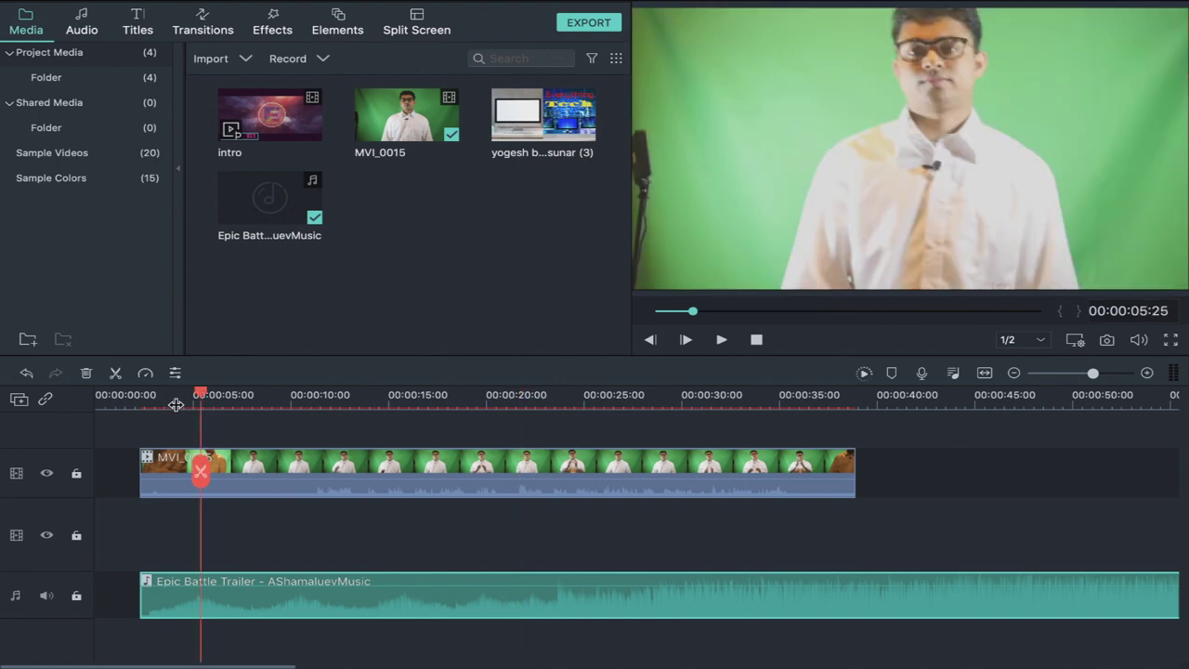
click(165, 403)
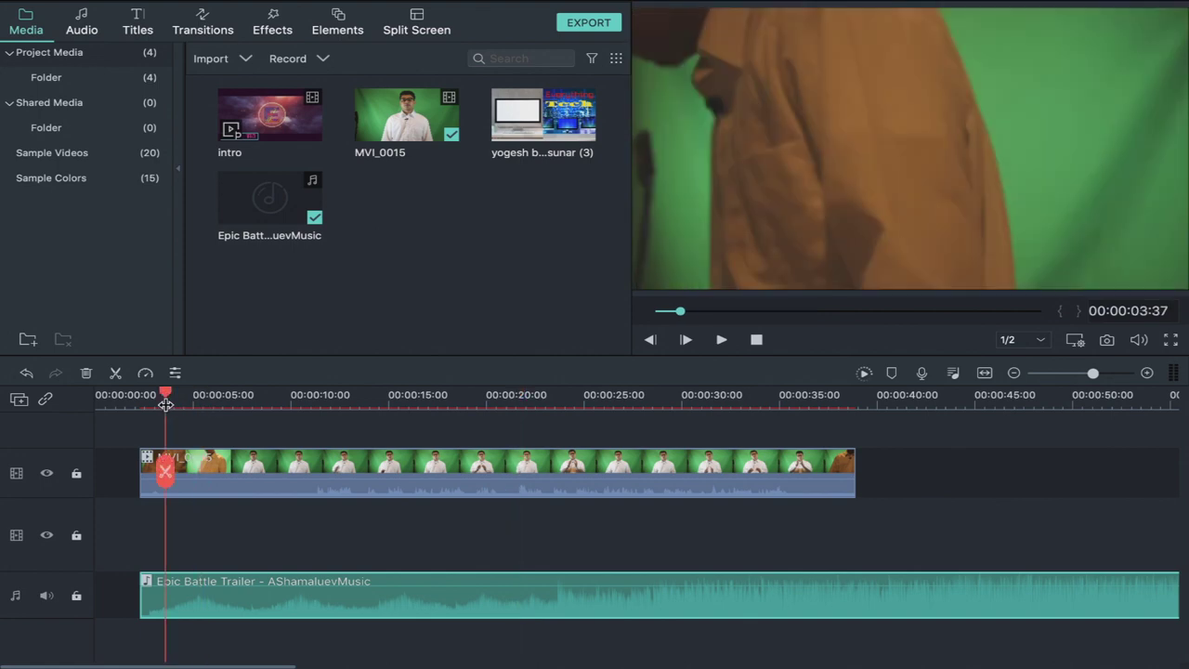
key(space)
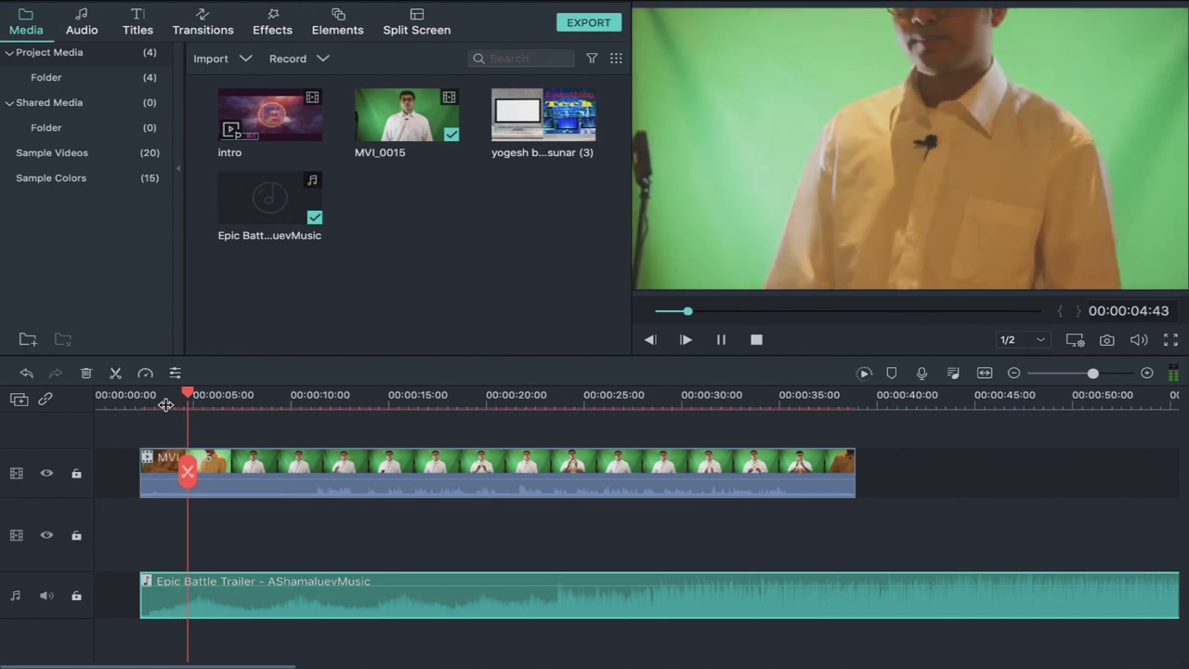
key(space)
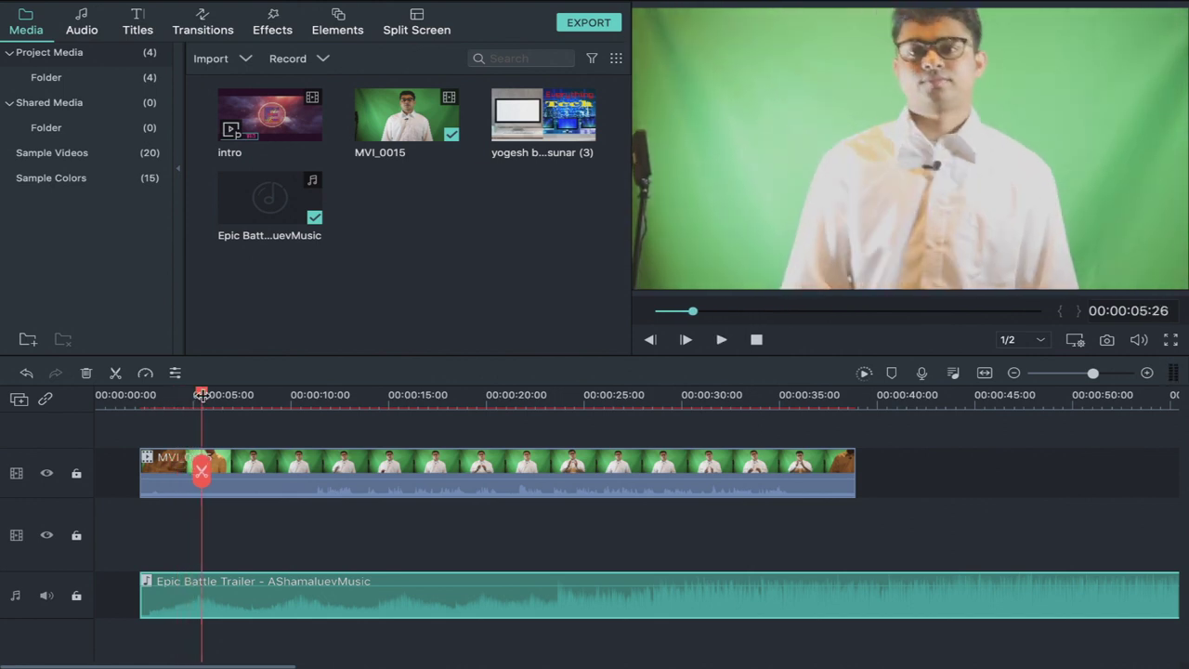
Split MVI_0015 and the music clip at 00:00:13:17, and move the video's second part to start at about 00:00:17.
drag(201, 396, 355, 400)
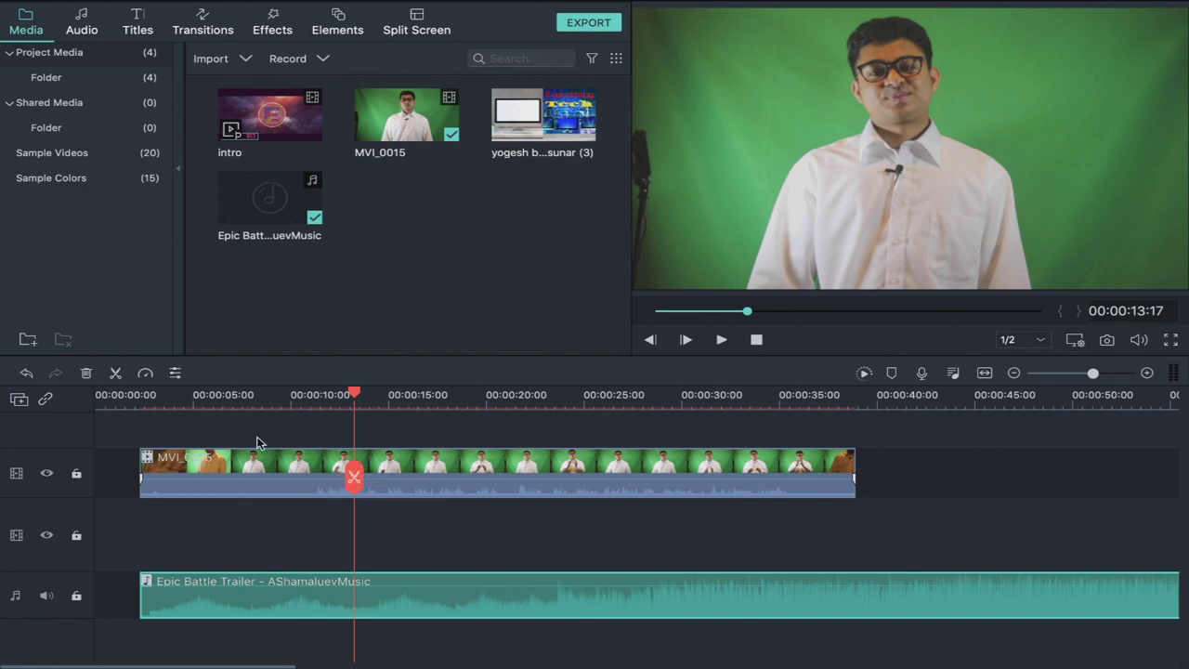
click(355, 477)
drag(411, 461, 470, 464)
click(354, 478)
Delete the MVI_0015 part before the cut and move the remaining part to start at about 00:00:06.
drag(298, 459, 286, 467)
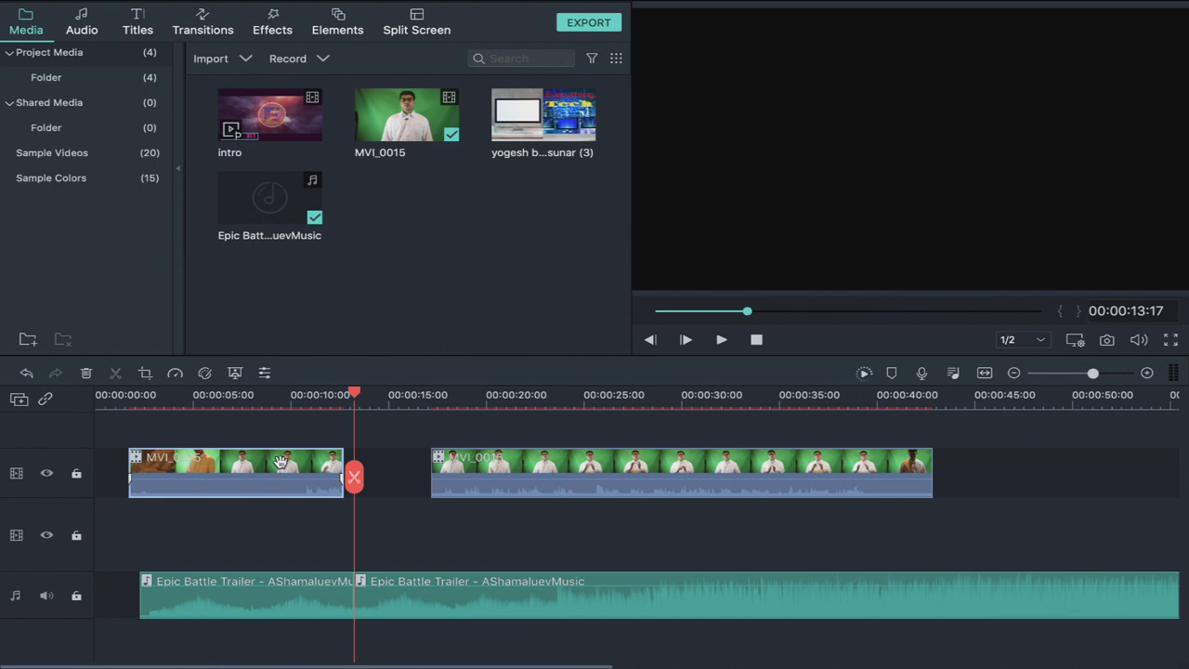
key(Delete)
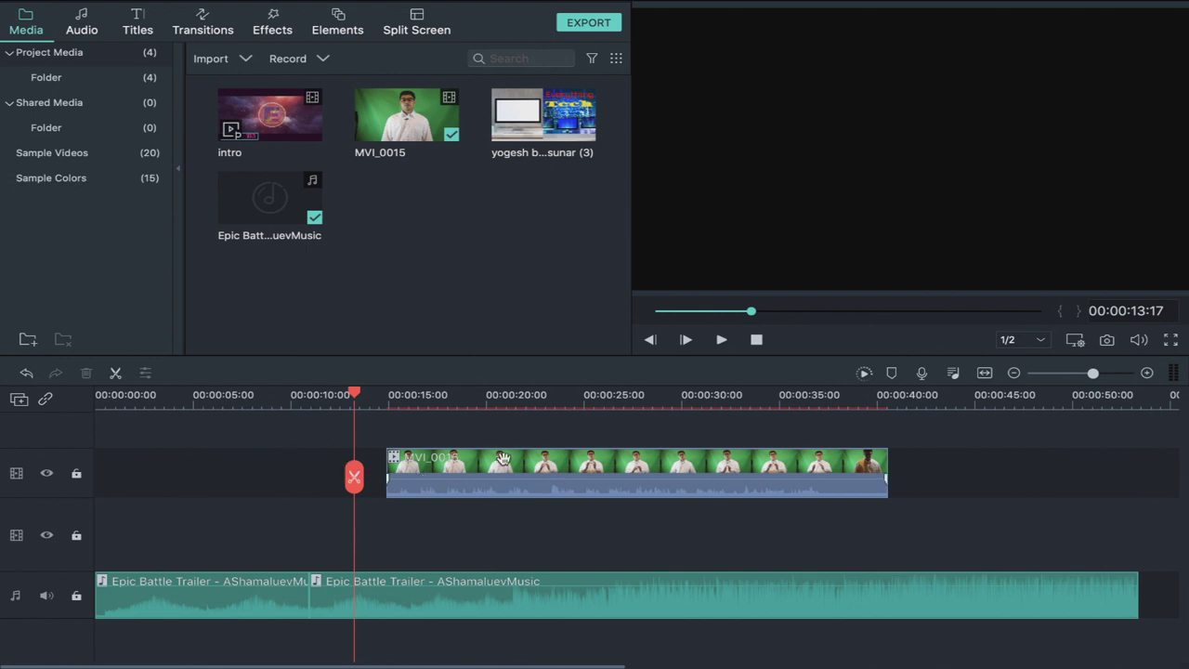
drag(502, 458, 320, 458)
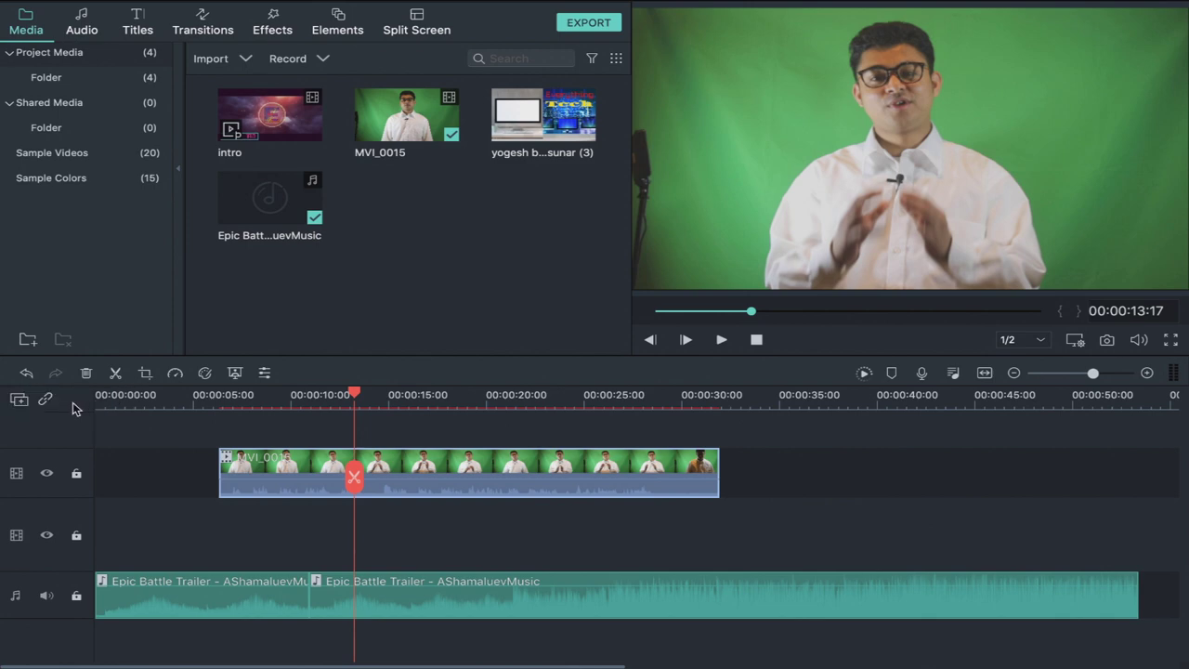
Look at the track management options and the Transform and Compositing settings of the MVI_0015 clip.
click(18, 400)
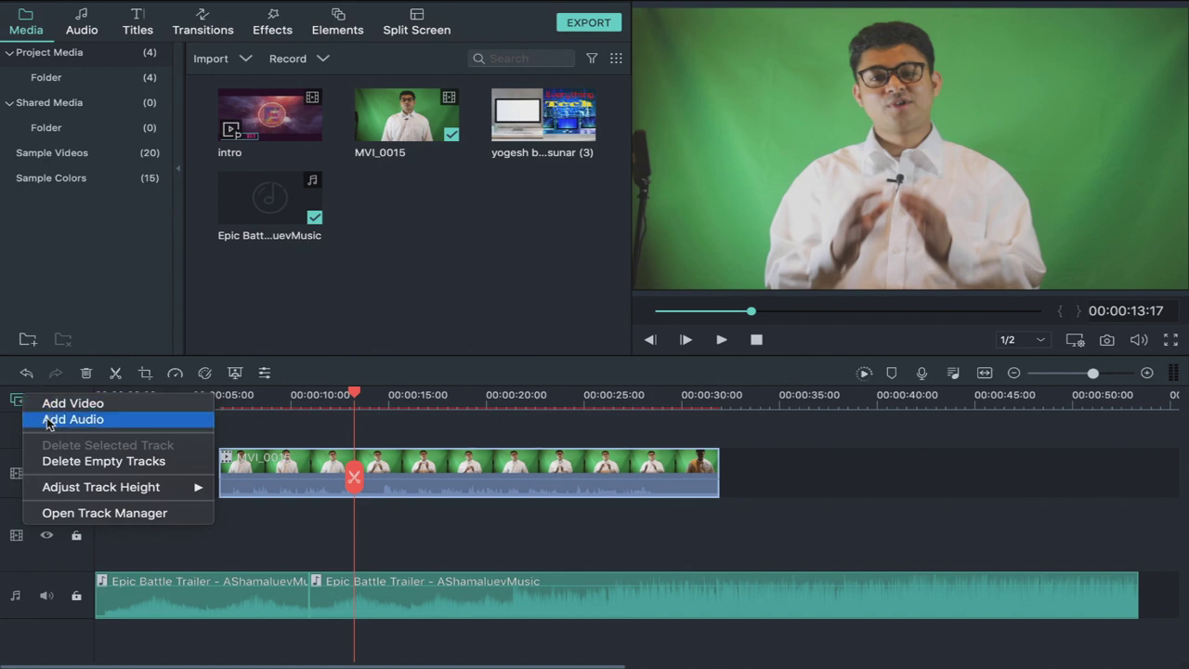
click(44, 421)
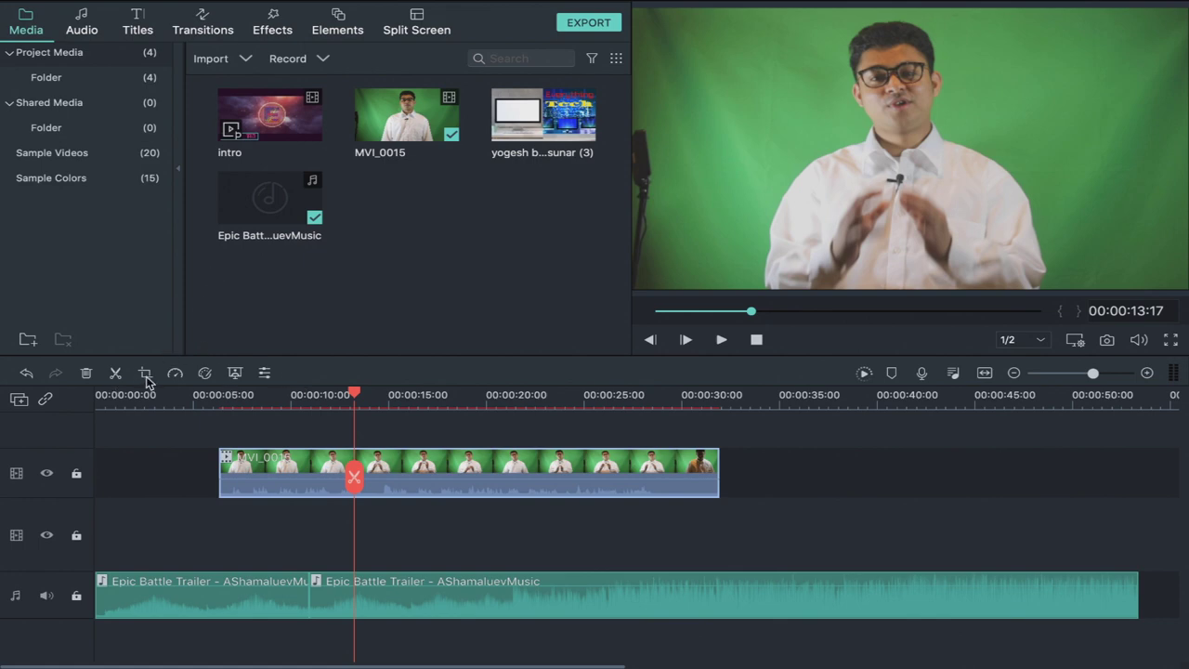
click(265, 372)
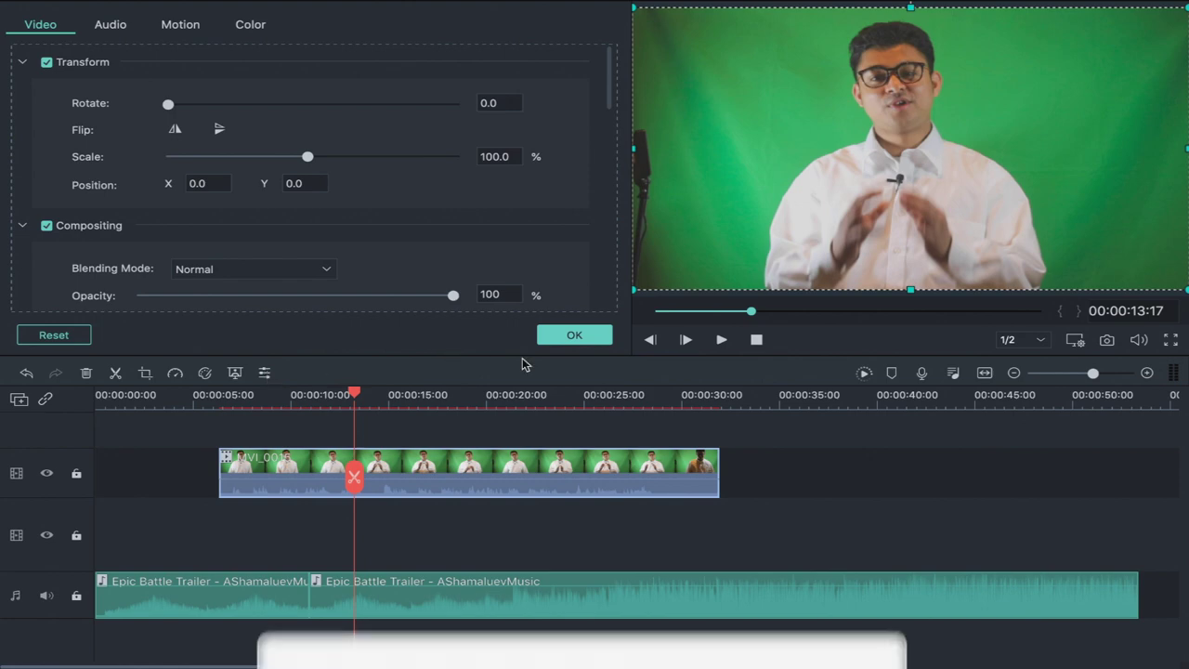
click(557, 336)
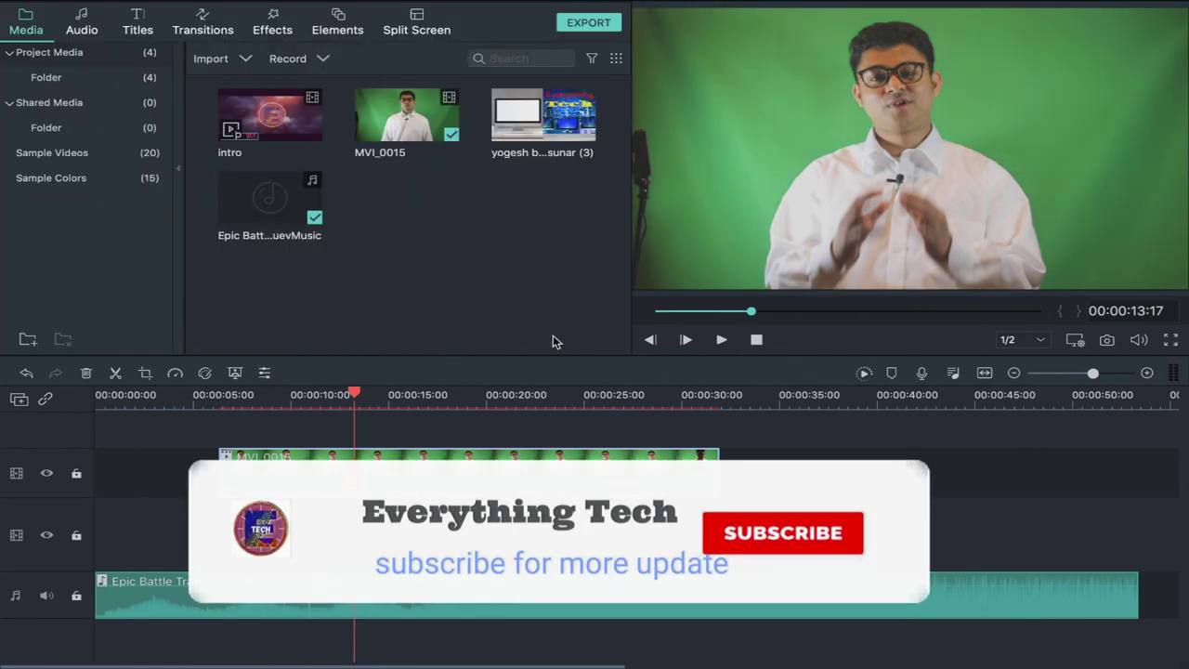
Try the House of Cards and Harry Potter presets from Advanced Color Tuning on MVI_0015, and undo the color change.
click(205, 374)
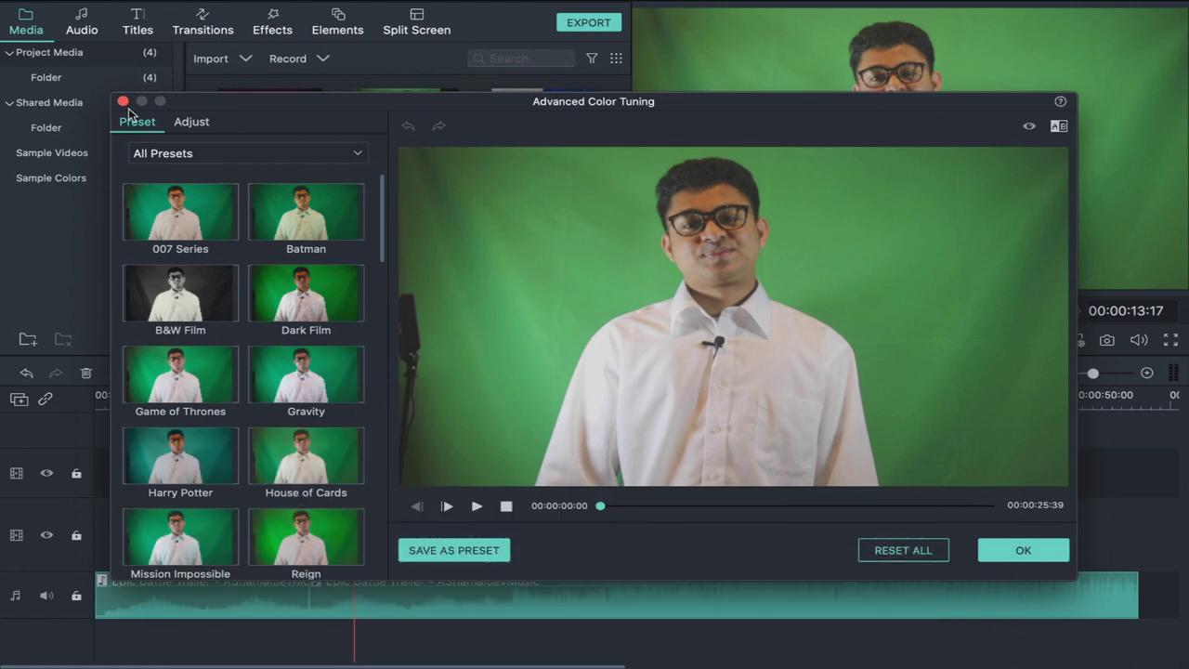
click(186, 123)
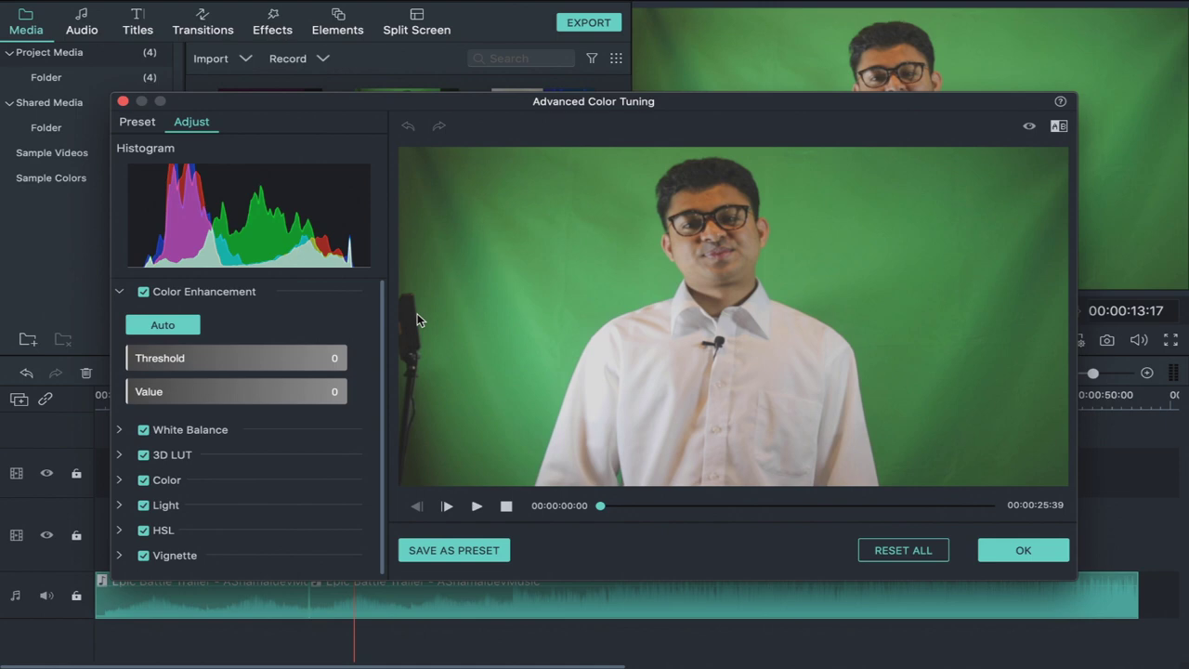
click(127, 123)
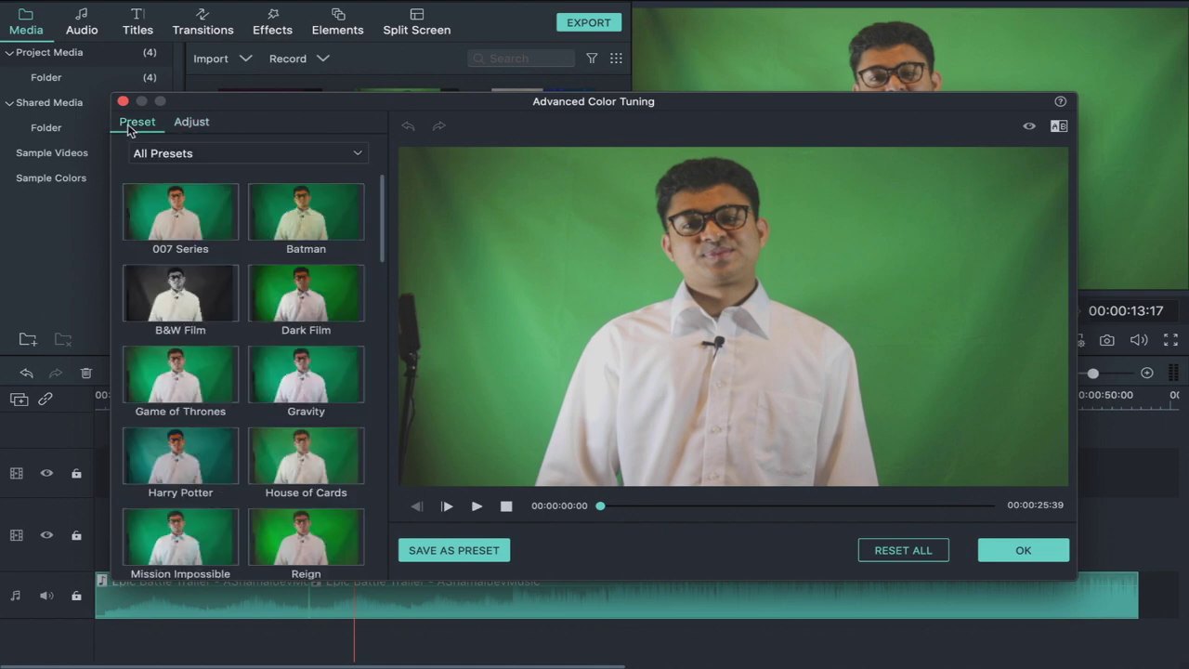
scroll(222, 233, down, 2)
scroll(222, 232, down, 1)
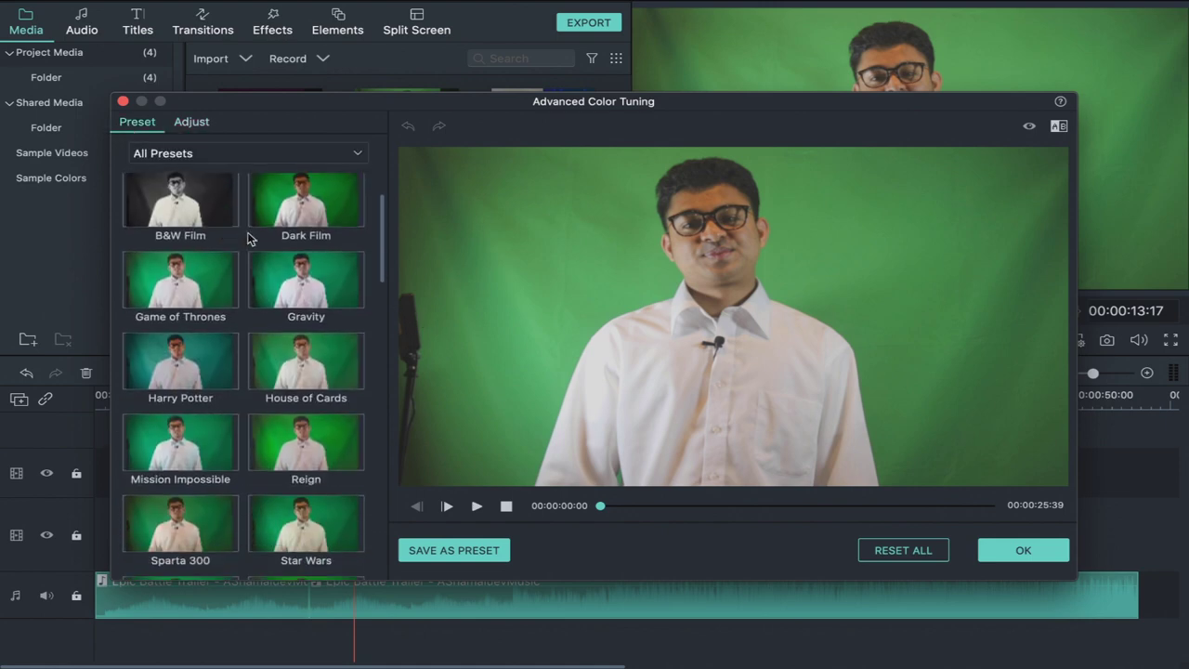
click(299, 267)
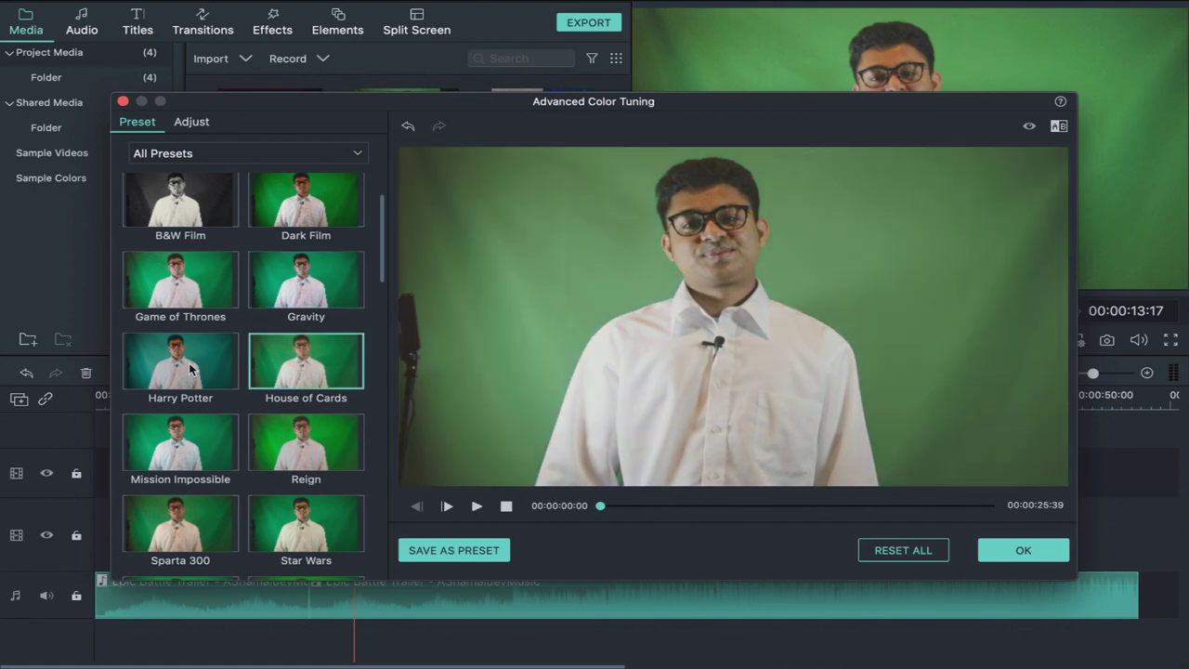
click(191, 360)
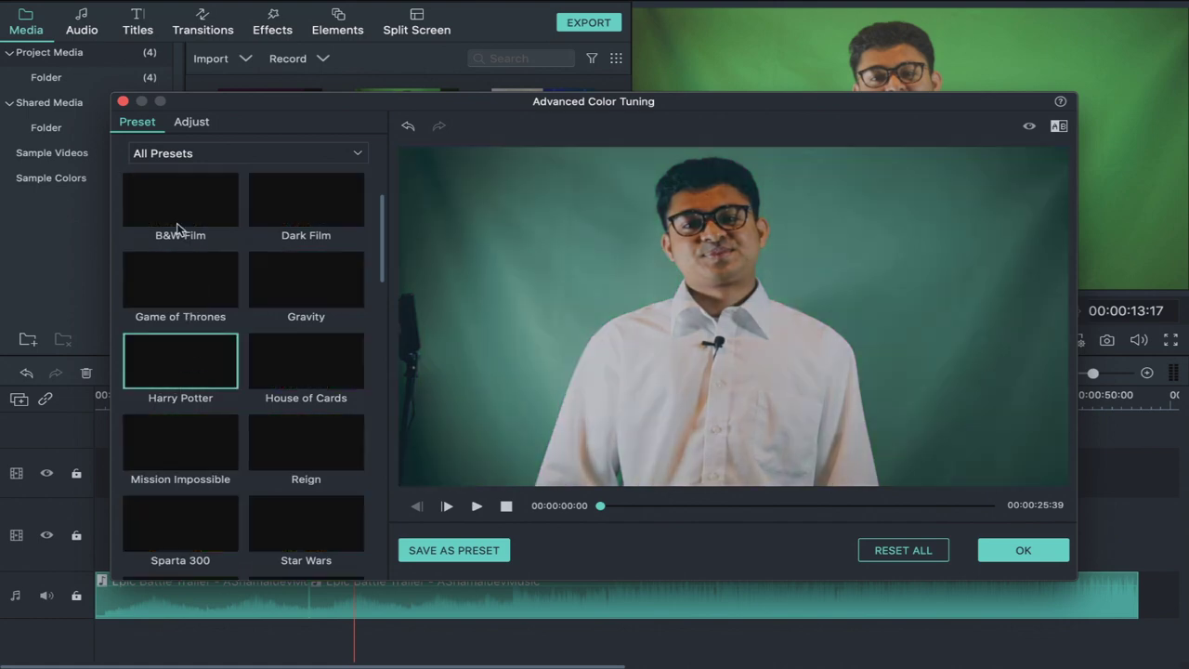
click(122, 101)
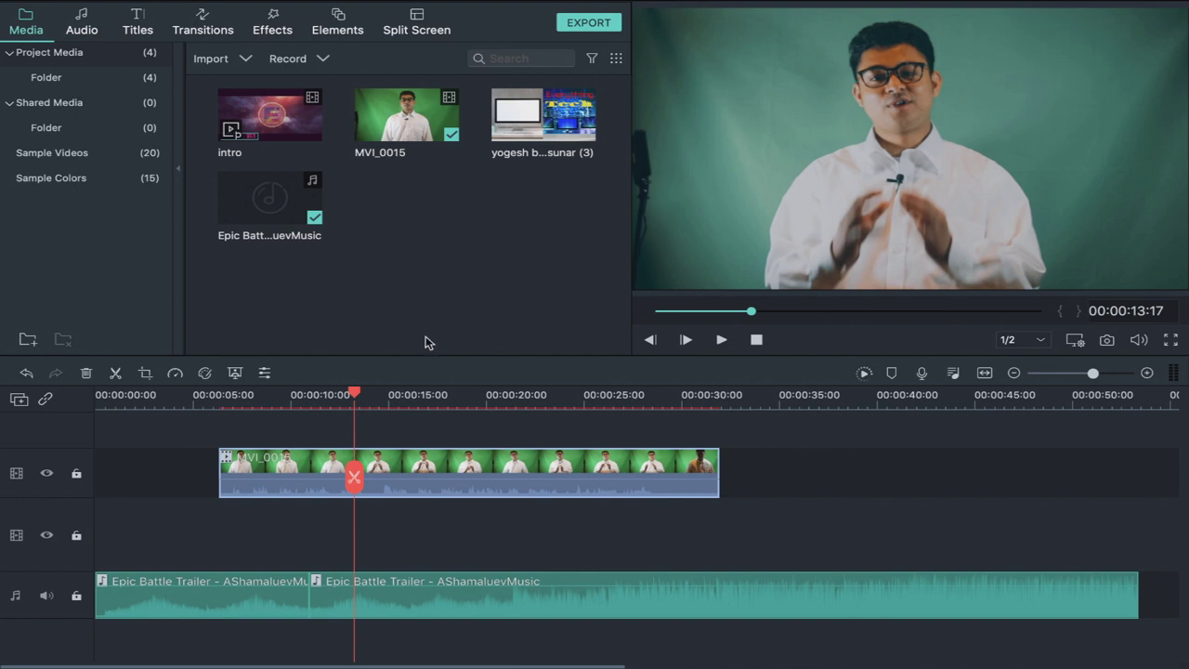
key(ctrl+z)
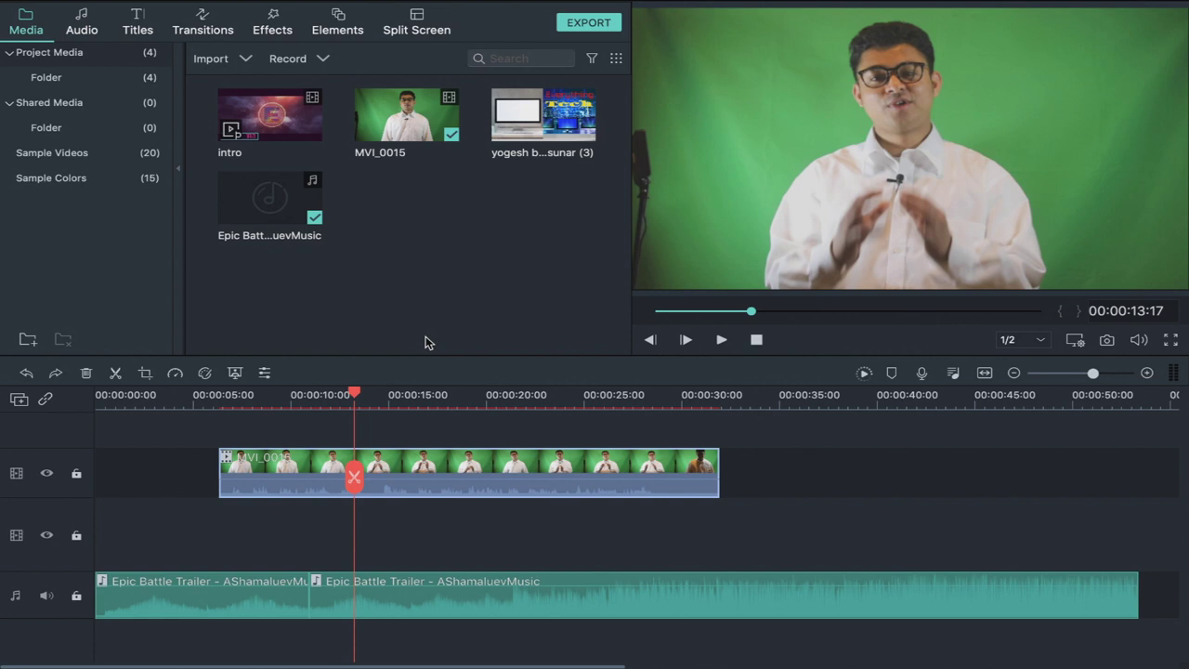
Move MVI_0015 to start at about 00:00:04 and add the Lower Third 5 title above it at about 00:00:10.
drag(495, 472, 442, 475)
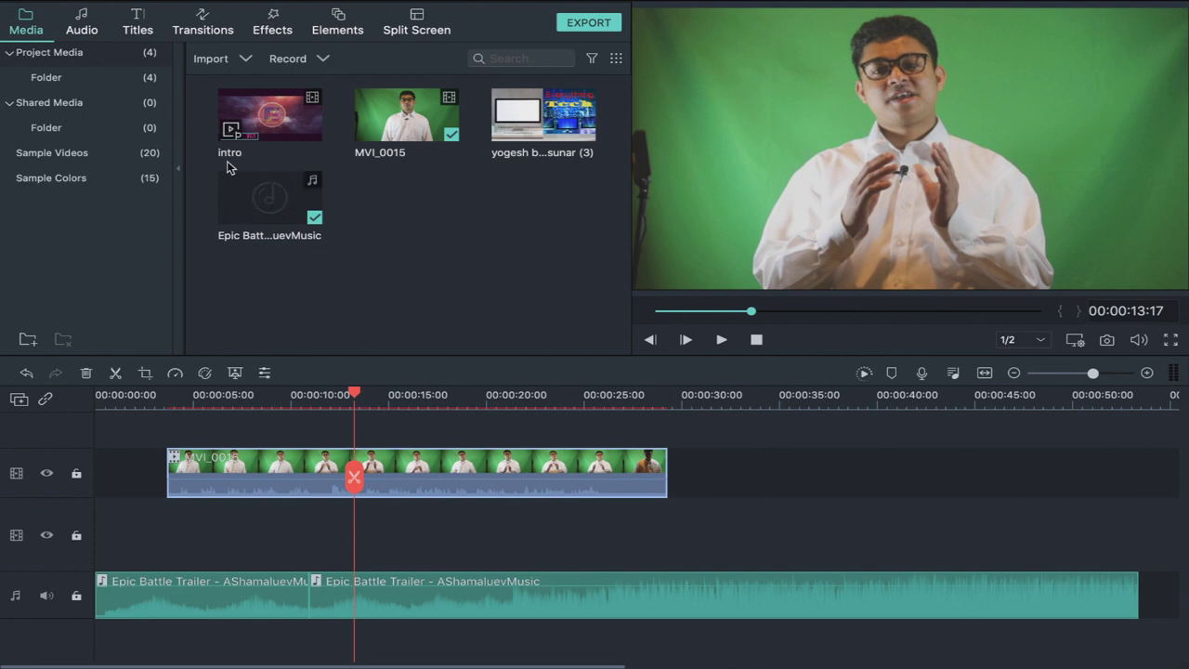
click(137, 21)
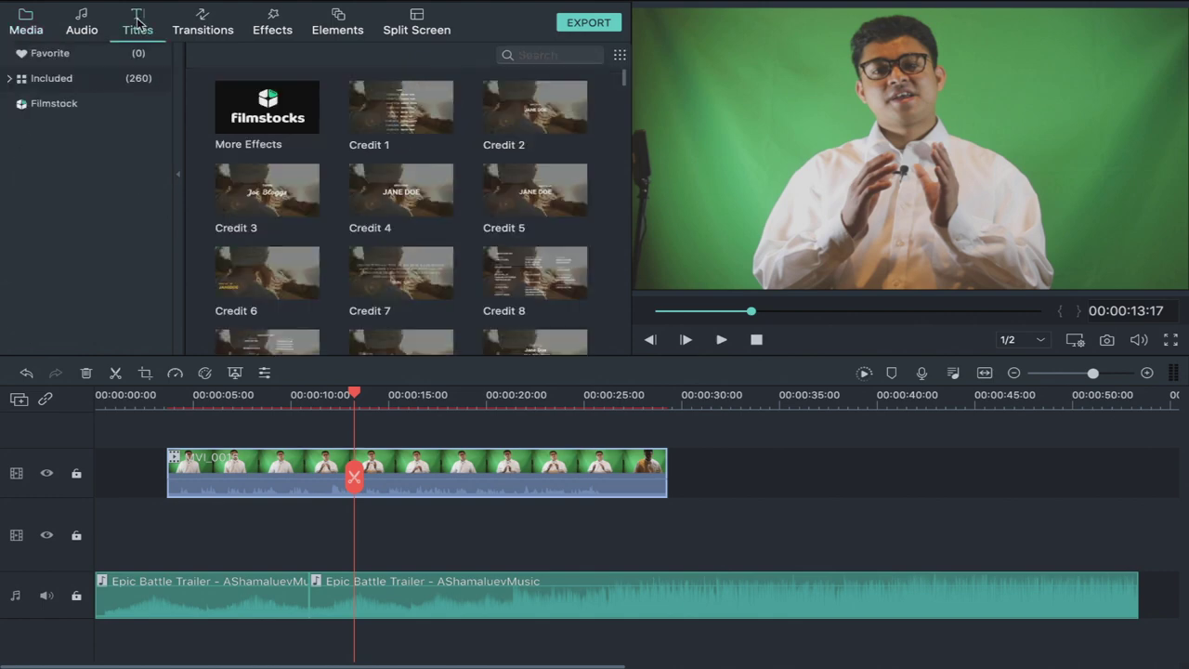
scroll(335, 258, down, 5)
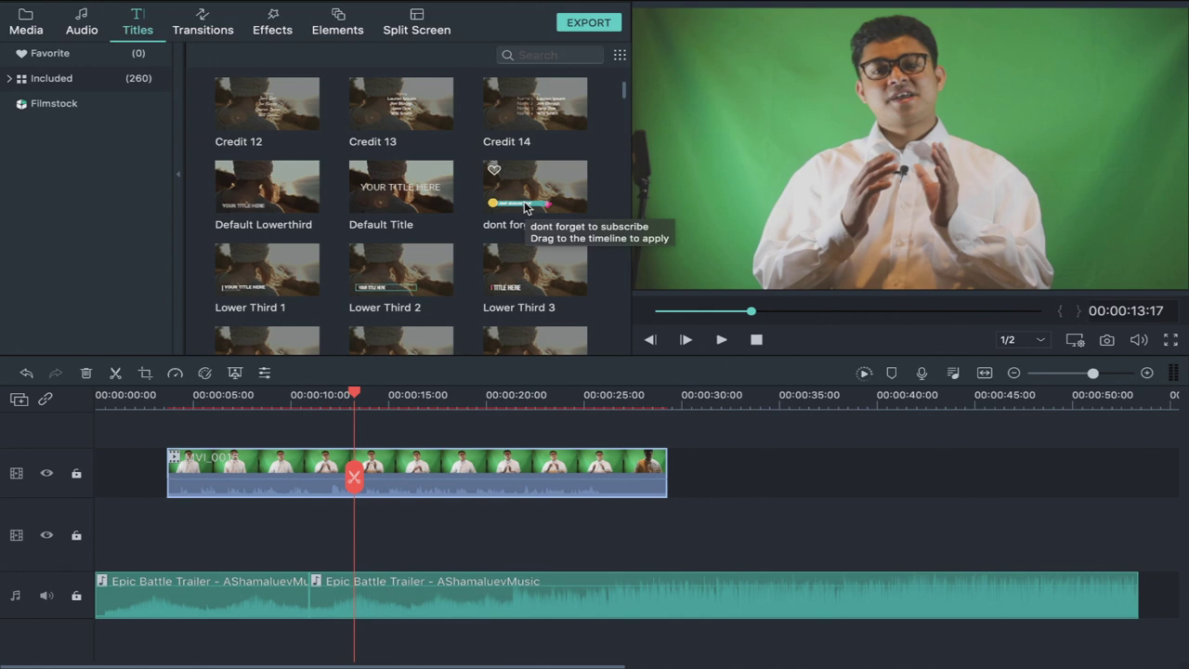
scroll(371, 241, down, 1)
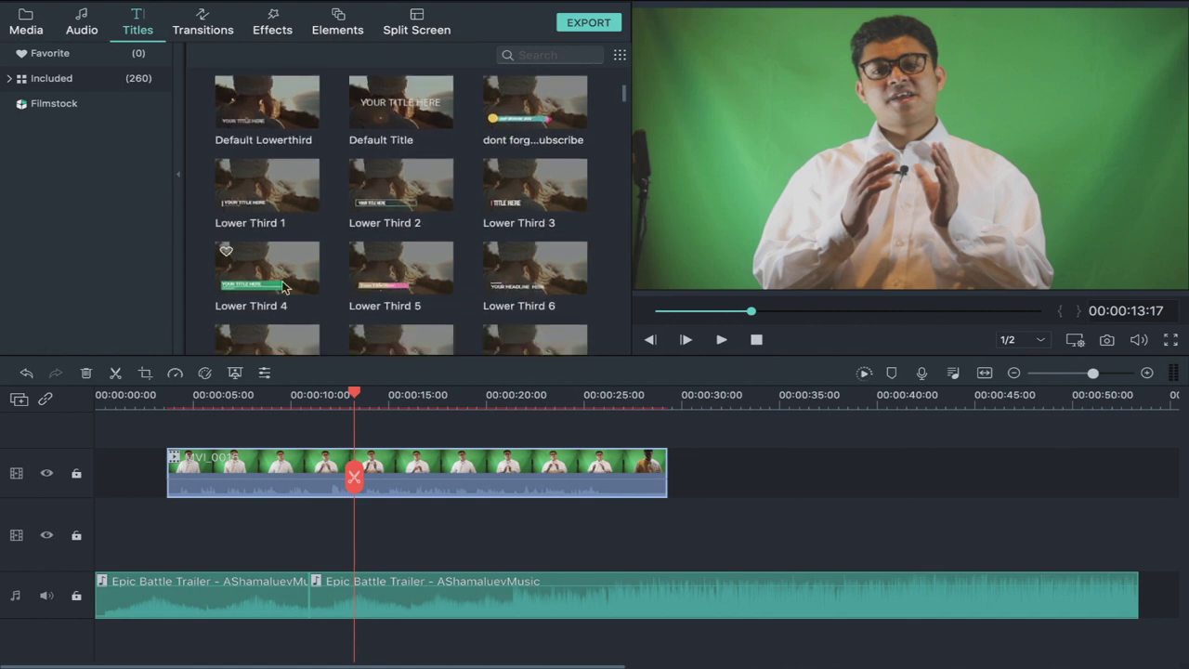
click(388, 287)
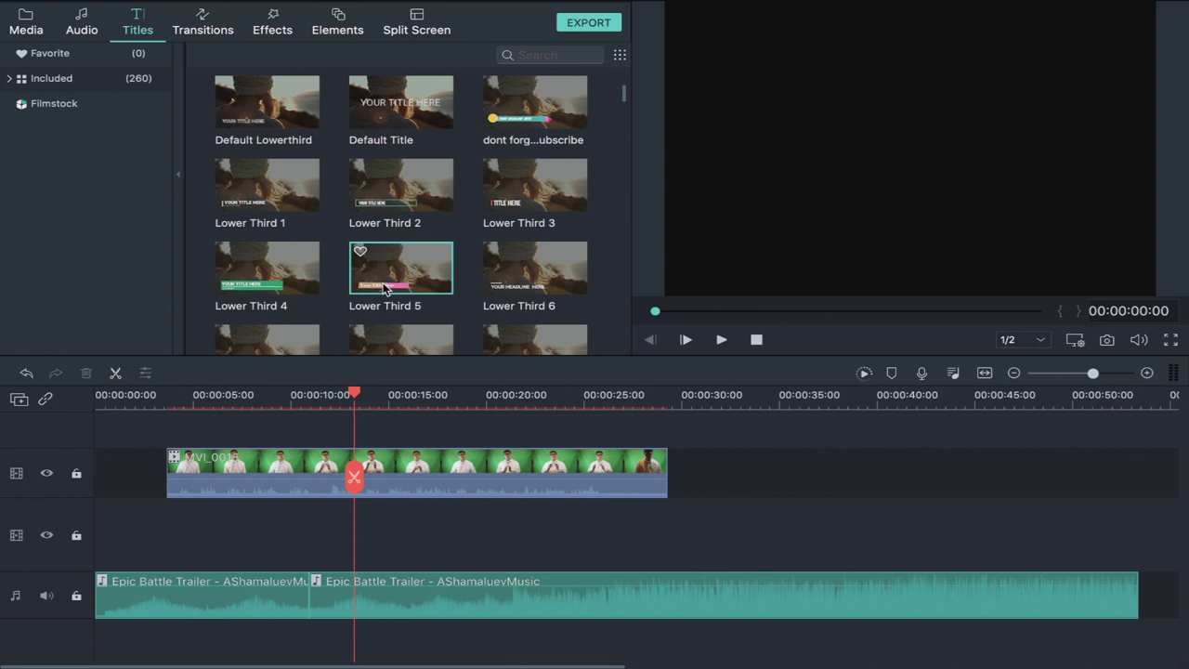
drag(386, 288, 284, 425)
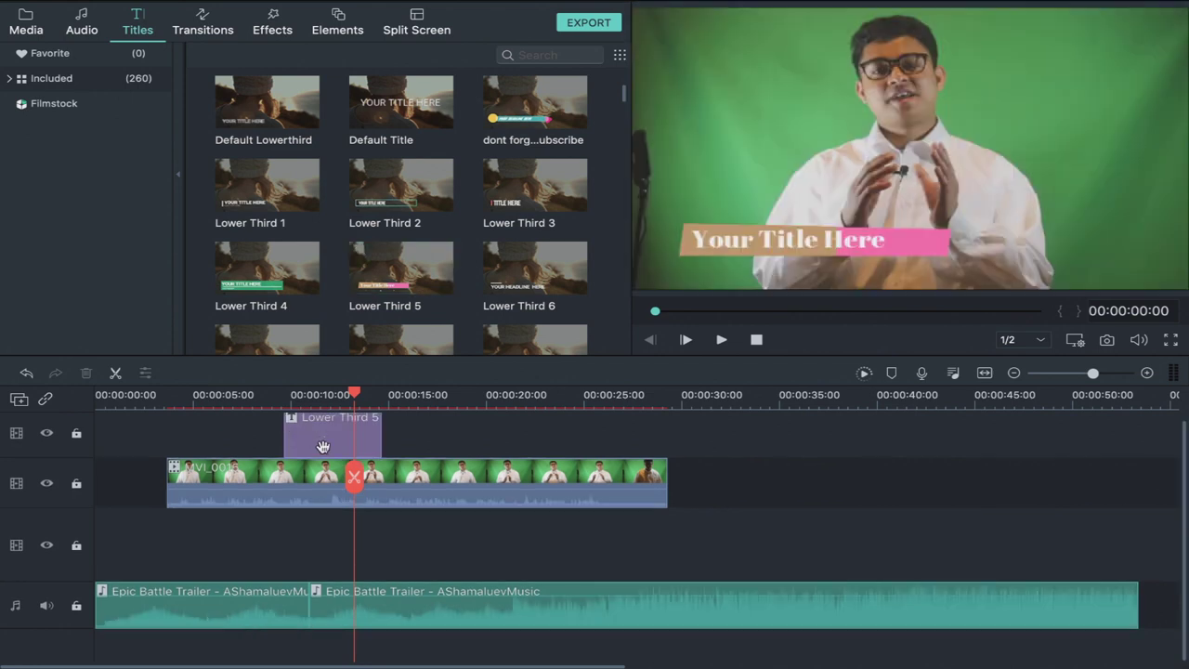
Play the timeline from 00:00:09:25 to preview the lower third title over the video.
click(279, 401)
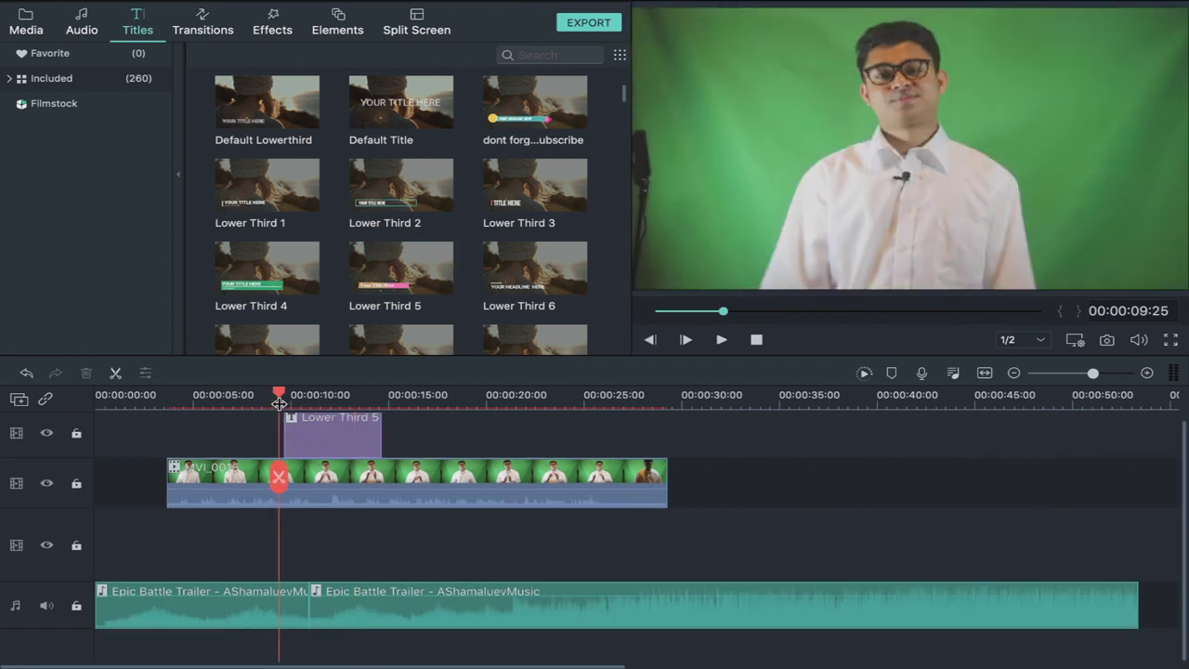
key(space)
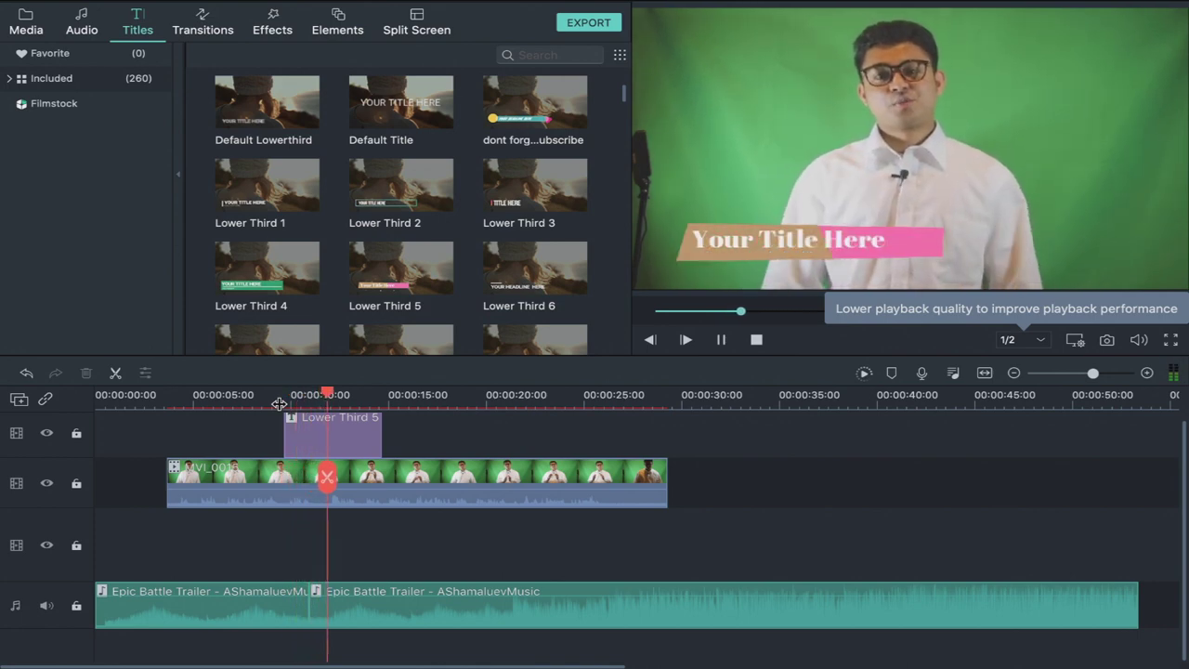
key(space)
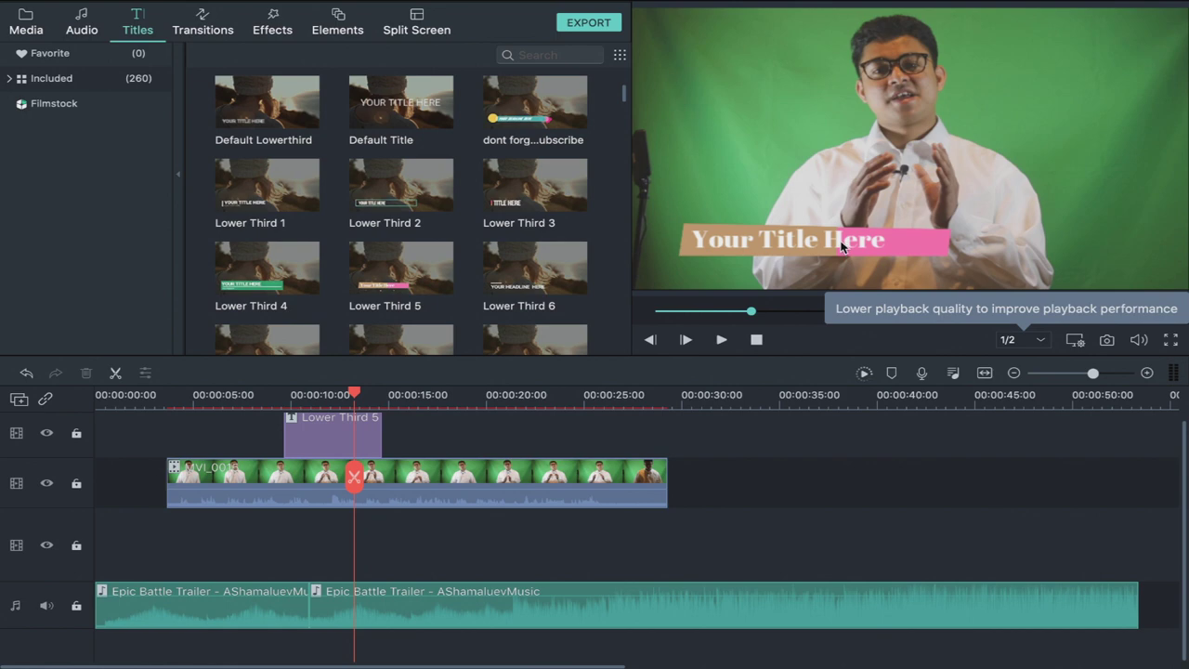
Replace the placeholder text of the Lower Third 5 title with the presenter's first name.
click(320, 438)
double_click(320, 438)
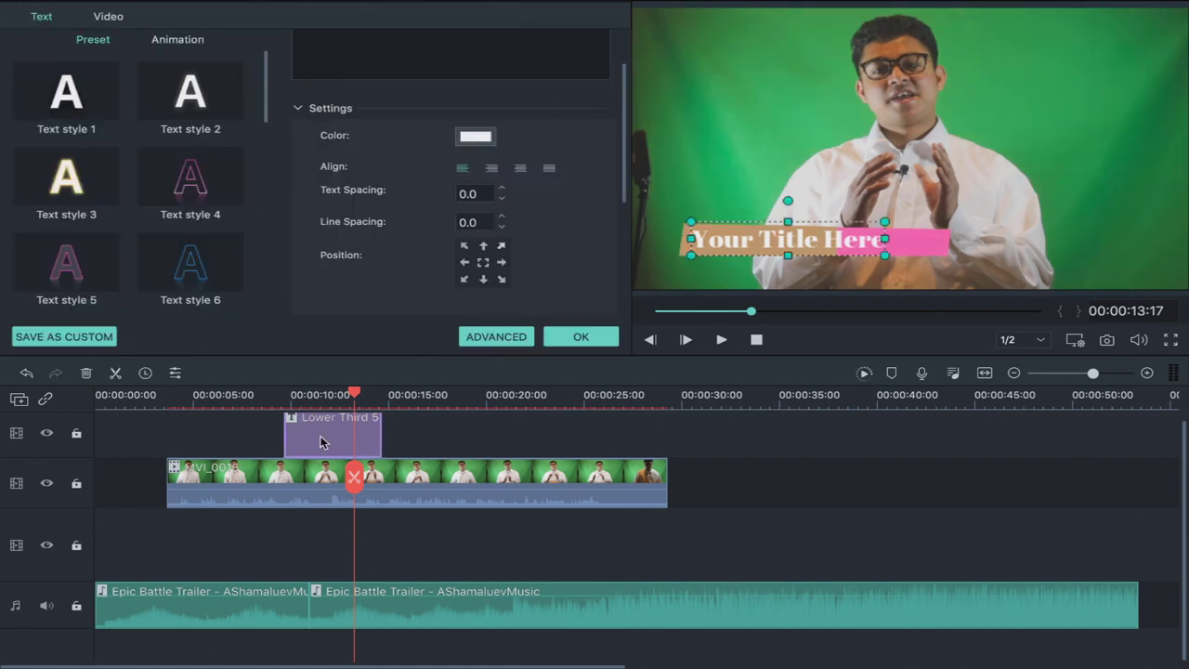
scroll(334, 224, up, 2)
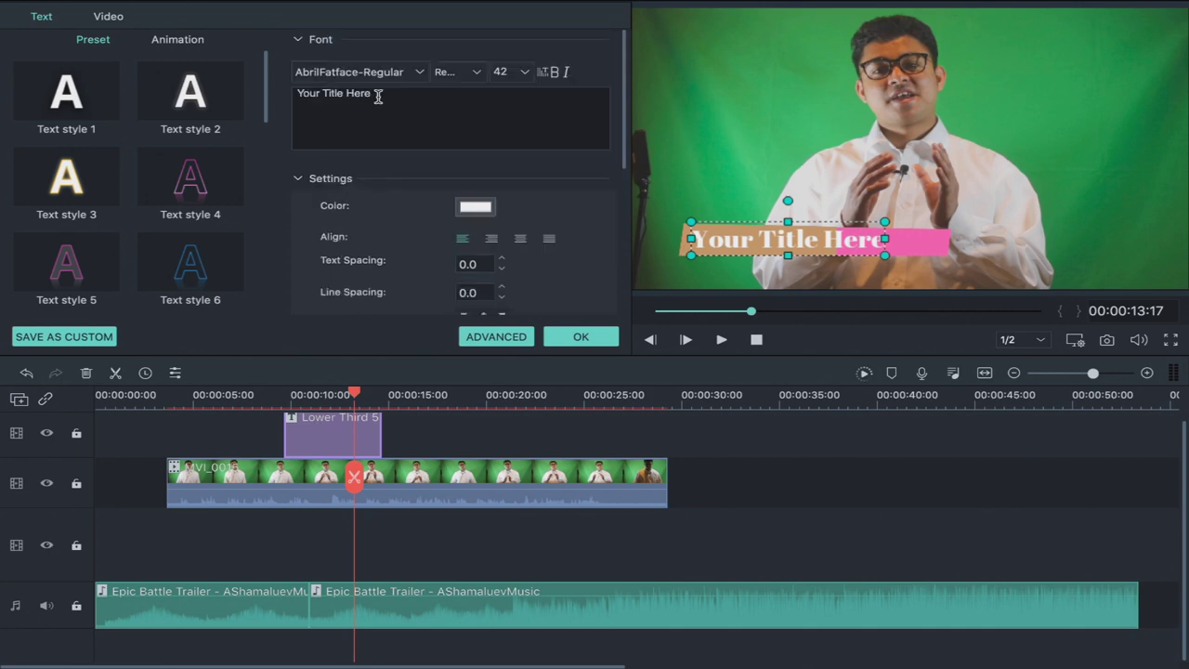
drag(295, 98, 372, 96)
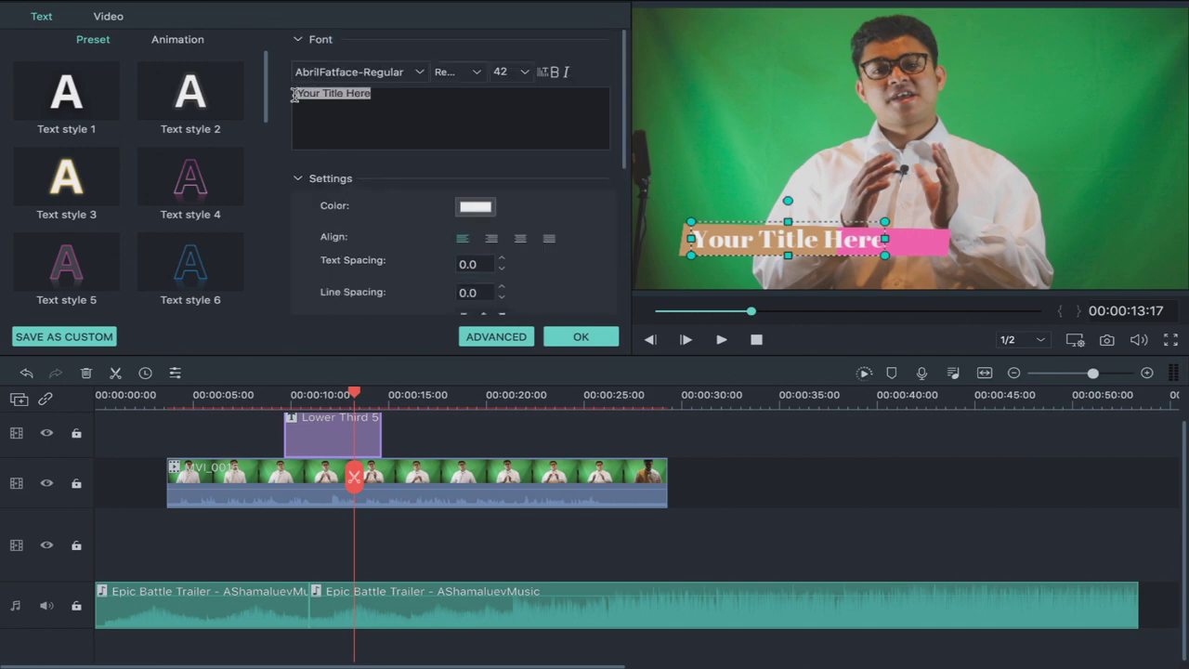
key(BackSpace)
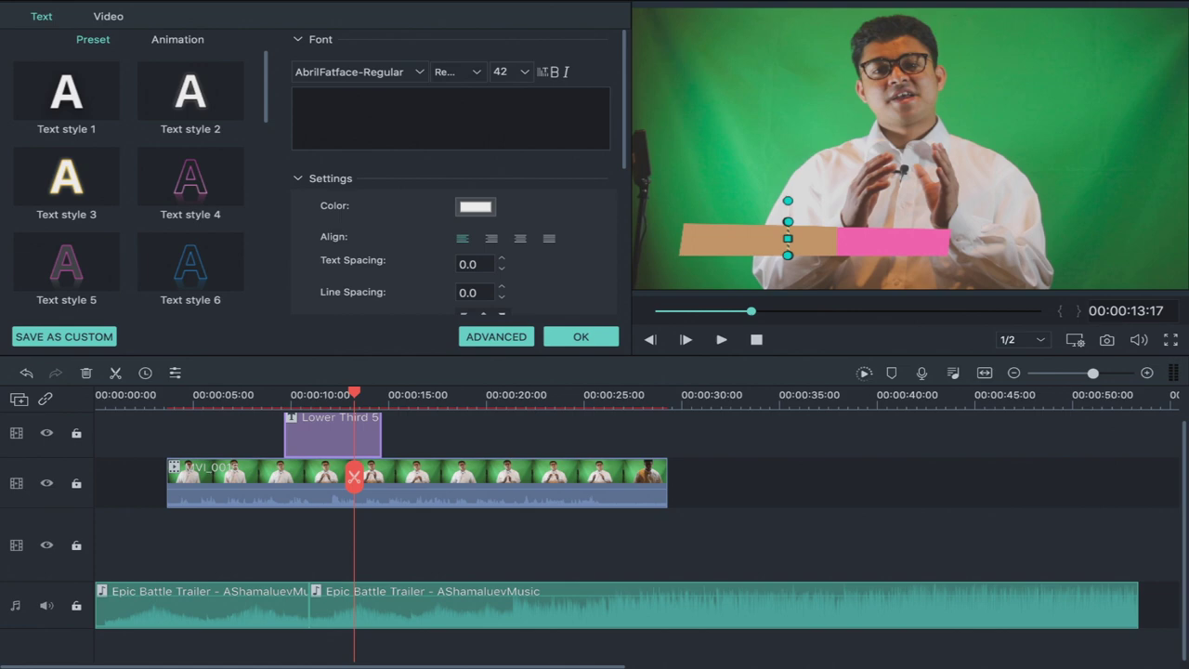
text(yogesh)
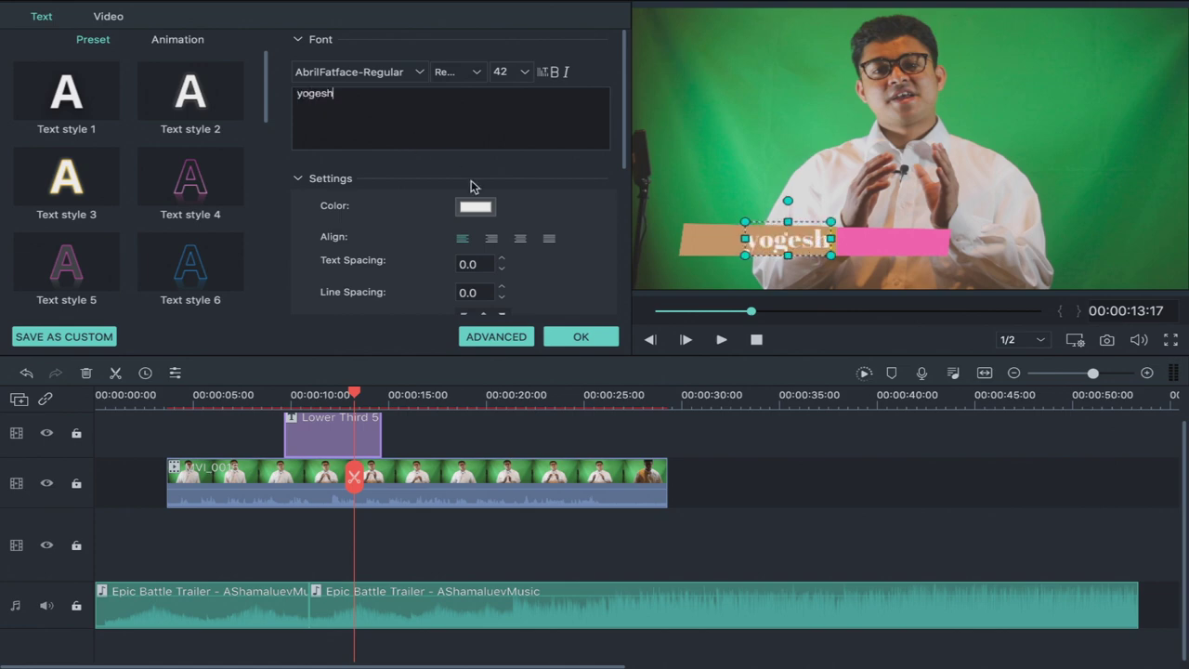
Move the name text toward the left end of the Lower Third 5 bar in the advanced title editor.
scroll(514, 268, down, 3)
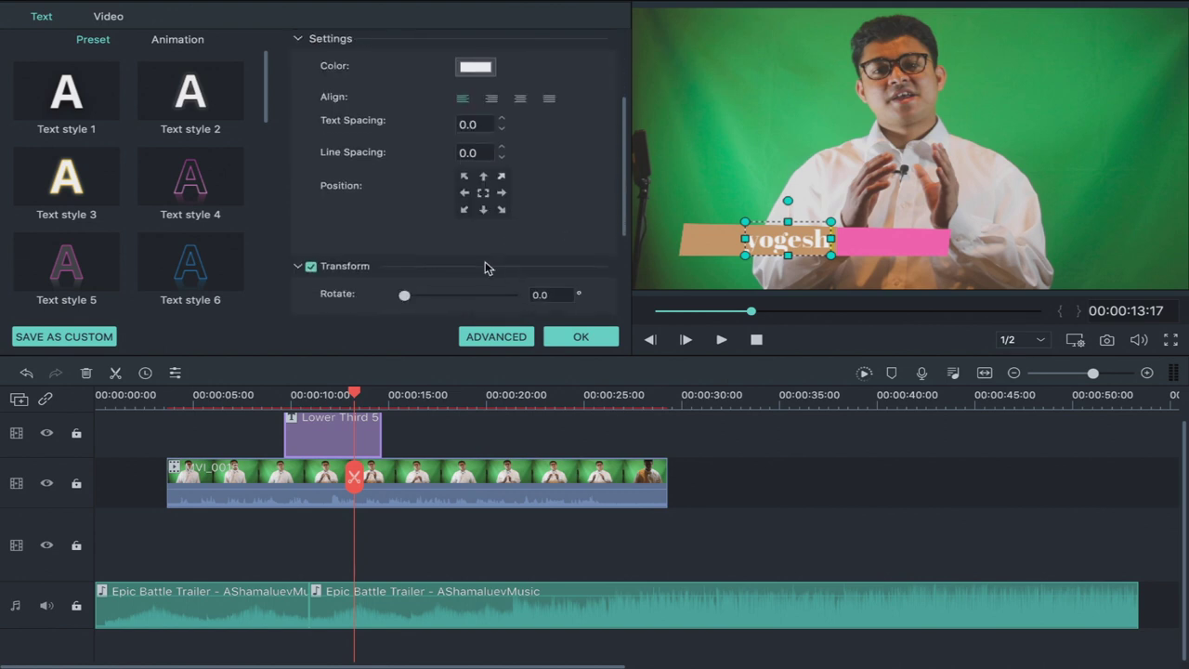
scroll(70, 188, down, 3)
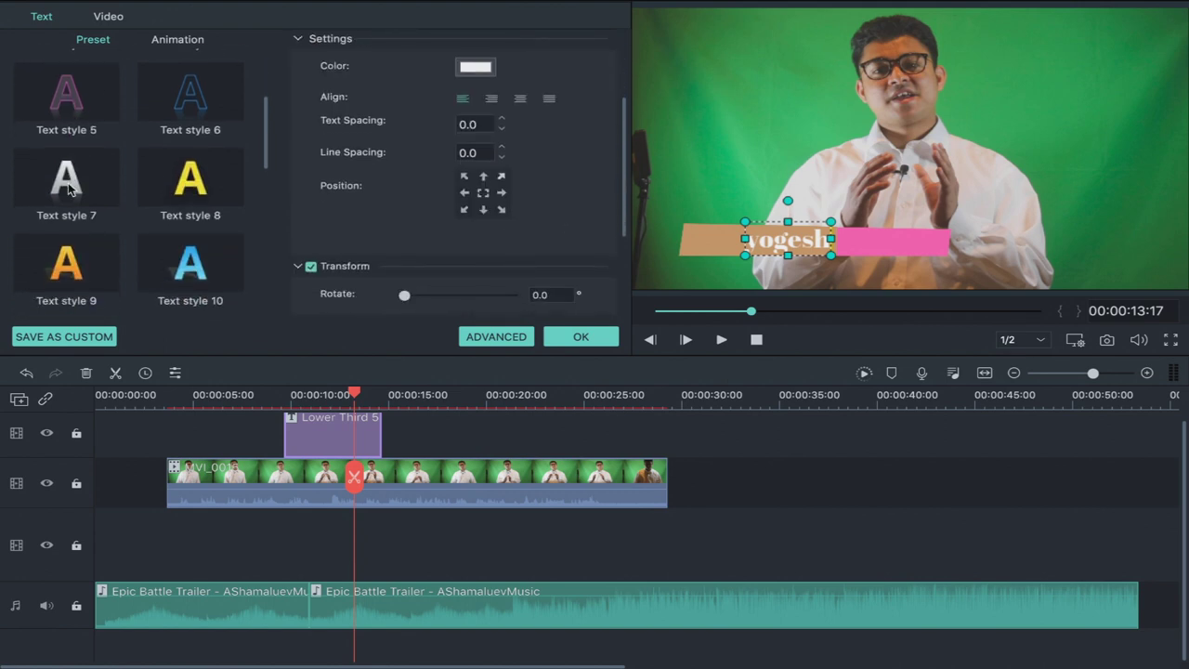
scroll(70, 189, up, 3)
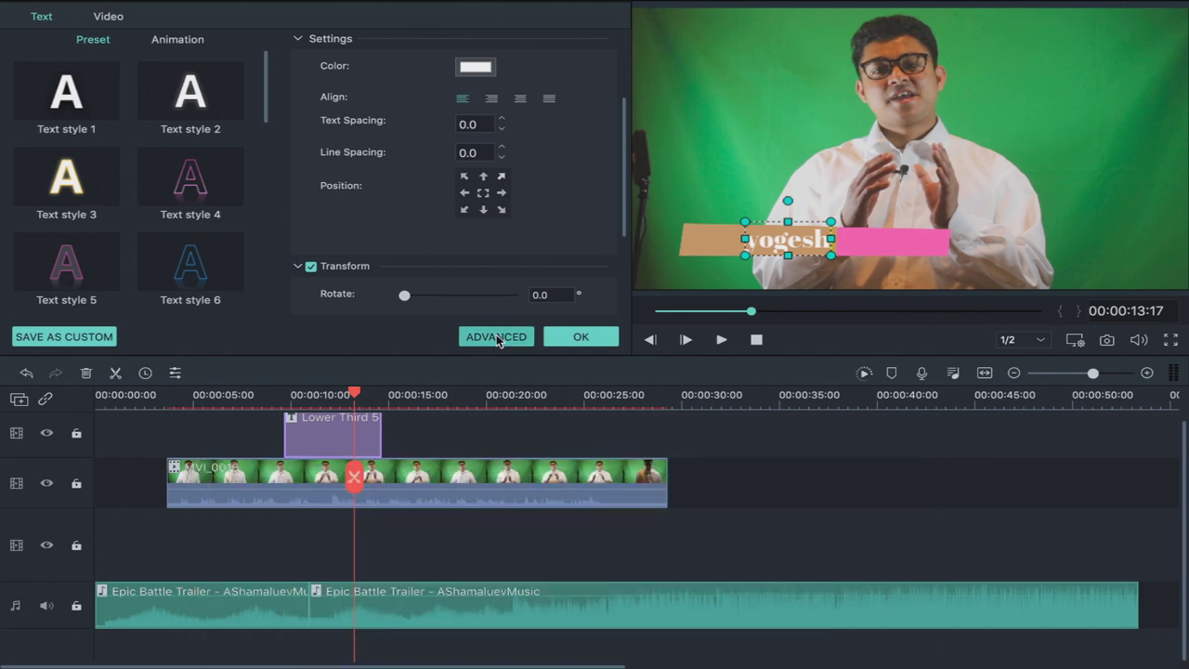
click(498, 337)
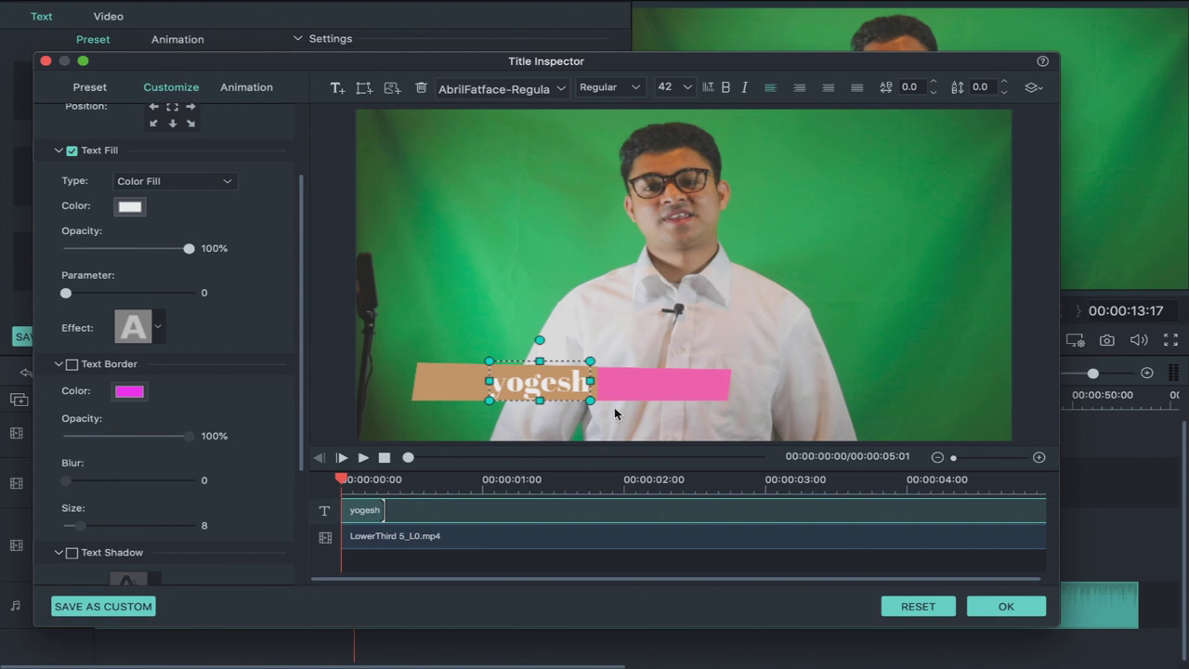
drag(555, 384, 506, 381)
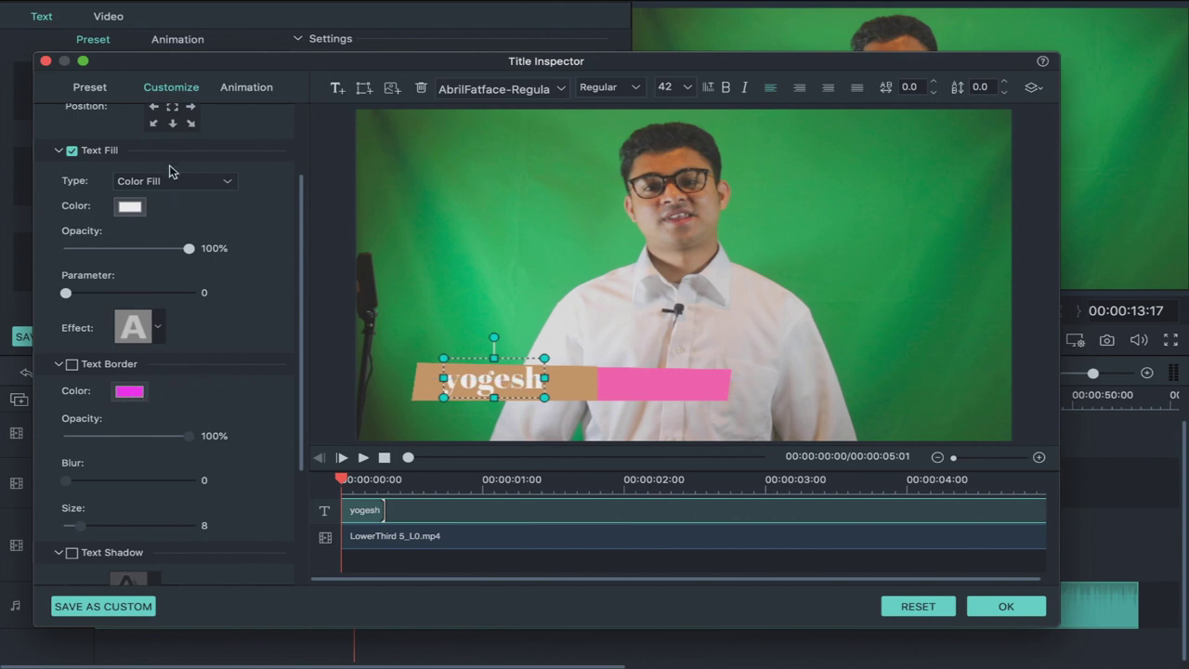
scroll(169, 164, up, 3)
click(93, 89)
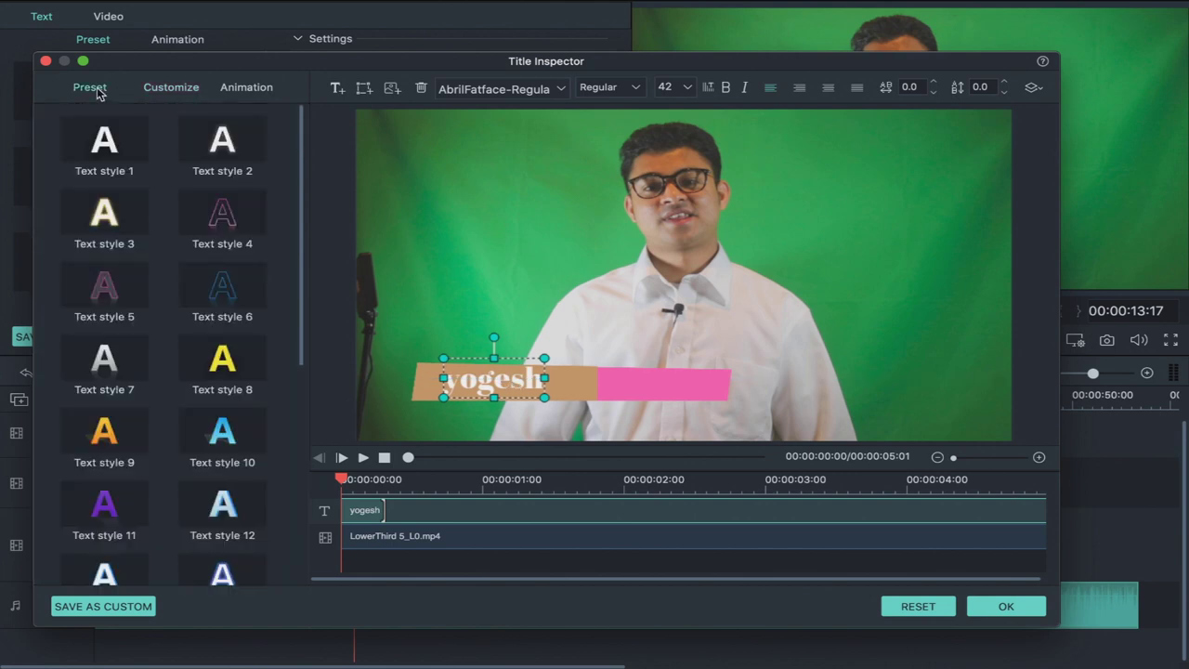
click(46, 60)
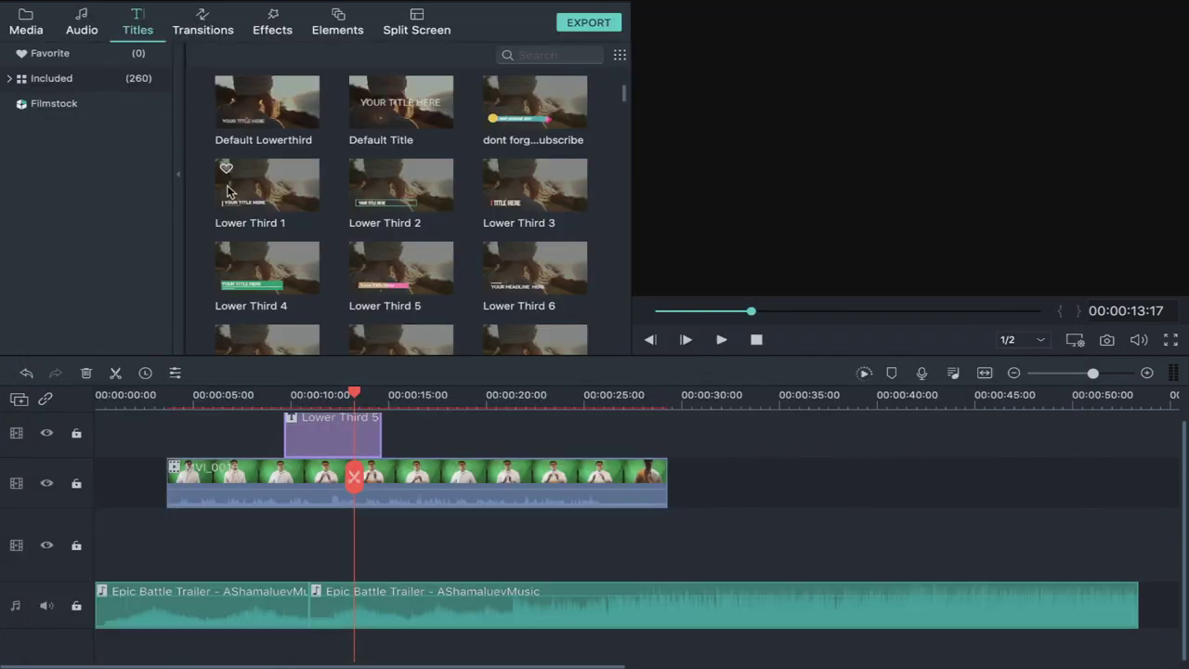
Set the font of the Lower Third 5 title text to Avenir Next Heavy Italic and apply it.
double_click(340, 433)
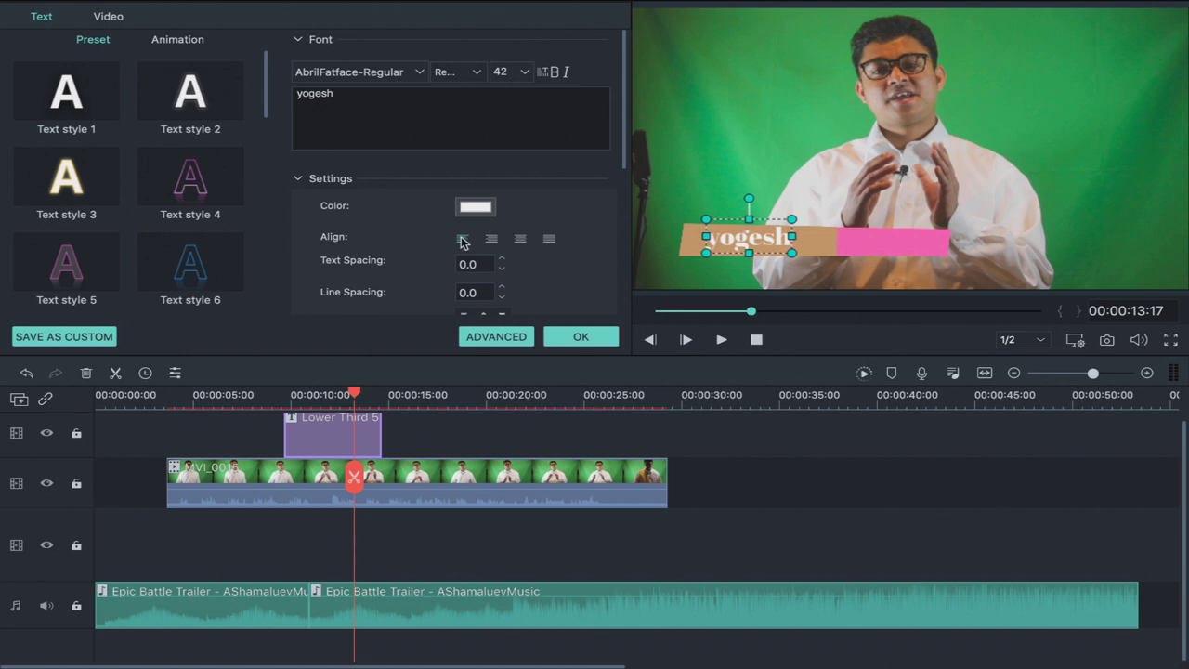
scroll(493, 268, down, 5)
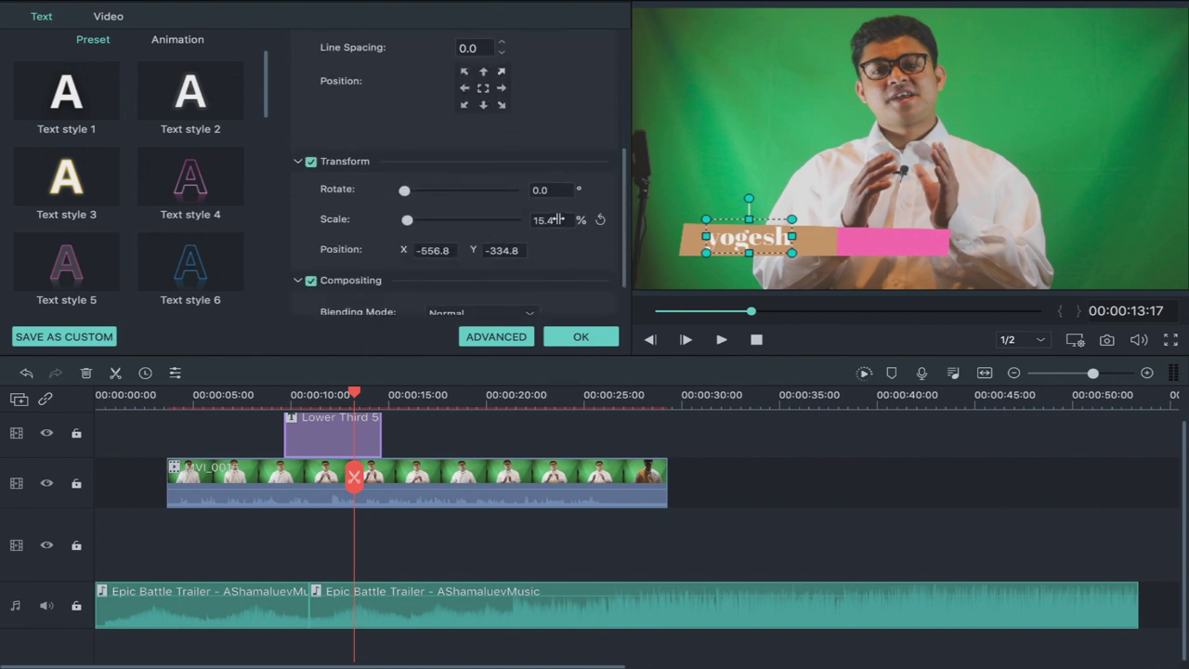
scroll(557, 219, down, 2)
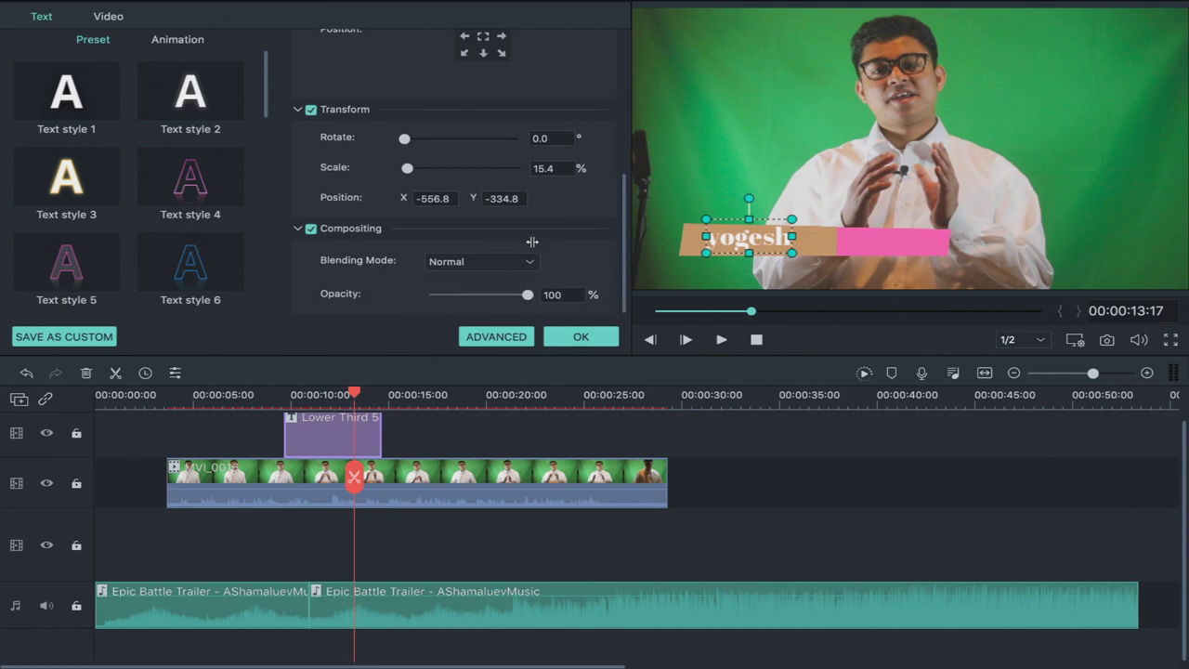
scroll(532, 241, up, 7)
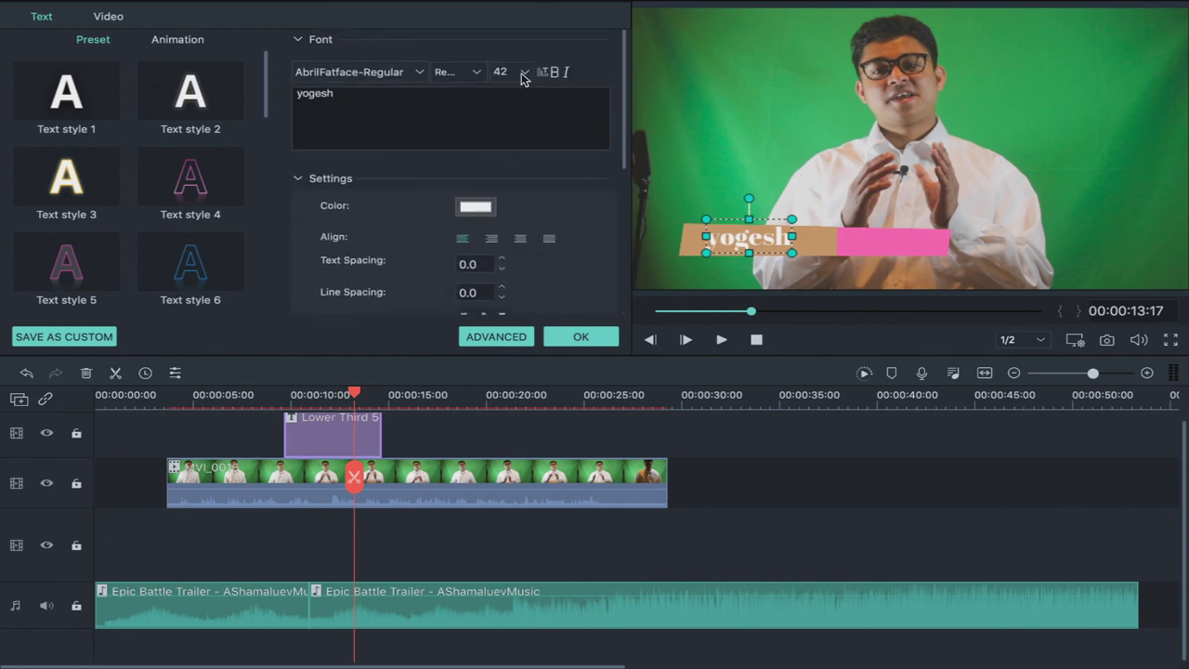
click(523, 74)
click(523, 74)
click(421, 71)
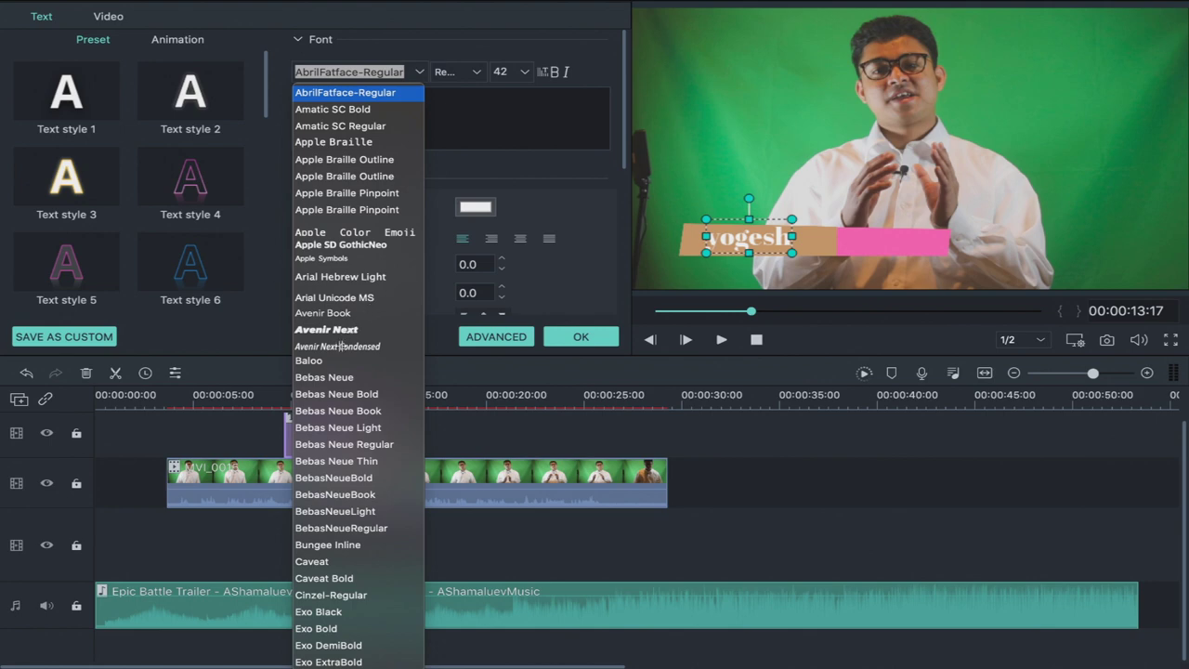
click(340, 345)
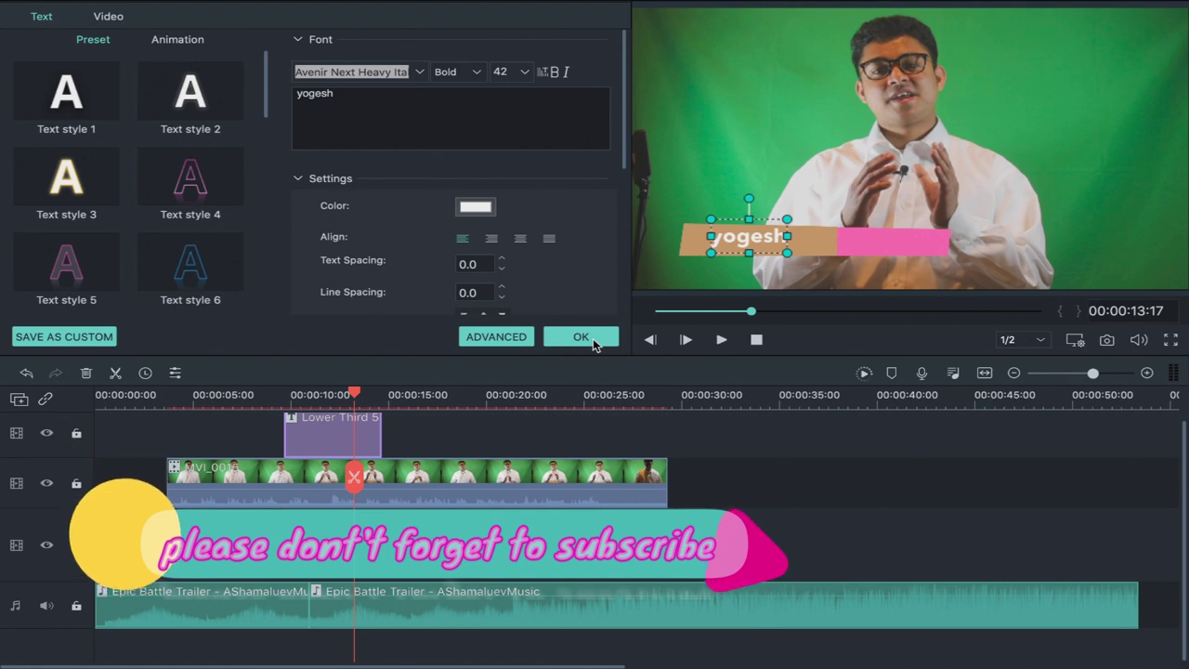
click(591, 339)
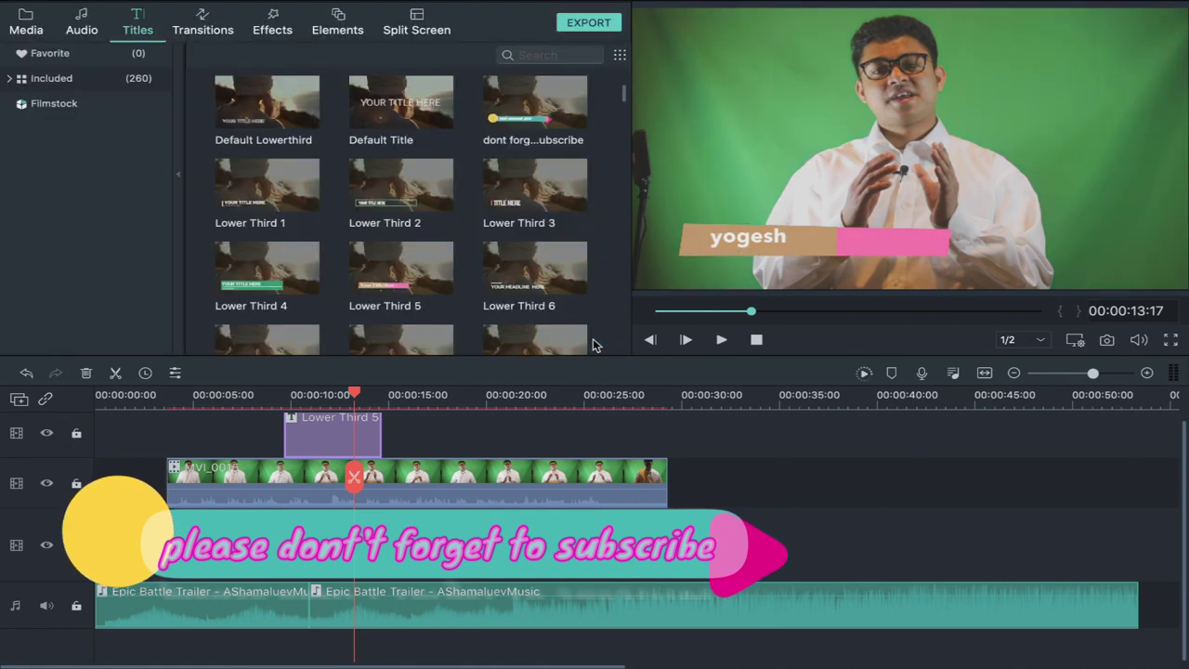
Narrow the coloured bar graphic of the Lower Third 5 title and reposition the name text over its middle.
double_click(812, 235)
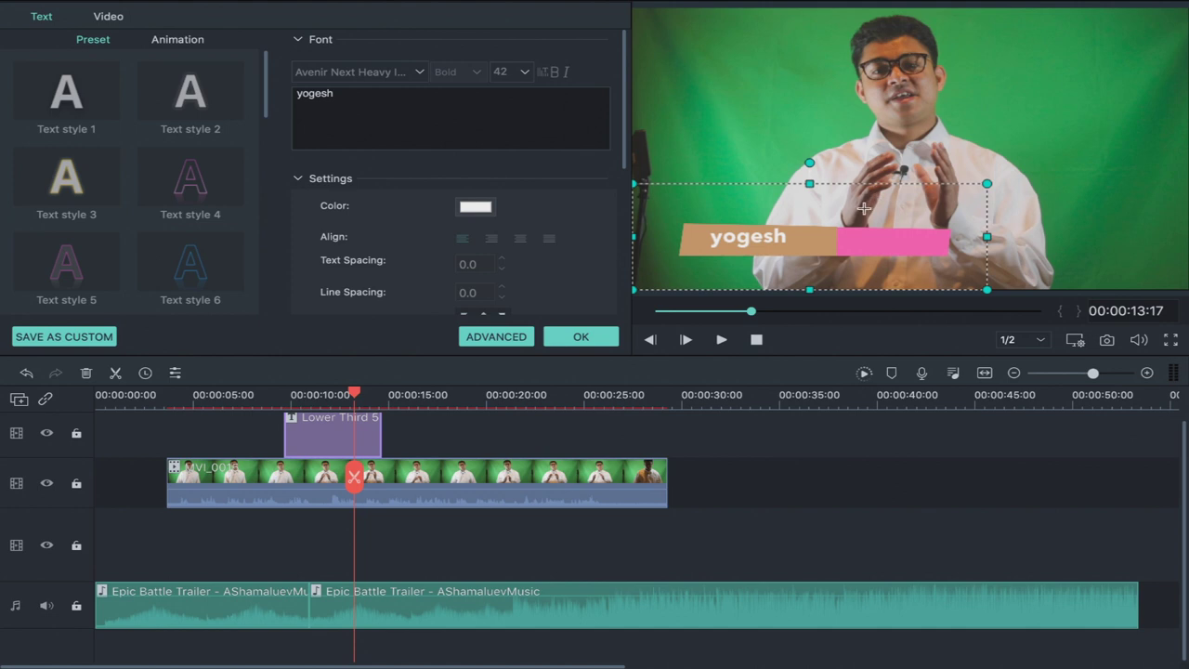
drag(864, 208, 847, 236)
click(742, 242)
click(926, 247)
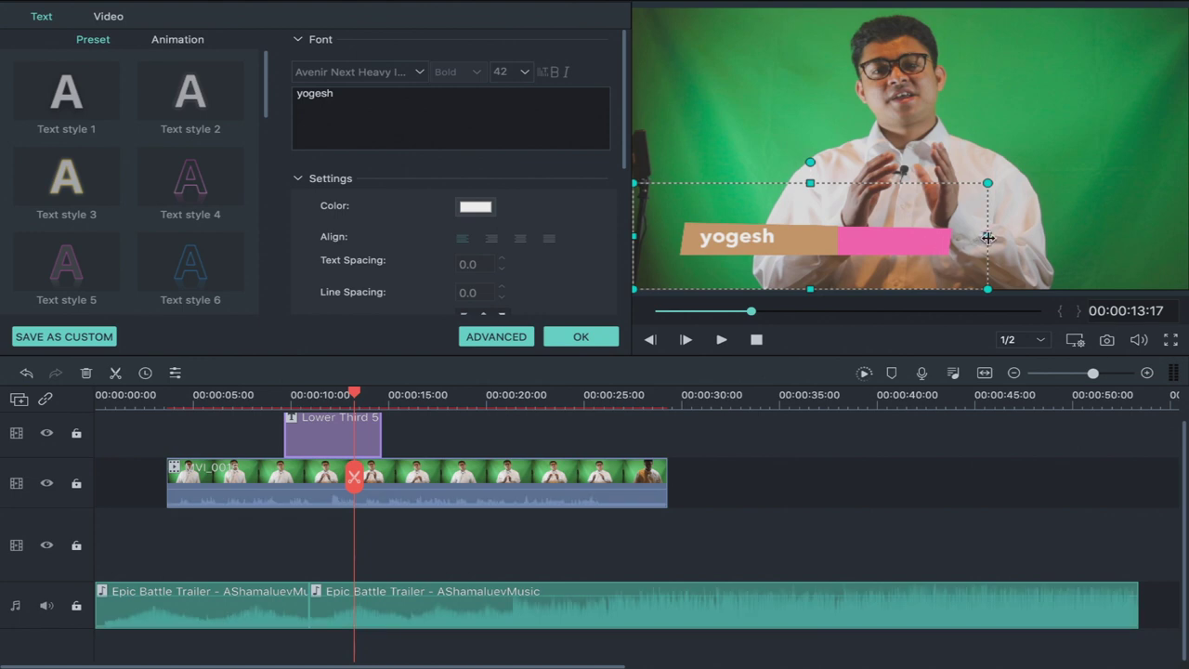
drag(987, 238, 829, 238)
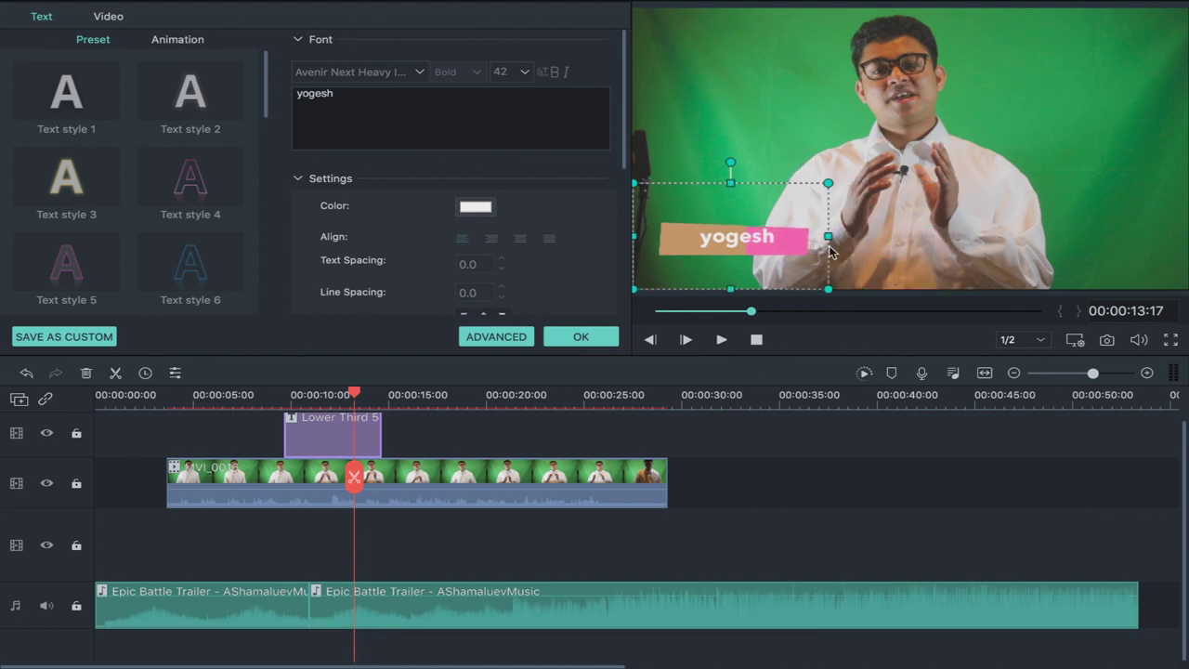
click(722, 239)
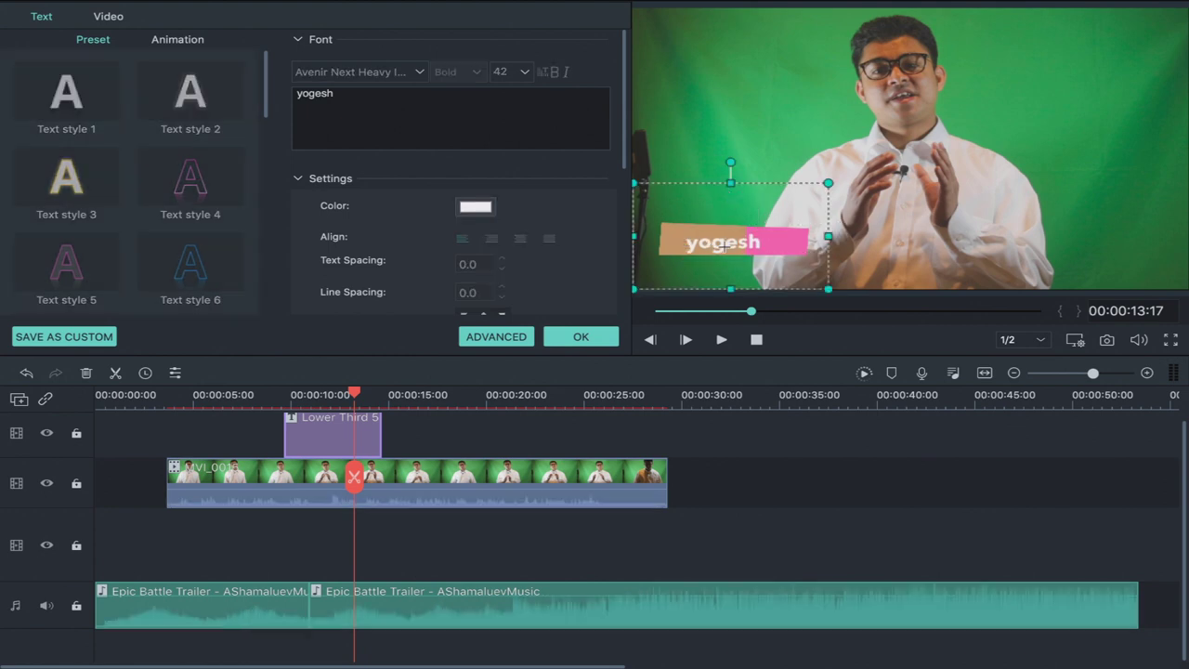
drag(726, 249, 726, 246)
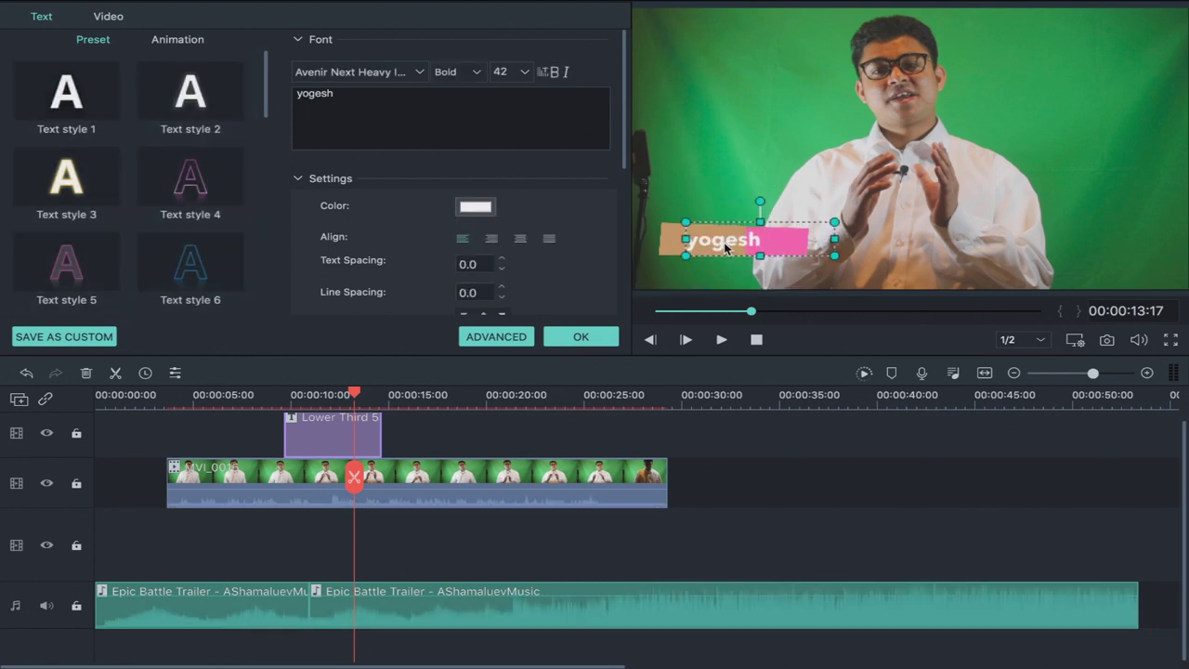
Play the timeline from 00:00:08:14 to preview the restyled lower third over the video.
click(255, 397)
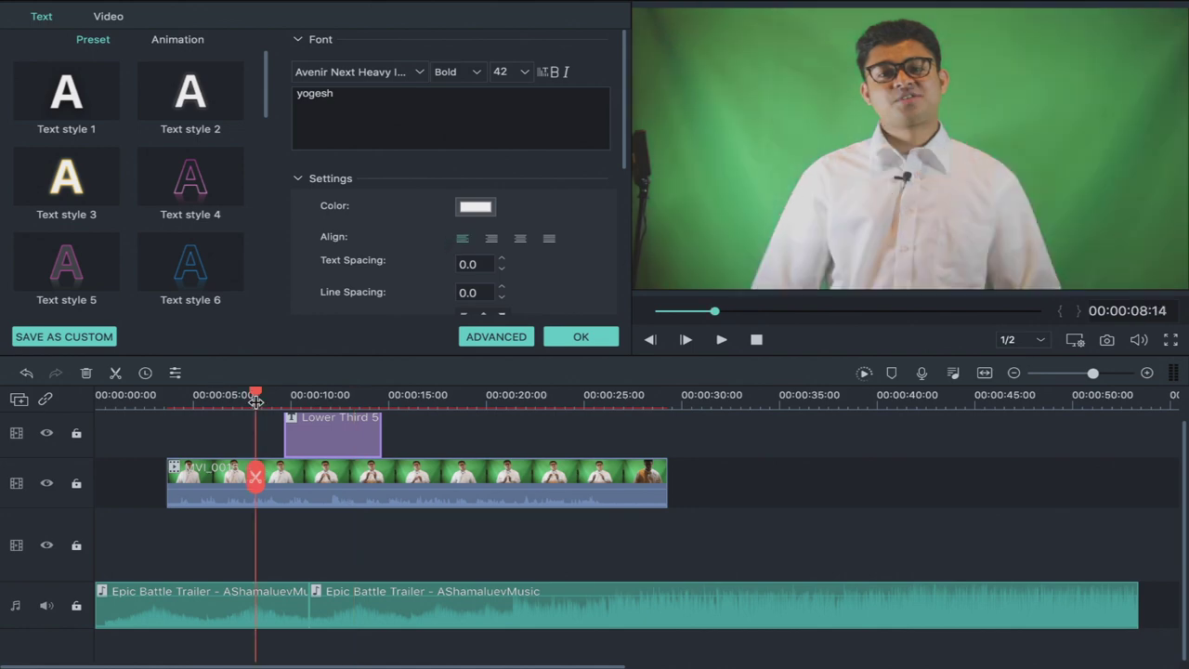
key(space)
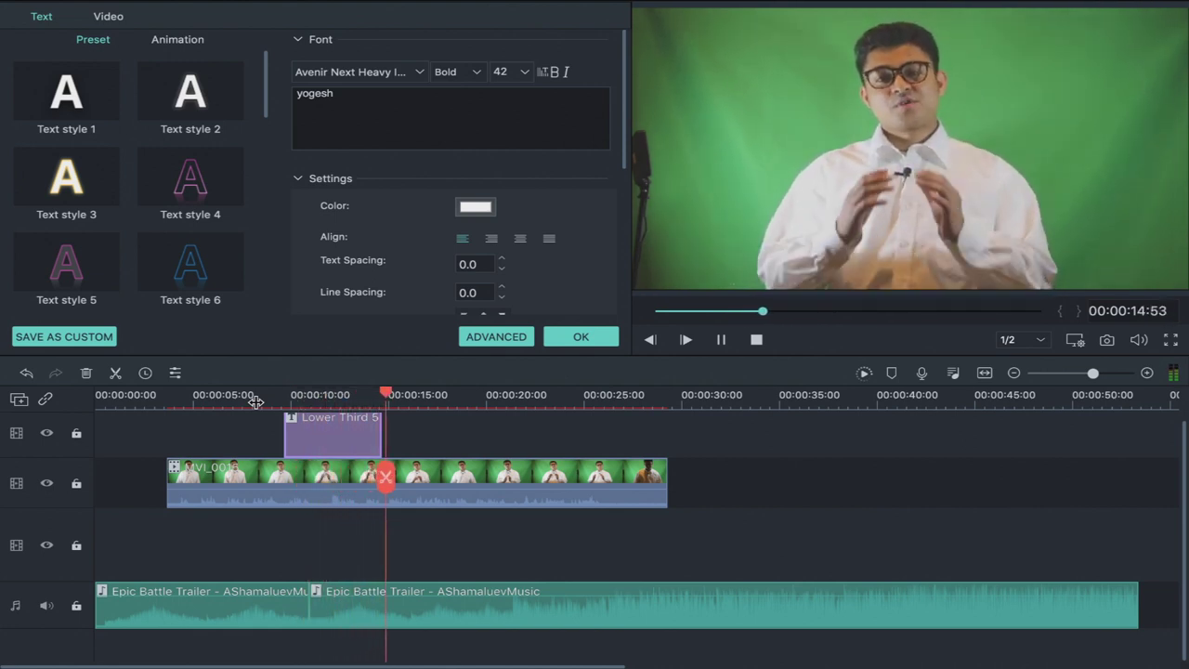
key(space)
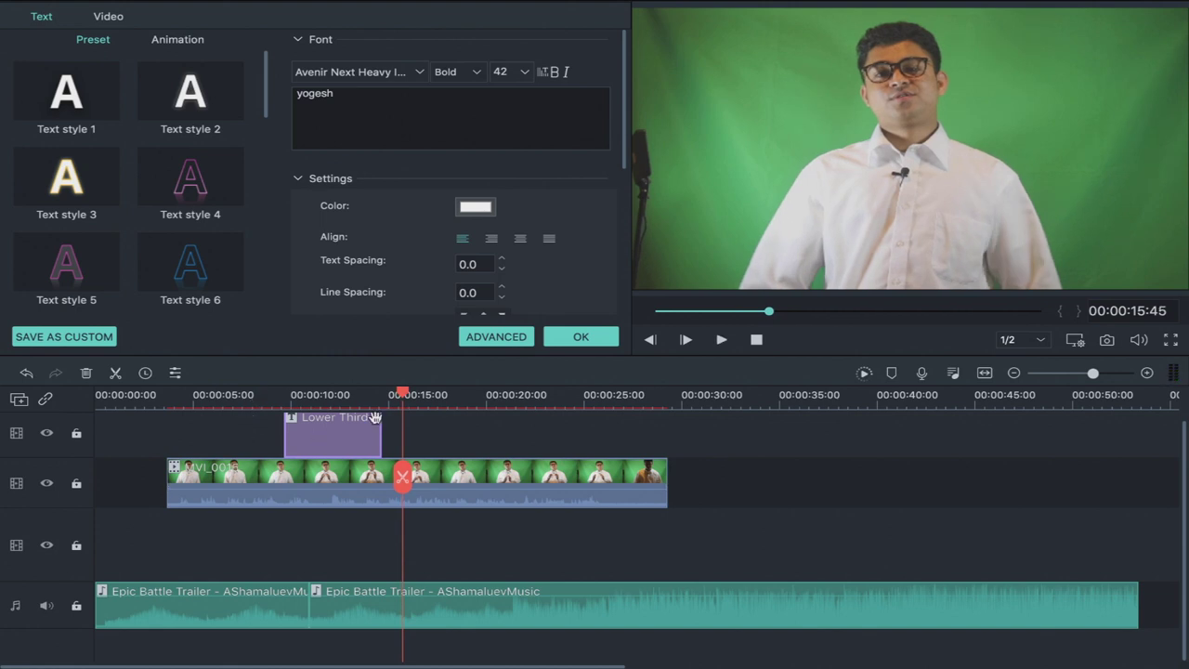
Extend the Lower Third 5 title on the timeline so that it ends at about 00:00:20:30.
drag(381, 426, 656, 422)
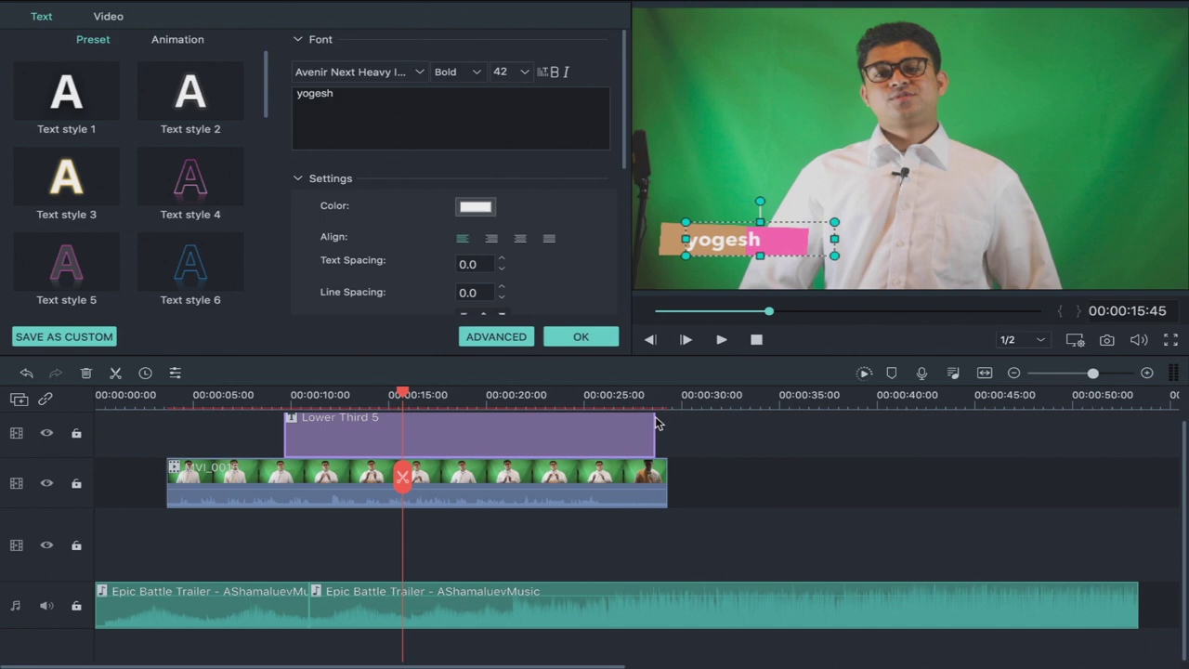
key(space)
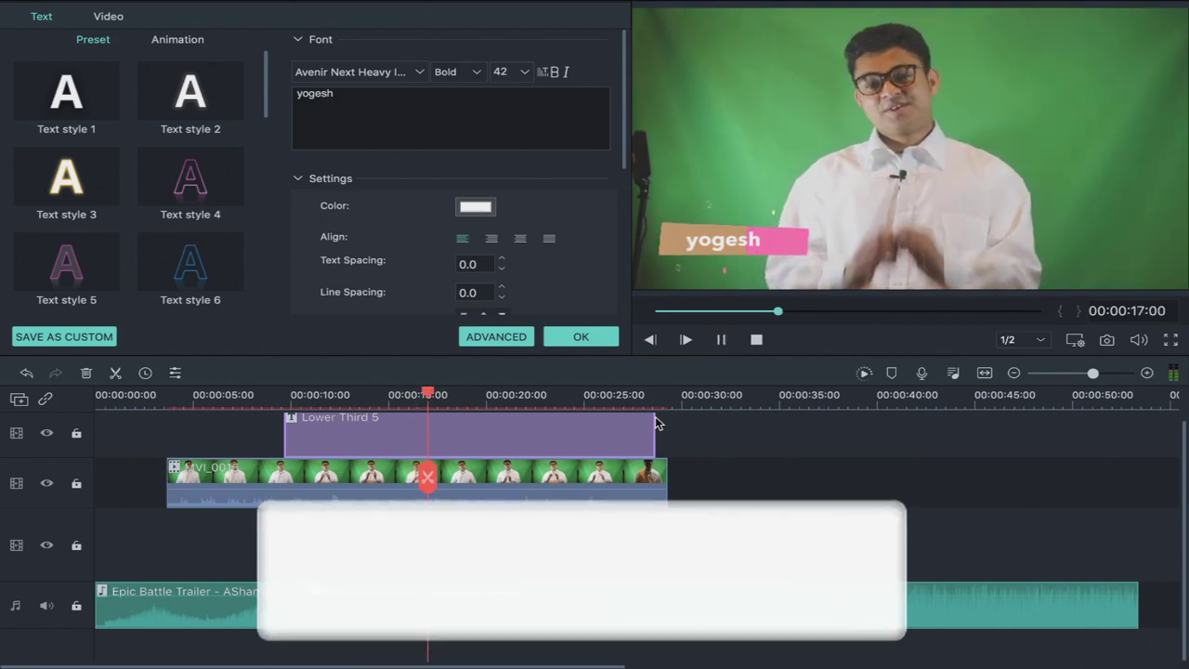
key(space)
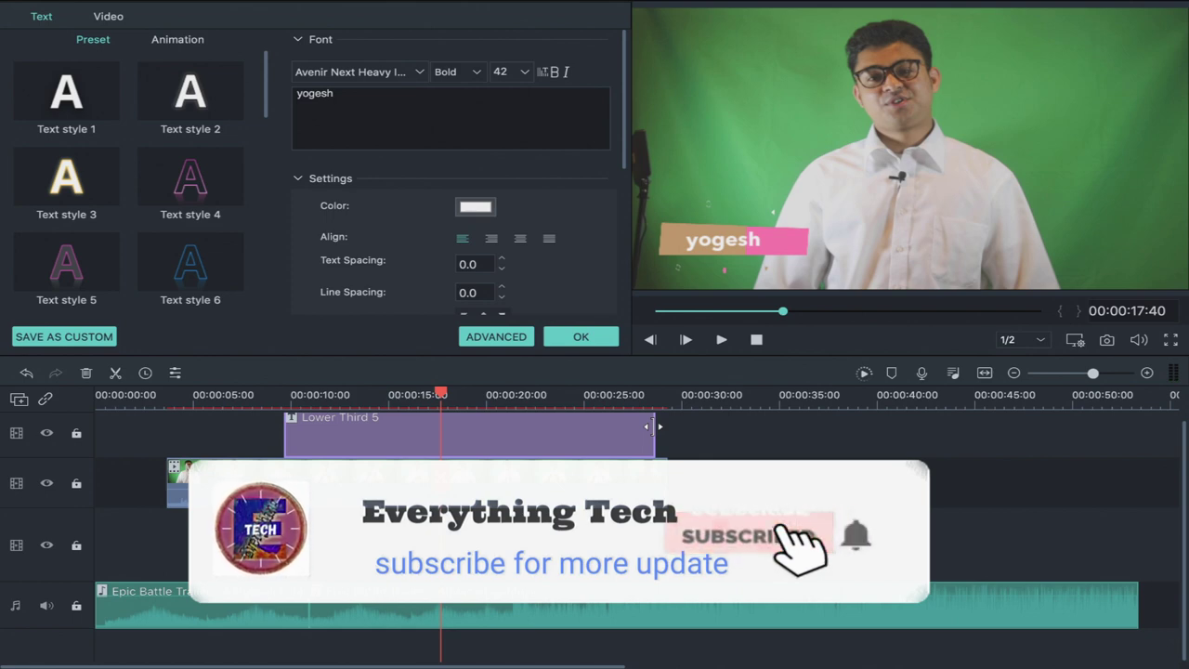
click(449, 447)
drag(449, 447, 608, 455)
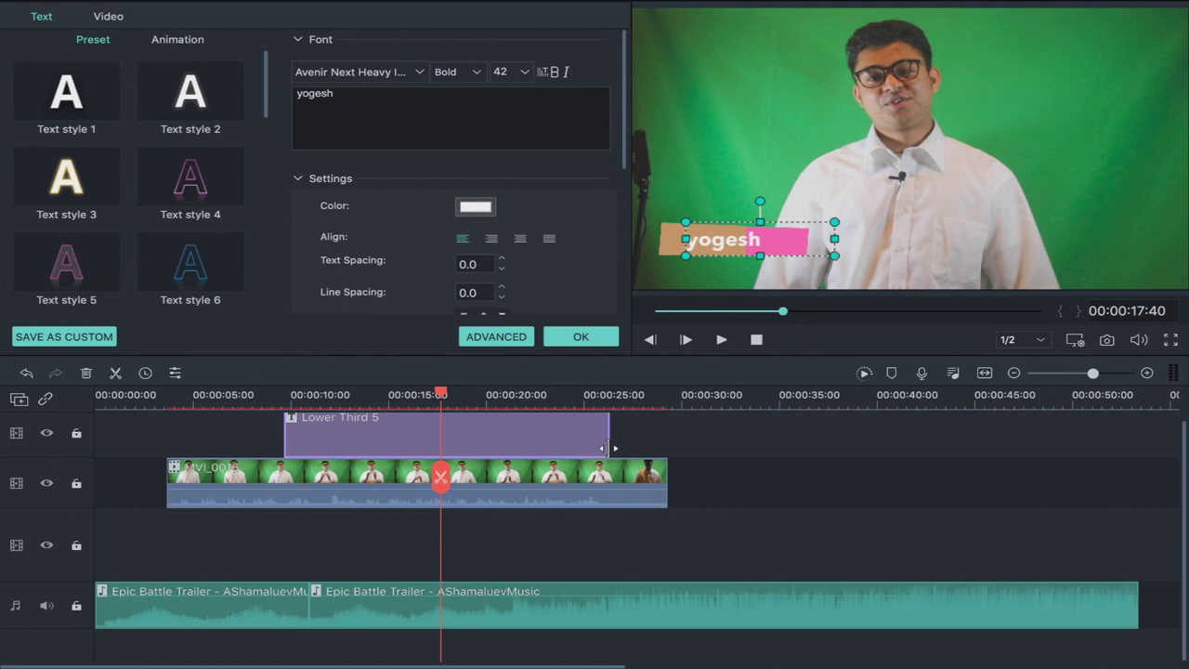
click(611, 453)
click(608, 441)
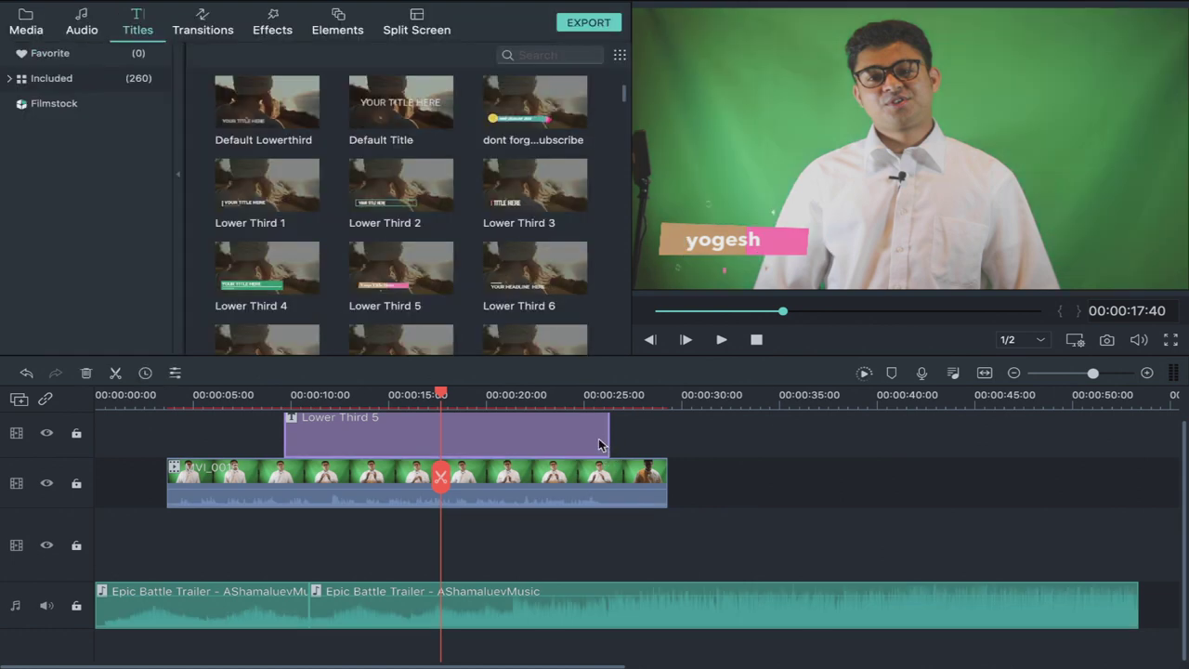
drag(602, 434, 495, 434)
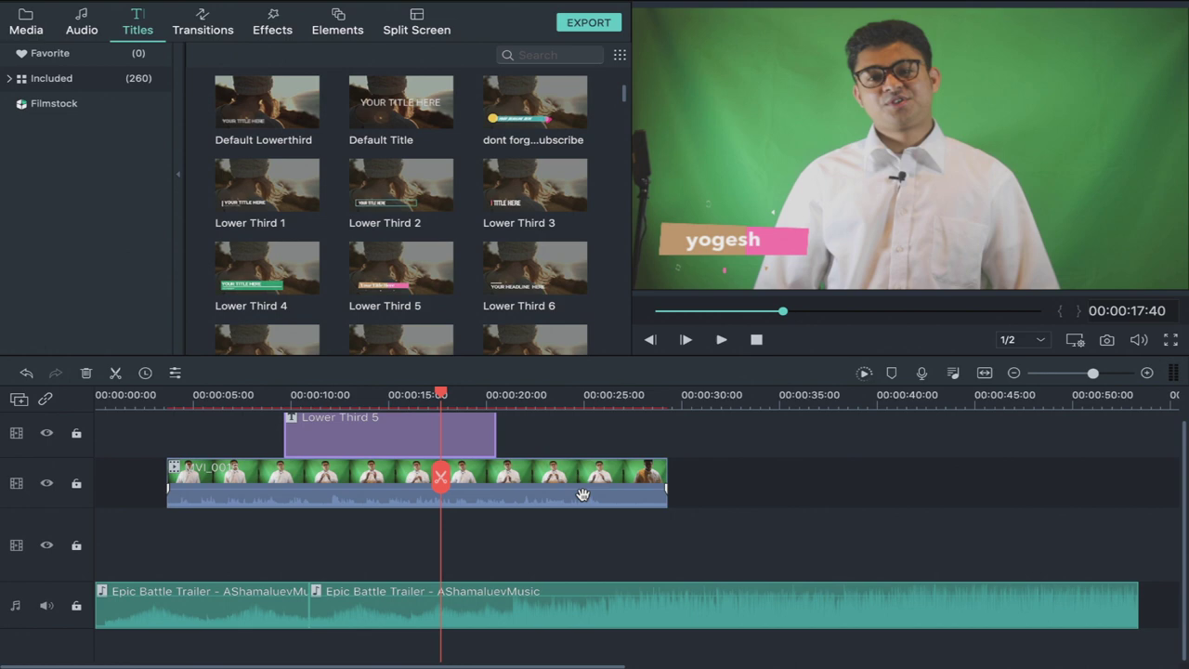
Copy the Lower Third 5 title and paste it on the same track at 00:00:26:05.
right_click(374, 443)
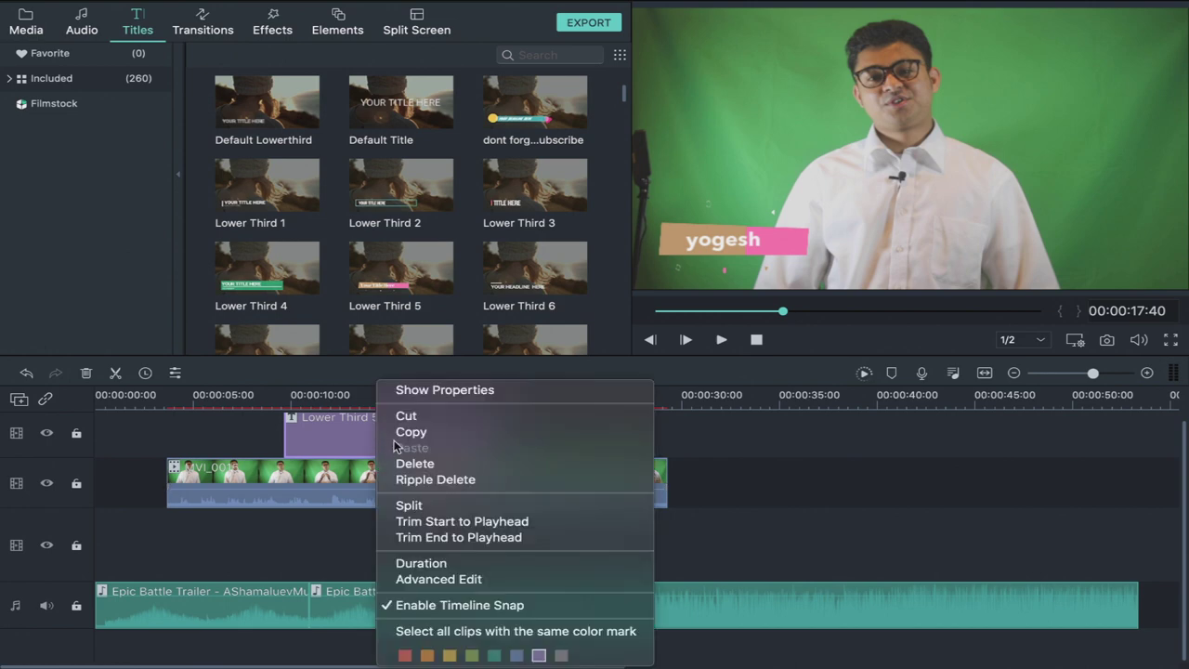
click(401, 435)
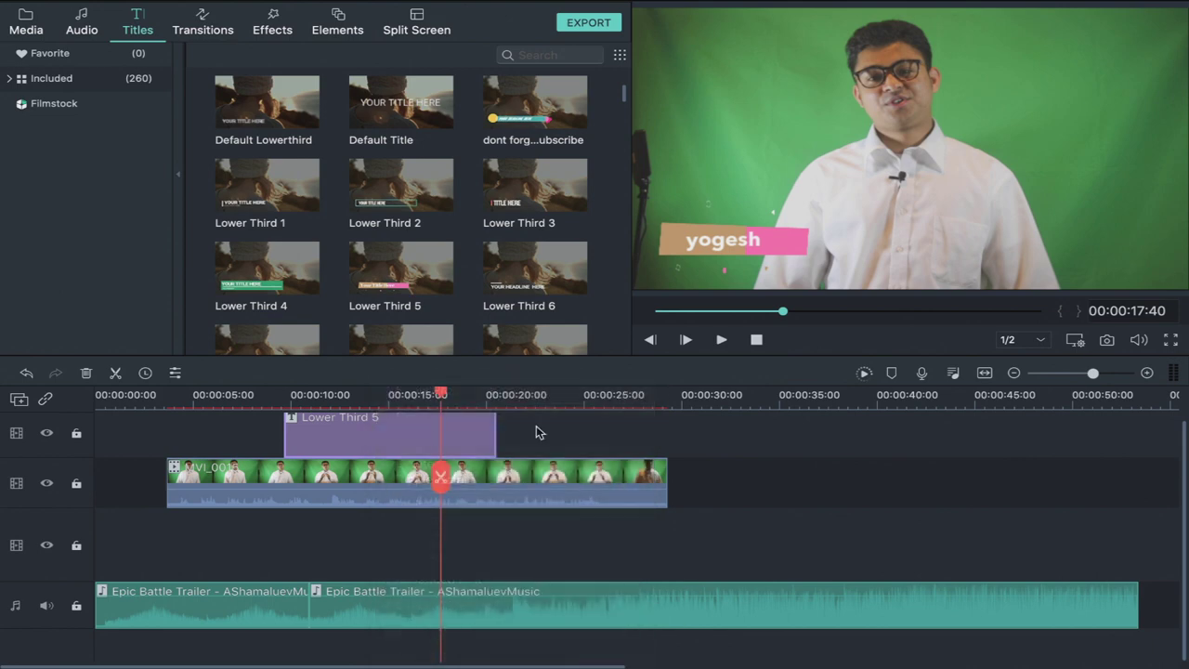
click(628, 405)
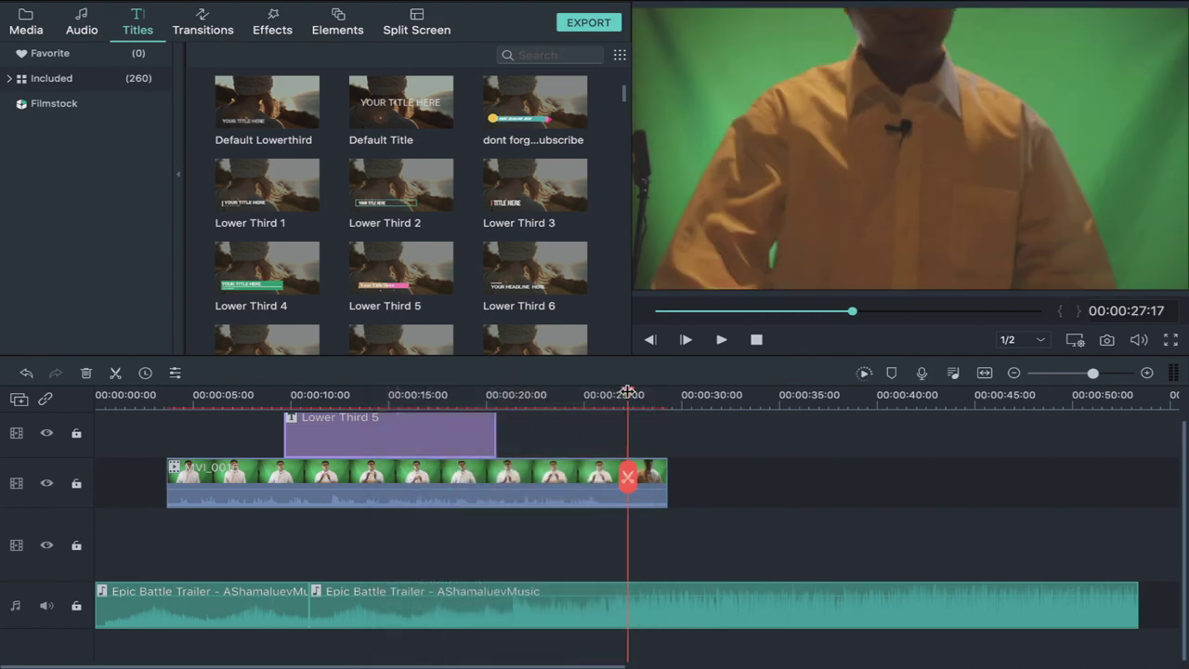
drag(628, 394, 603, 397)
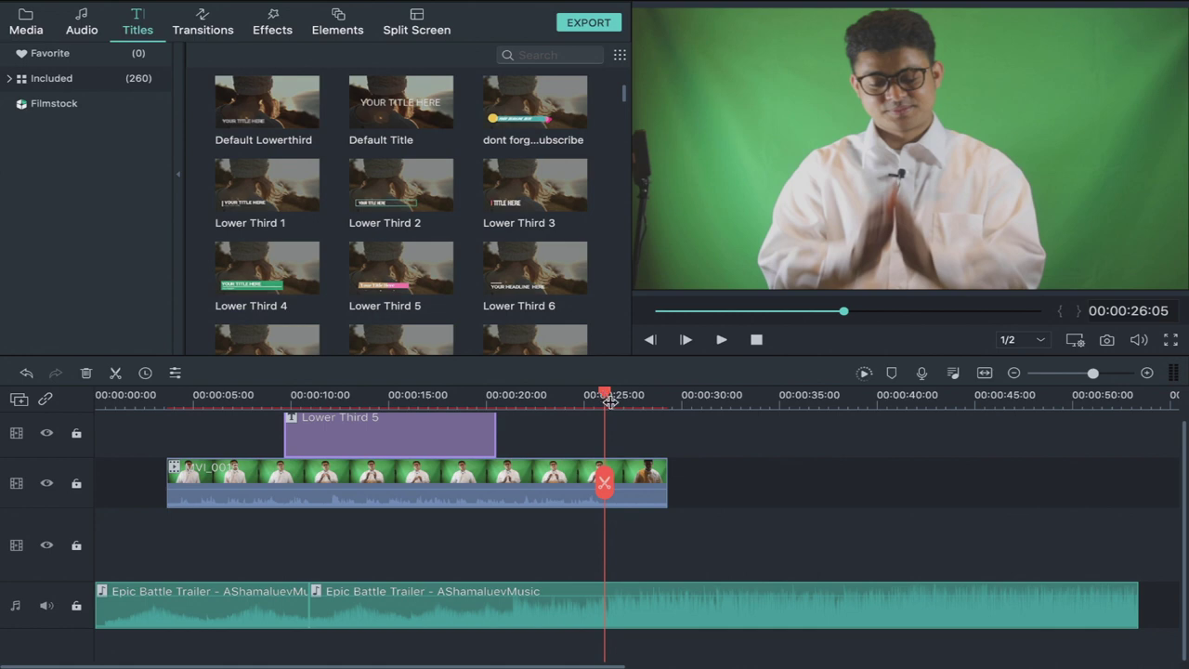
key(ctrl+v)
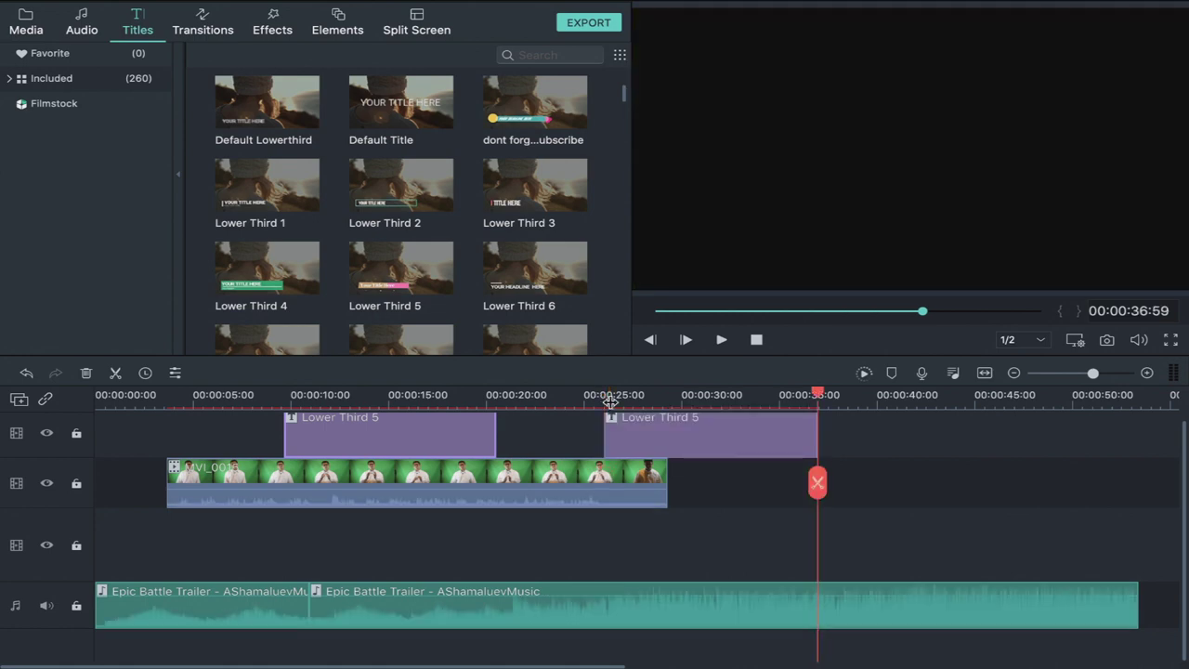
Move the pasted Lower Third 5 title to start at about 00:00:22:38 and preview it from 00:00:21:28.
click(684, 430)
drag(685, 430, 618, 435)
click(513, 400)
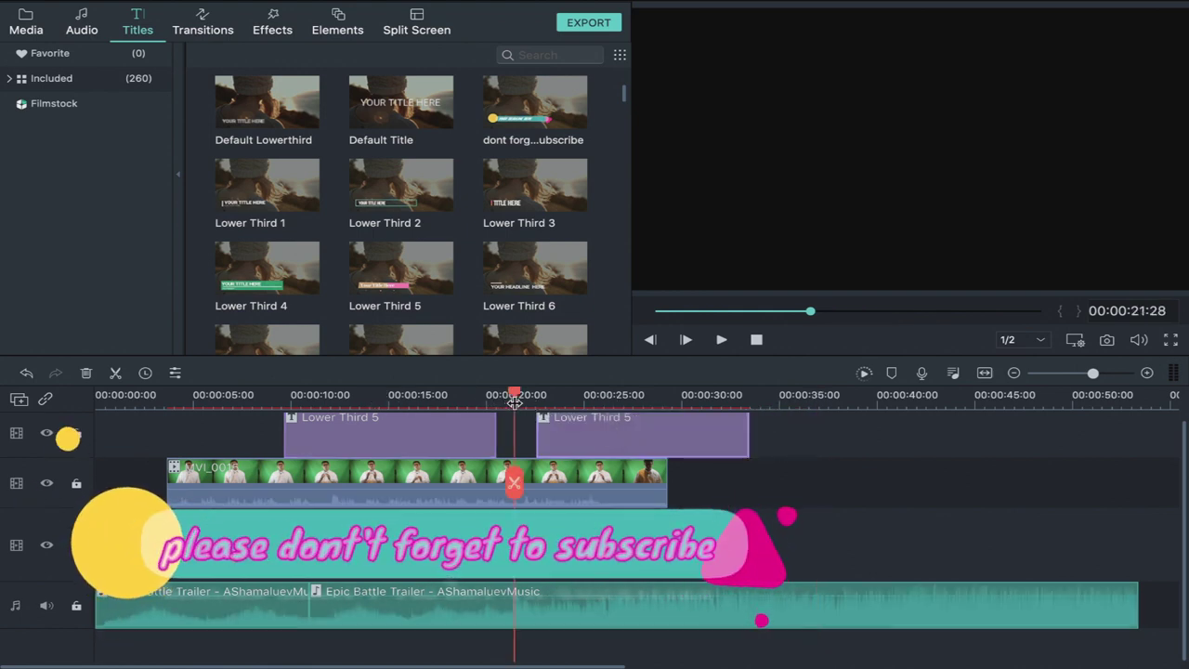
key(space)
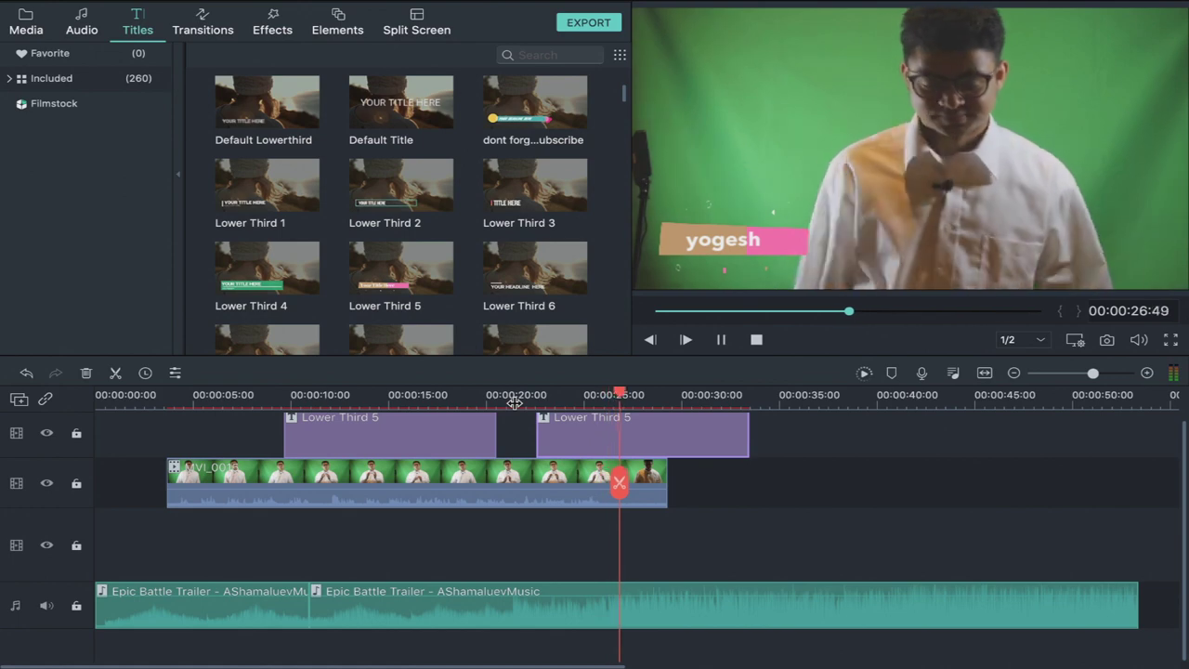
Stop the preview and delete the duplicate Lower Third 5 title from the timeline.
key(space)
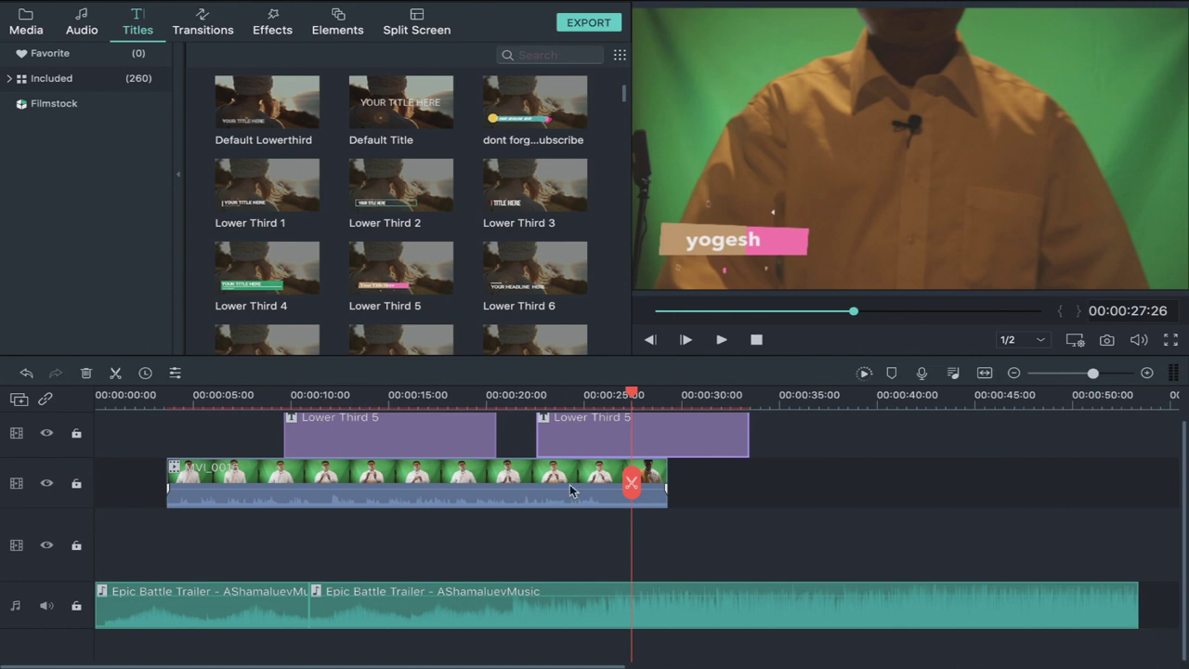
click(457, 400)
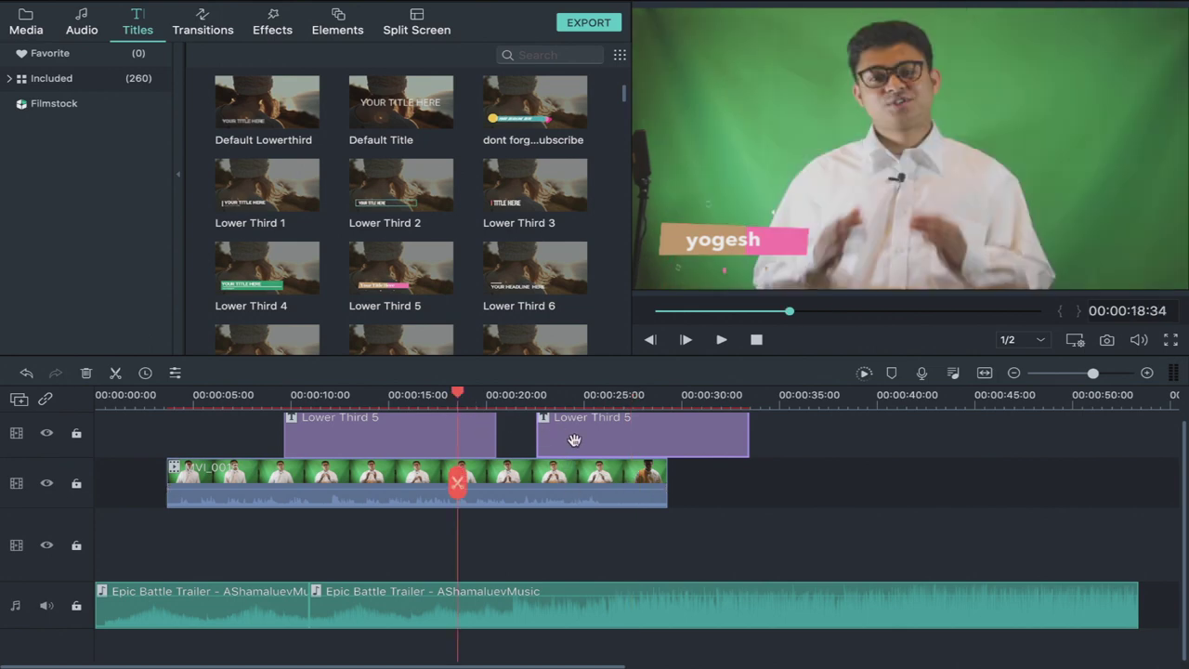
key(Delete)
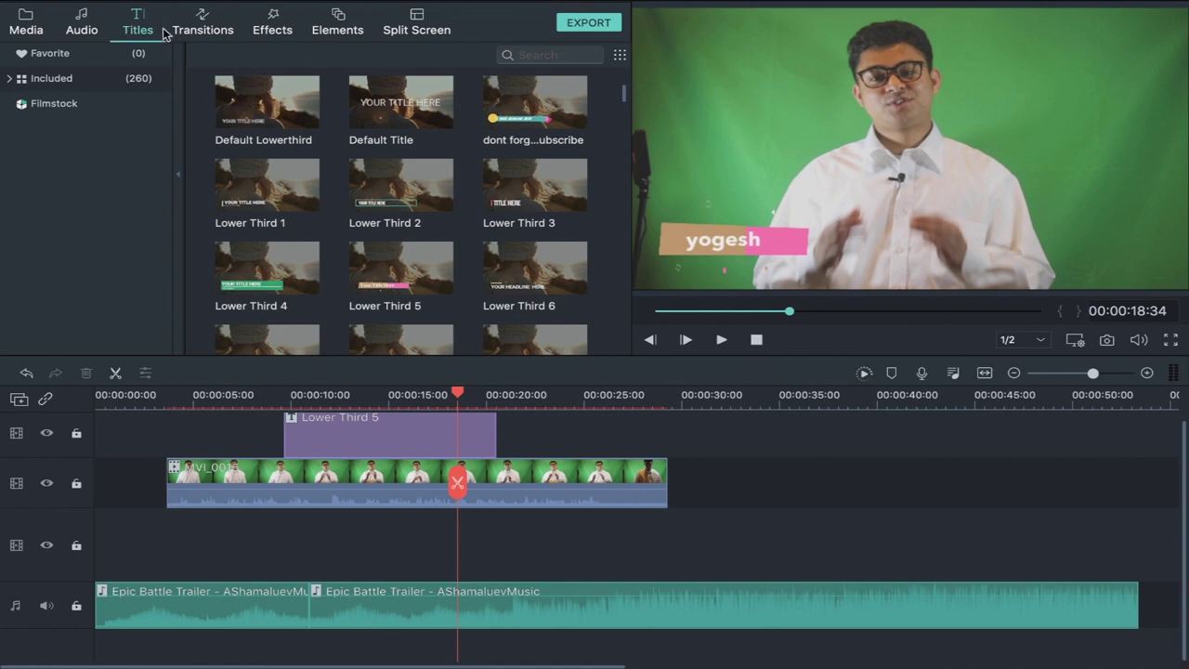
click(202, 29)
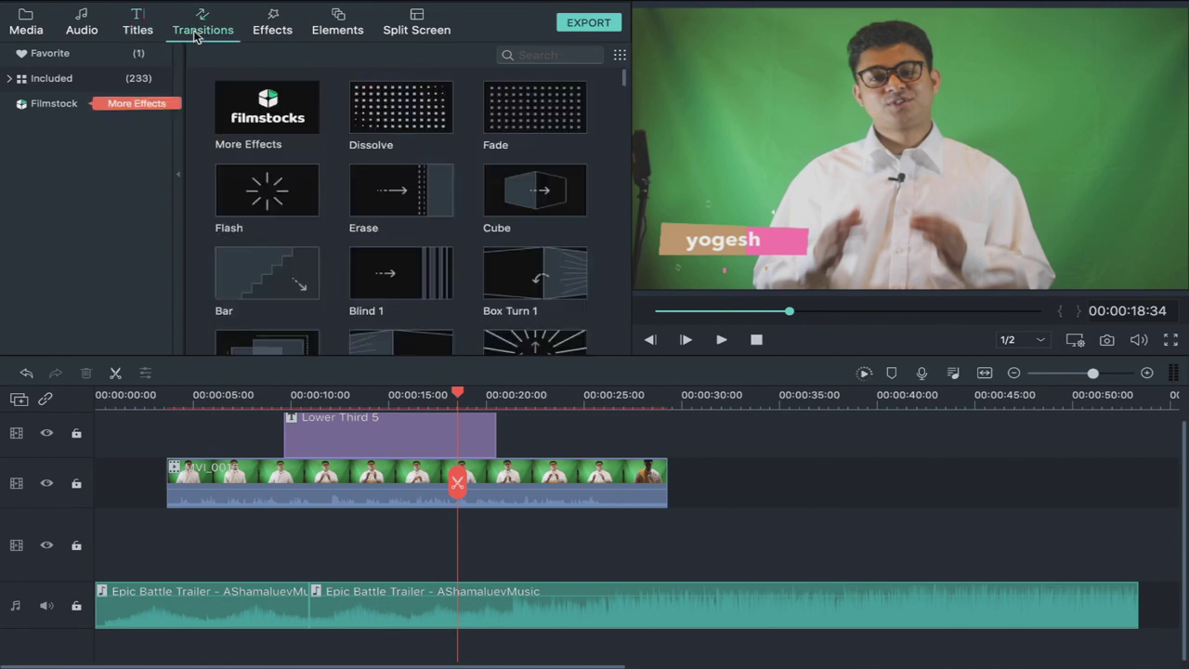
scroll(246, 160, down, 2)
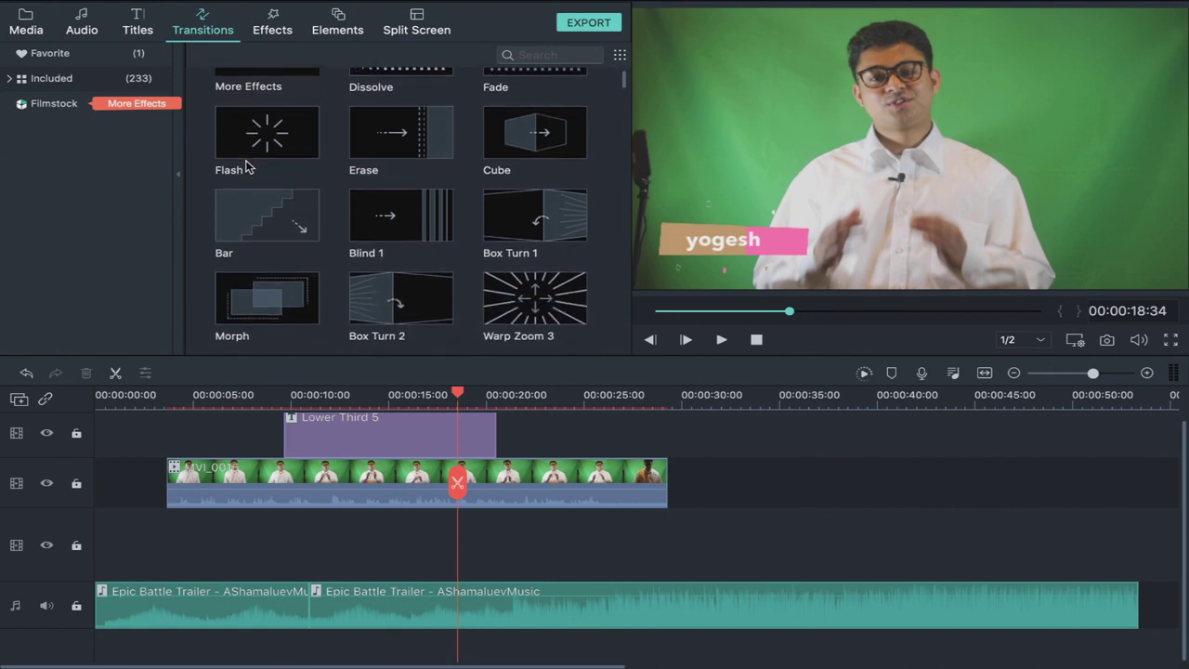
scroll(246, 165, up, 1)
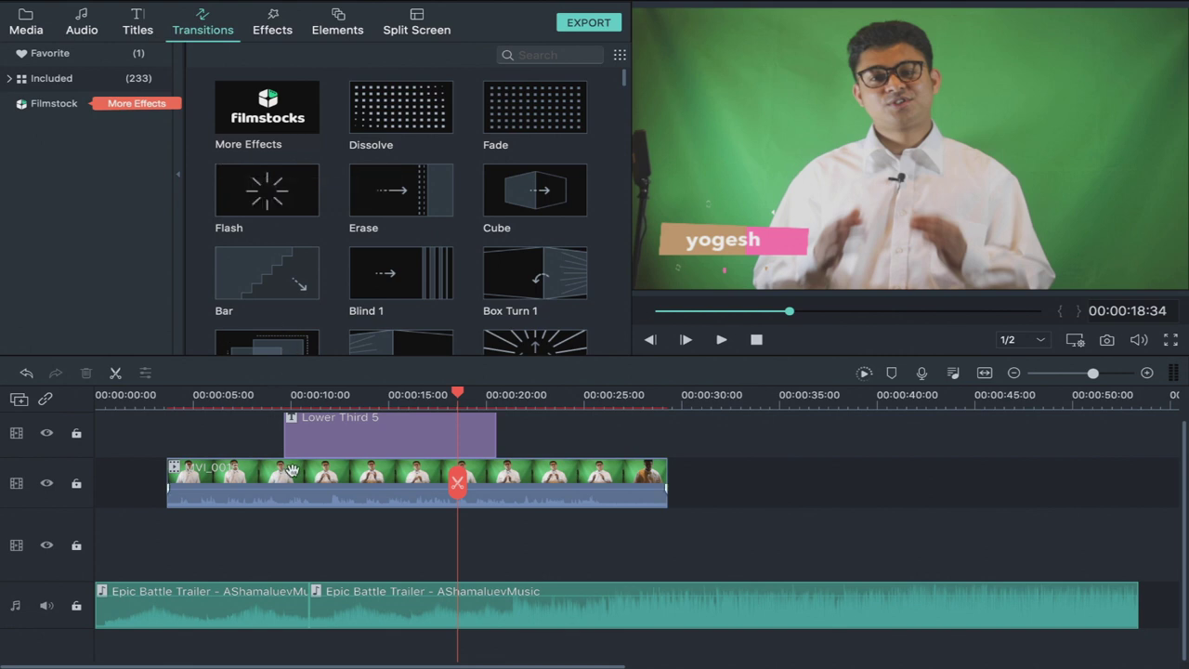
Move the MVI_0015 clip to the start of the timeline and the Lower Third 5 title to about 4 seconds.
drag(292, 474, 230, 481)
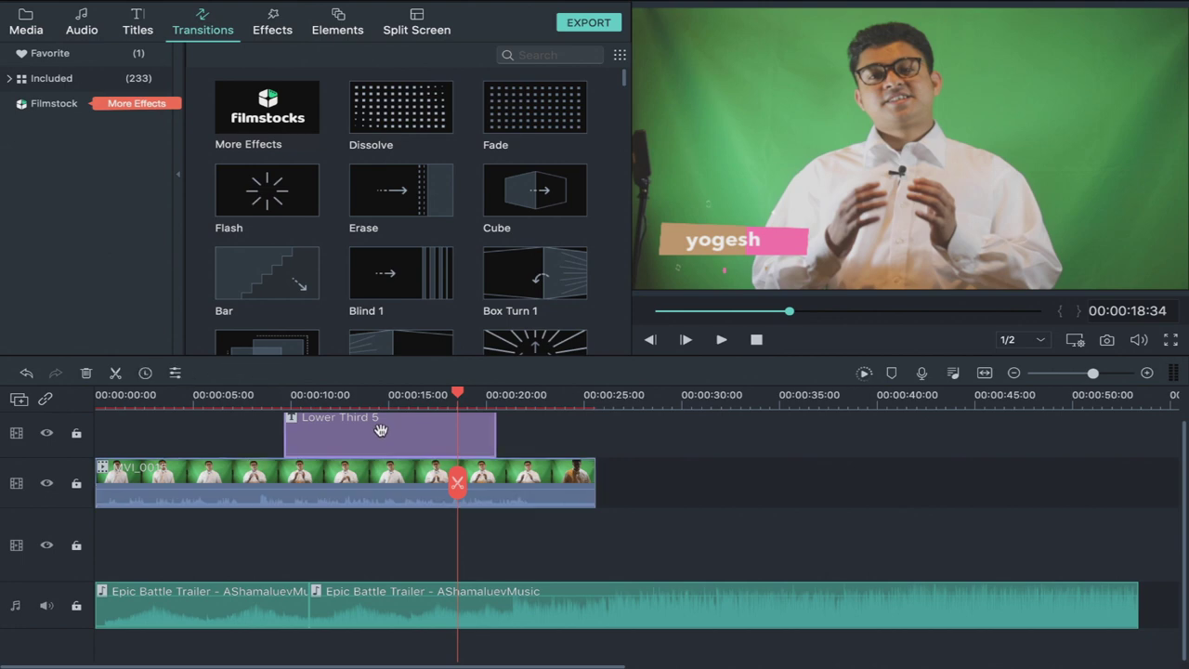
drag(379, 437, 266, 444)
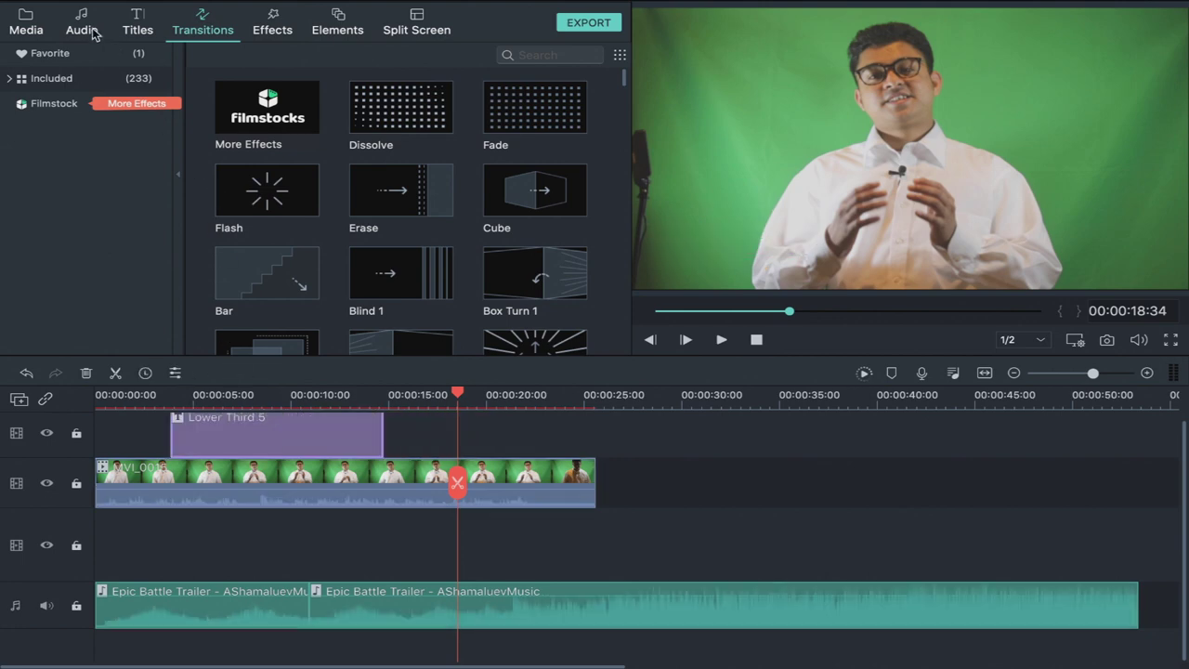
Split the timeline at 00:00:23:51 and delete the MVI_0015 segment after the cut.
click(36, 28)
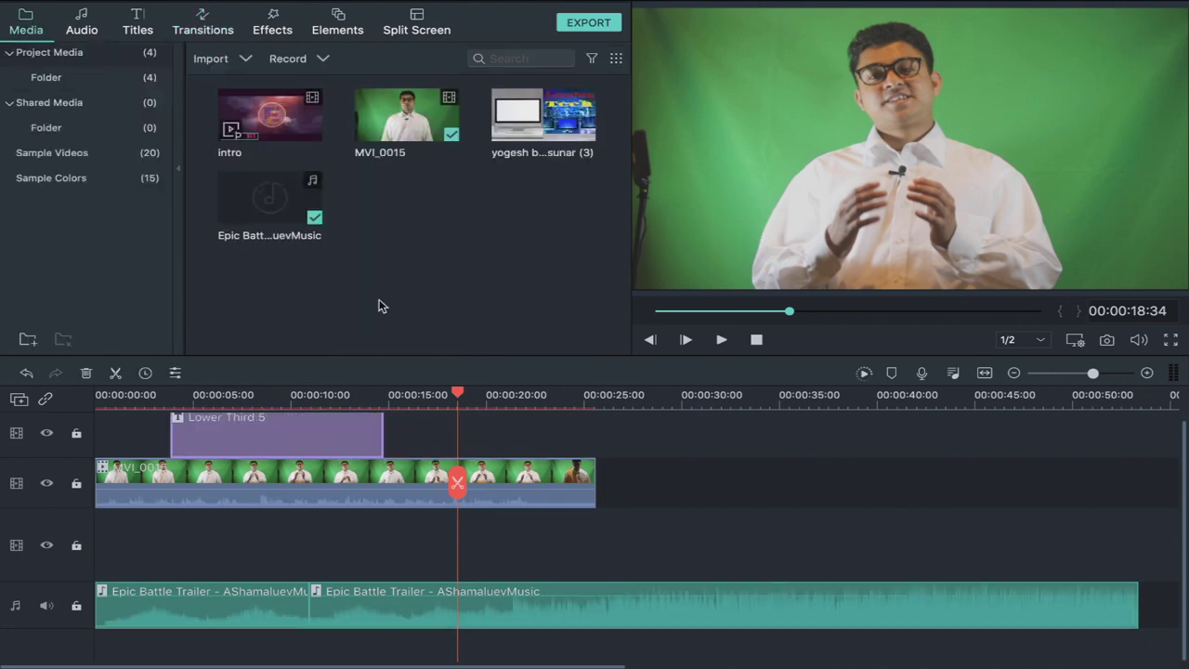
click(561, 401)
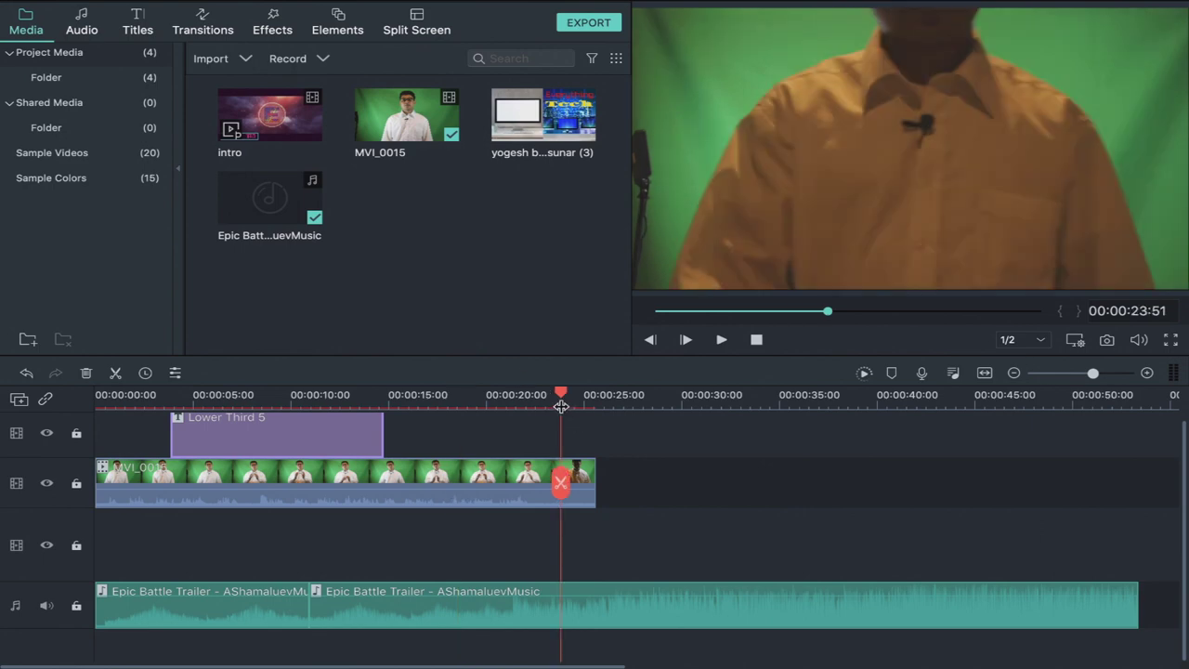
click(560, 483)
click(575, 483)
key(Delete)
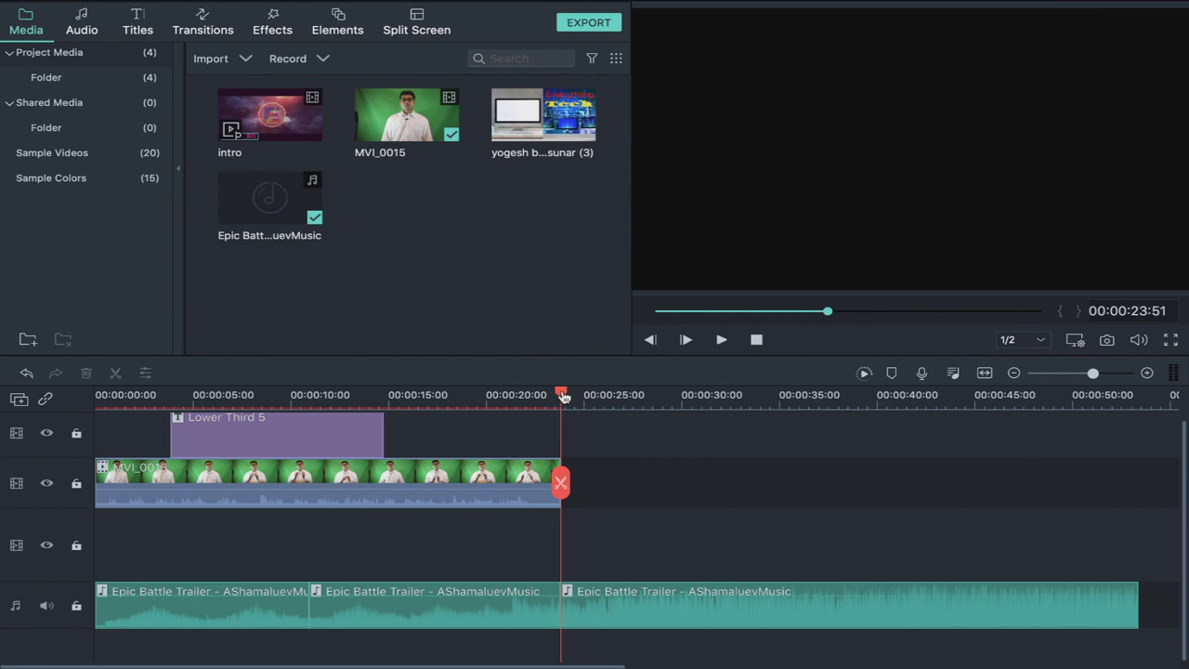
Add the intro clip near the start of the main video track and place MVI_0015 directly after it.
drag(561, 394, 532, 395)
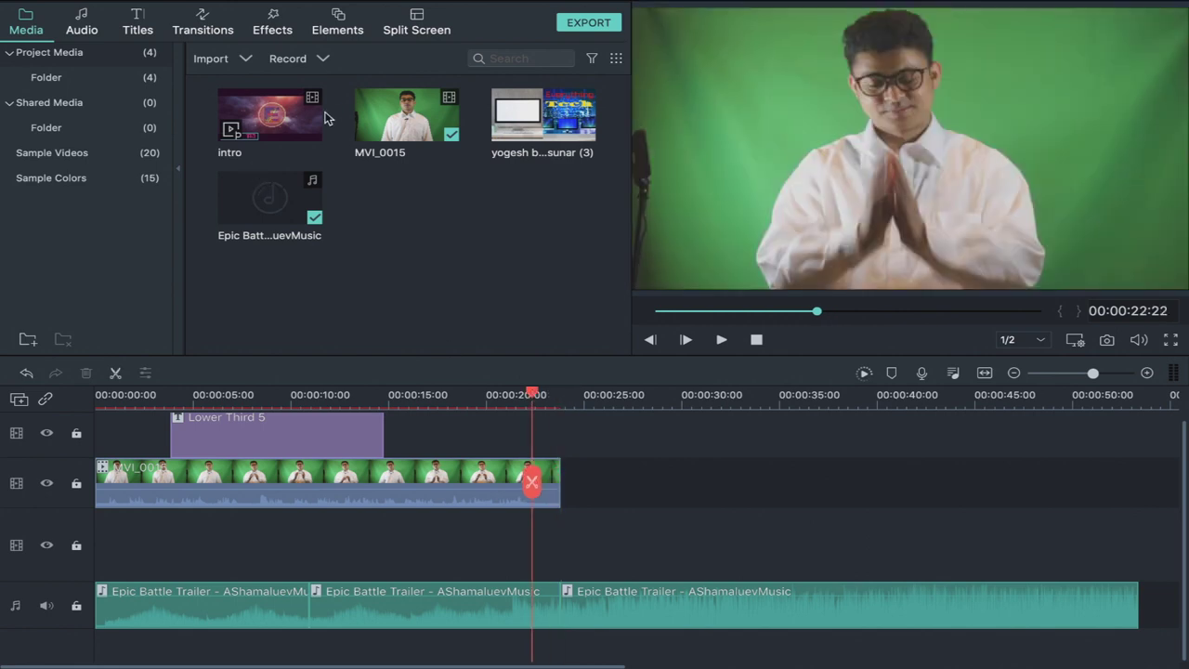
drag(284, 112, 701, 462)
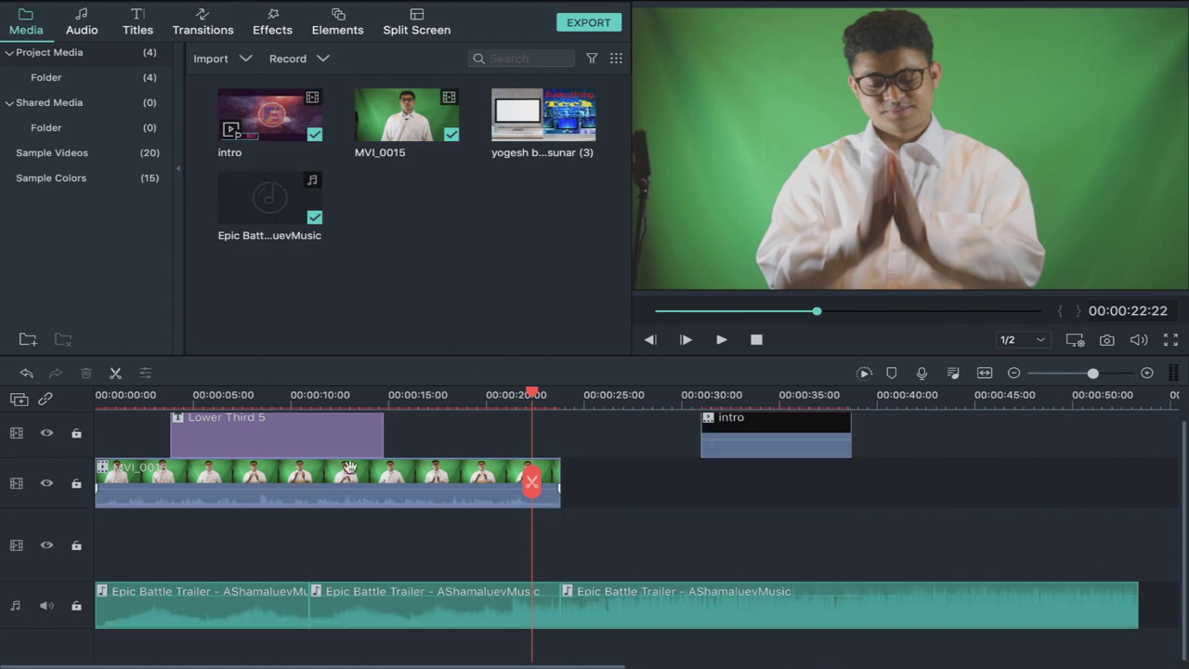
drag(348, 473, 878, 477)
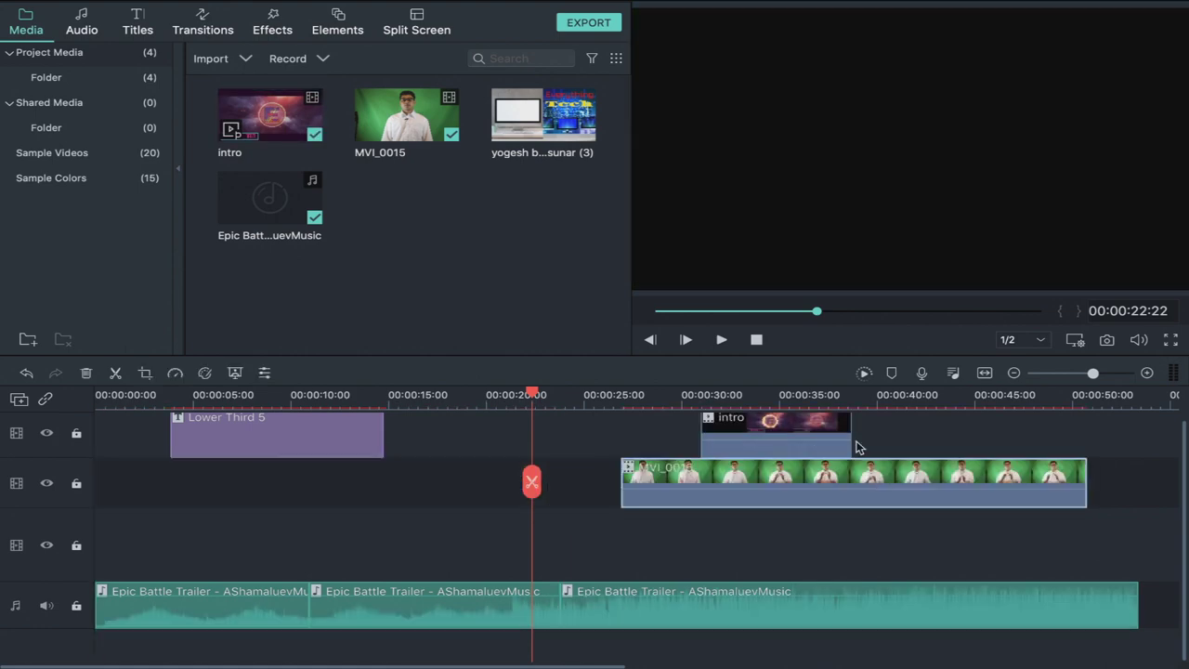
drag(811, 423, 215, 469)
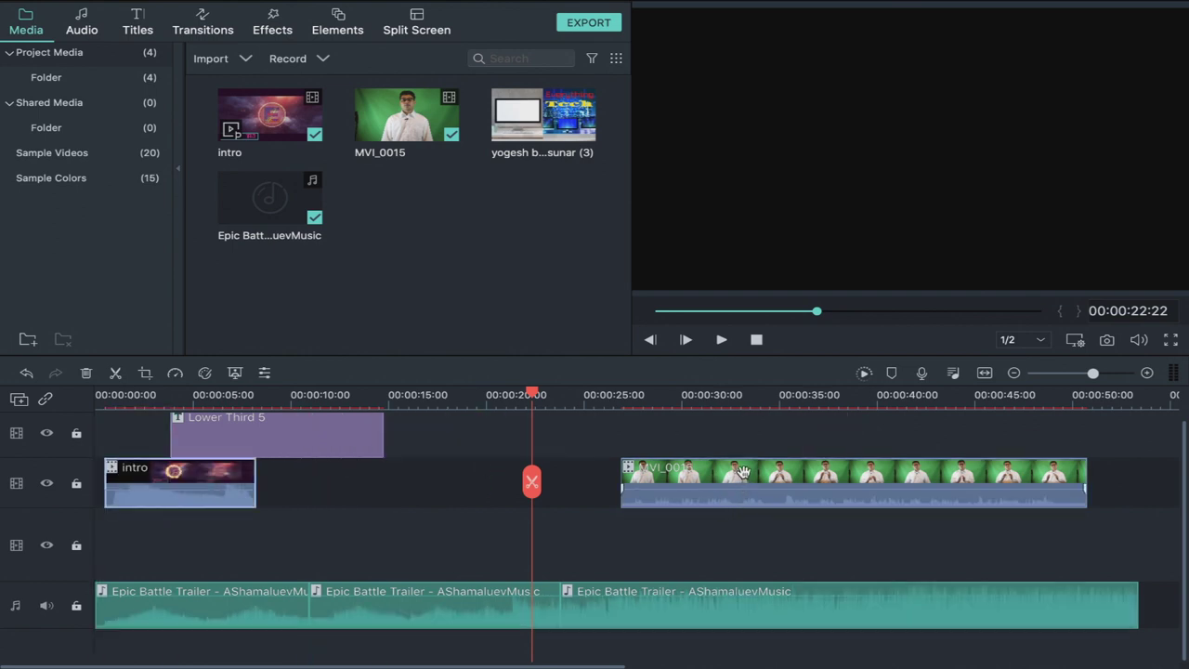
drag(742, 471, 385, 476)
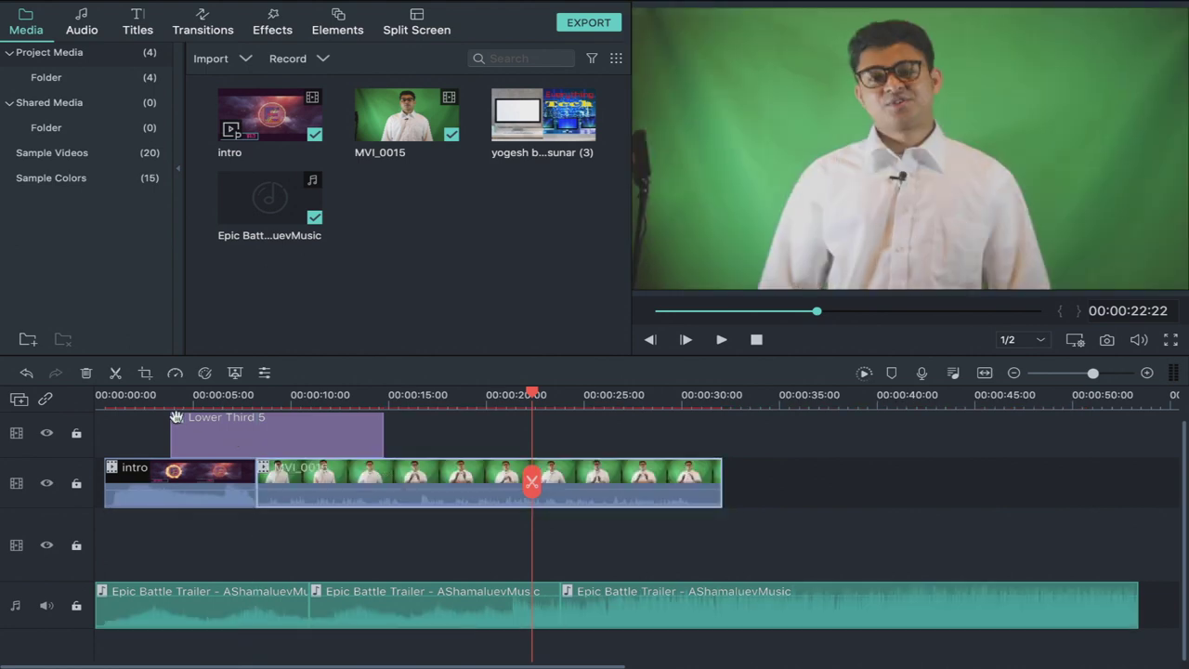
Move the Lower Third 5 title to start at about 17 seconds and preview the cut from intro to MVI_0015.
drag(201, 435, 467, 441)
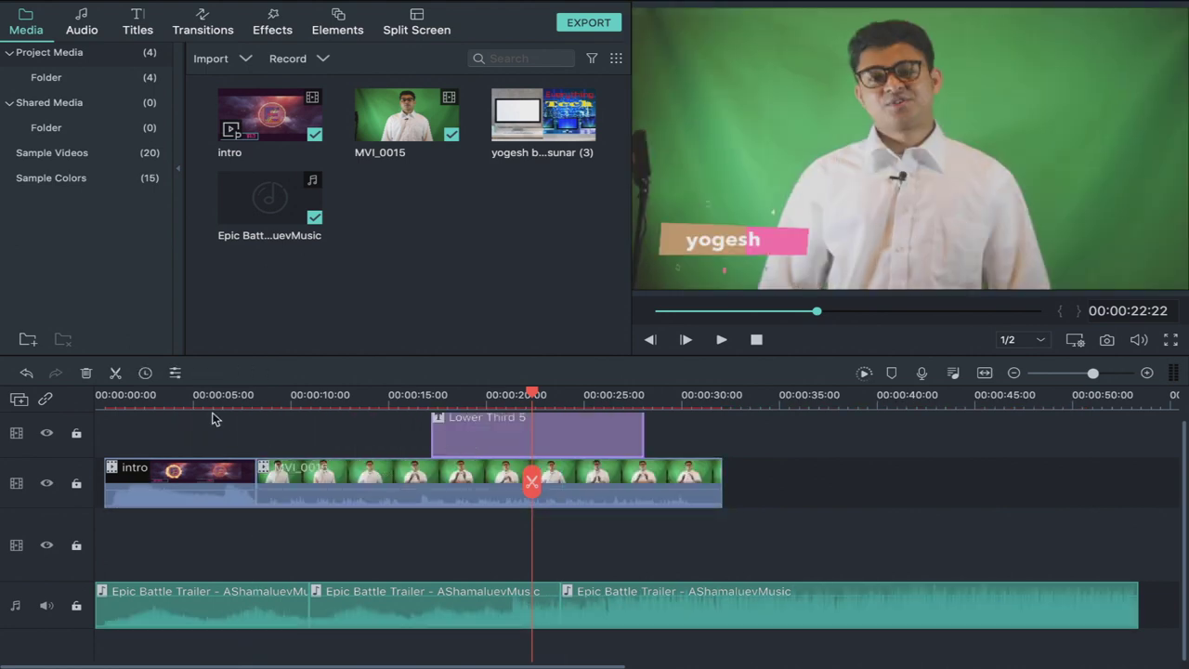
click(209, 406)
key(space)
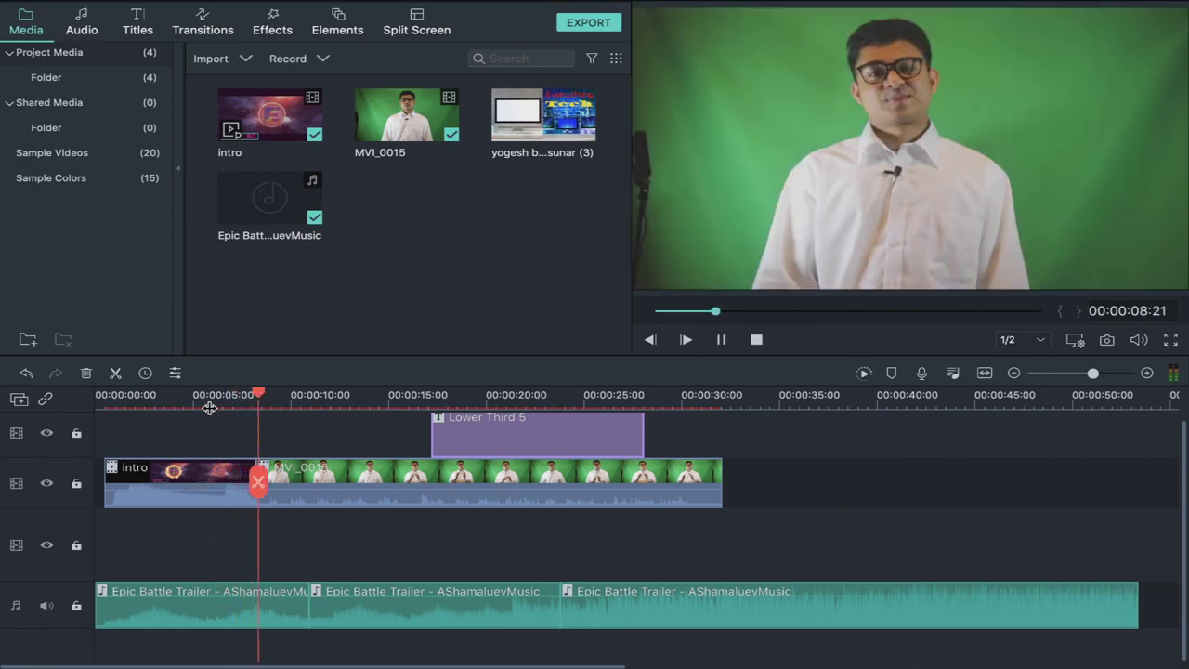
key(space)
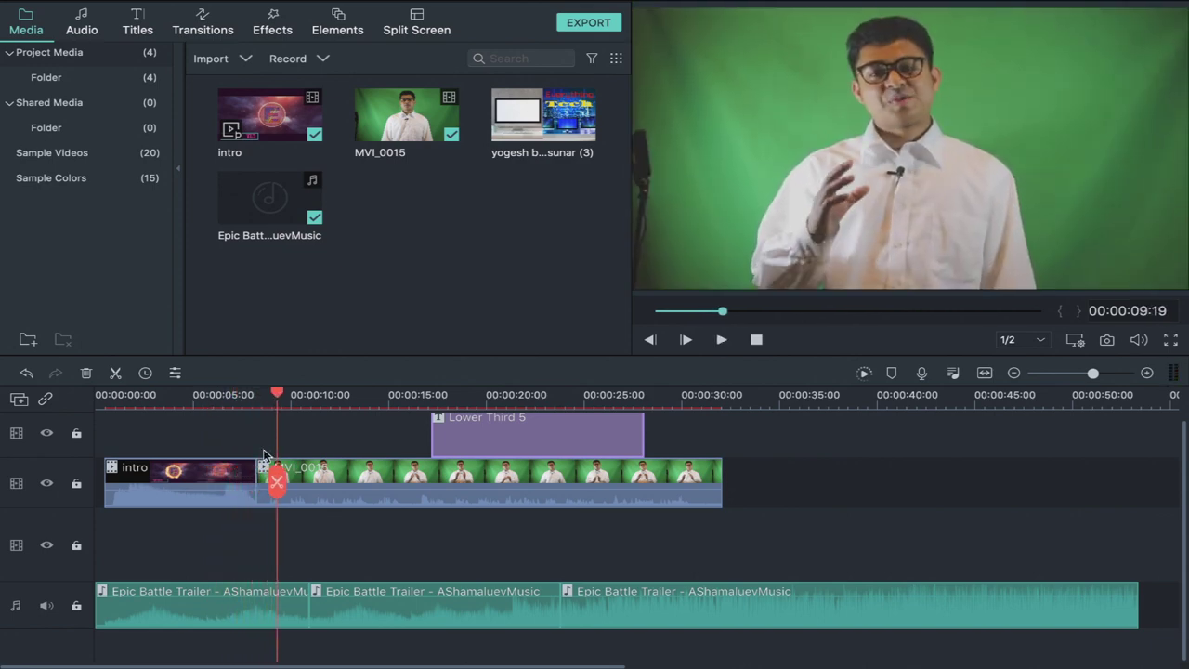
Preview the Box Turn 1 and Bar transitions, then add Bar between the intro and MVI_0015 clips.
drag(278, 397, 308, 396)
drag(1098, 373, 1099, 374)
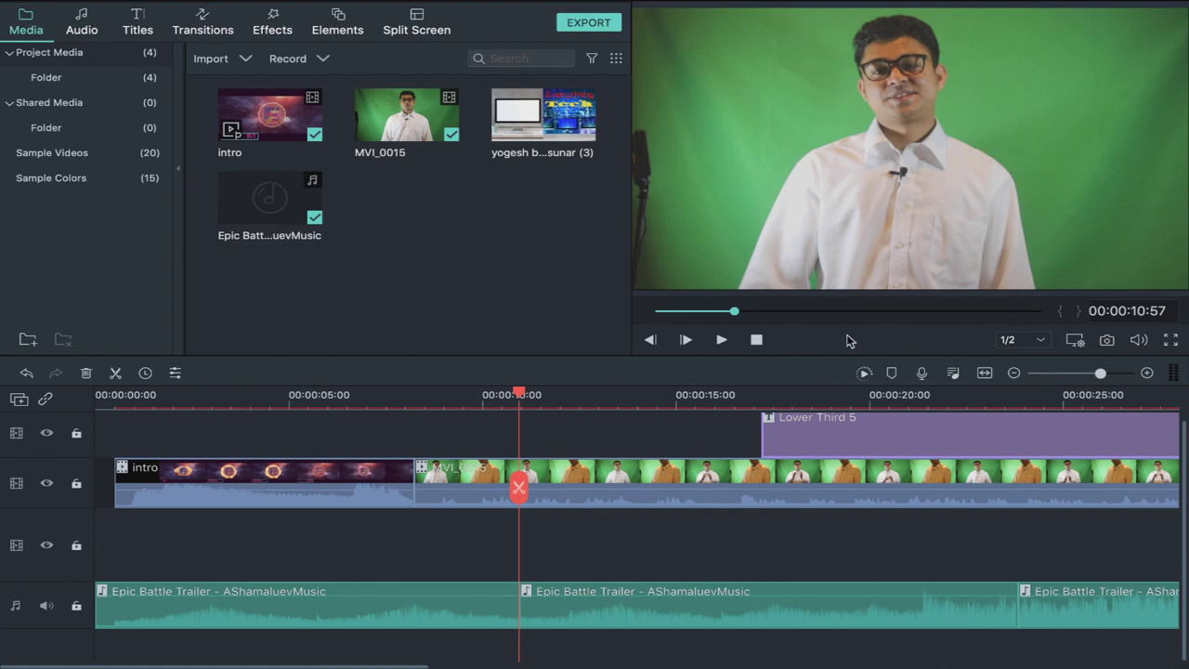
click(203, 29)
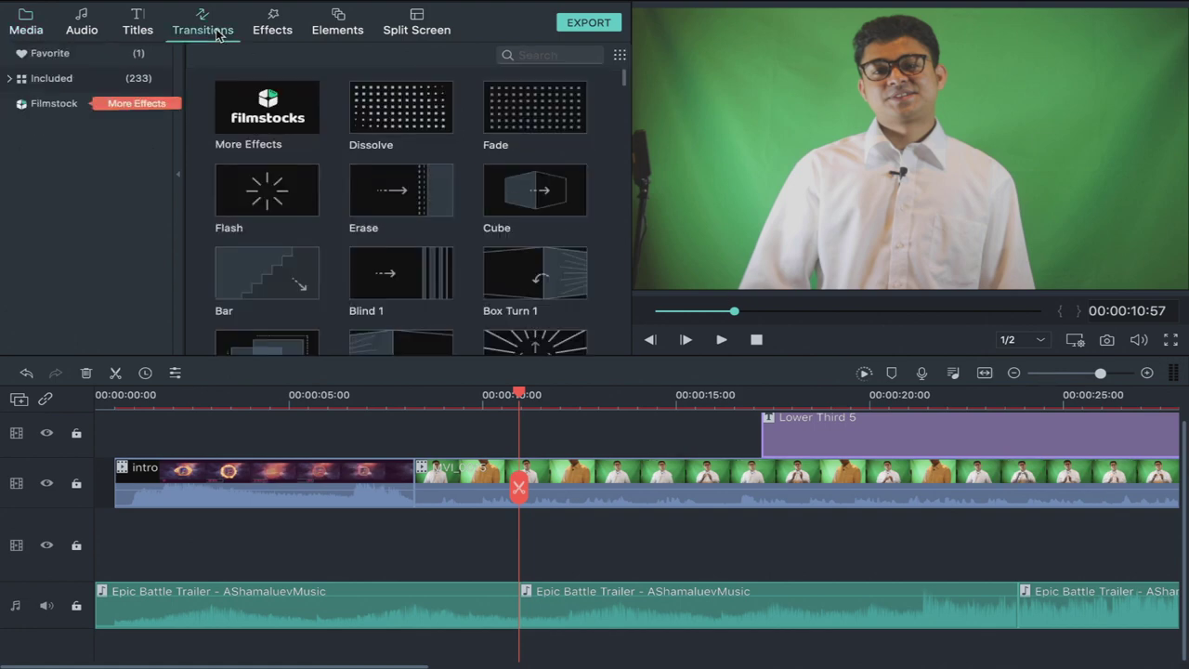
scroll(506, 245, down, 1)
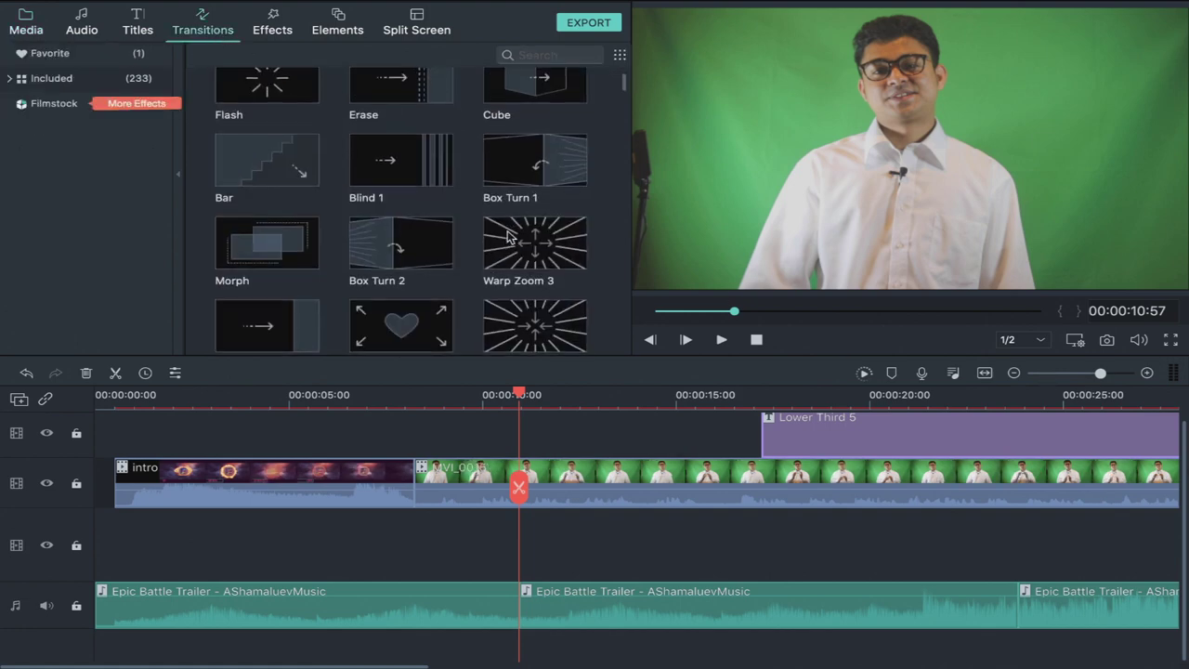
click(516, 178)
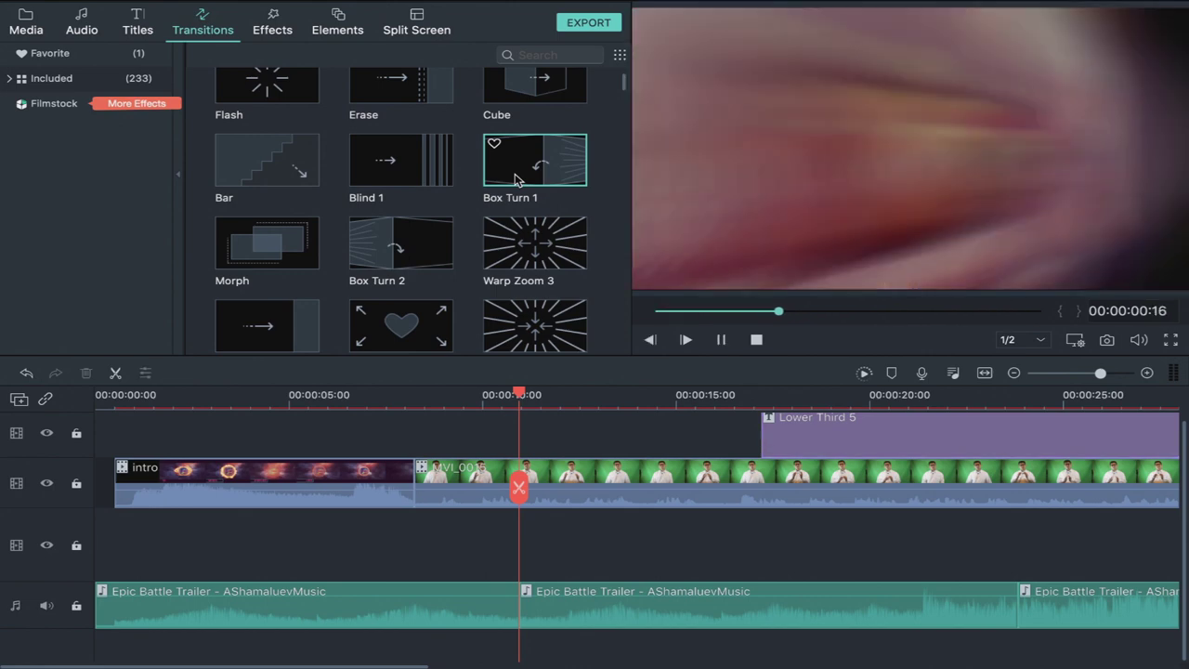
click(294, 177)
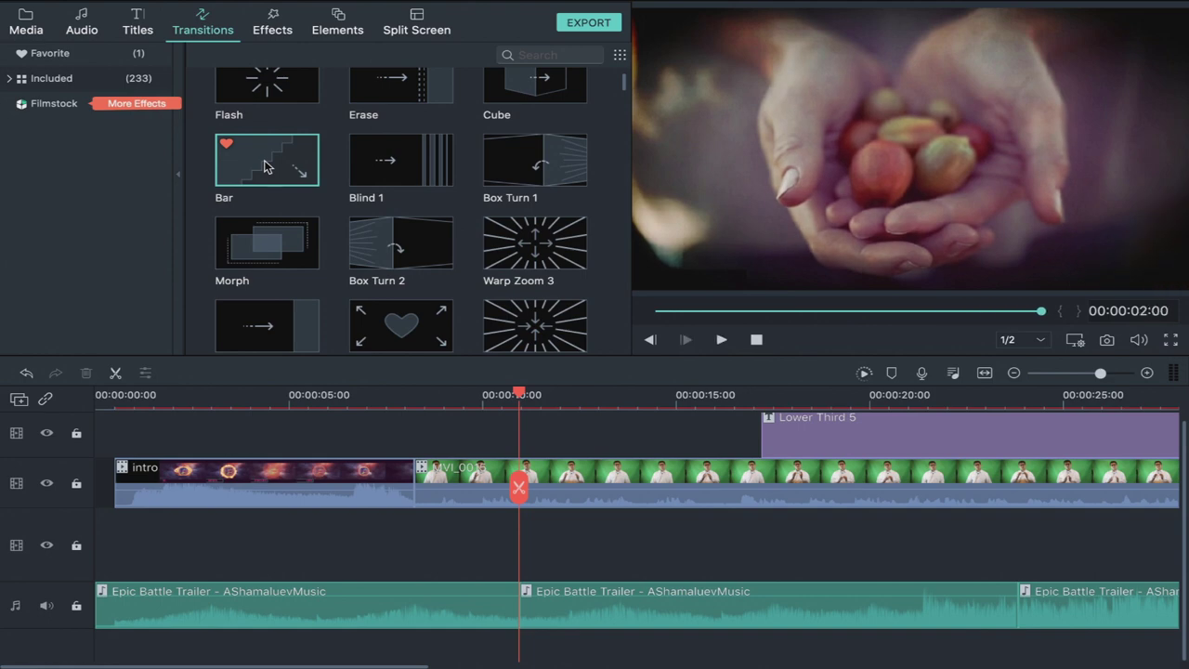
drag(265, 165, 410, 487)
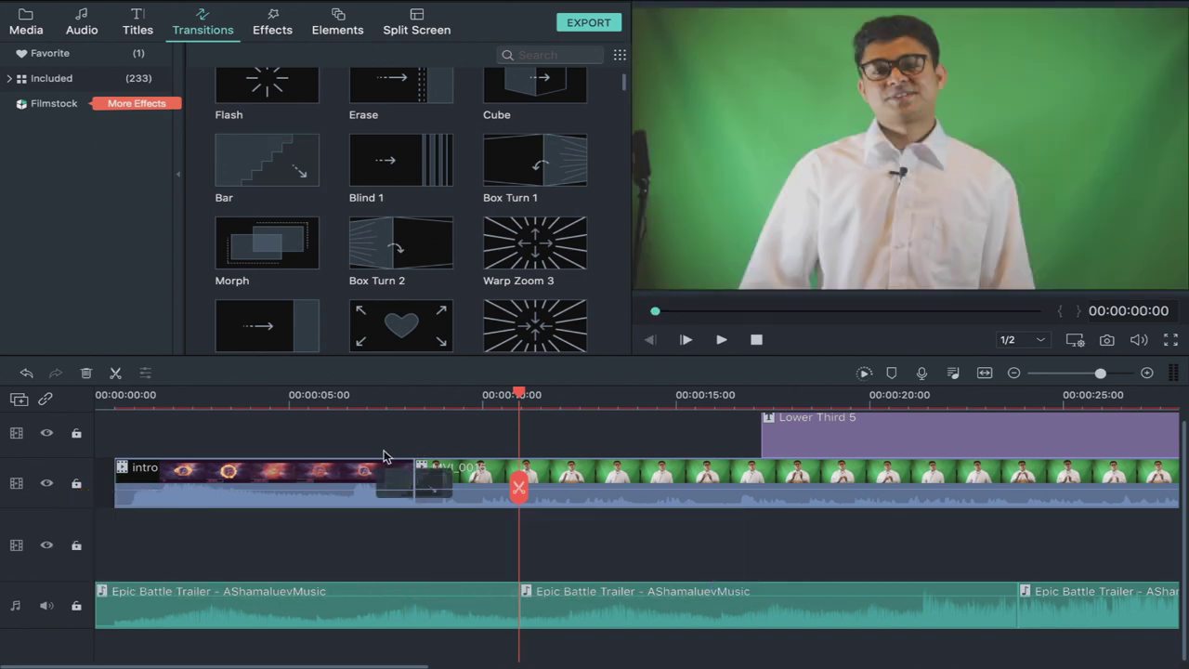
Review the Bar transition's duration and mode settings, close them and play the transition from 00:00:06:29.
click(437, 496)
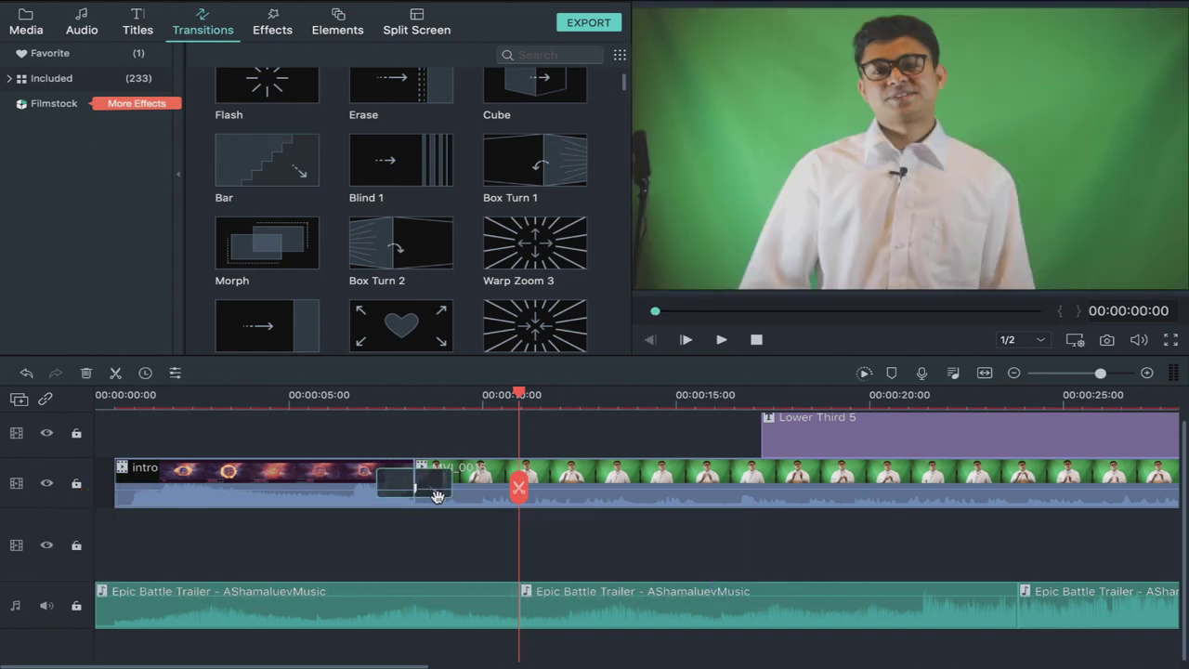
double_click(436, 496)
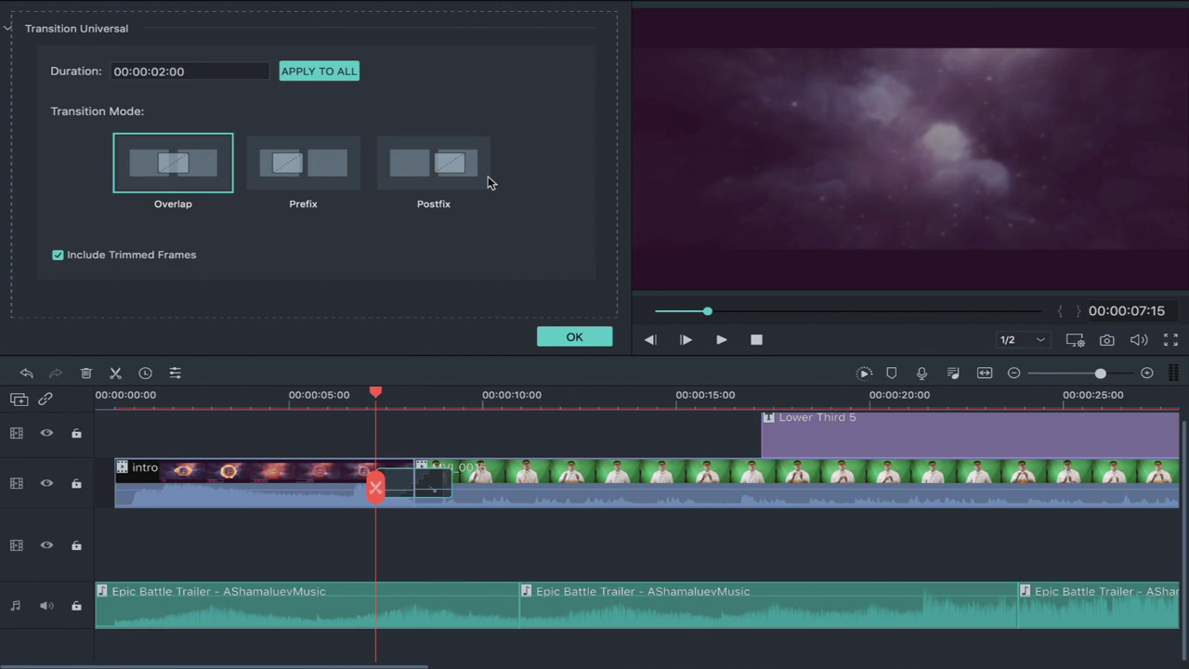
click(574, 340)
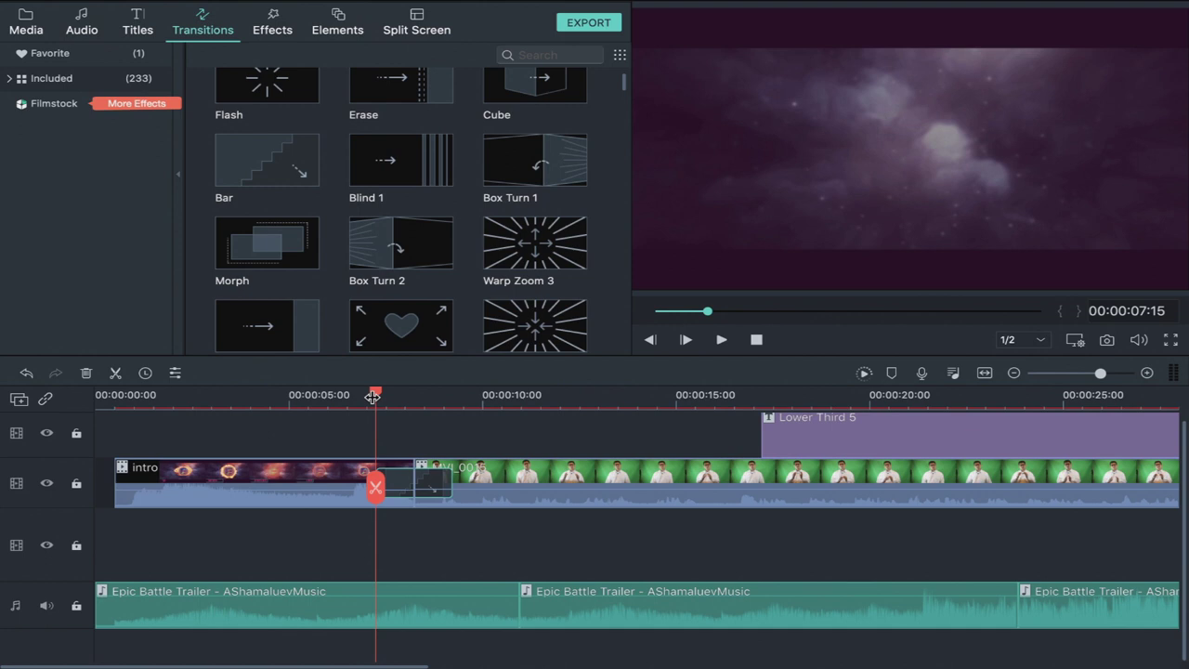
click(347, 409)
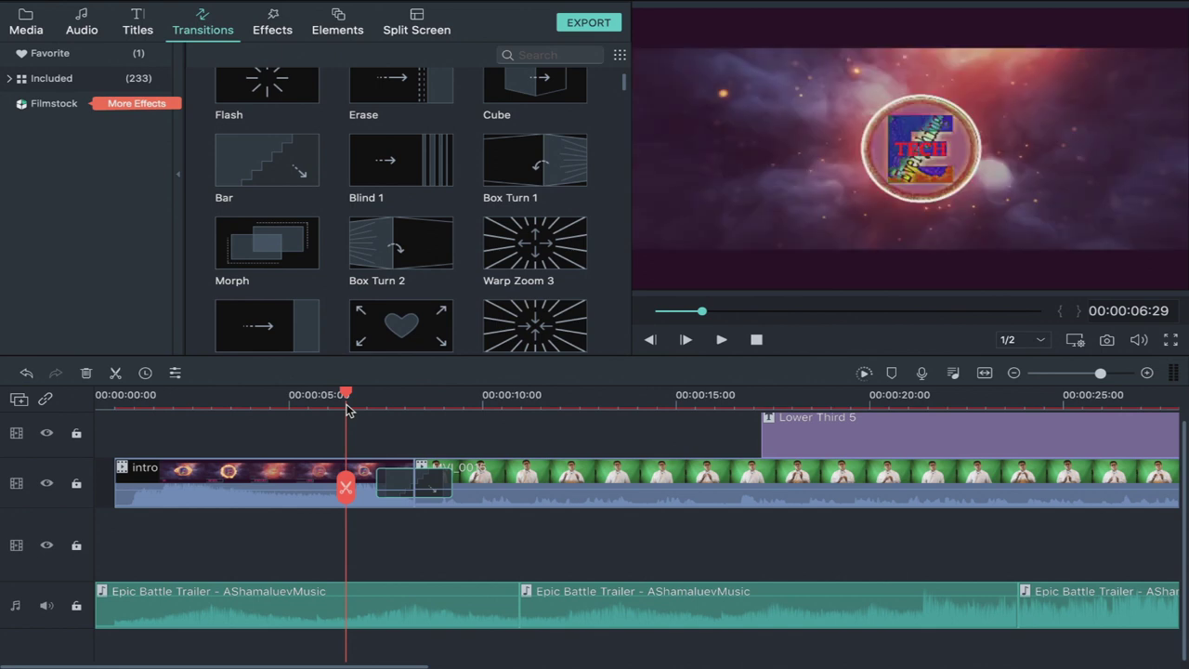
key(space)
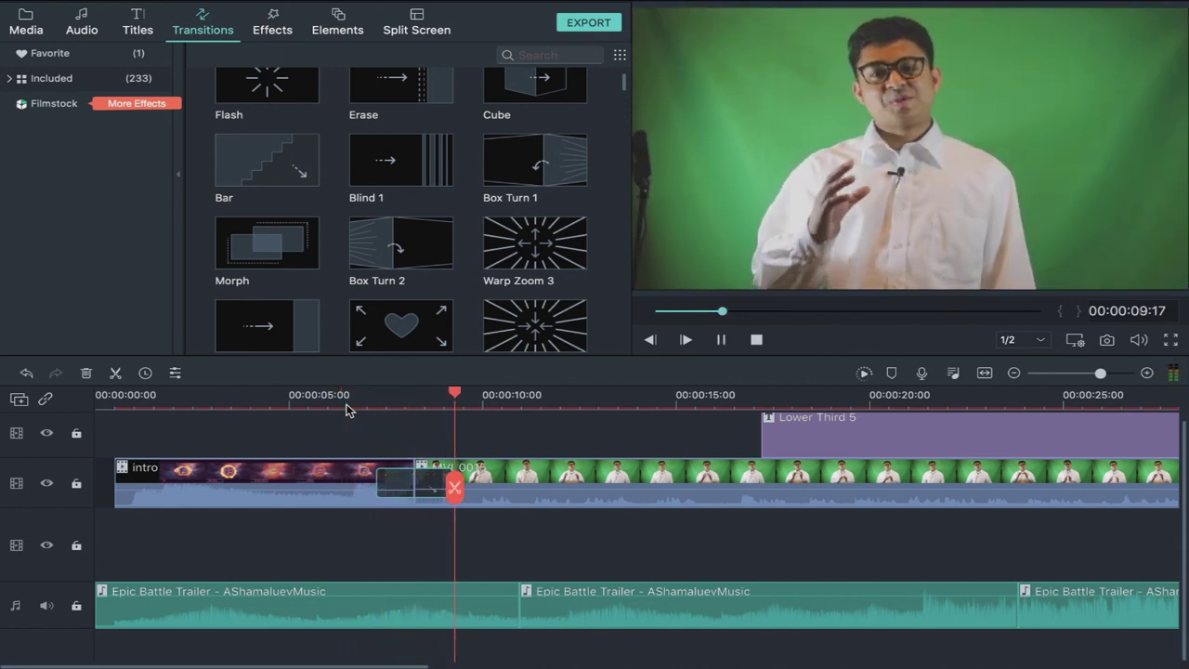
key(space)
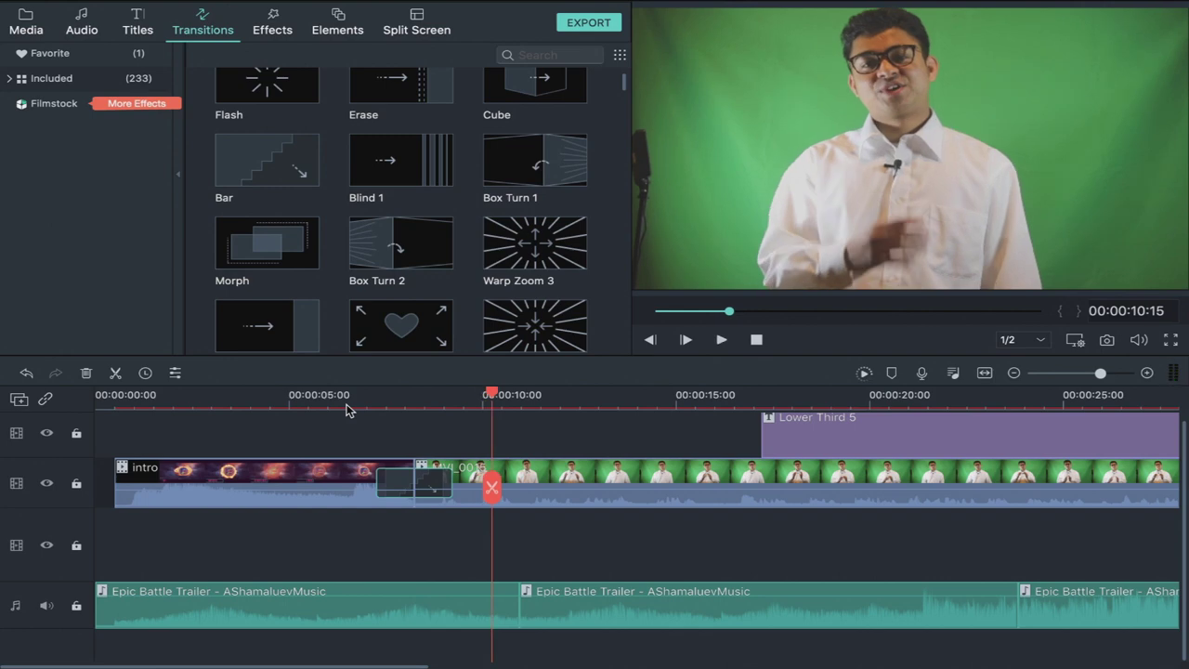
Search the effects for "mo" and add the Mosaic effect above MVI_0015, starting at about 9.5 seconds.
click(273, 31)
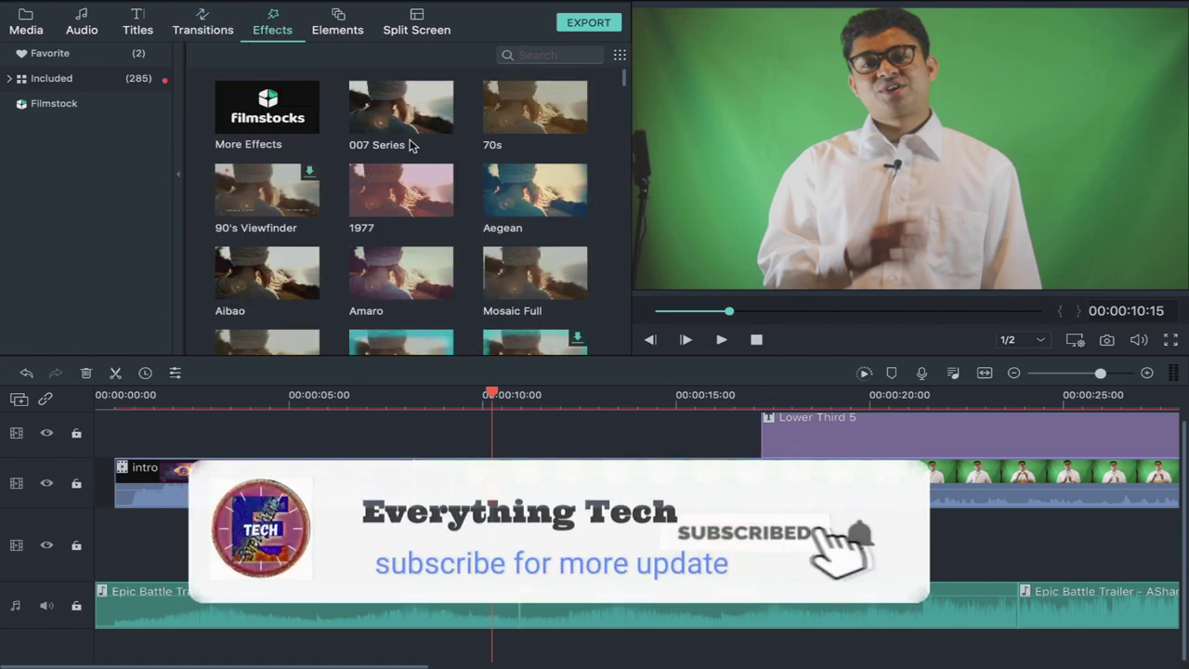
scroll(411, 146, down, 5)
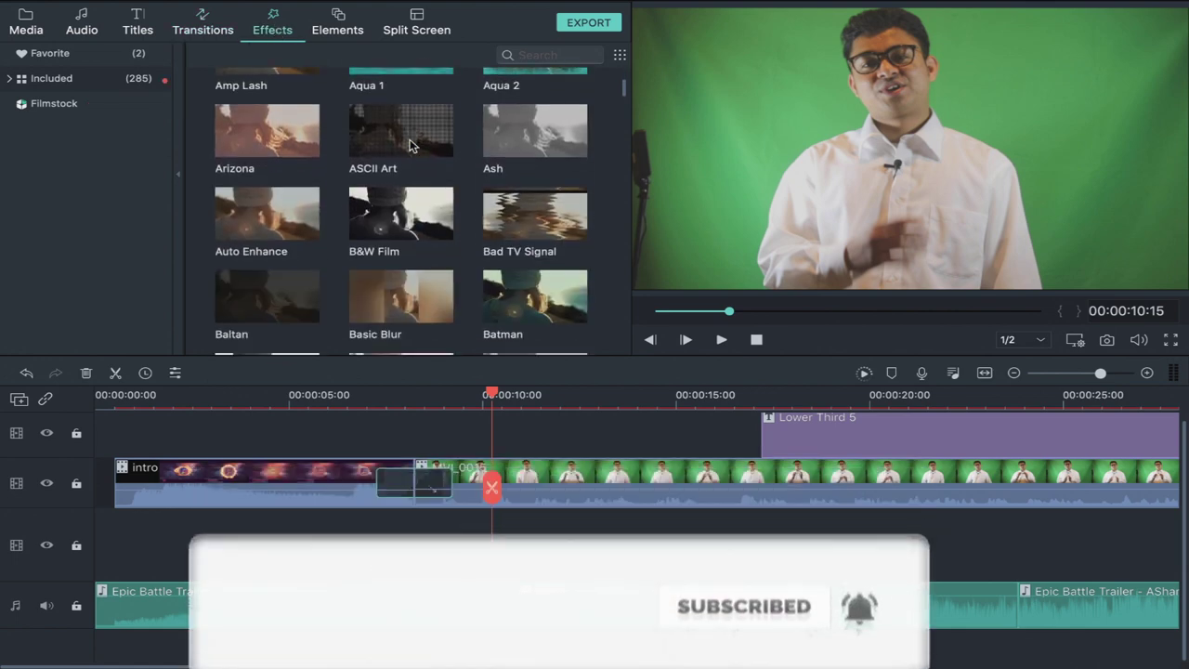
scroll(467, 139, up, 4)
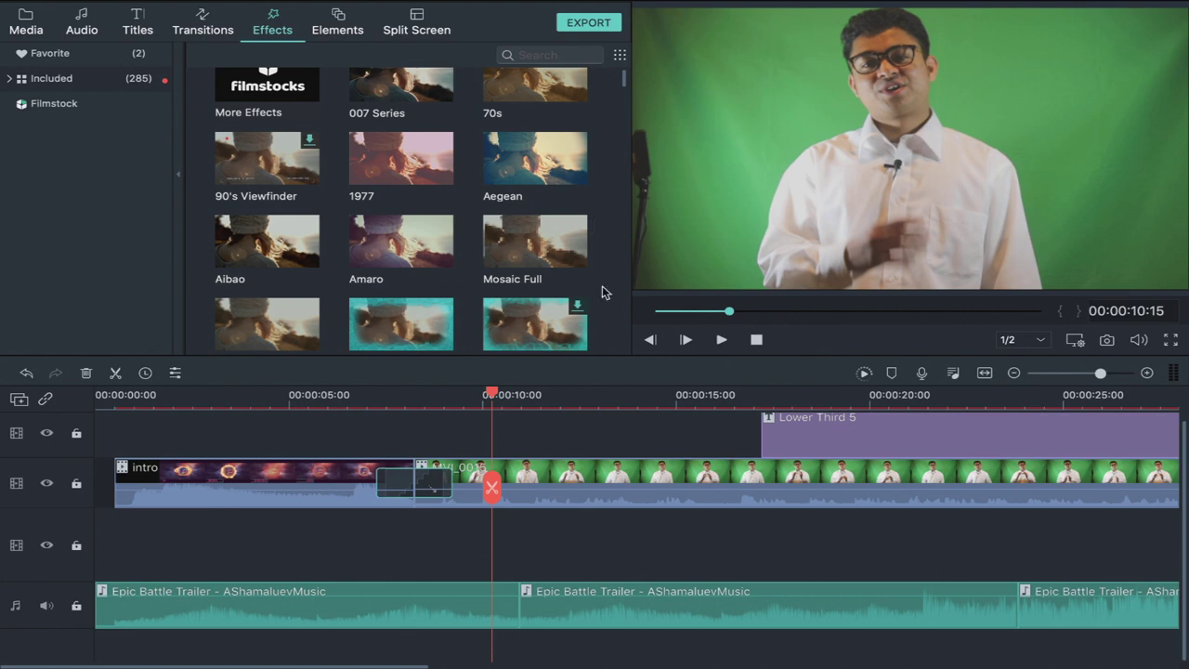
scroll(580, 468, right, 3)
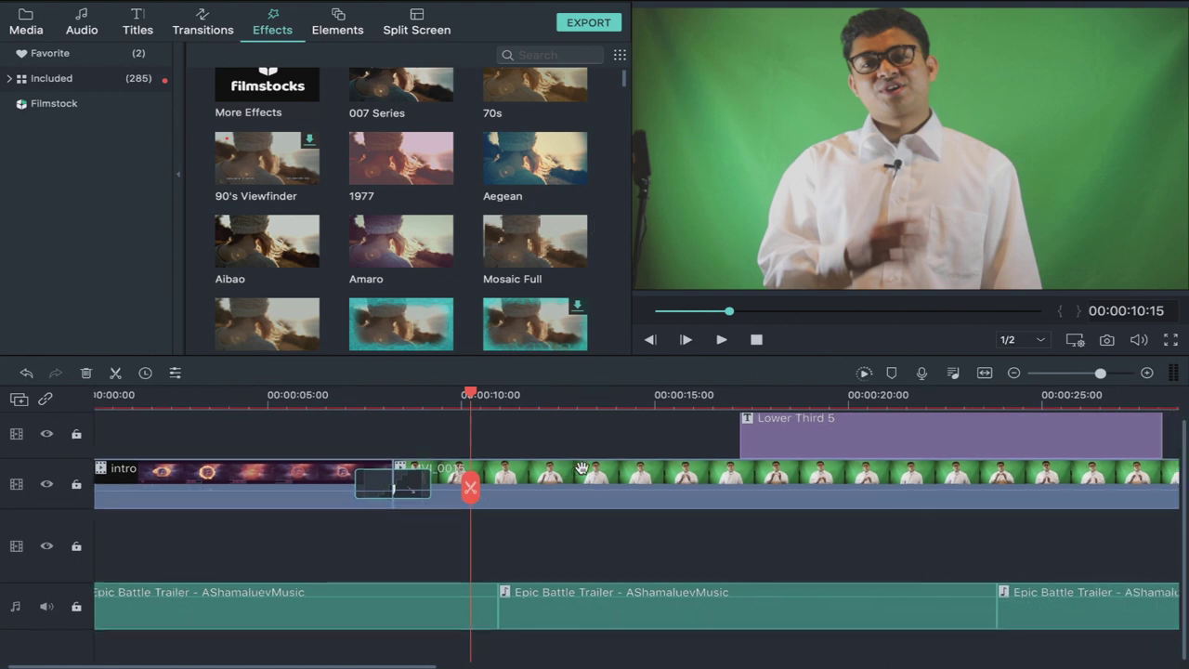
scroll(527, 319, down, 2)
scroll(526, 319, down, 1)
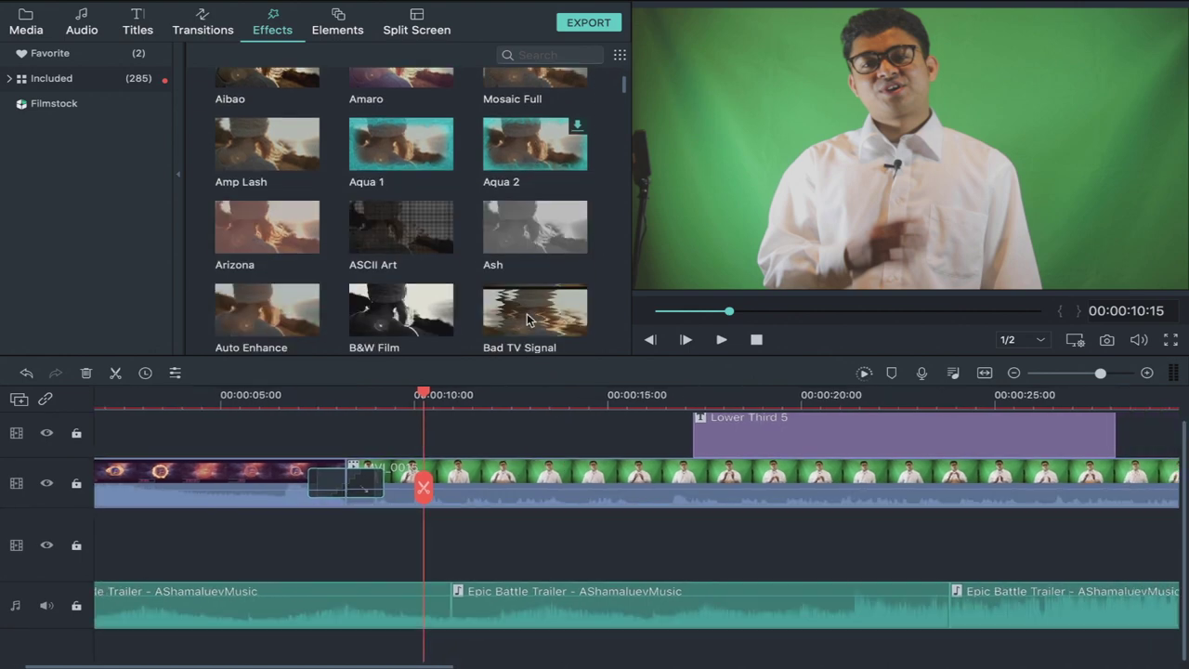
scroll(527, 320, up, 4)
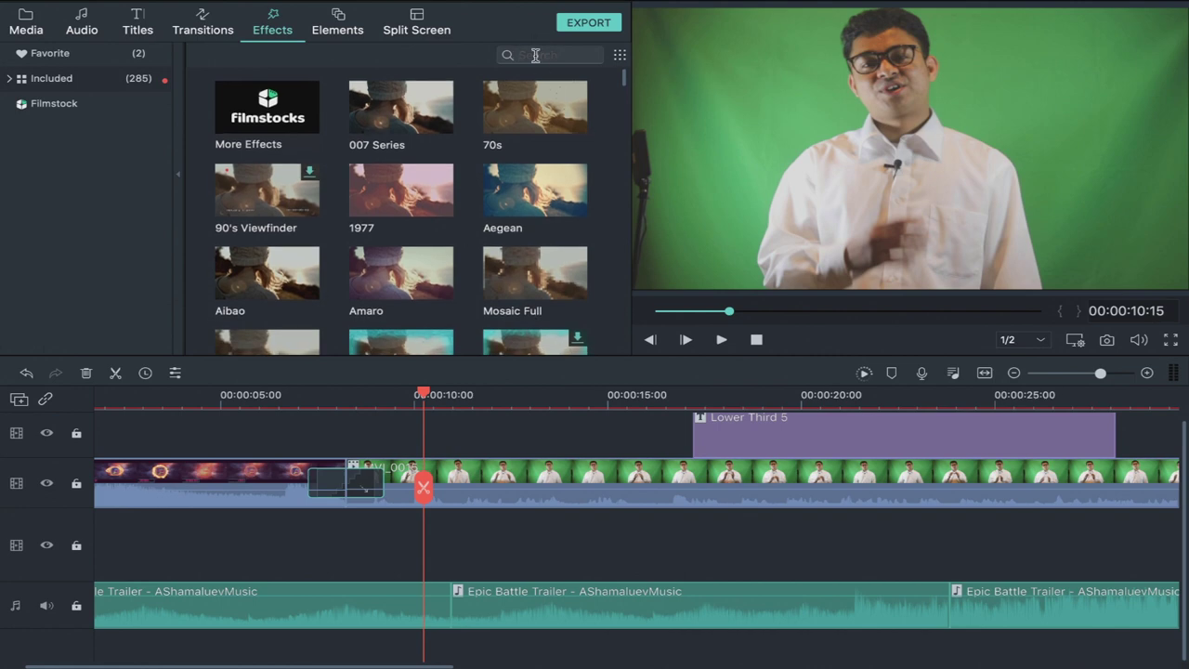
text(mo)
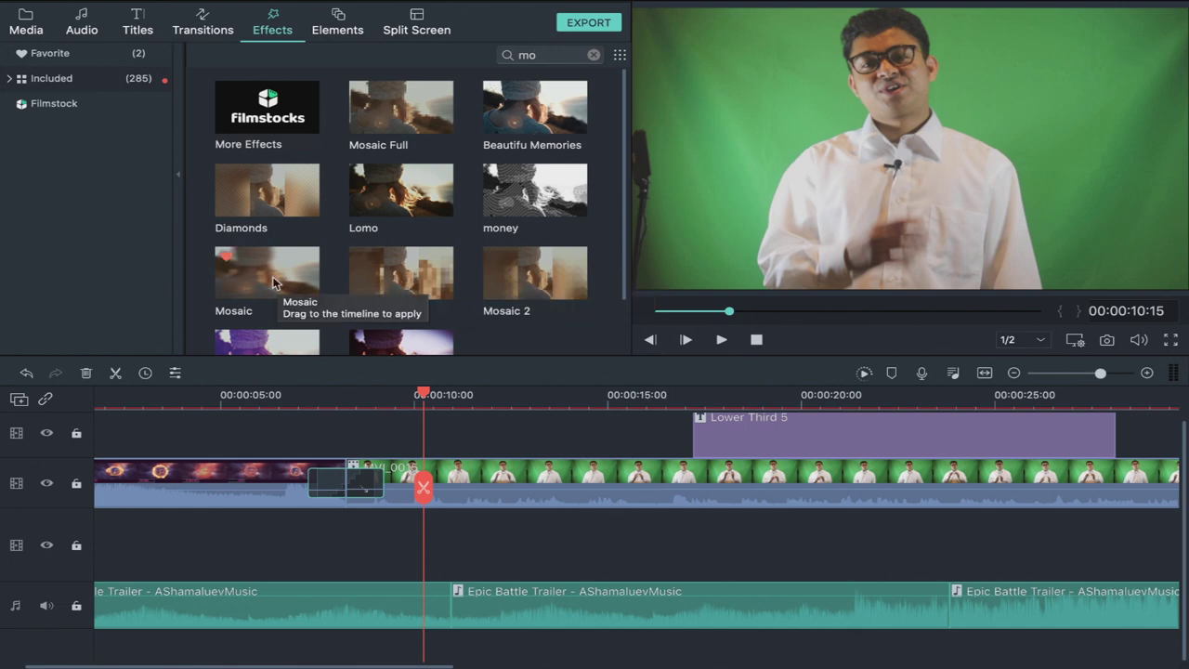
drag(273, 283, 398, 437)
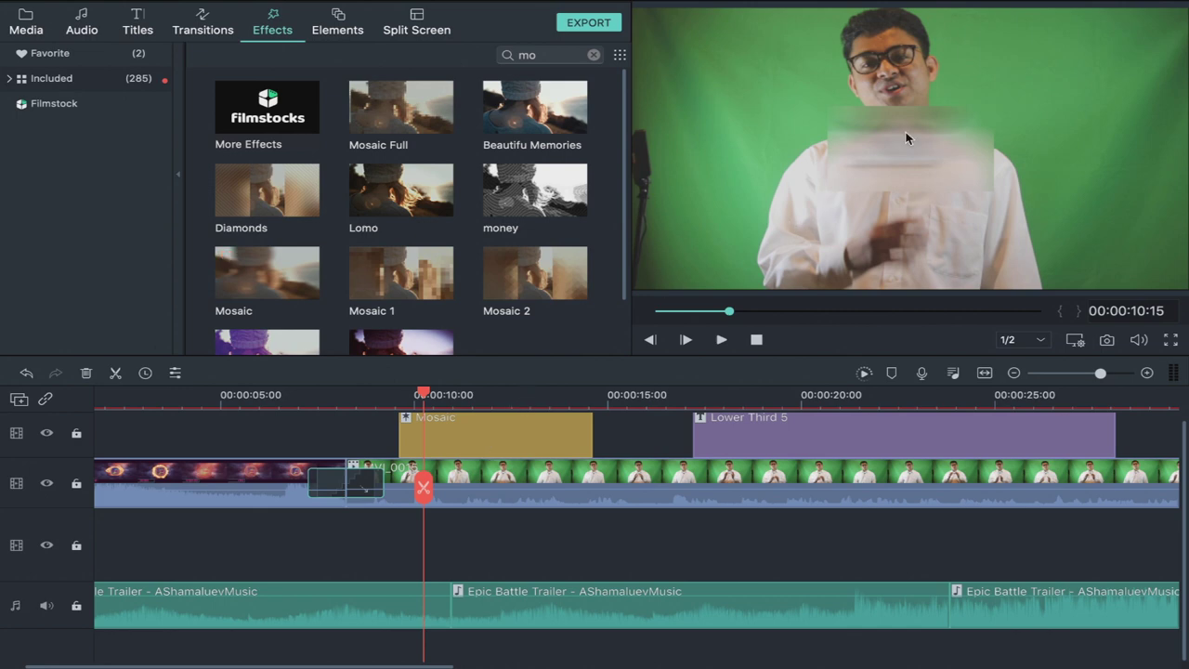
Move the Mosaic blur area over the presenter's shoulder and the adjacent green background, and accept the placement.
double_click(473, 452)
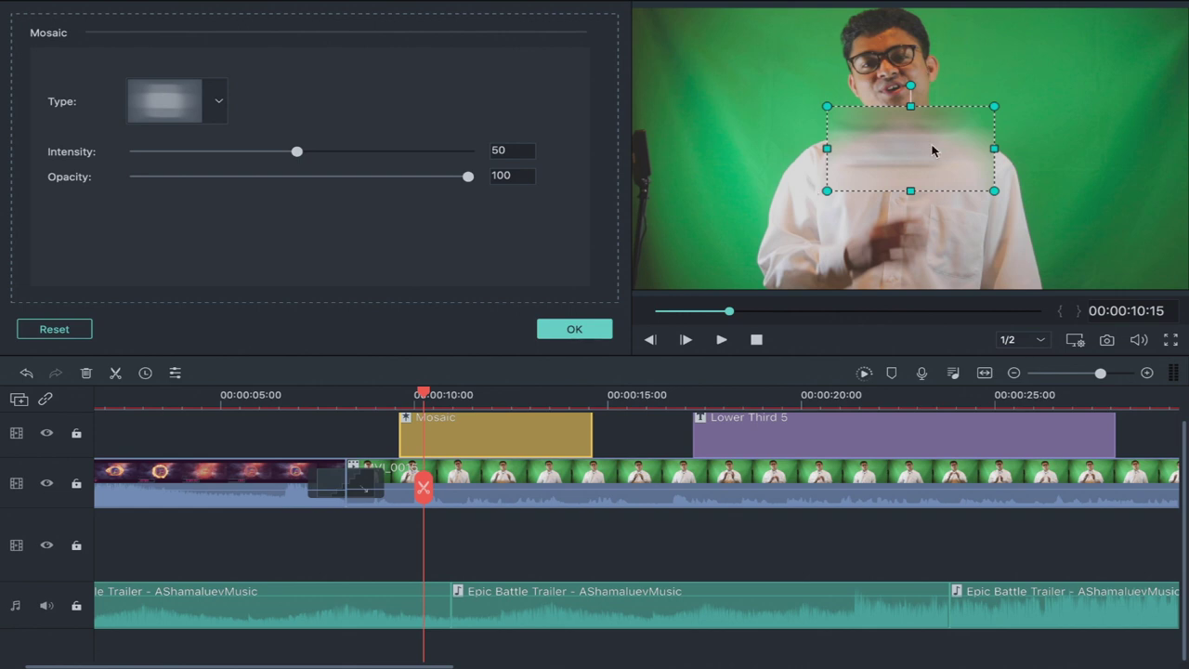
drag(913, 149, 1013, 178)
click(608, 331)
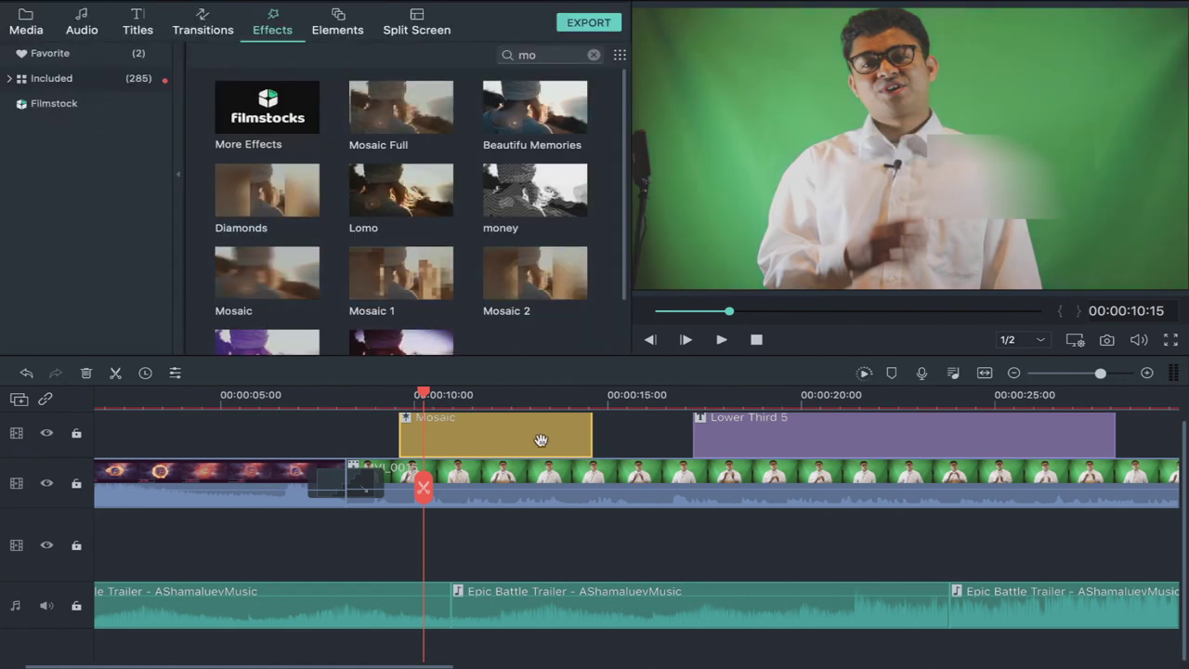
Set the Mosaic effect's intensity to 54.
double_click(527, 449)
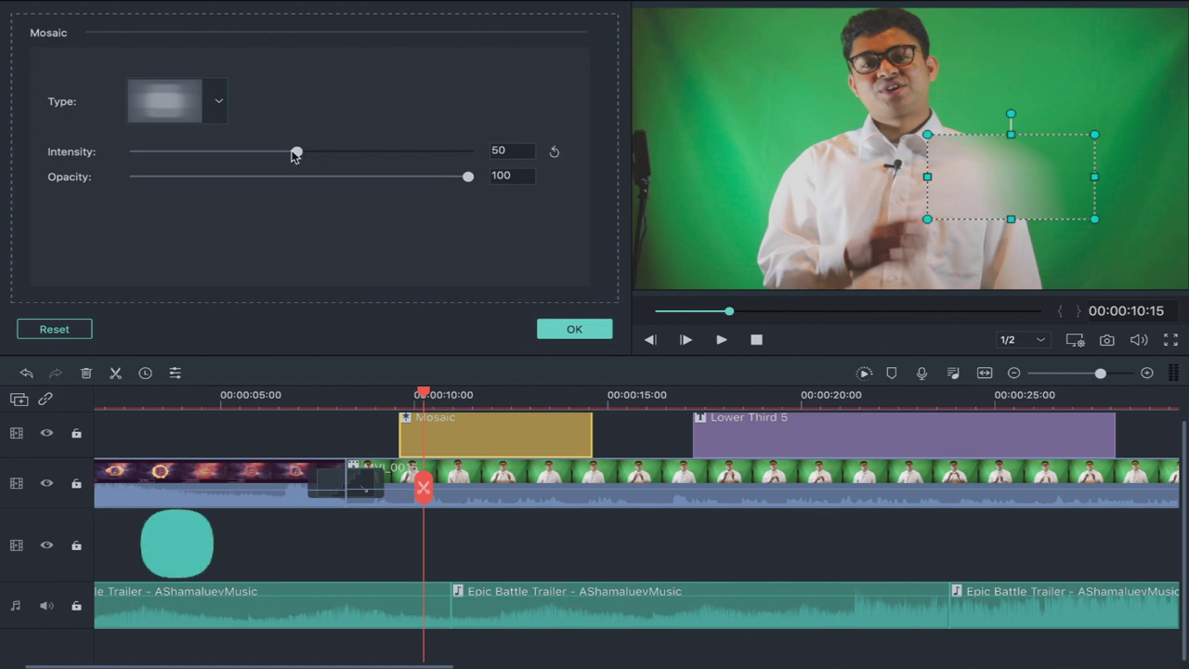
mouse_move(296, 152)
mouse_down()
mouse_move(422, 161)
mouse_move(217, 145)
mouse_move(312, 151)
mouse_up()
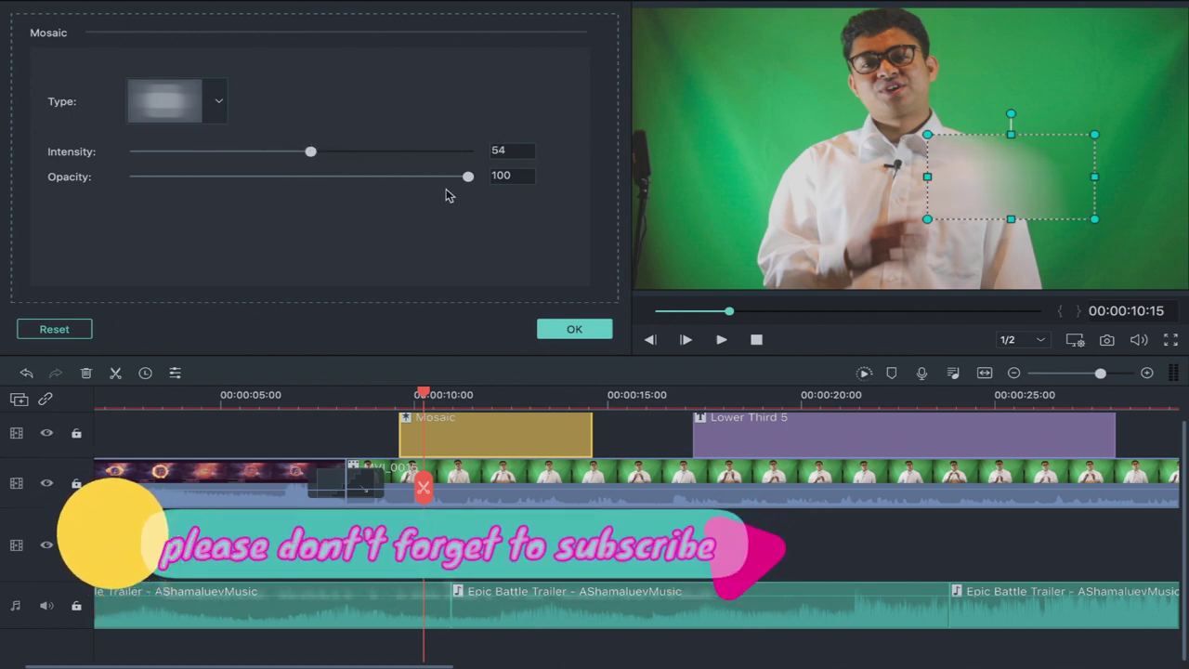
drag(453, 188, 496, 194)
click(575, 331)
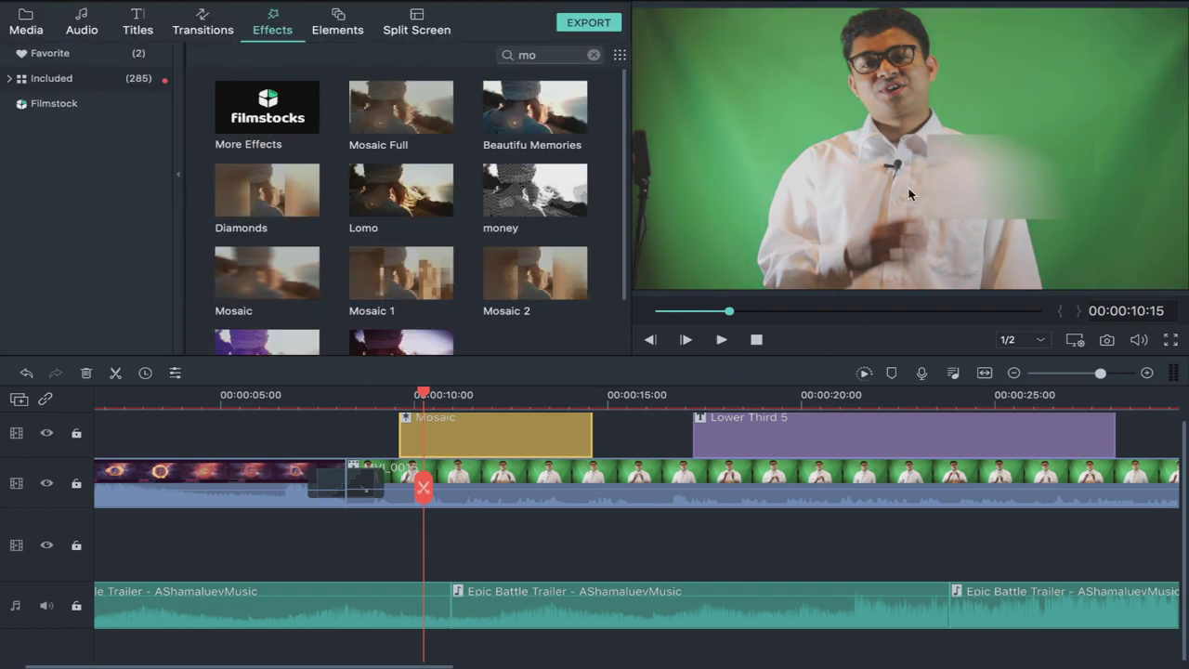
Reposition and resize the Mosaic area so it covers the presenter's whole face.
double_click(517, 435)
drag(984, 182, 871, 201)
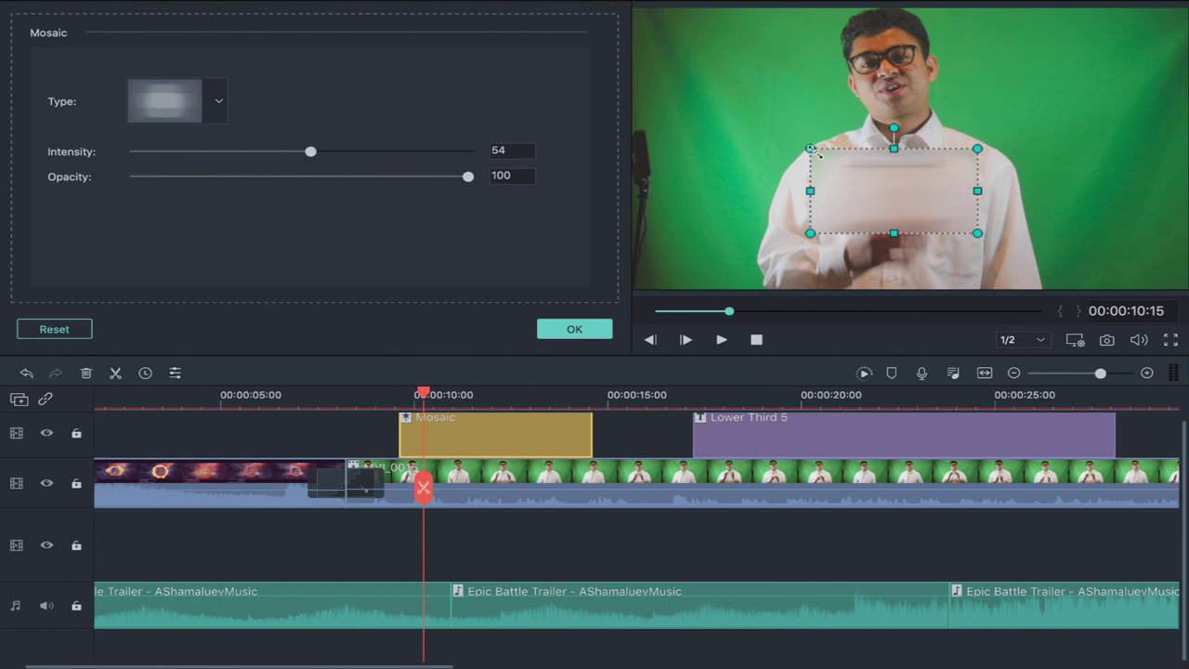
drag(809, 148, 894, 59)
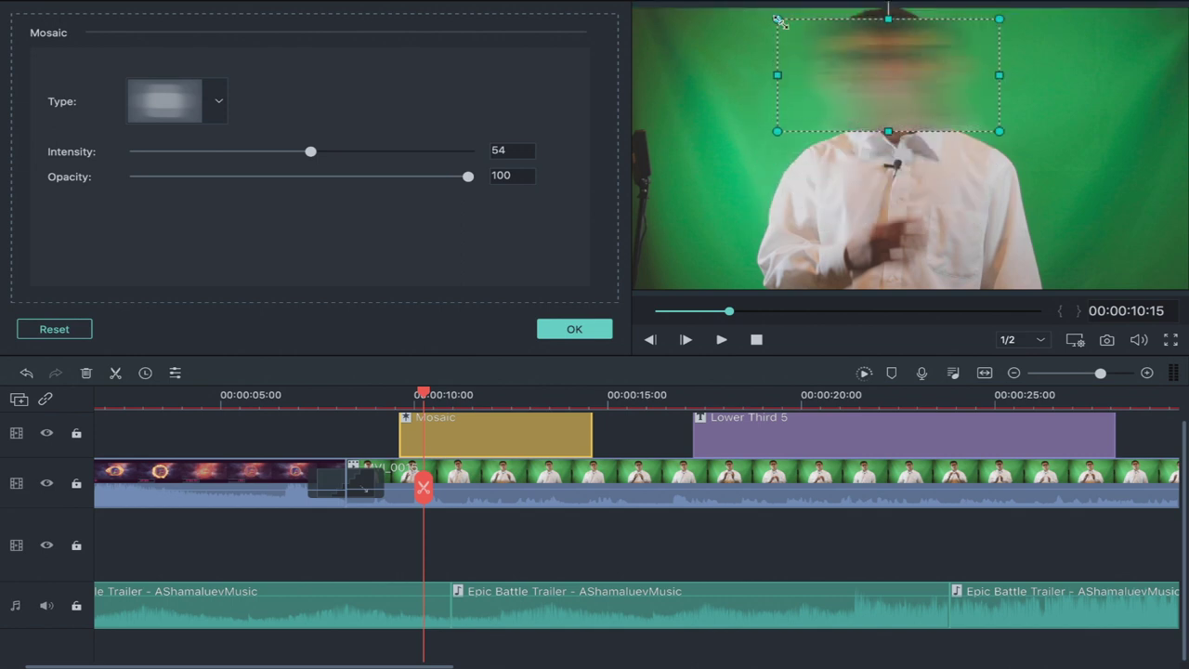
drag(780, 21, 827, 45)
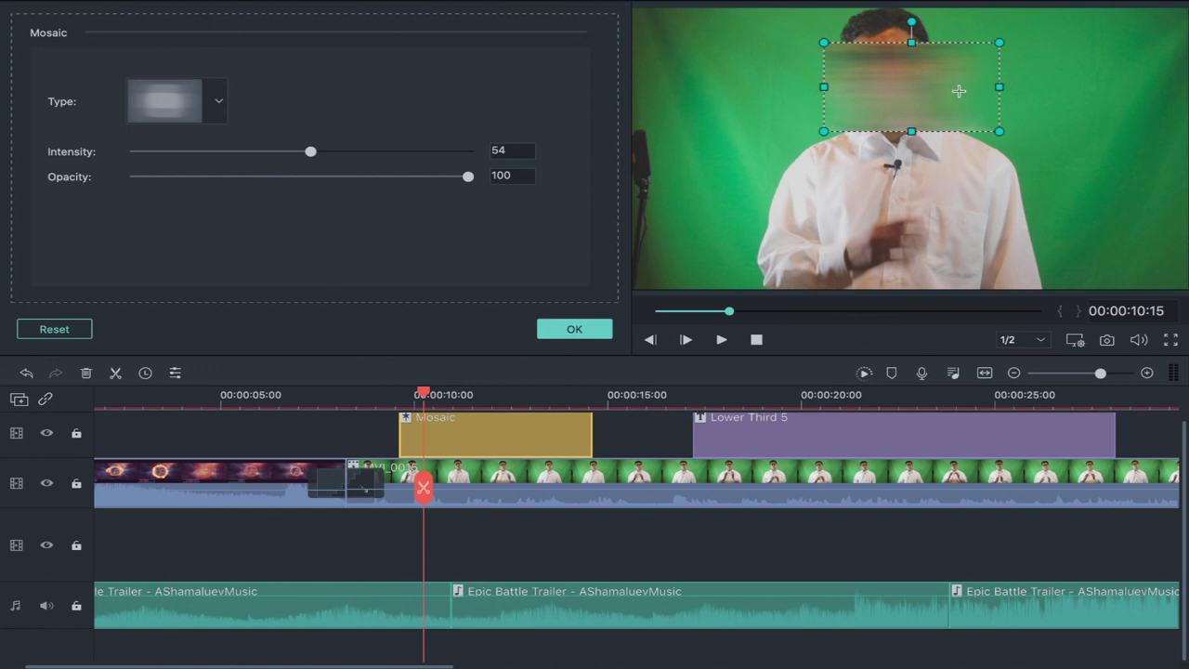
drag(959, 90, 927, 71)
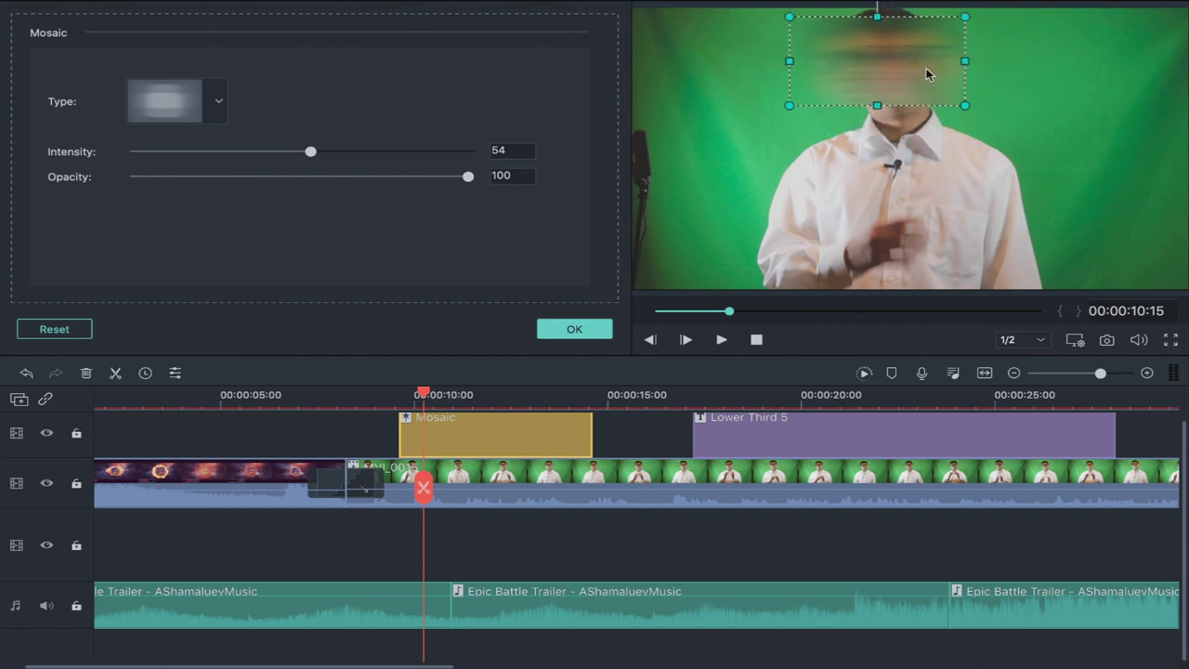
mouse_move(880, 105)
mouse_down()
mouse_move(882, 131)
mouse_move(879, 105)
mouse_up()
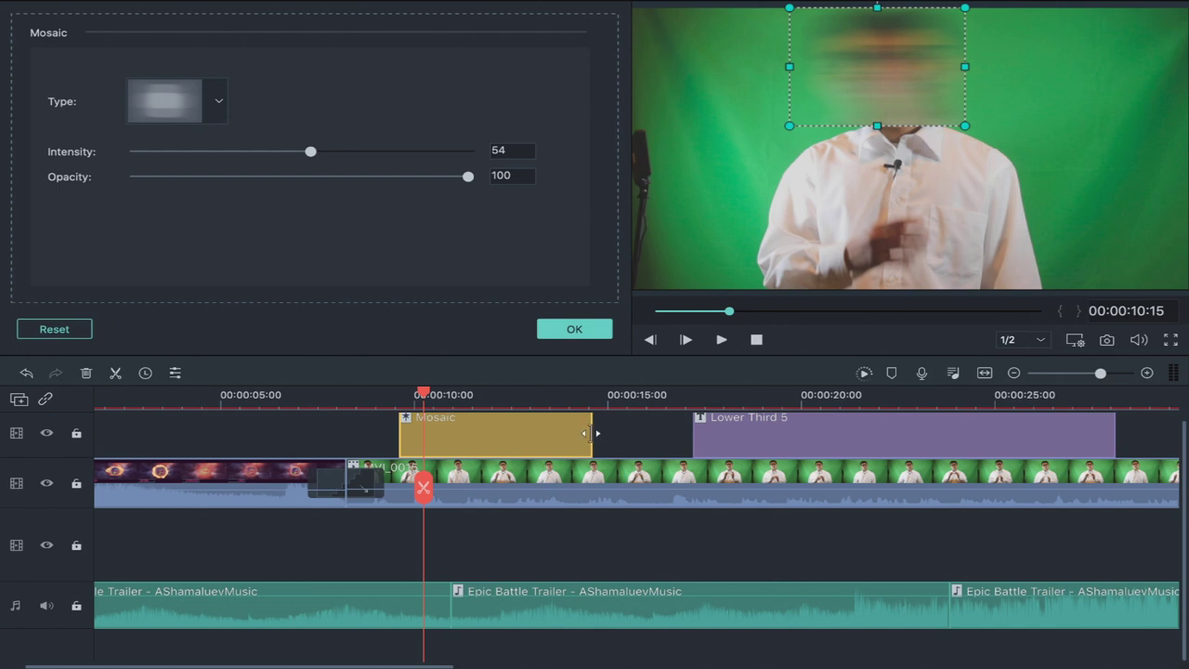
Trim the Mosaic clip to about 2 seconds and move it to start at about 11 seconds.
drag(589, 433, 666, 431)
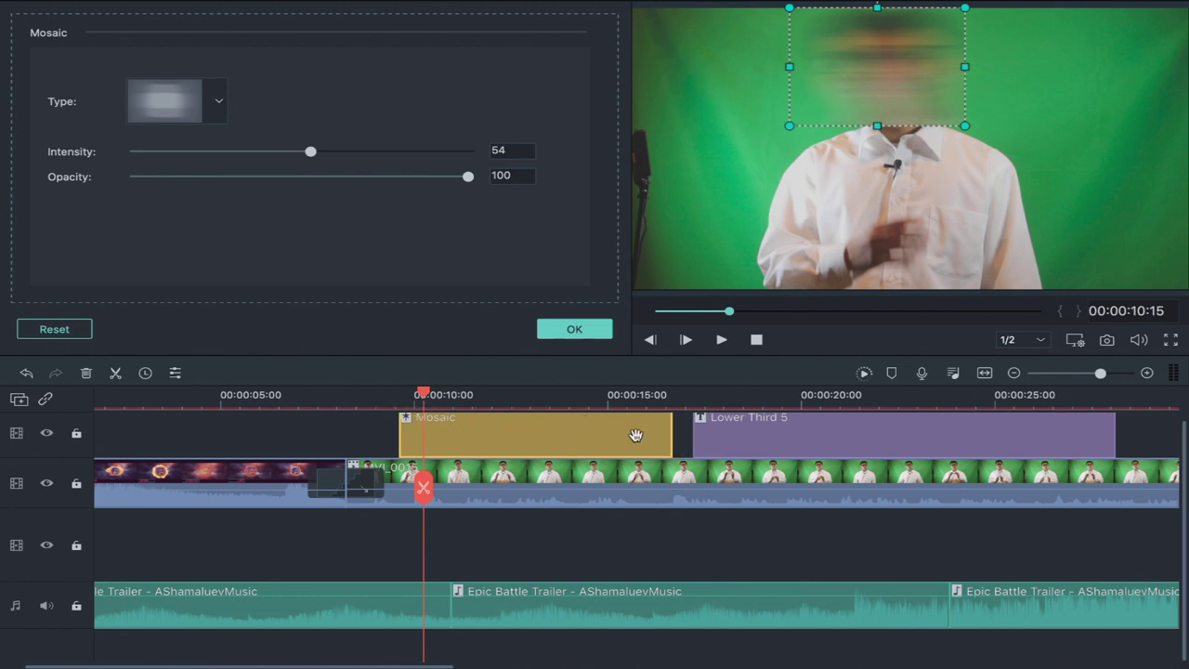
drag(665, 430, 472, 429)
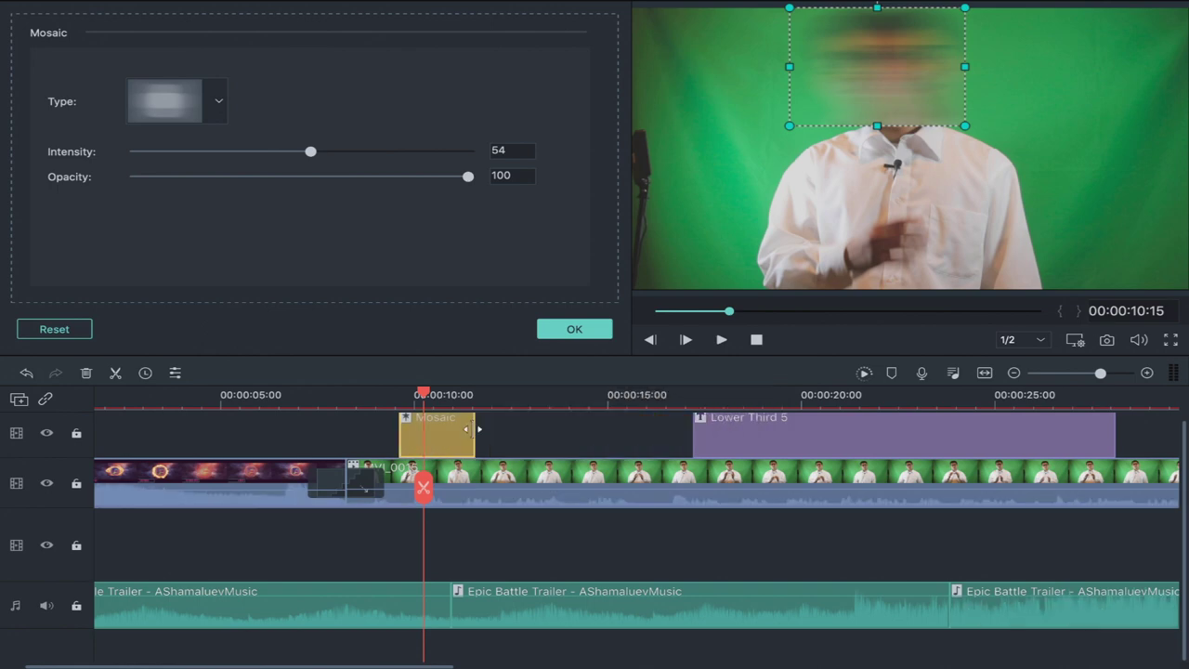
click(390, 404)
drag(441, 439, 504, 448)
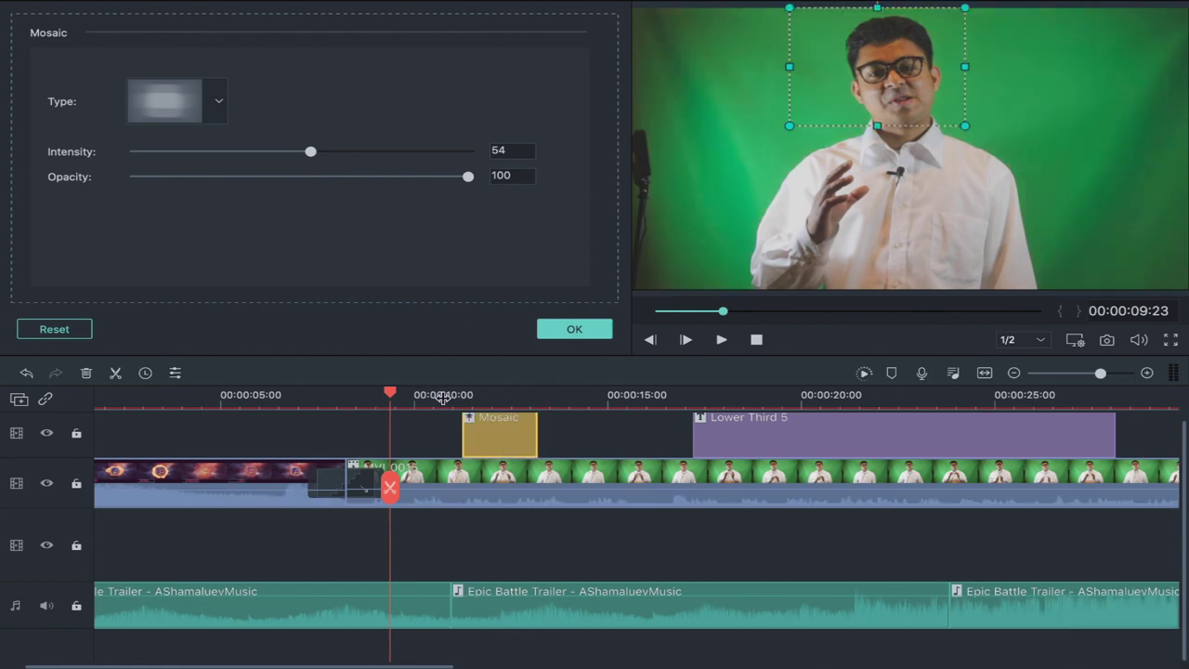
Play the Mosaic section from 00:00:10:46 to check the face blur, and close the effect settings.
click(444, 397)
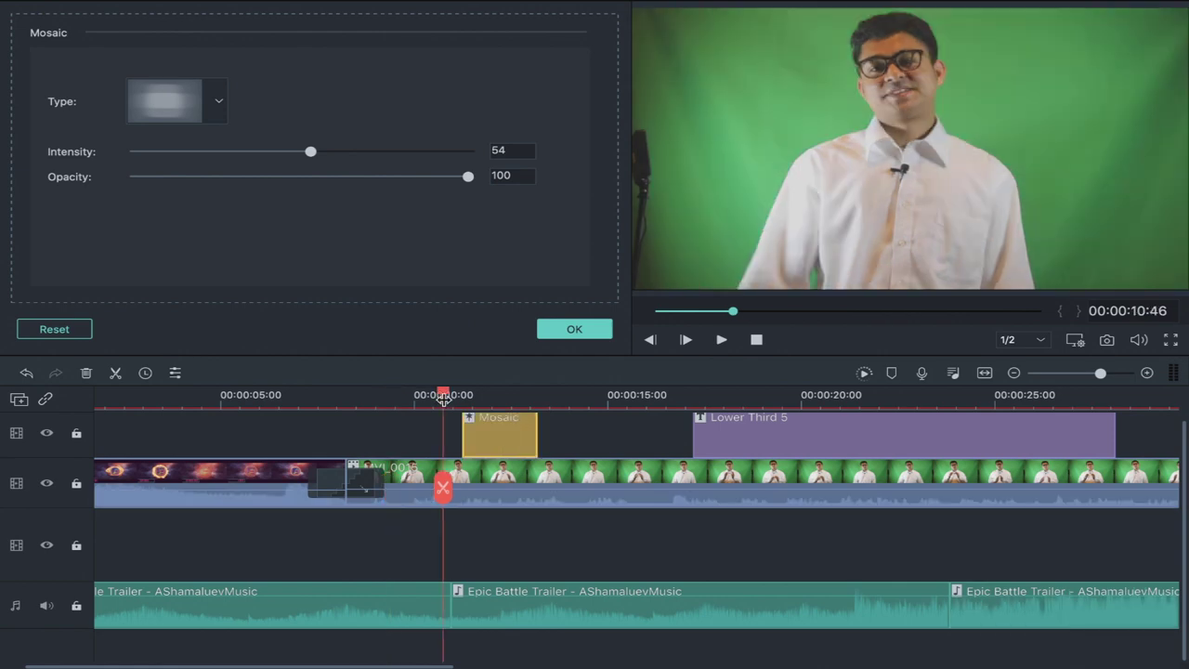
key(space)
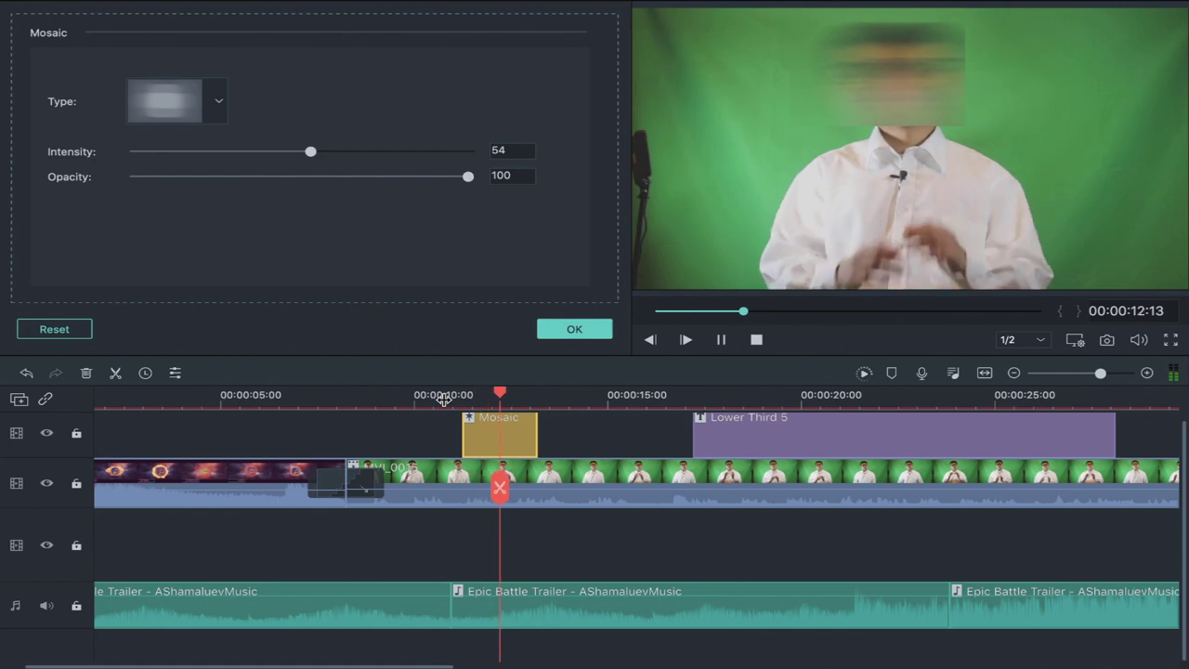
key(space)
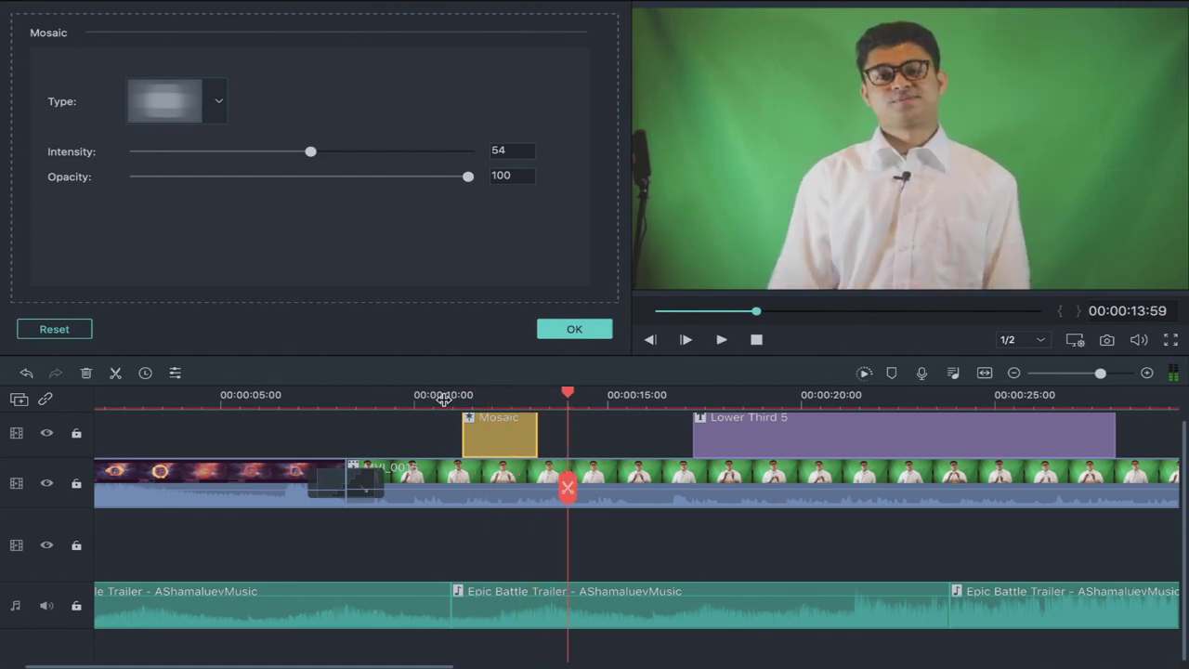
click(548, 333)
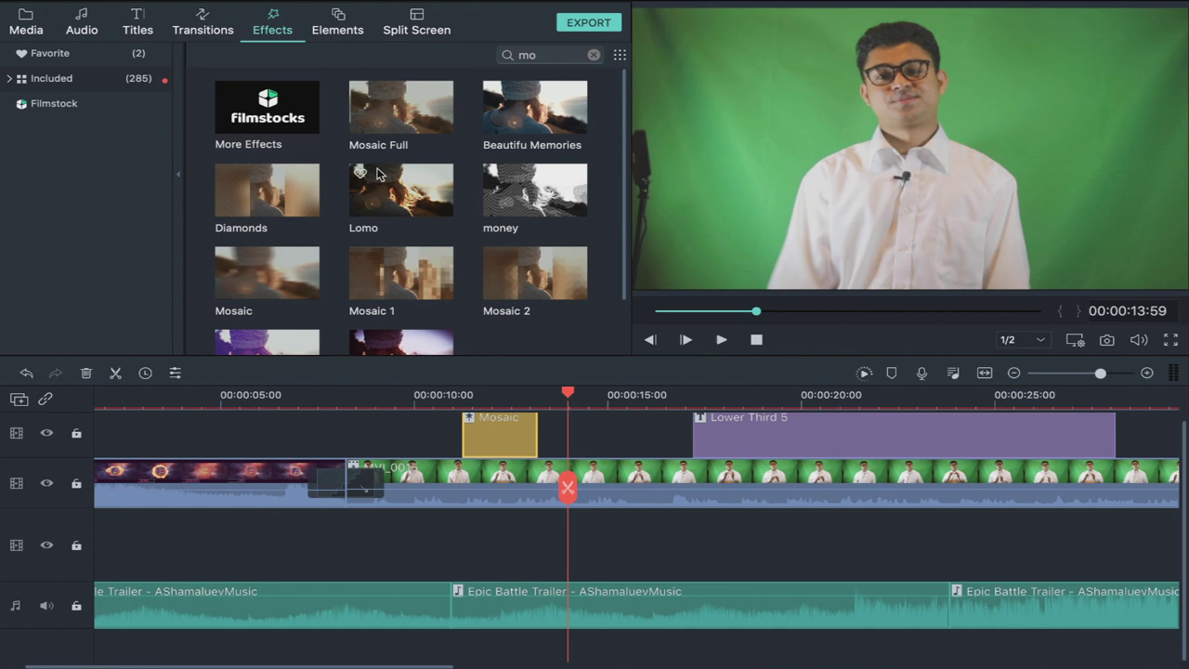
Browse the library of elements, including the badge, travel, pet and black and white tutorial arrow graphics.
click(337, 30)
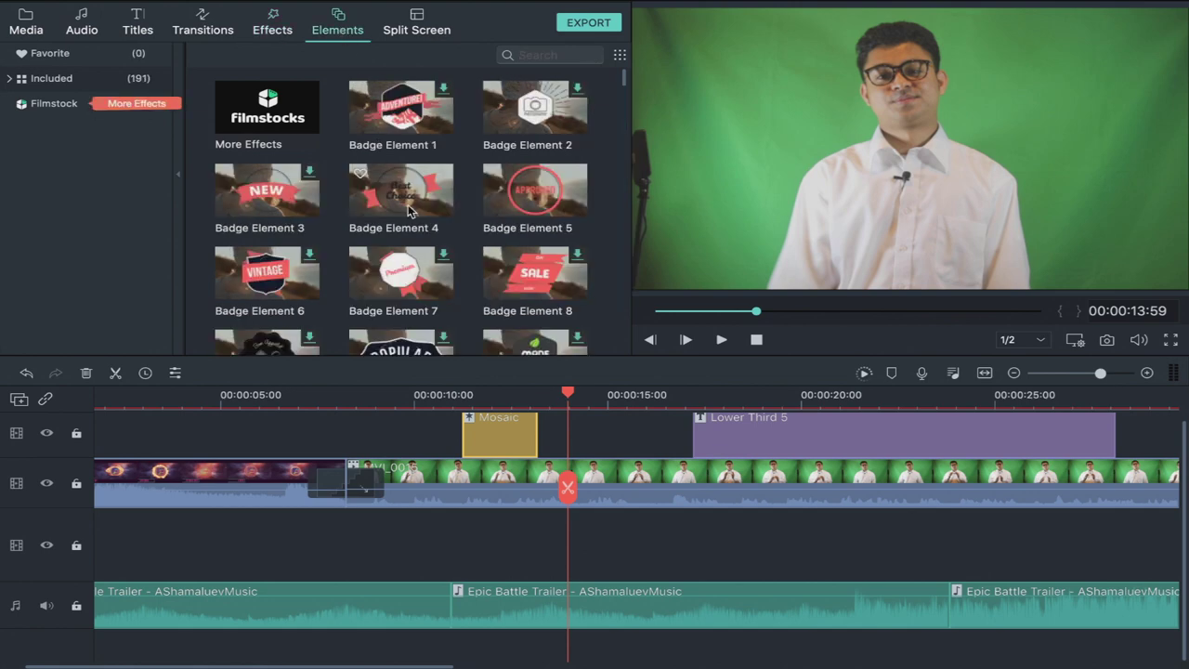
scroll(411, 212, down, 10)
scroll(411, 212, down, 10)
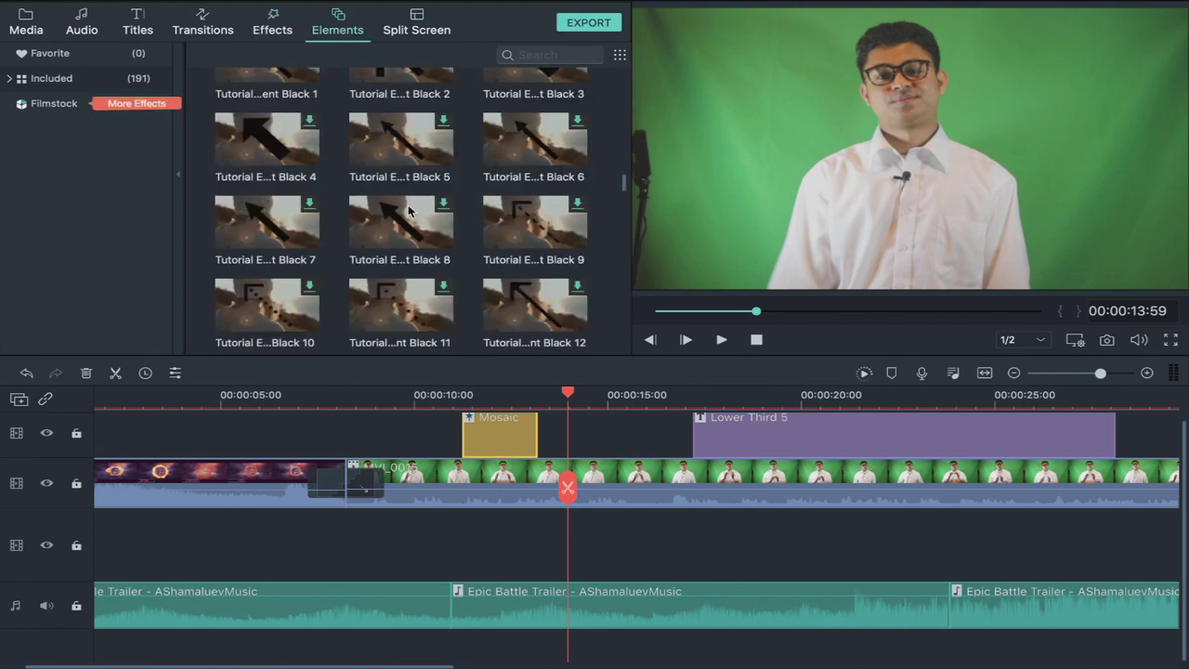
scroll(410, 212, down, 4)
scroll(410, 212, up, 10)
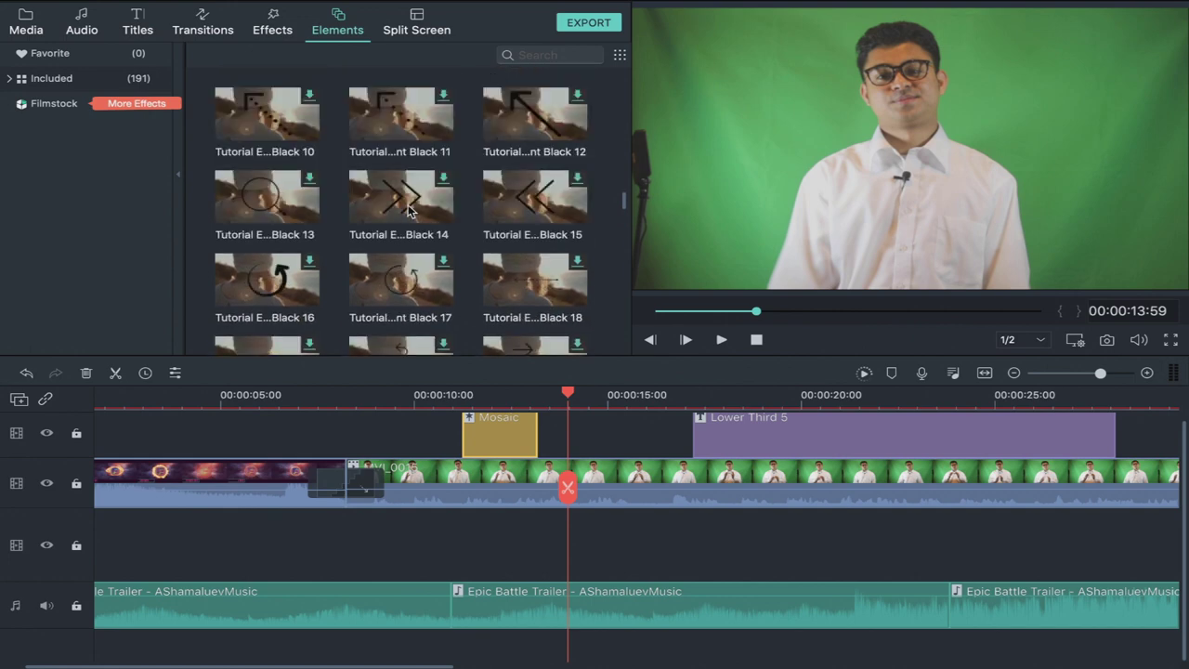
scroll(363, 119, up, 8)
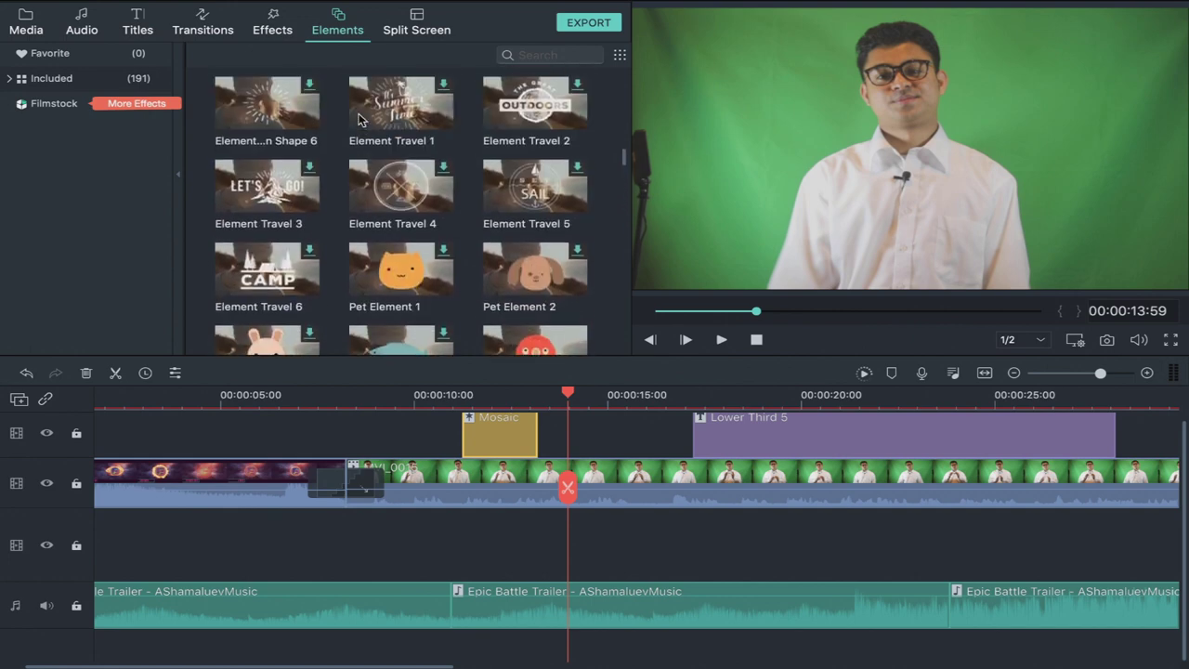
scroll(362, 119, down, 10)
scroll(362, 119, down, 12)
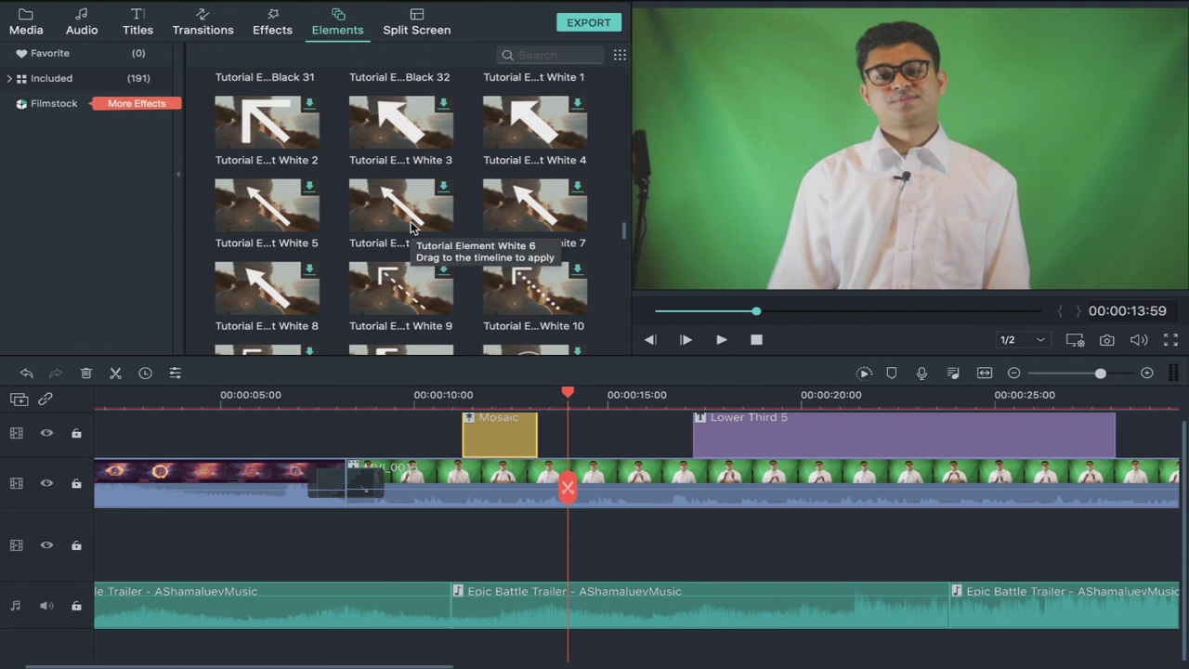
Move Lower Third 5 to start at about 22 seconds and add Tutorial Element White 8 before it at about 15 seconds.
scroll(659, 433, right, 5)
scroll(656, 434, left, 1)
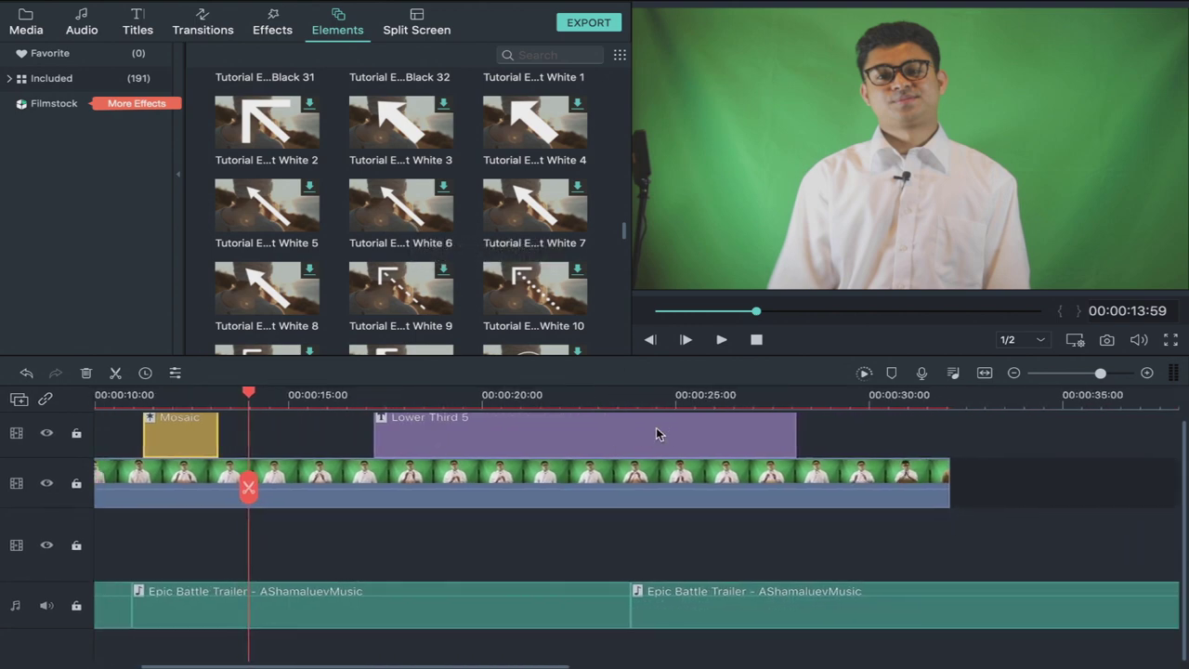
drag(657, 433, 836, 433)
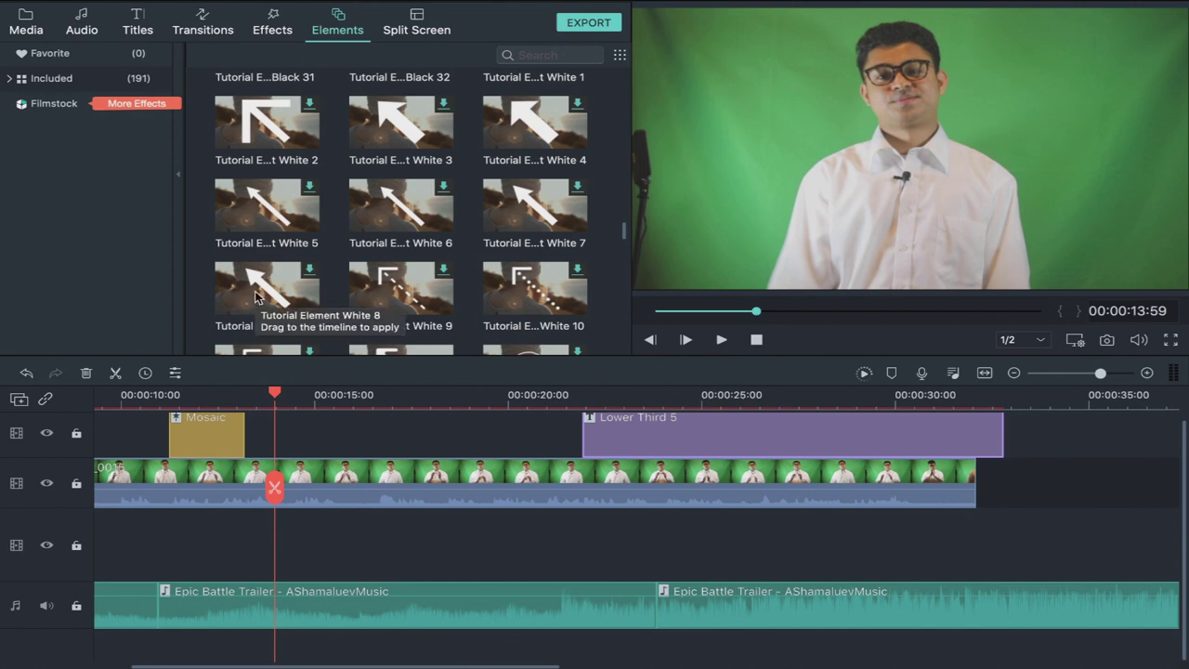
drag(267, 283, 445, 439)
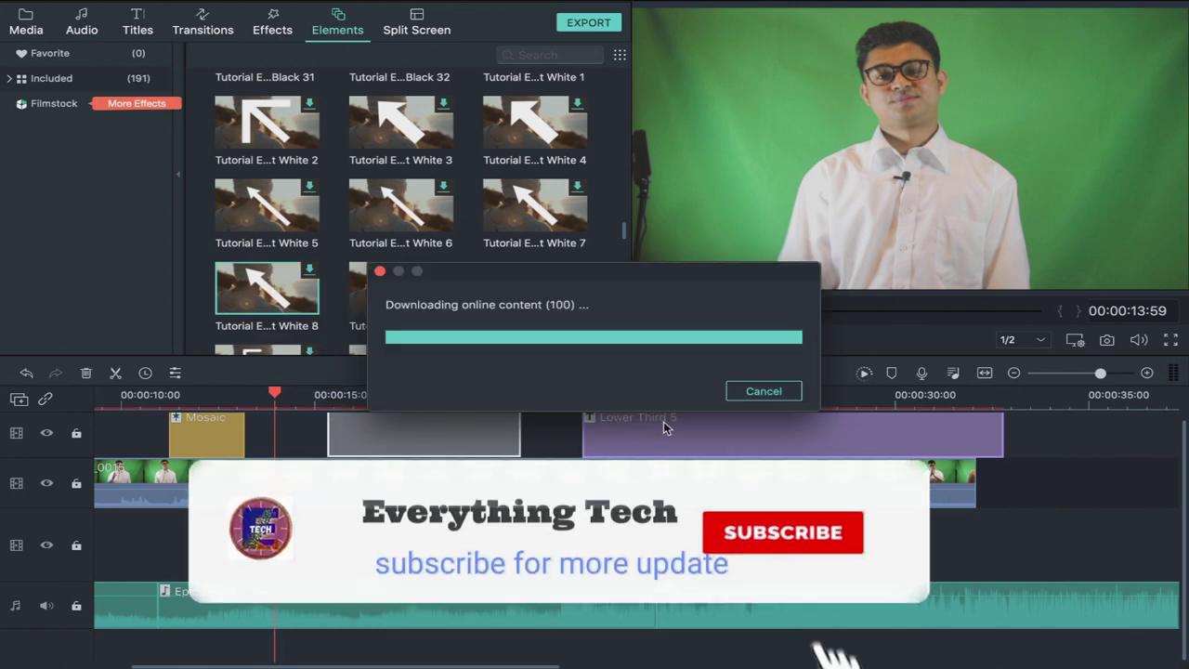
Scale the Tutorial Element White 8 arrow to about 52.4% and position it at about X -428.8, Y -6.4, beside the speaker.
double_click(406, 444)
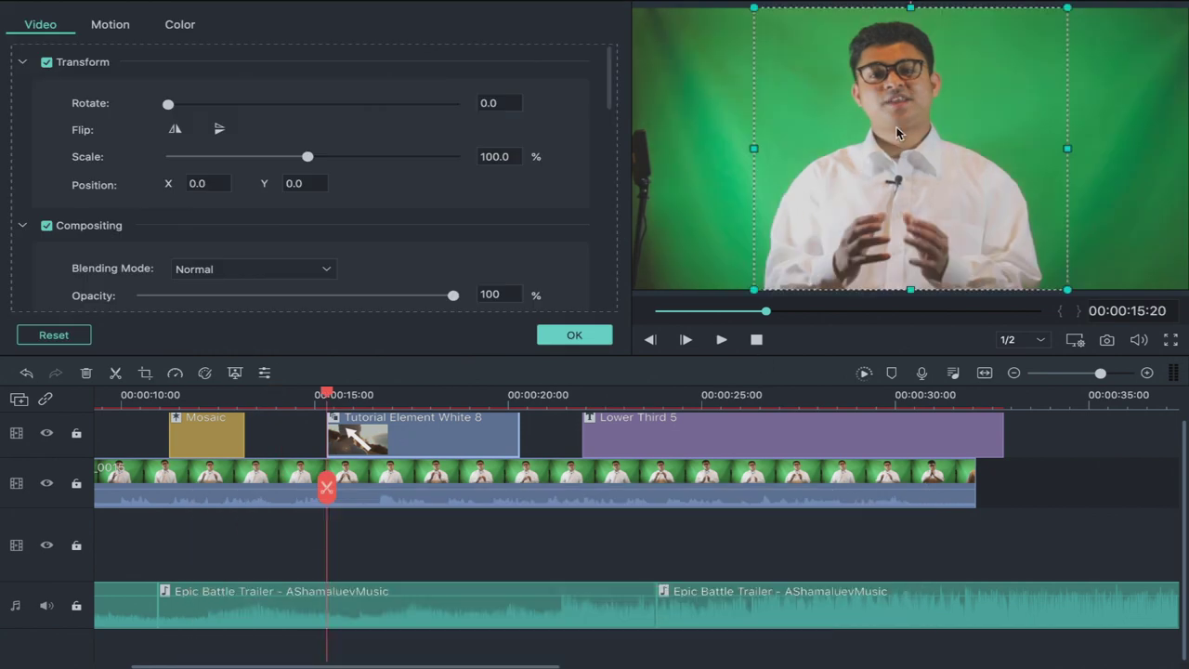
drag(925, 141, 907, 175)
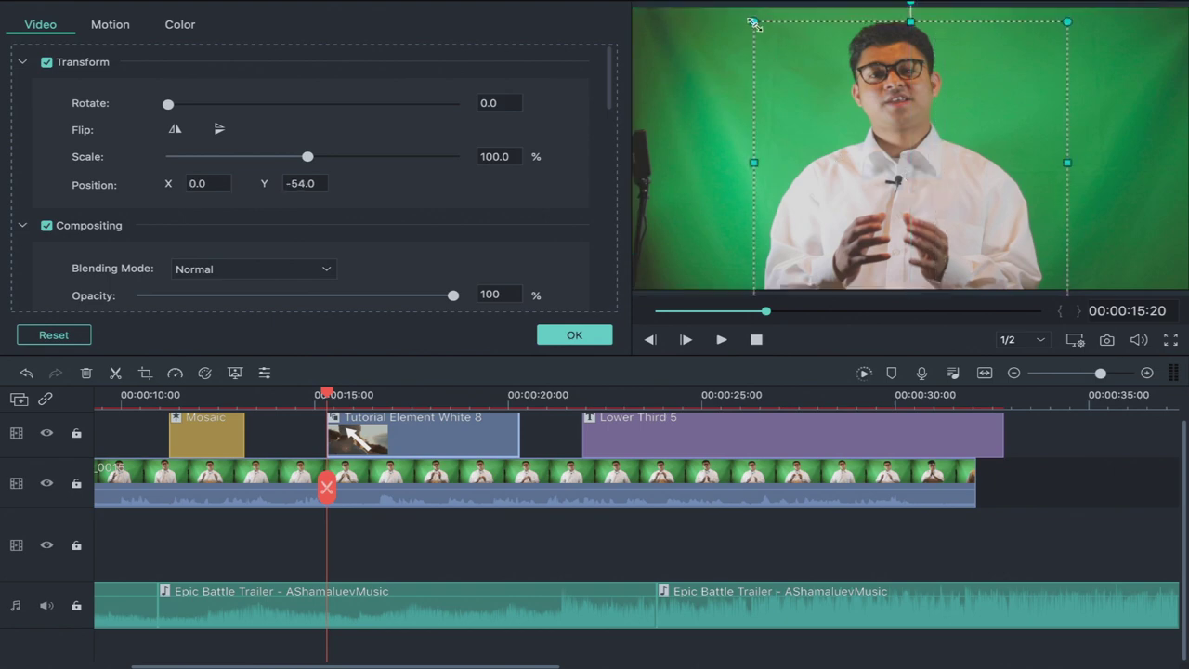
drag(754, 25, 991, 167)
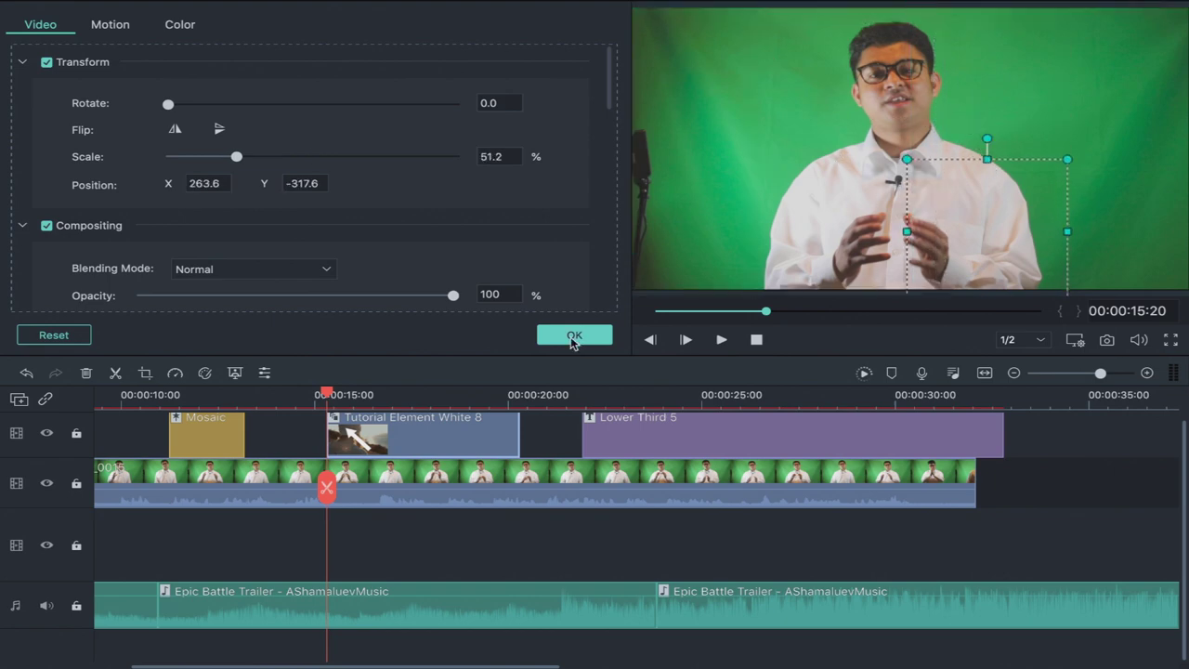
click(383, 407)
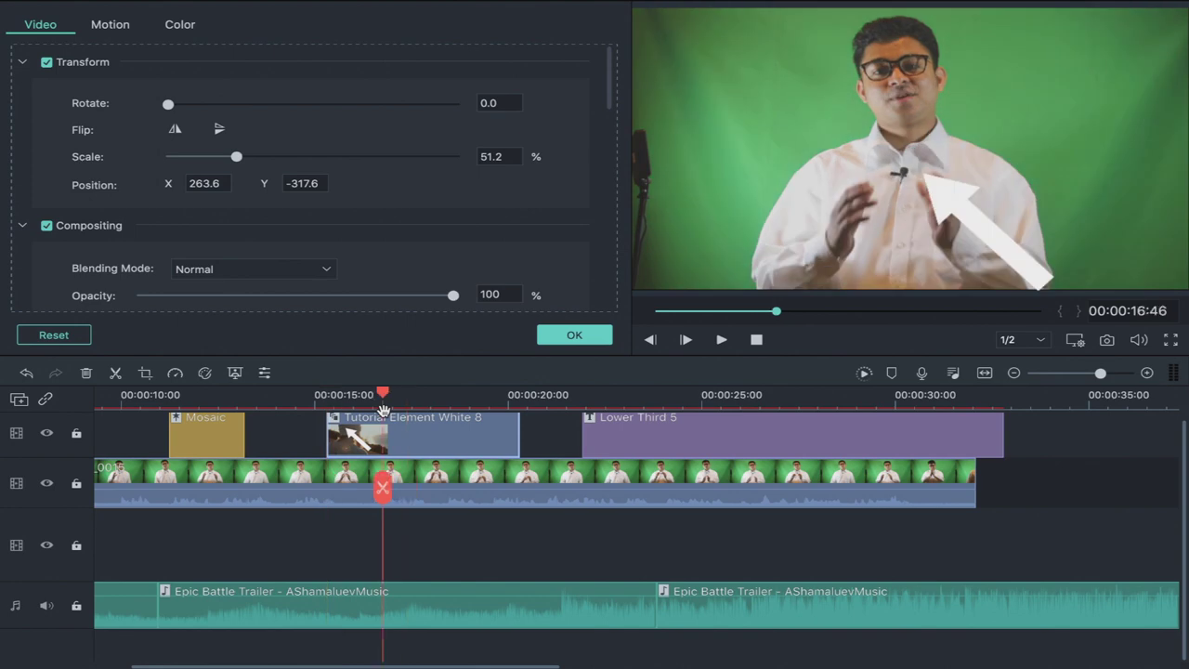
click(960, 208)
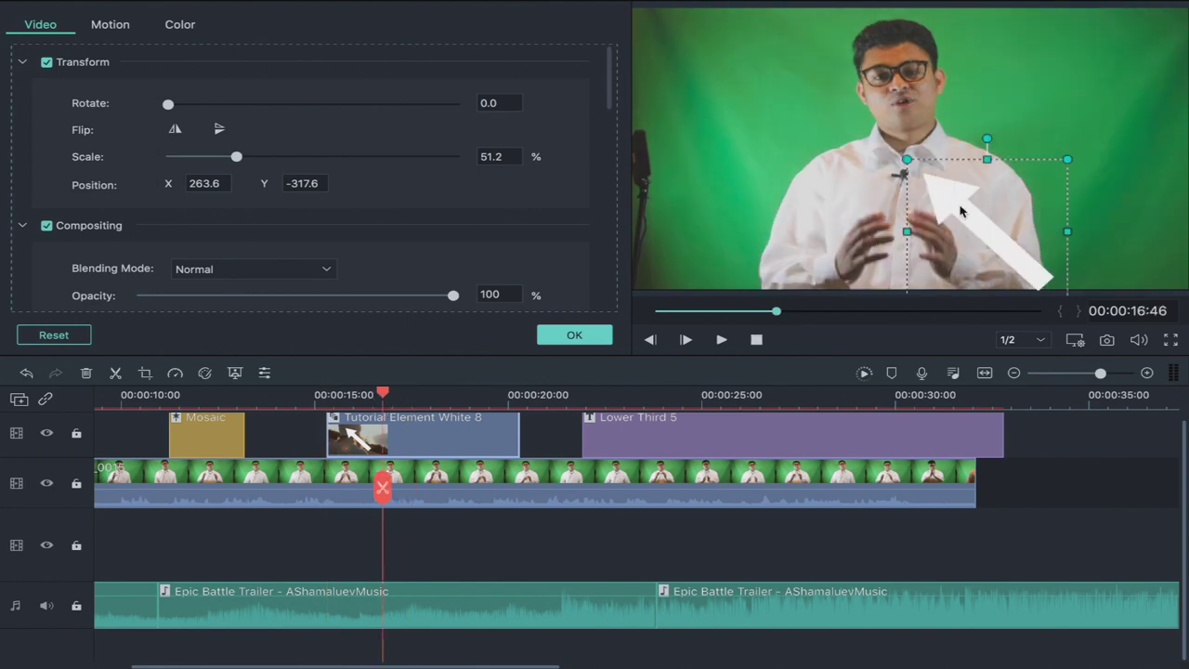
drag(959, 204, 758, 134)
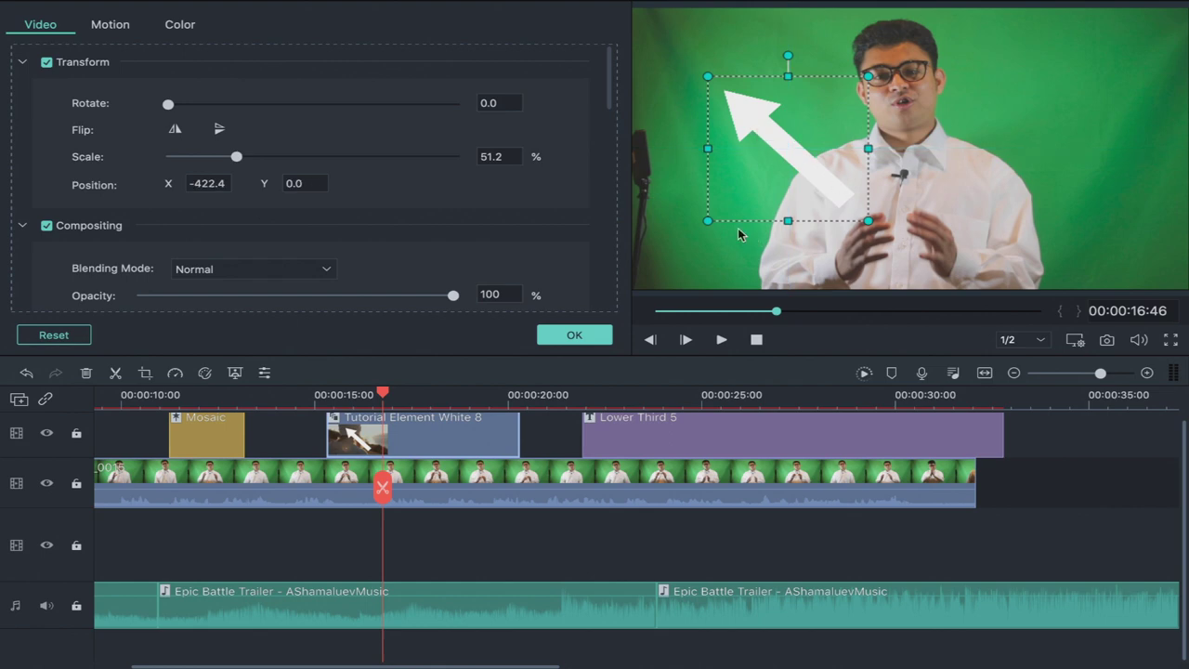
mouse_move(708, 217)
mouse_down()
mouse_move(788, 111)
mouse_move(814, 101)
mouse_move(705, 224)
mouse_up()
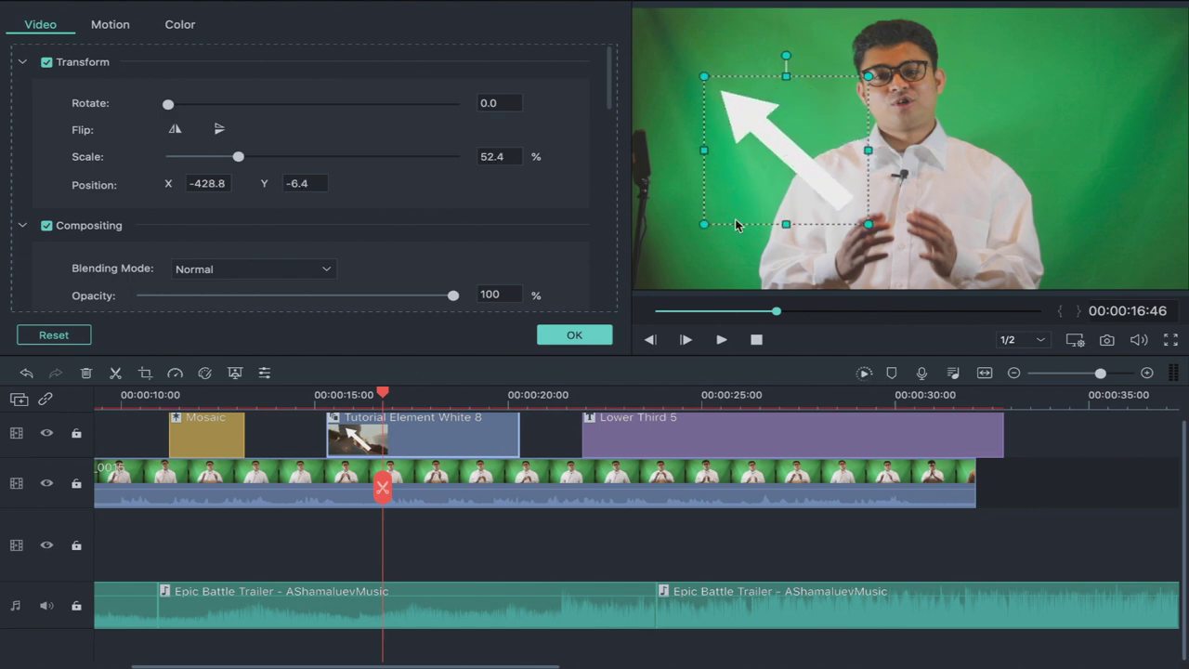
Review the arrow element's video, motion and color settings, including transform, compositing and white balance, and close them.
click(119, 30)
click(185, 28)
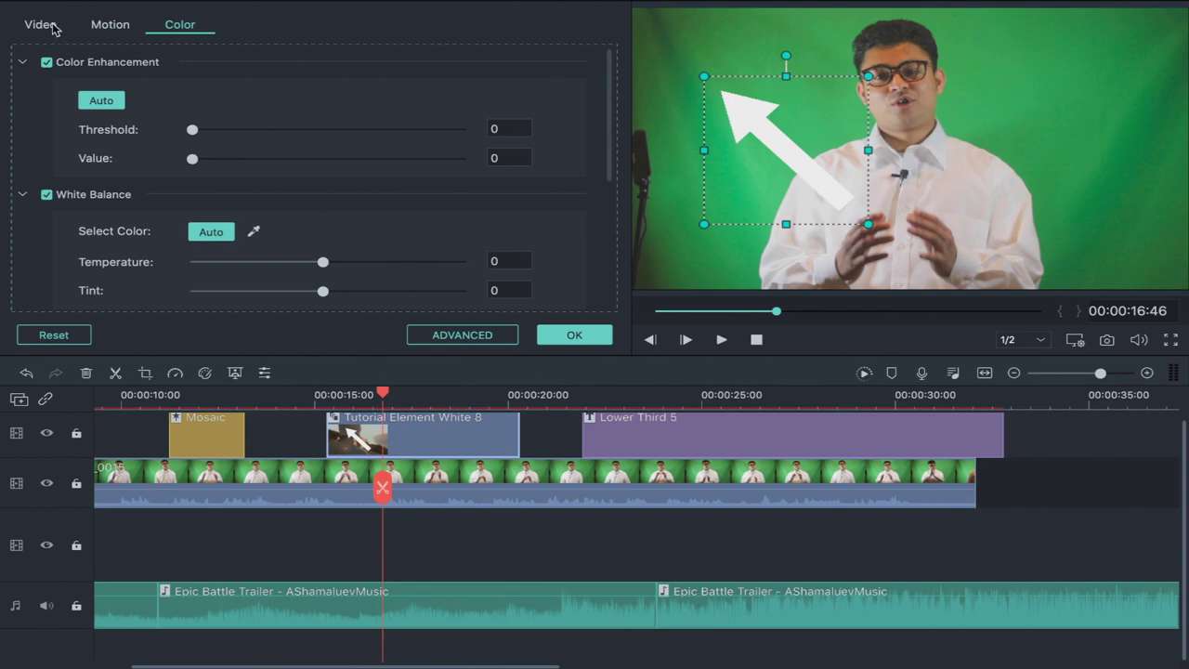
click(53, 28)
click(580, 337)
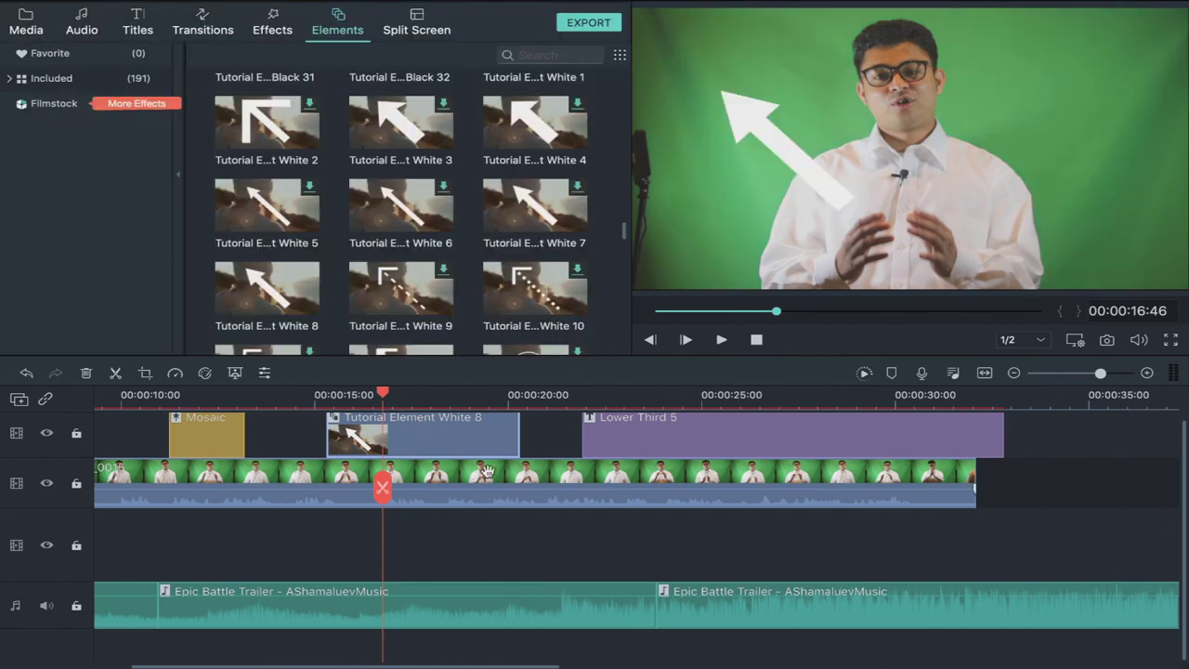
double_click(437, 445)
scroll(271, 284, down, 5)
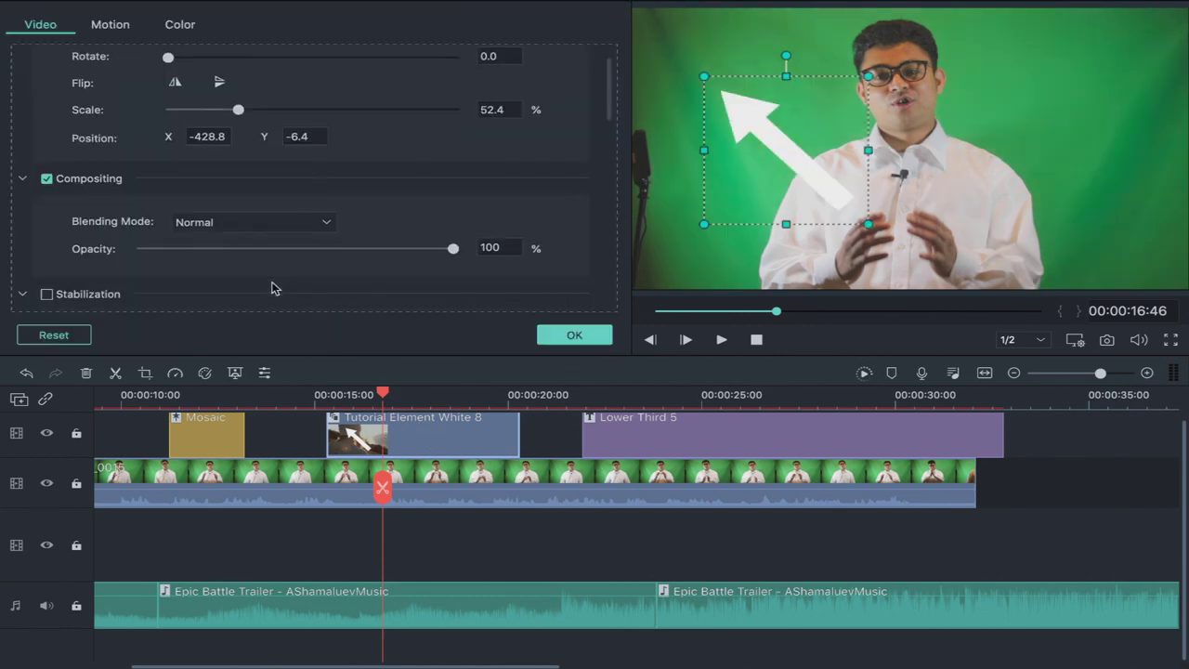
scroll(274, 288, up, 5)
scroll(271, 288, down, 5)
scroll(271, 288, up, 5)
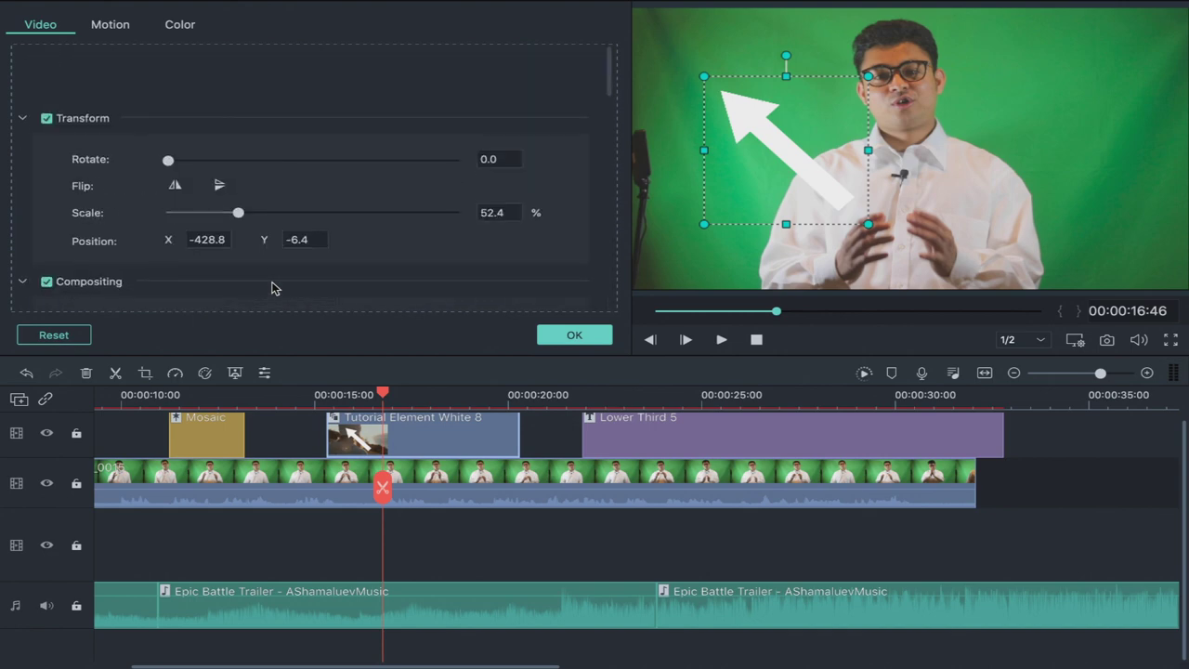
scroll(271, 288, down, 5)
scroll(273, 288, up, 6)
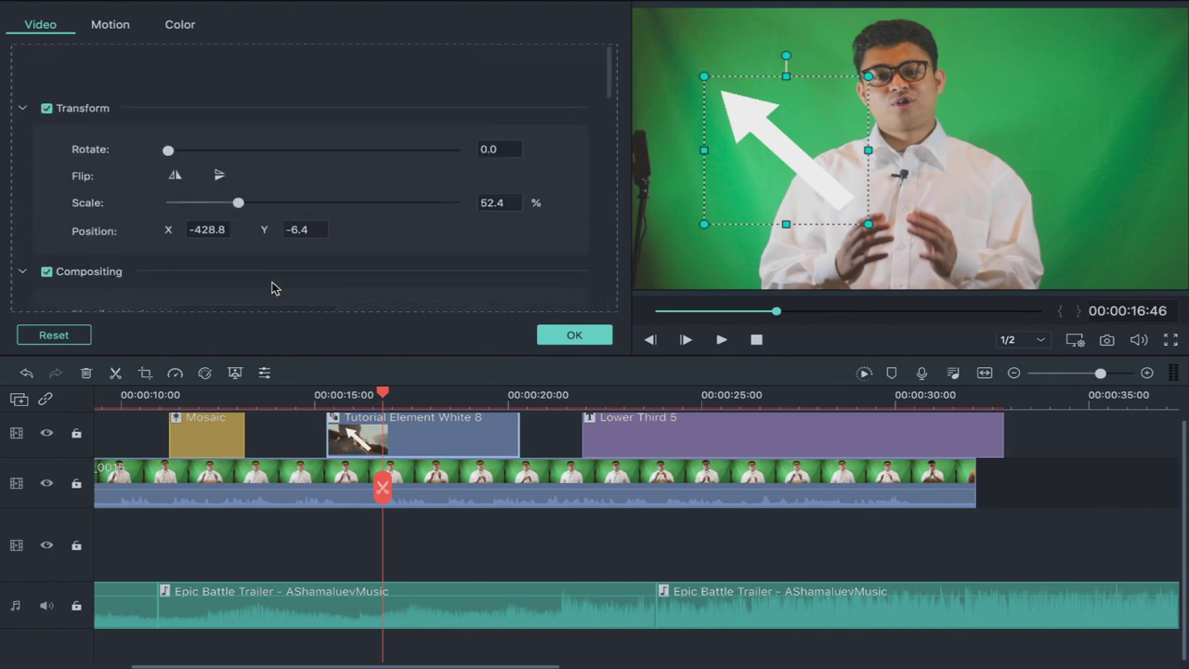
click(120, 25)
click(181, 25)
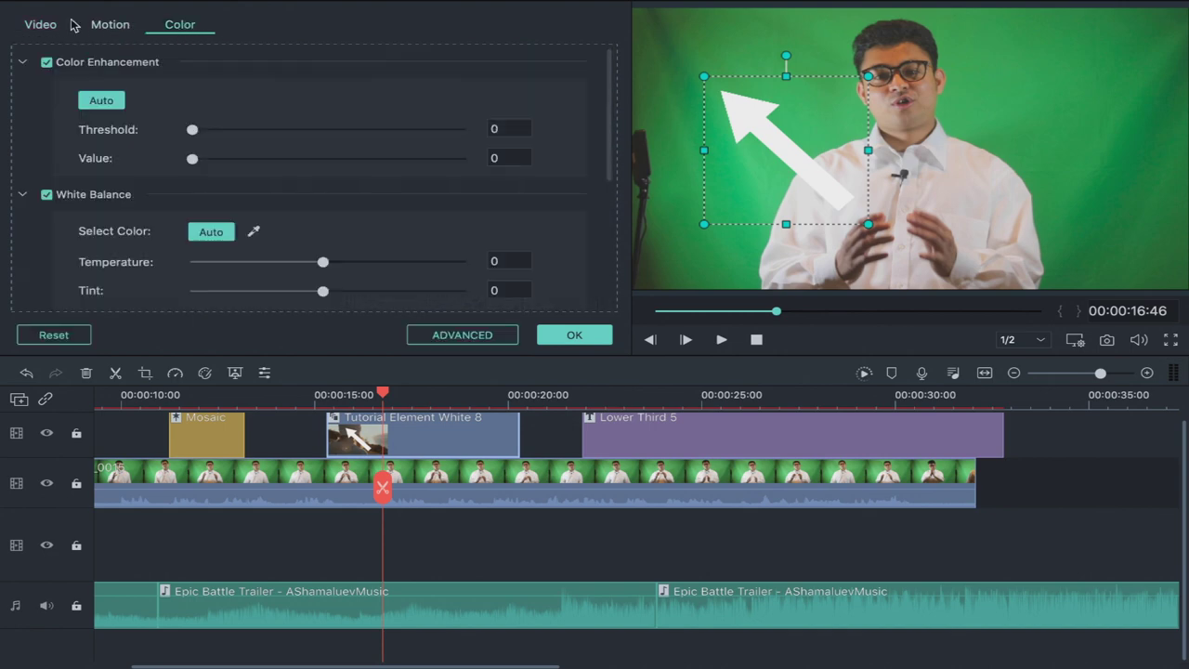
click(42, 26)
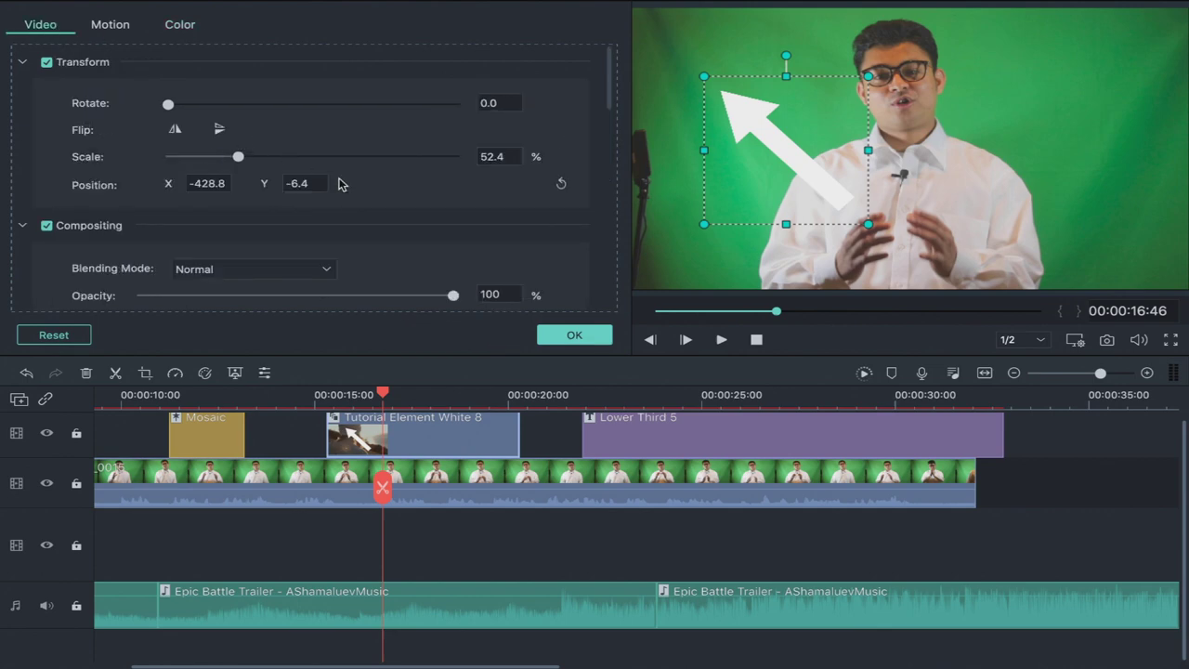
click(568, 336)
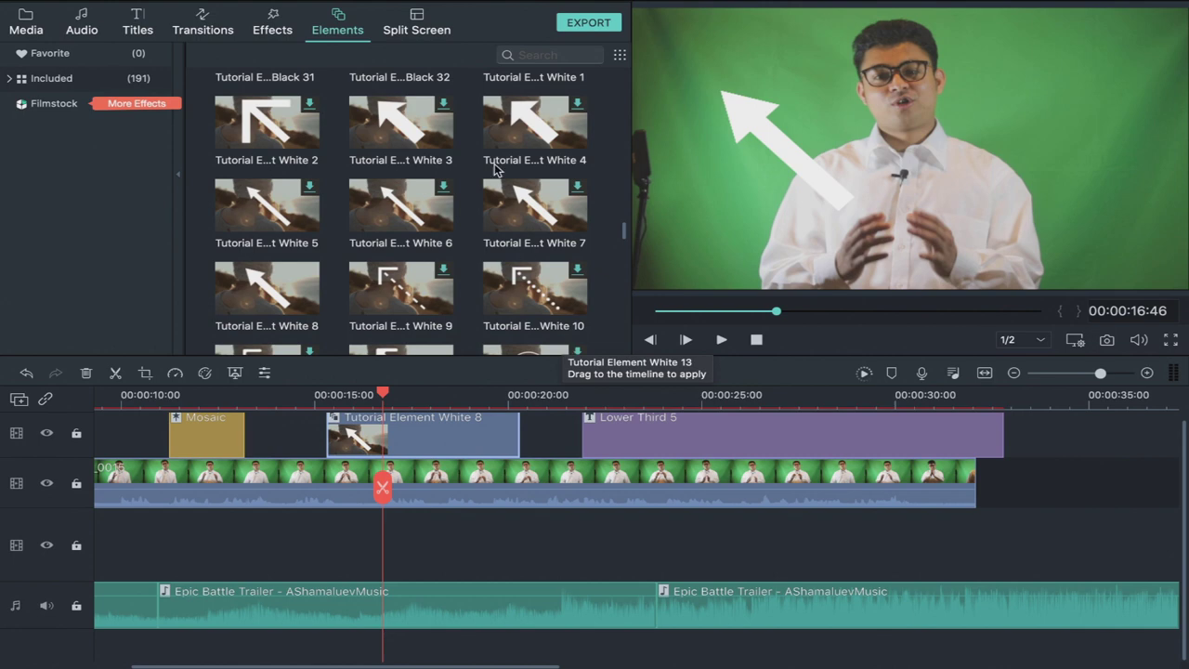
Delete the Tutorial Element White 8 clip from the timeline.
scroll(453, 175, up, 10)
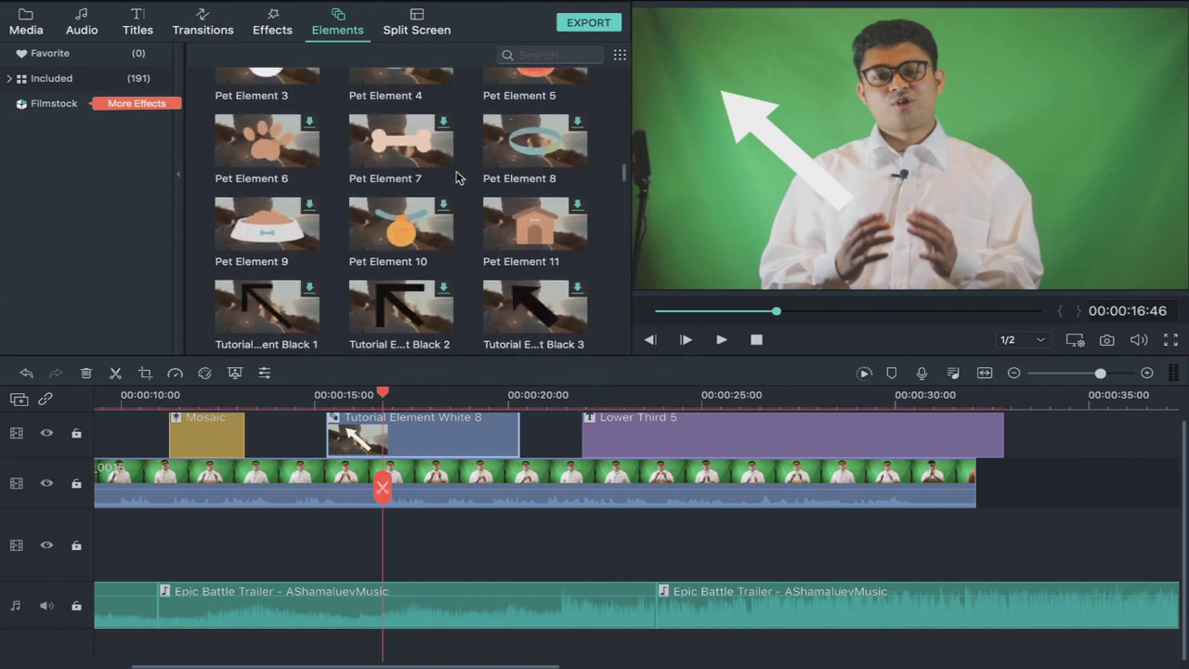
scroll(455, 176, up, 5)
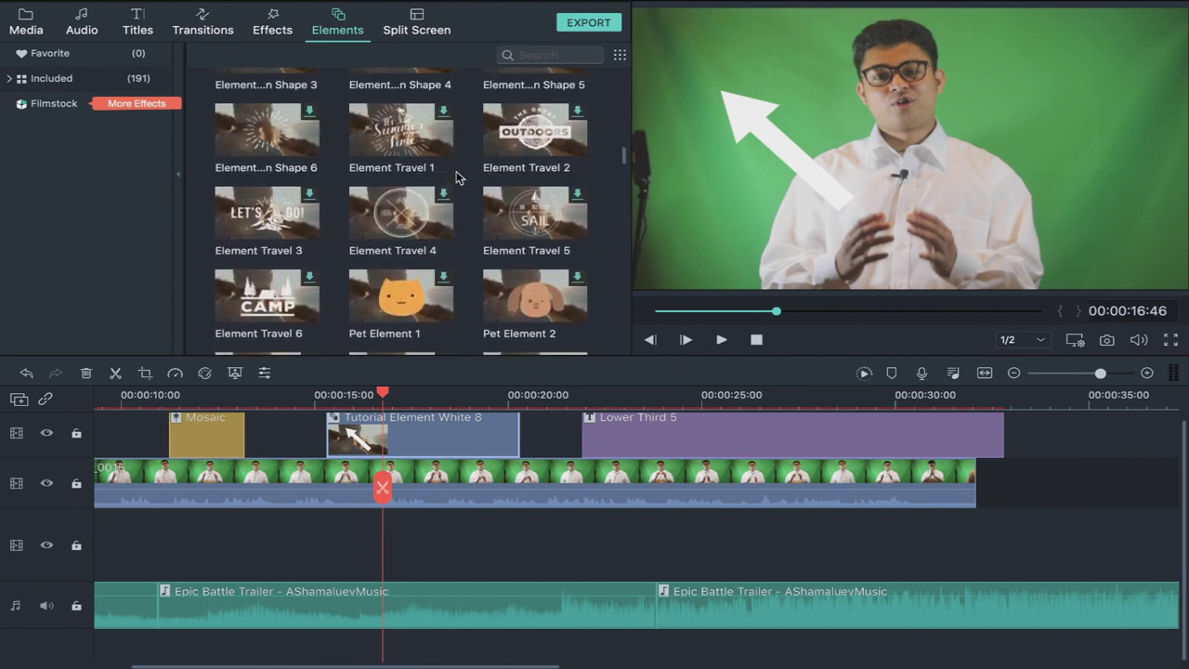
scroll(456, 177, up, 6)
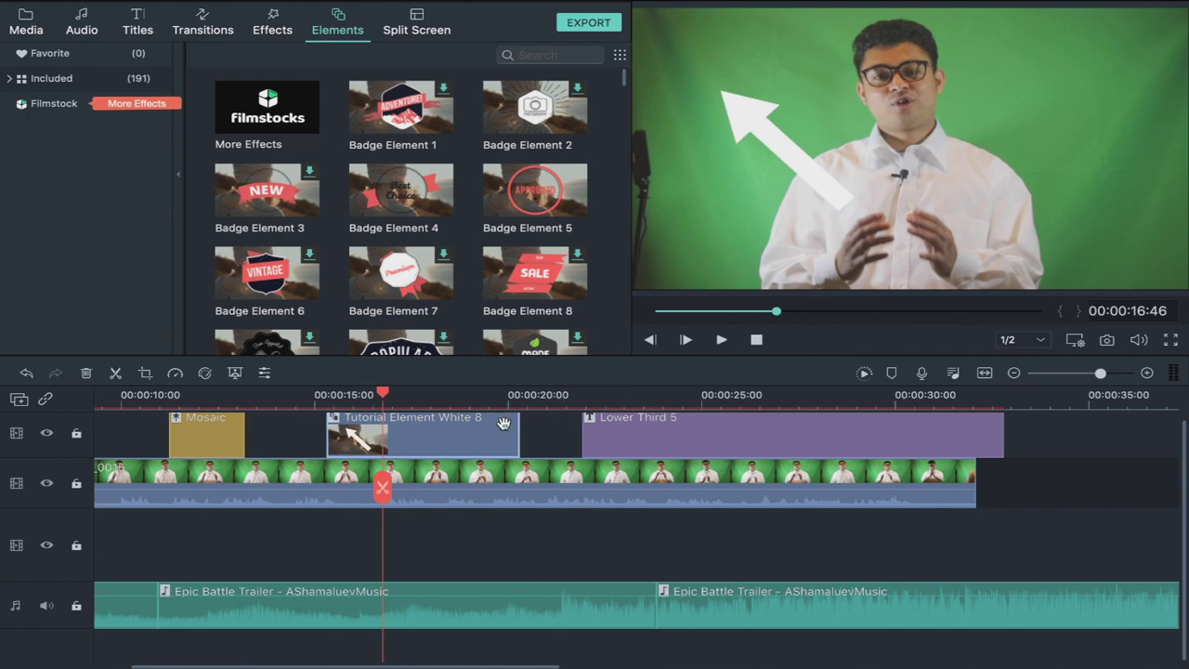
key(Delete)
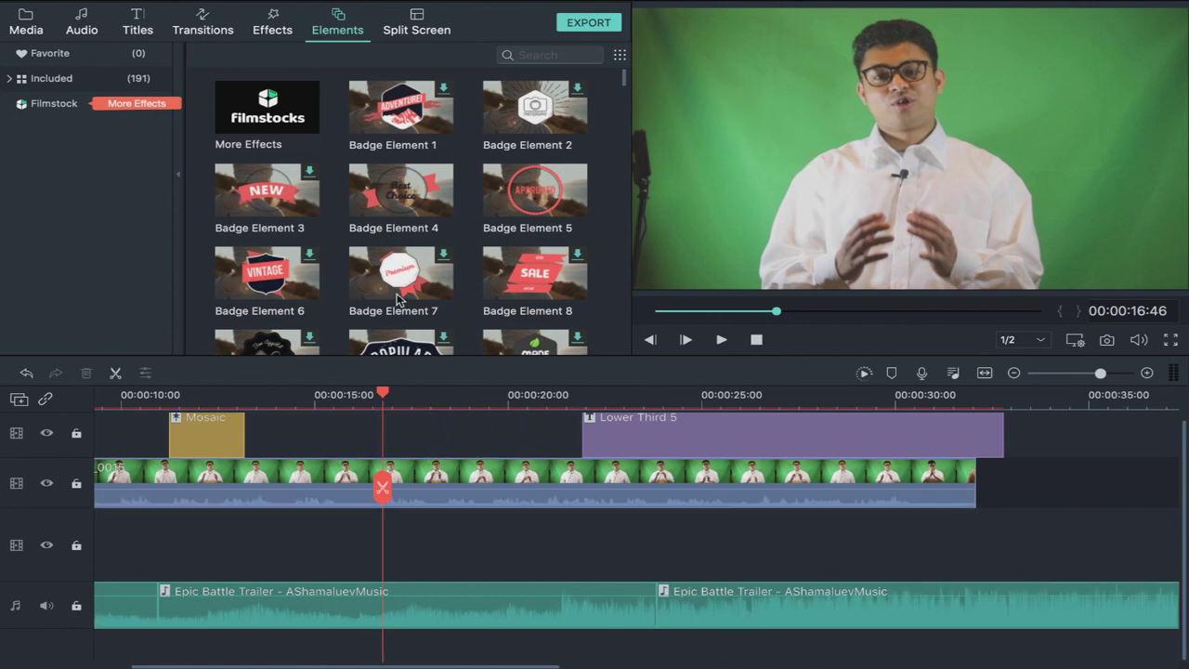
drag(397, 297, 253, 498)
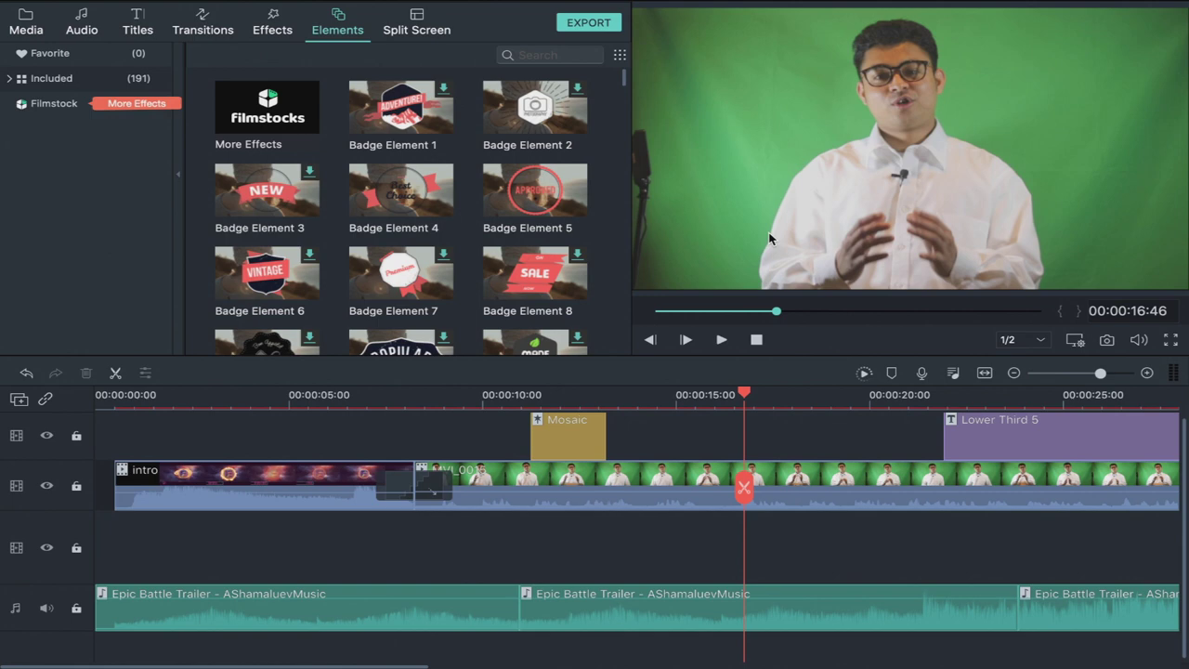
mouse_move(92, 24)
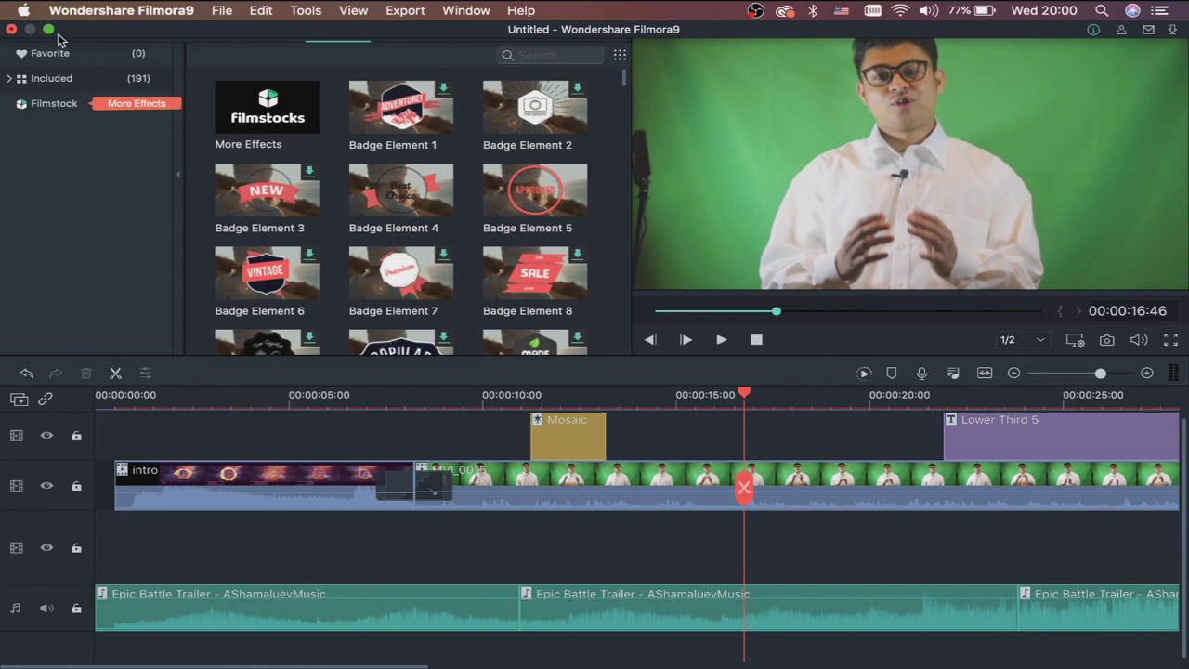
click(49, 30)
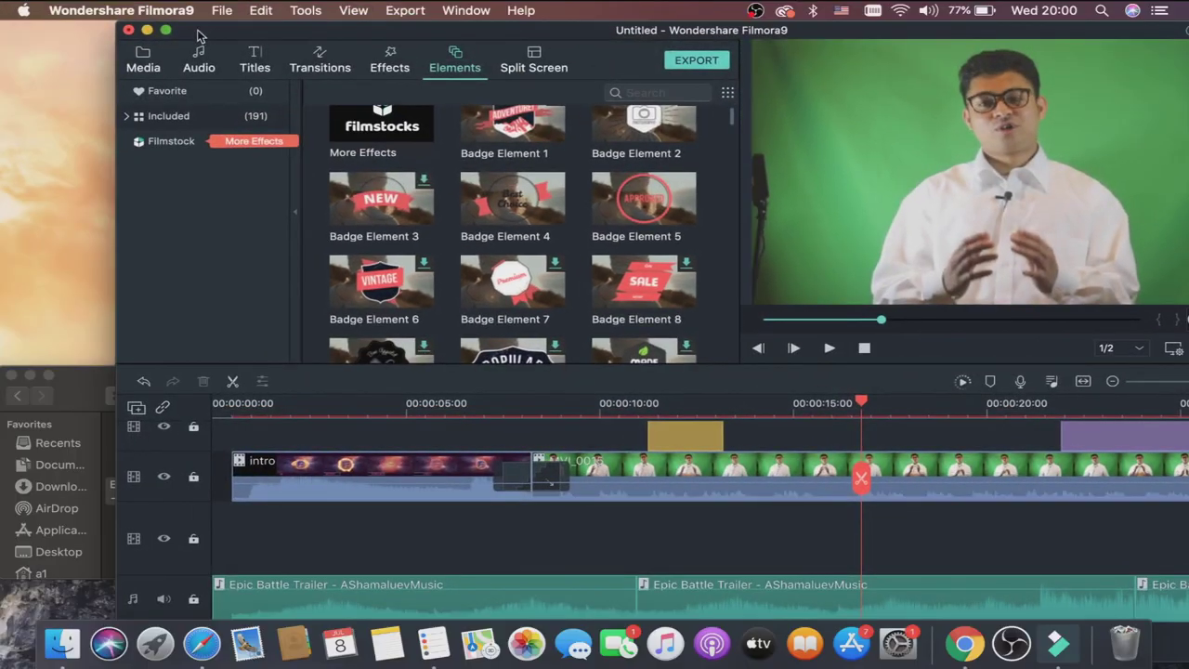
click(165, 31)
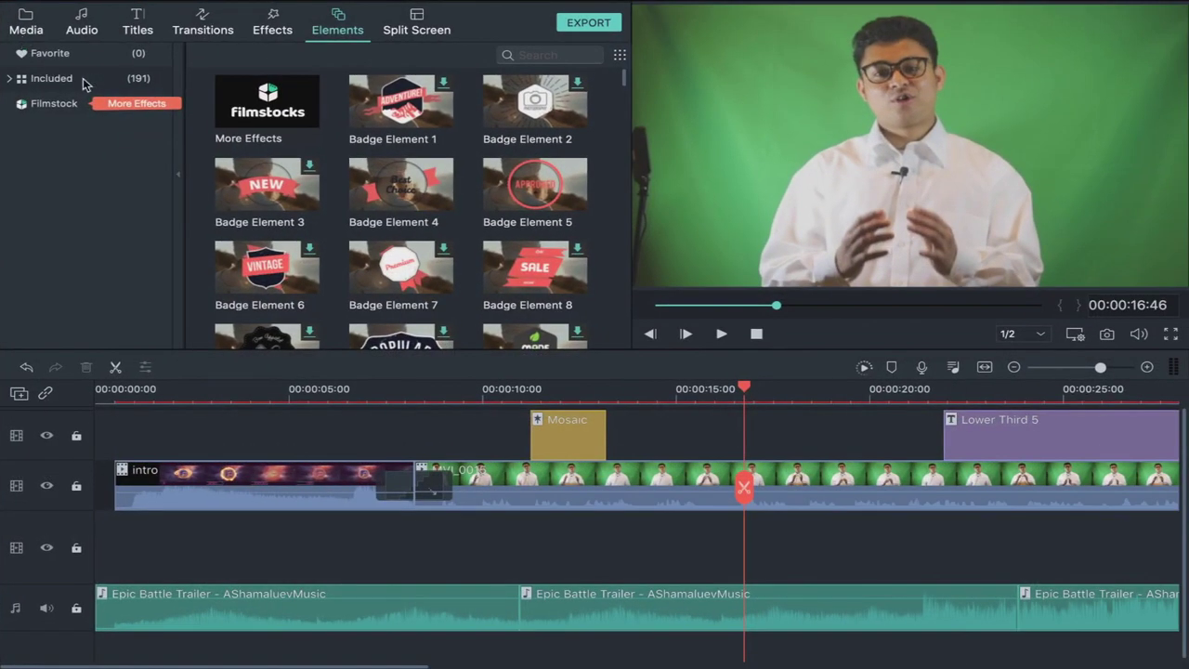
Move the Mosaic clip to start at about 18.6 seconds and add the still image on the empty video track, aligned with MVI_0015's start.
drag(564, 444, 858, 419)
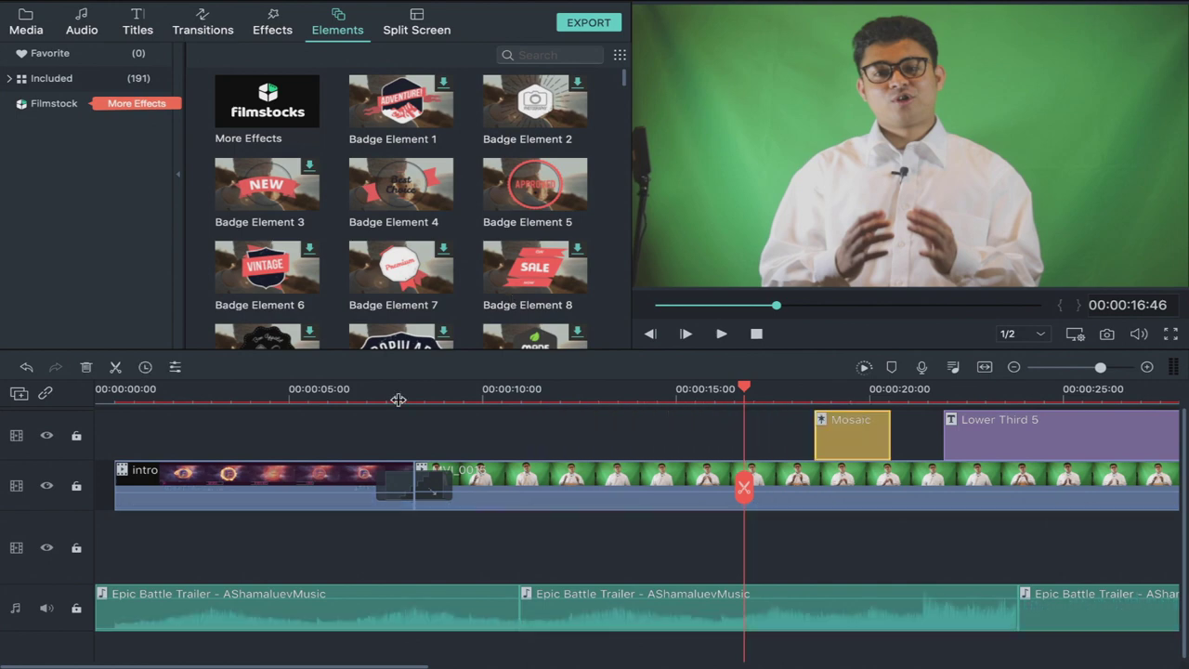
click(26, 33)
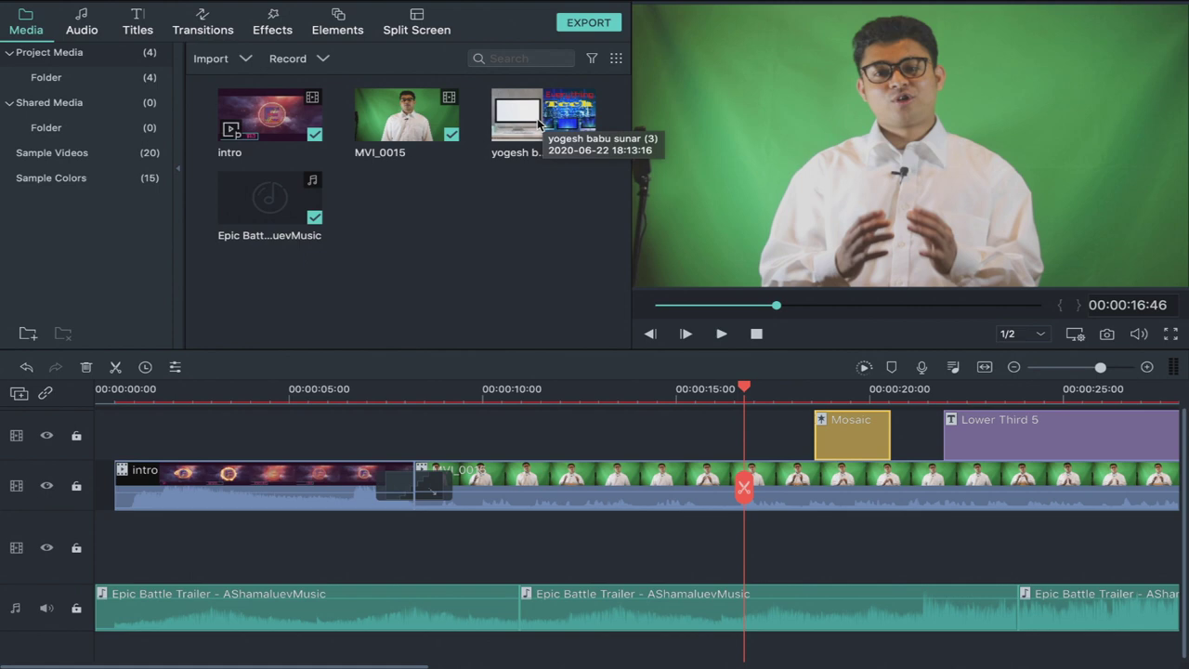
drag(539, 121, 420, 524)
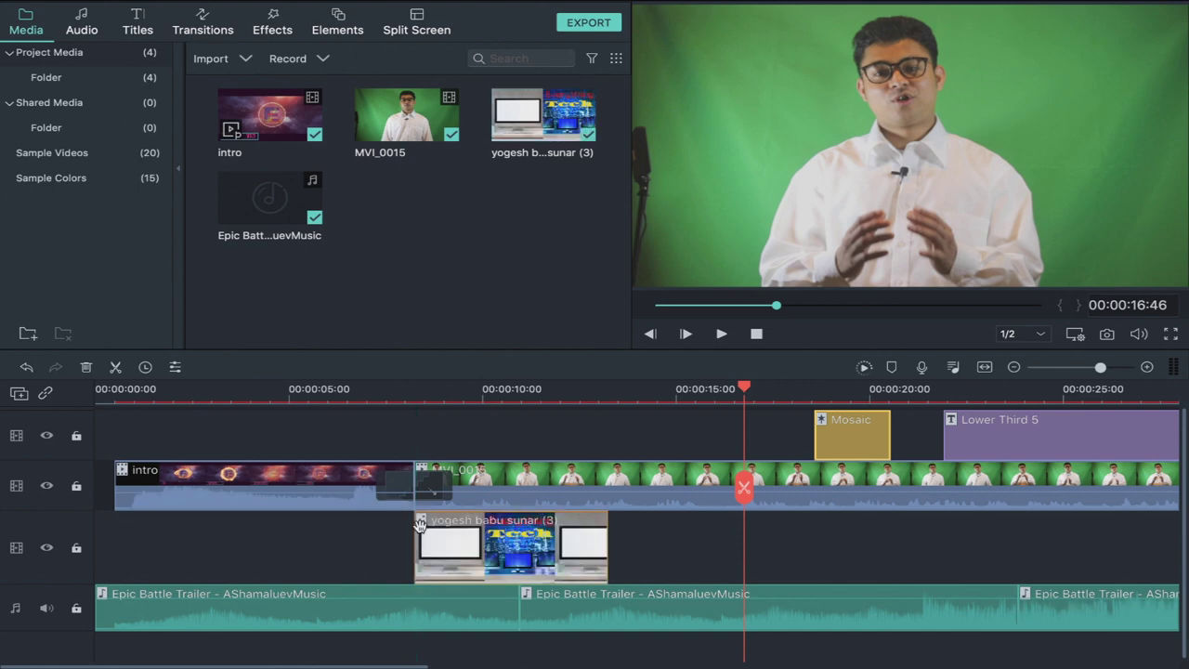
Fit the project to the timeline and extend the still image so it ends together with the MVI_0015 clip.
scroll(420, 524, right, 5)
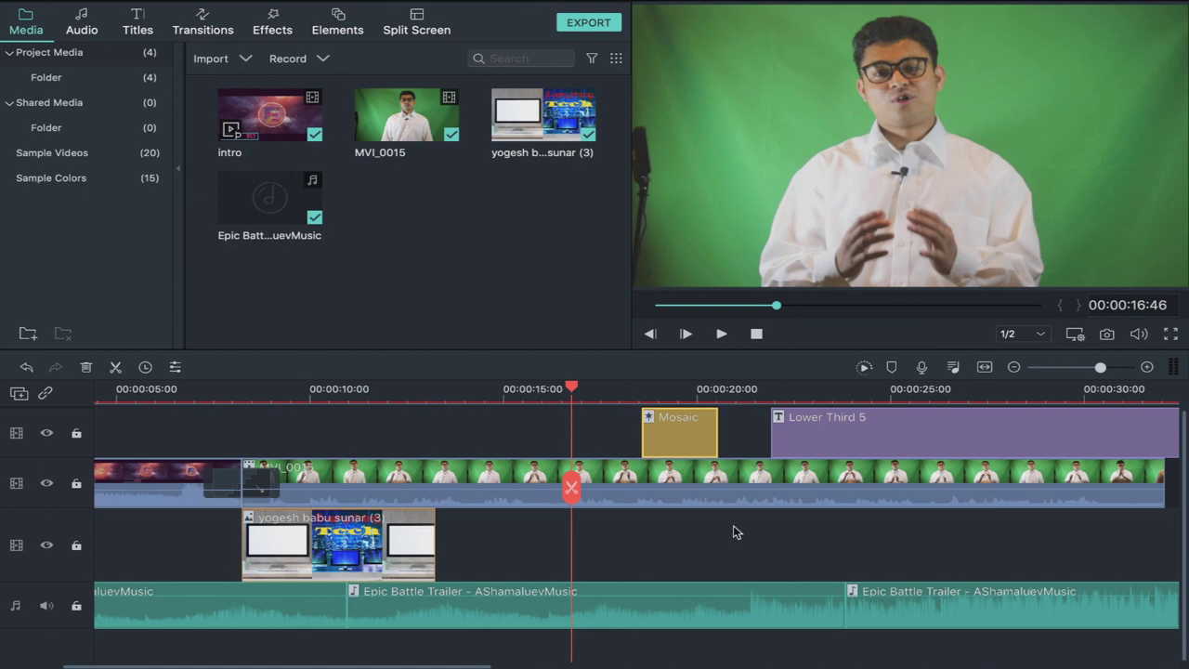
click(1083, 368)
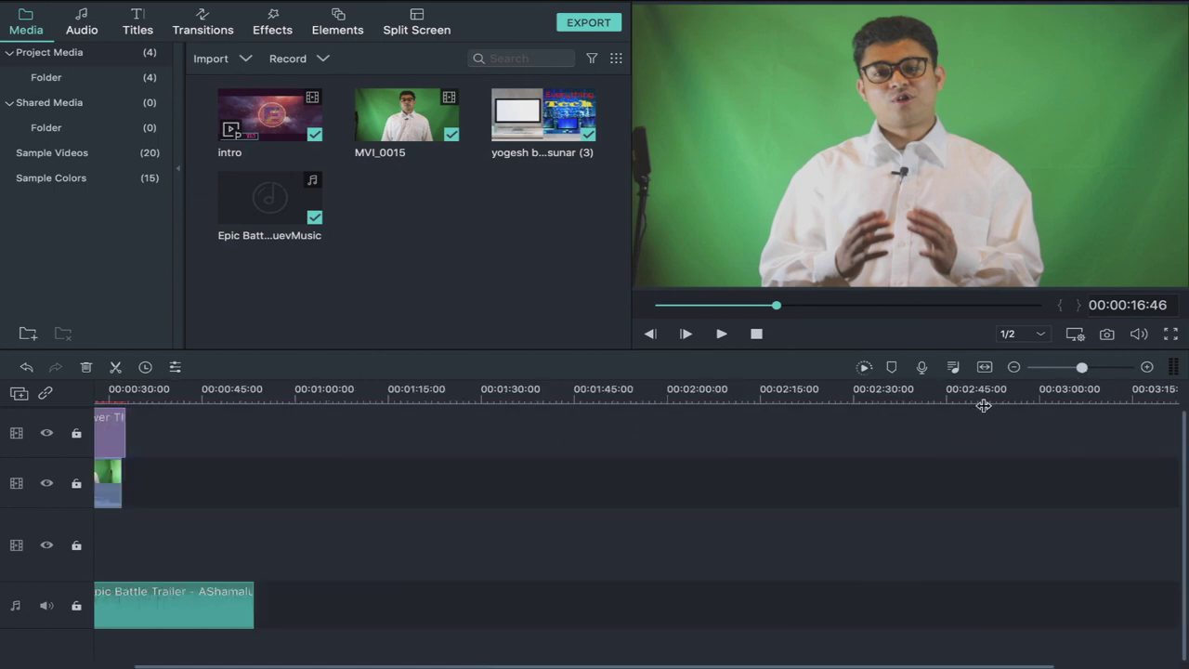
click(984, 367)
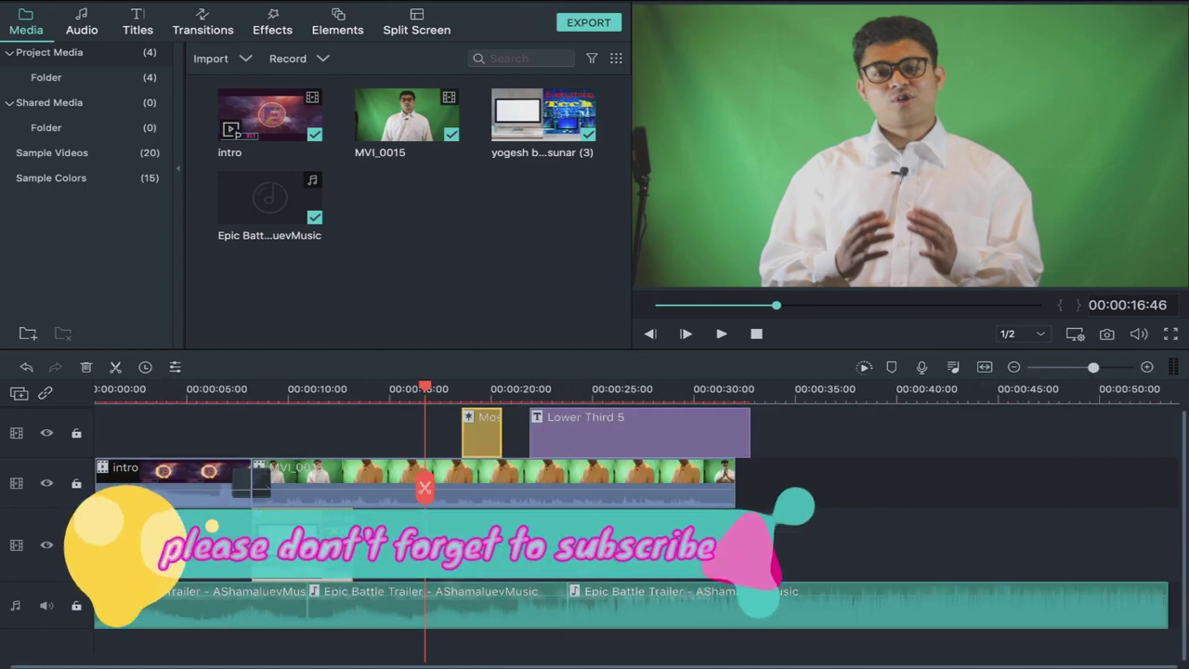
click(310, 543)
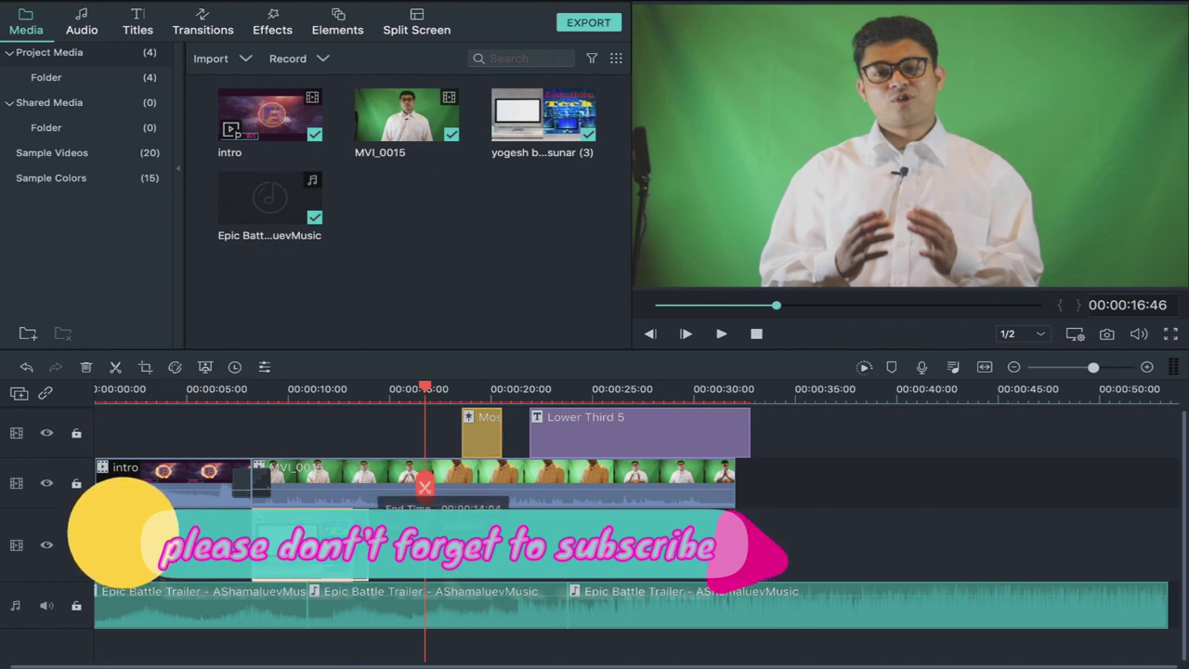
drag(367, 518, 733, 532)
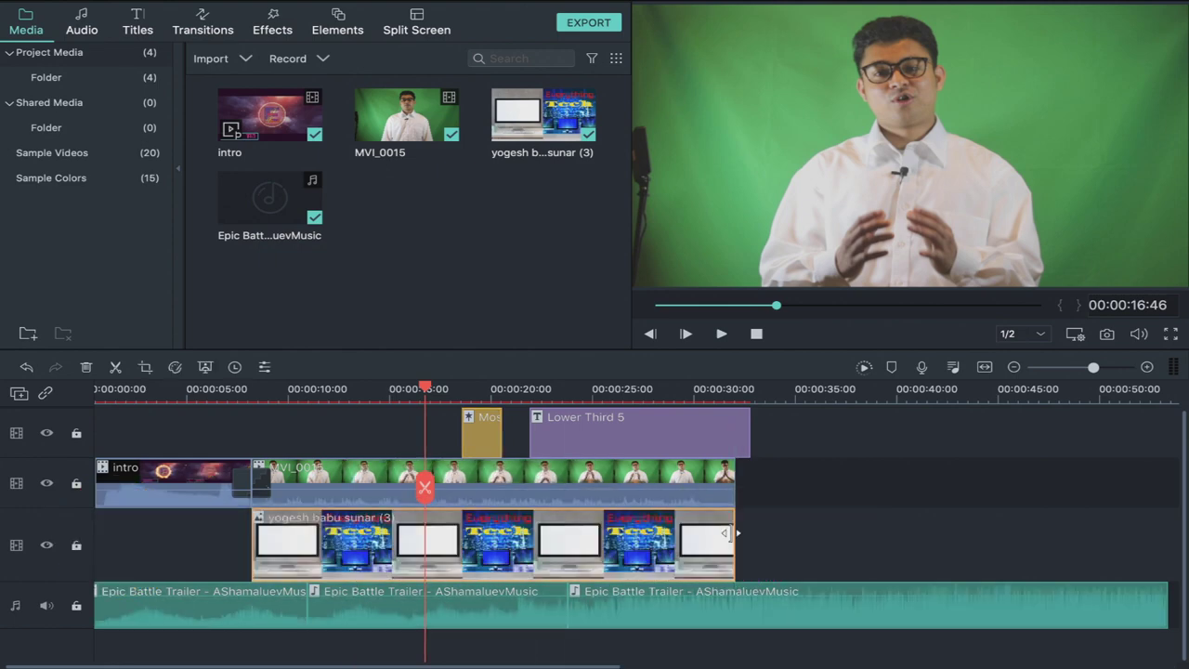
Enable the green-screen chroma key on the MVI_0015 clip.
click(349, 480)
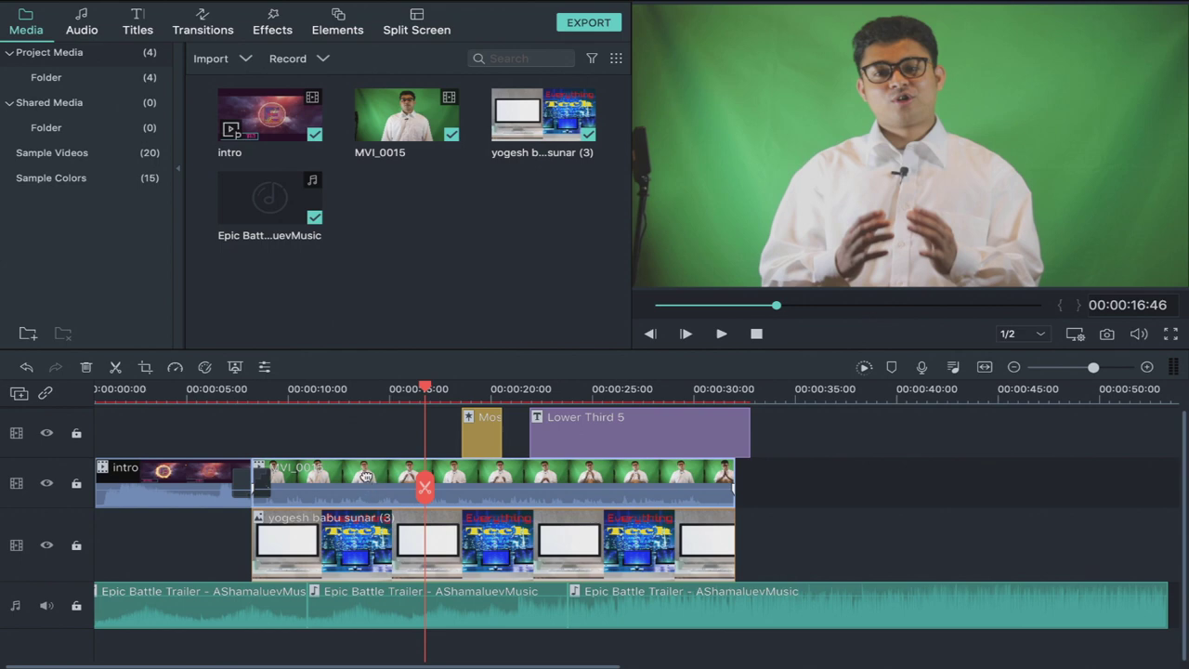
double_click(367, 475)
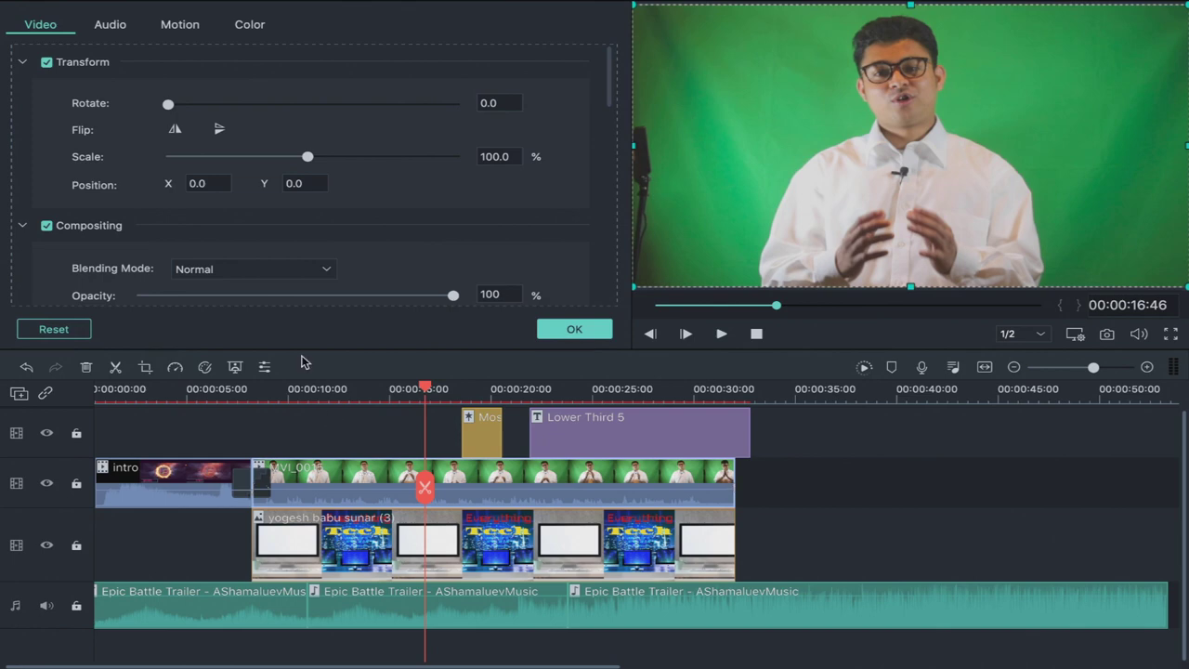
scroll(260, 260, down, 1)
scroll(260, 261, down, 5)
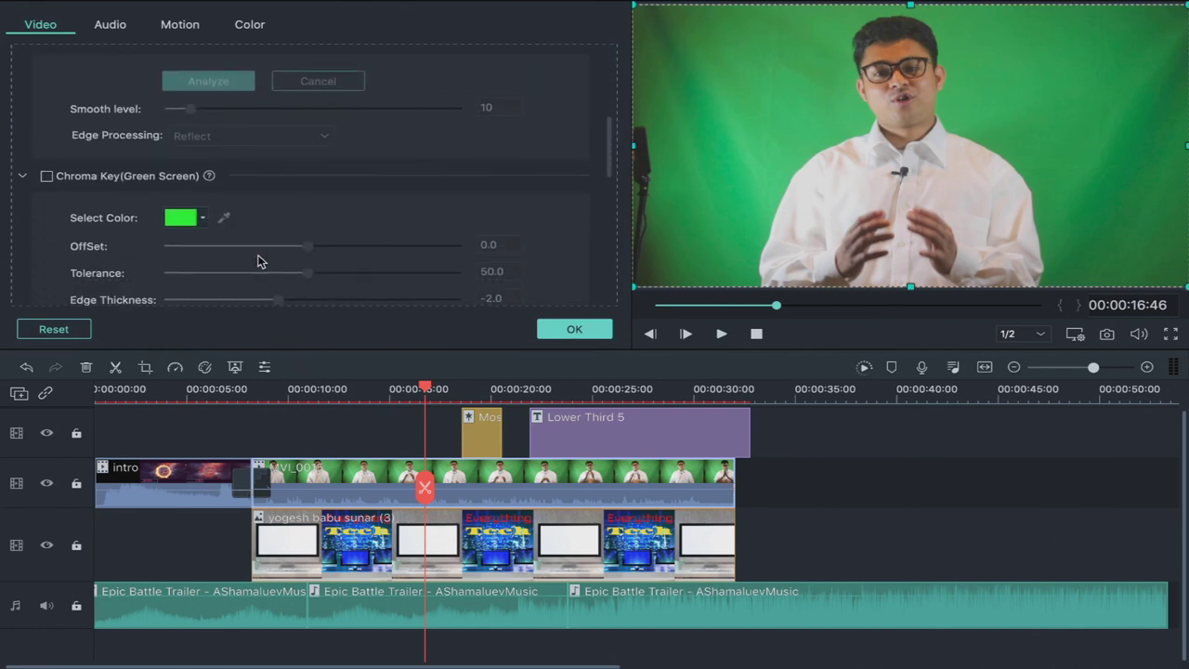
scroll(258, 261, down, 1)
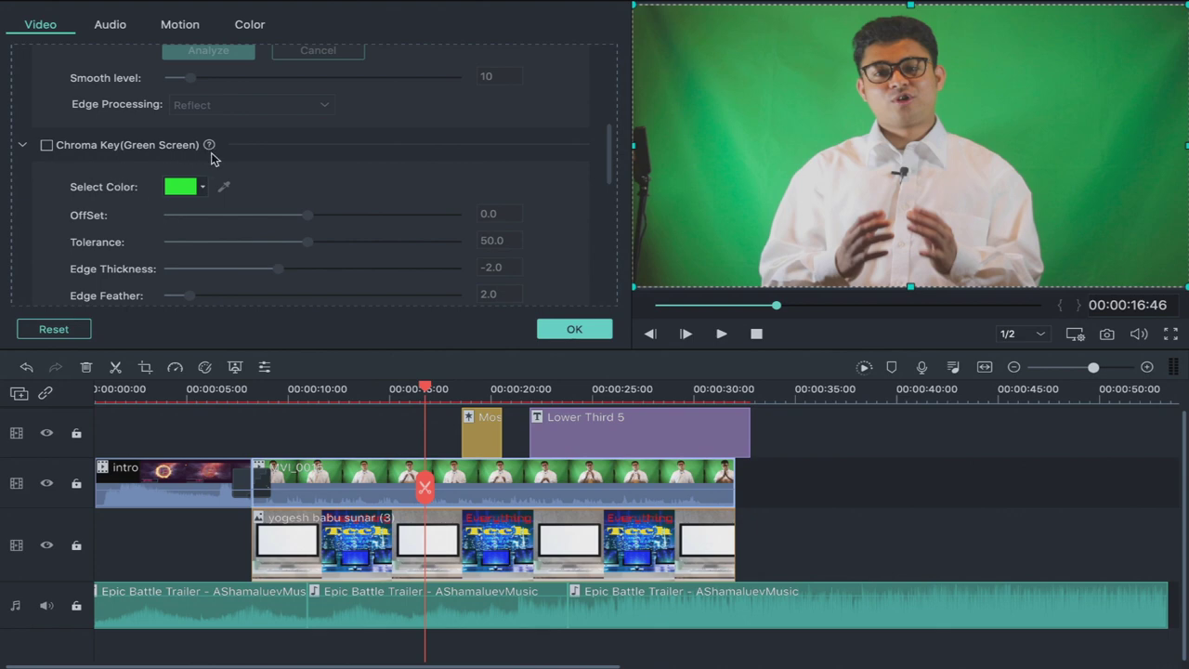
click(46, 146)
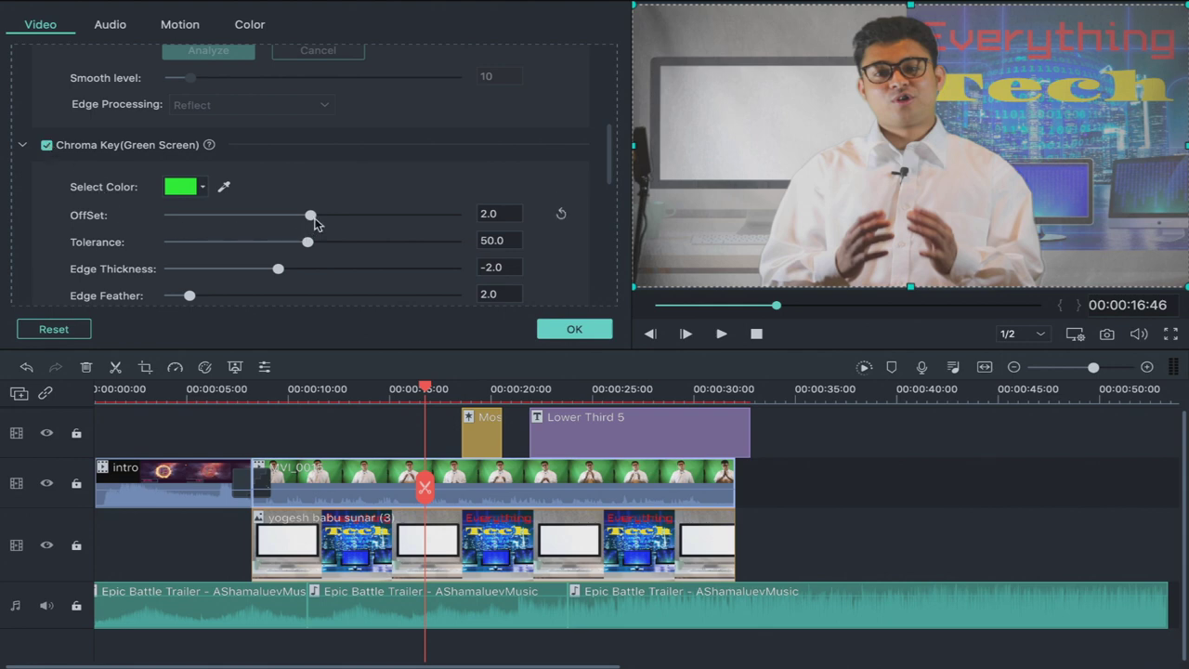
Set the chroma key offset of MVI_0015 to 20.0 and apply the clip settings.
drag(312, 216, 415, 223)
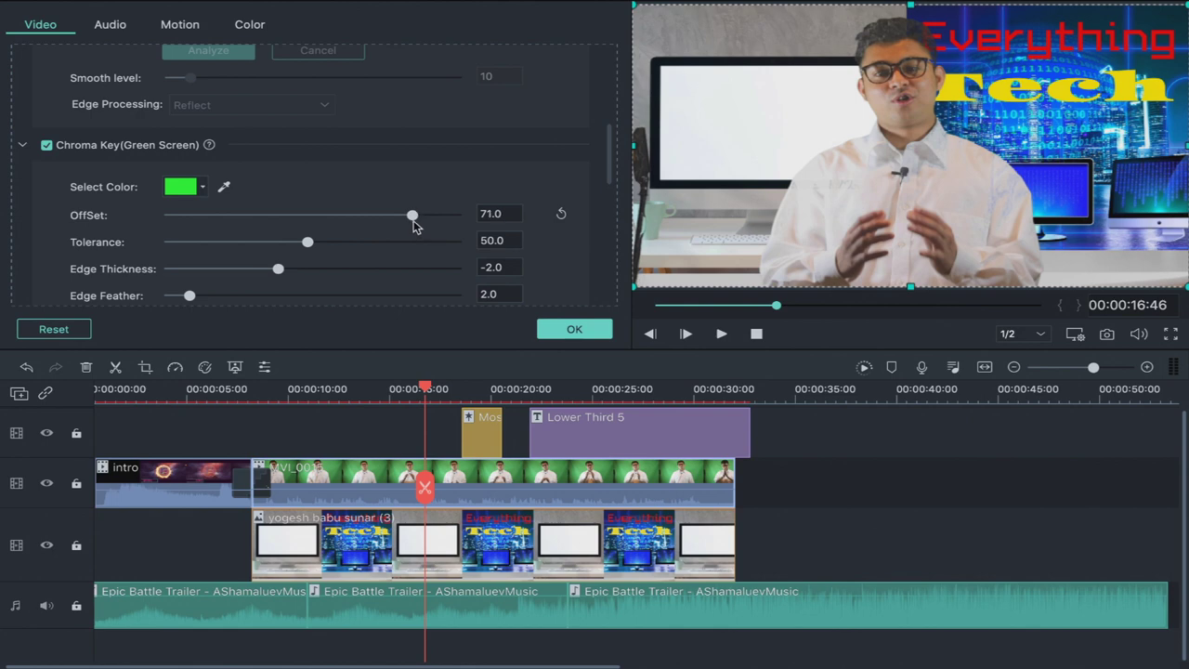
drag(413, 221, 338, 222)
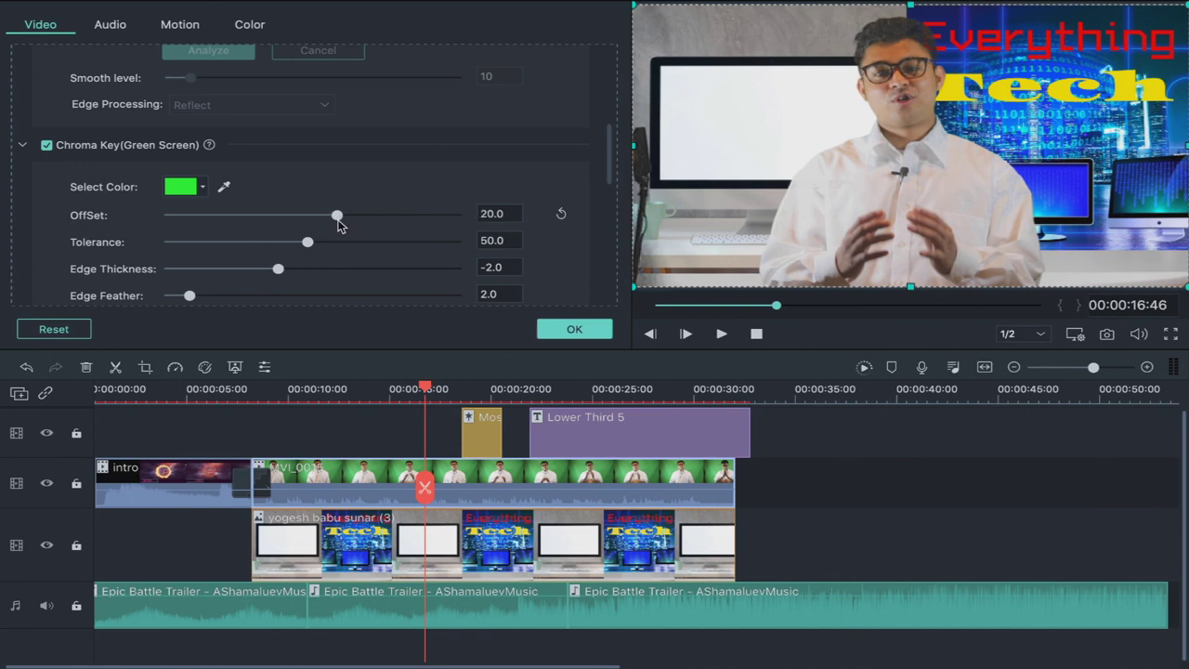
scroll(338, 223, down, 3)
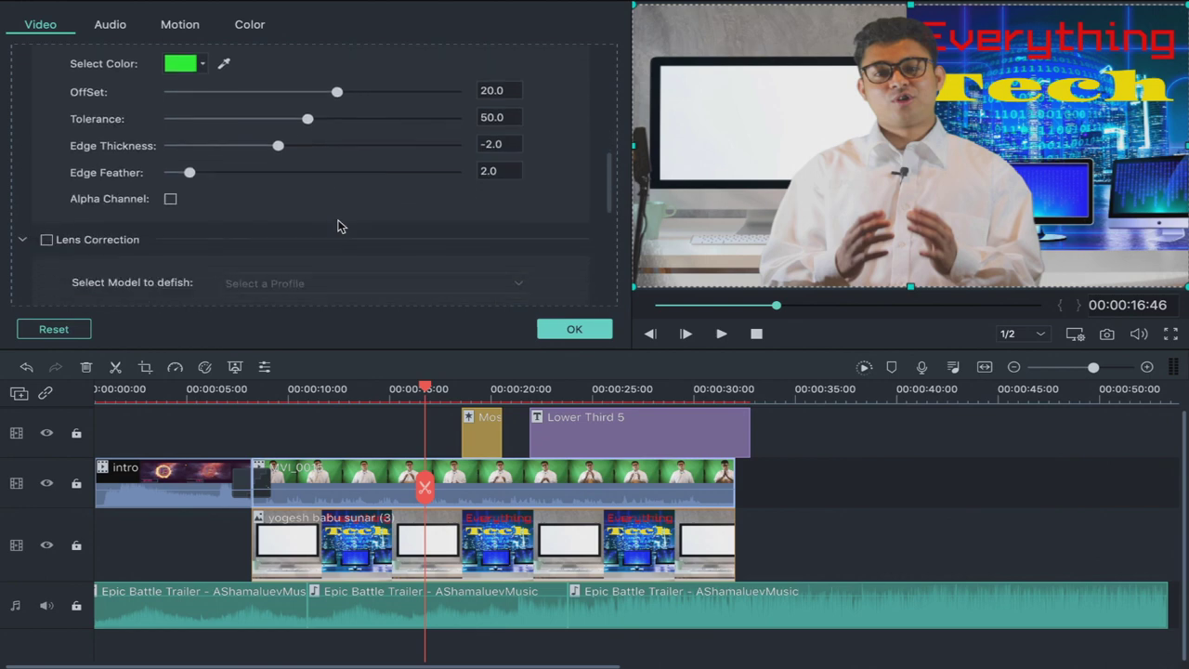
scroll(338, 226, up, 8)
scroll(339, 225, up, 1)
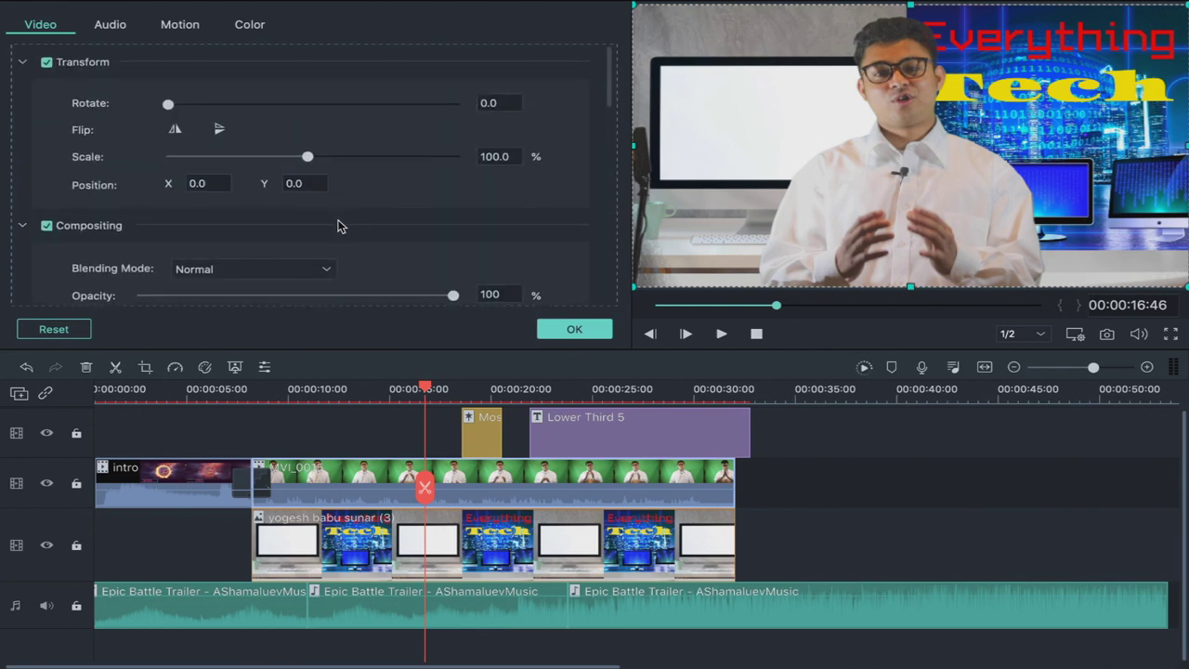
click(577, 330)
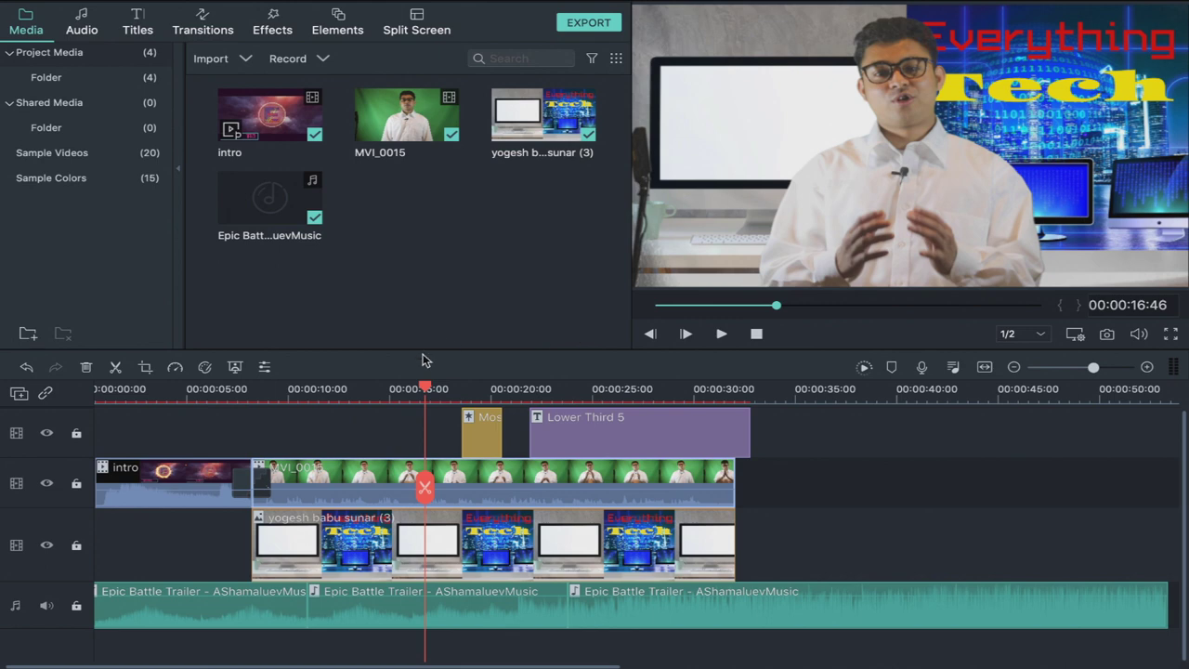
Play the keyed clip over the background image up to the lower-third title, and briefly check MVI_0015's video settings.
key(space)
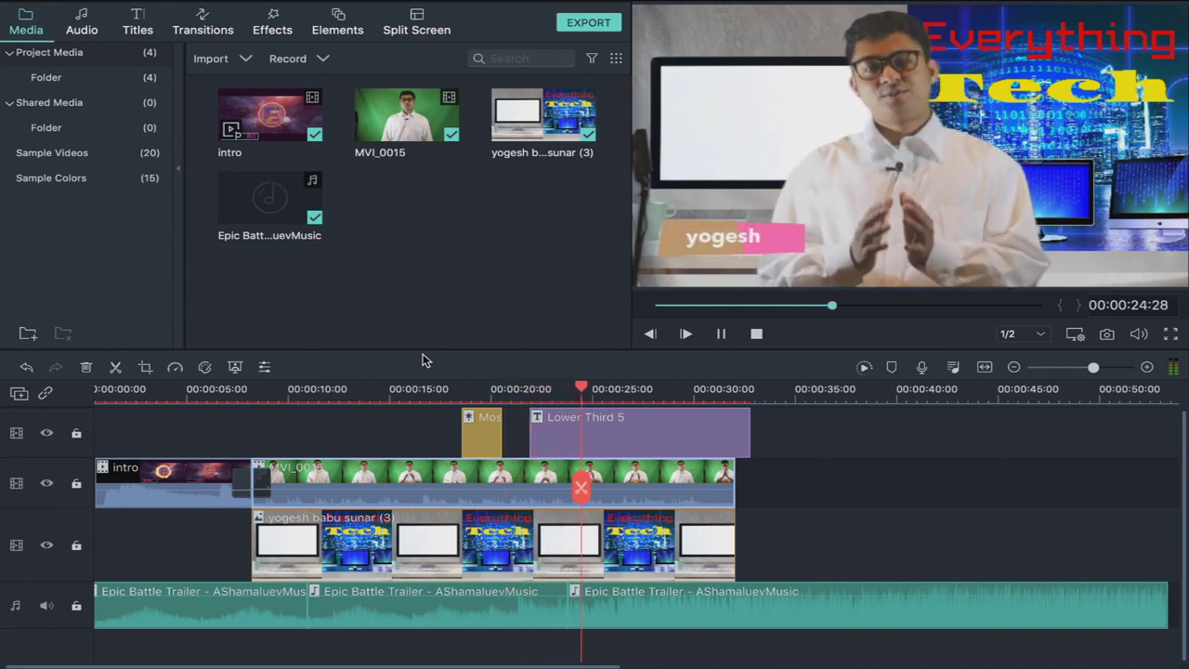
key(space)
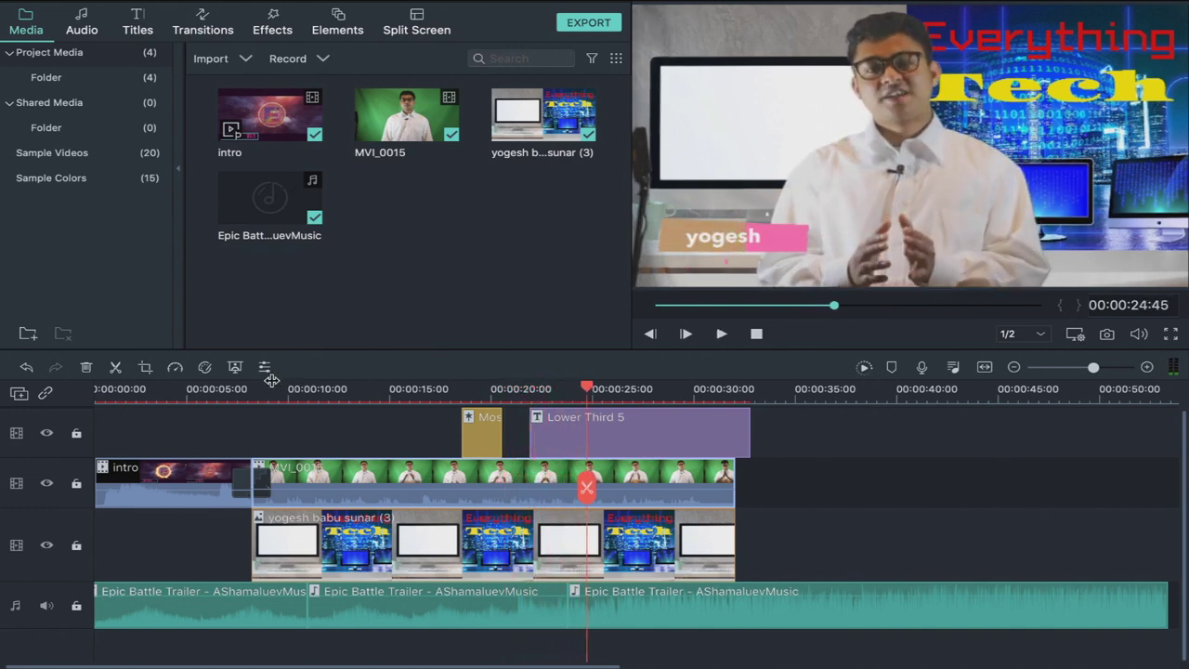
double_click(334, 474)
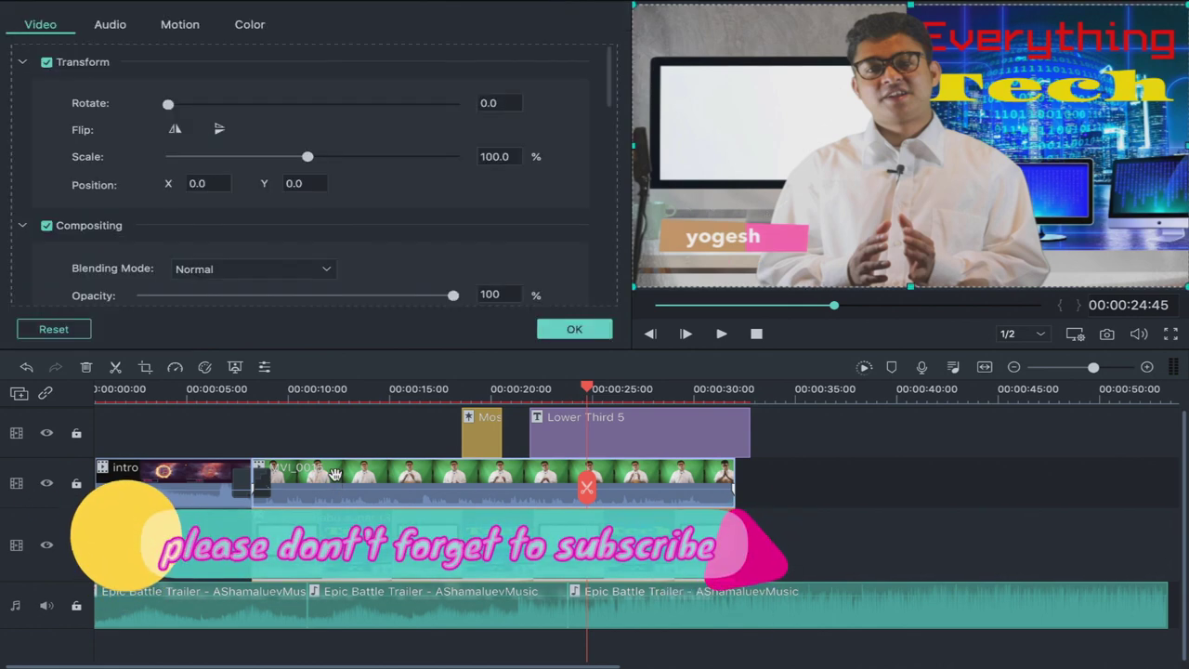
scroll(137, 162, down, 10)
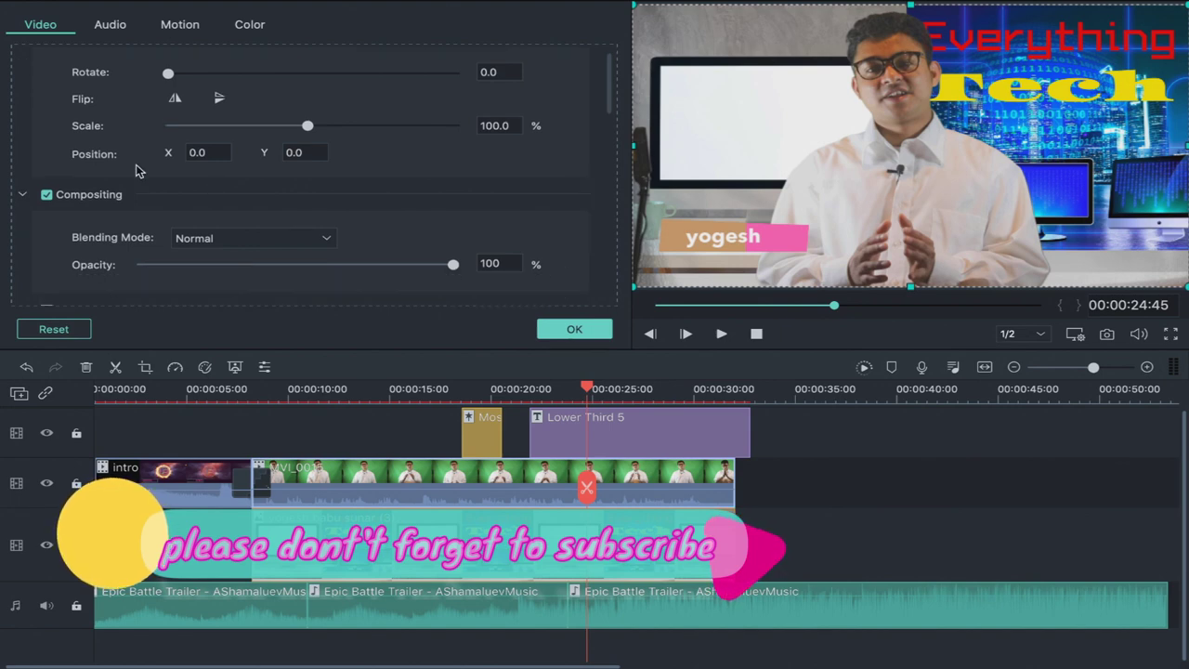
scroll(136, 170, up, 10)
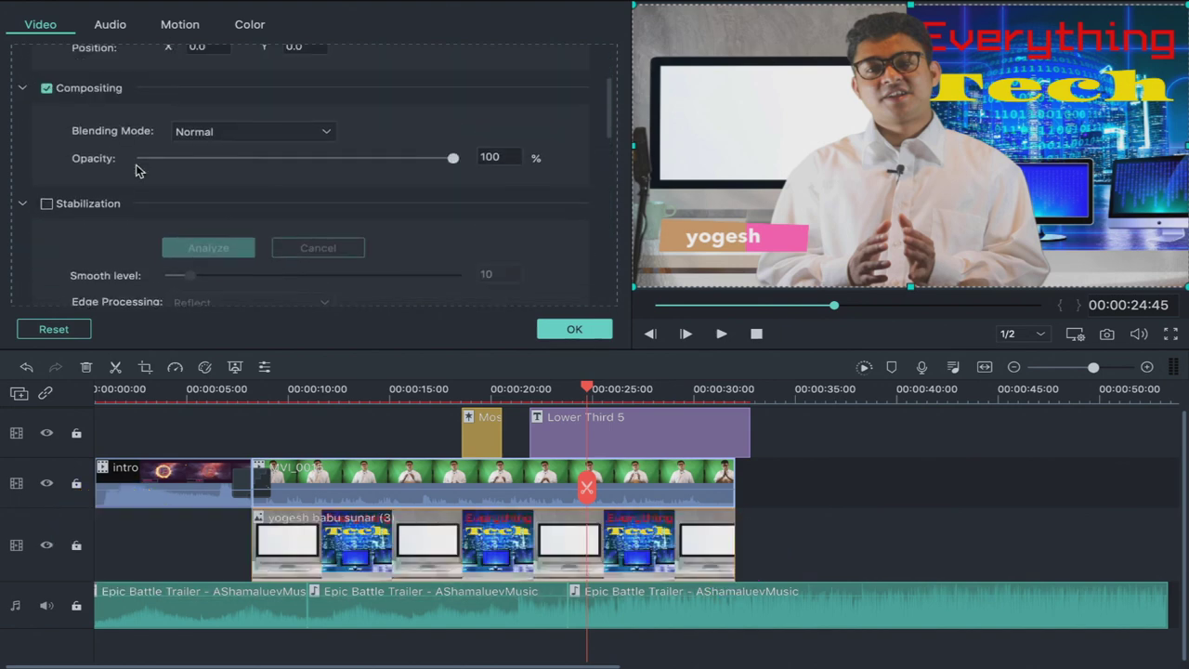
click(574, 329)
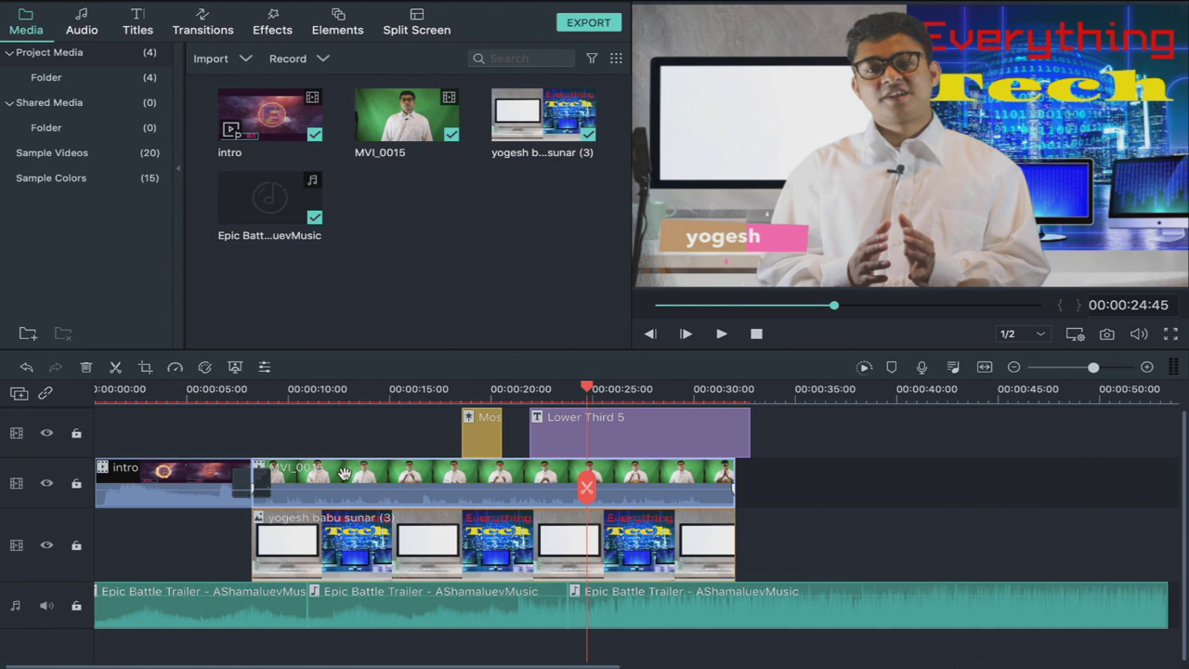
Reopen the settings of MVI_0015 and look through its video, audio, motion and color options.
double_click(344, 475)
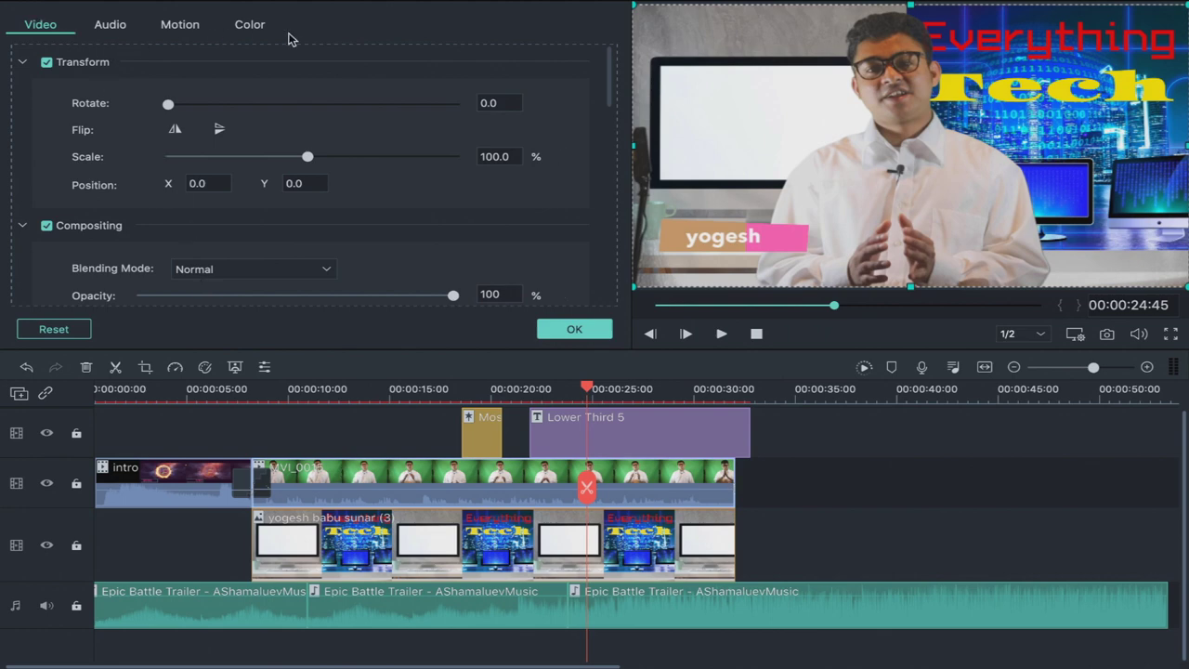
scroll(209, 151, down, 5)
scroll(208, 151, up, 5)
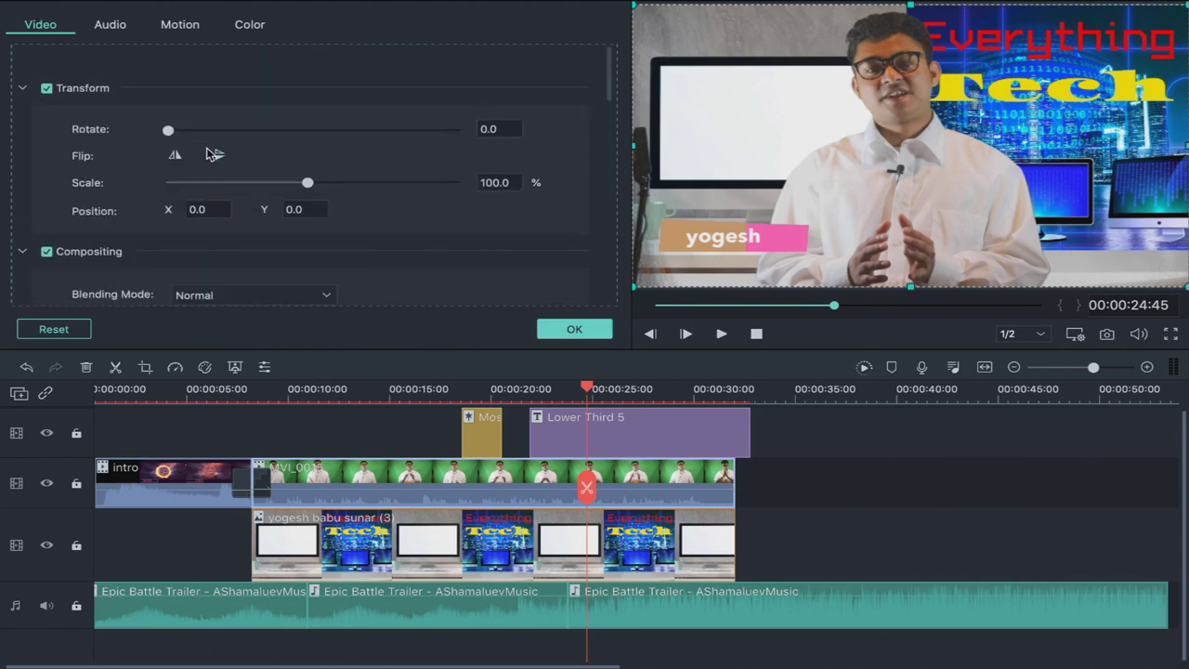
click(117, 26)
click(172, 30)
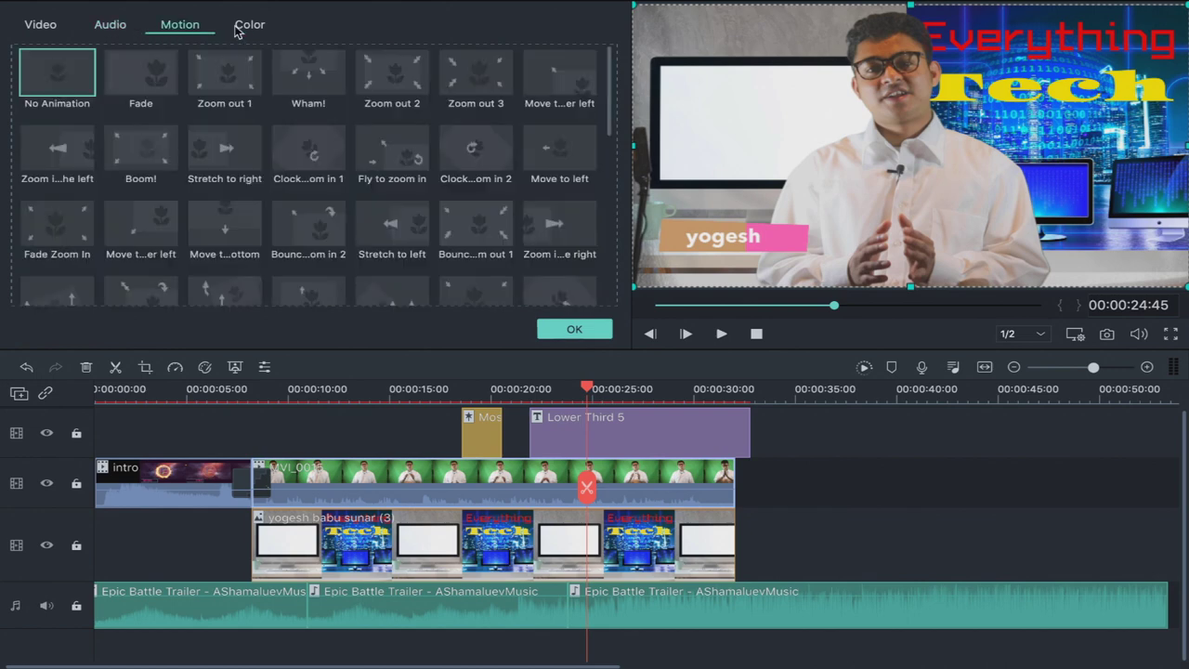
click(240, 28)
click(52, 28)
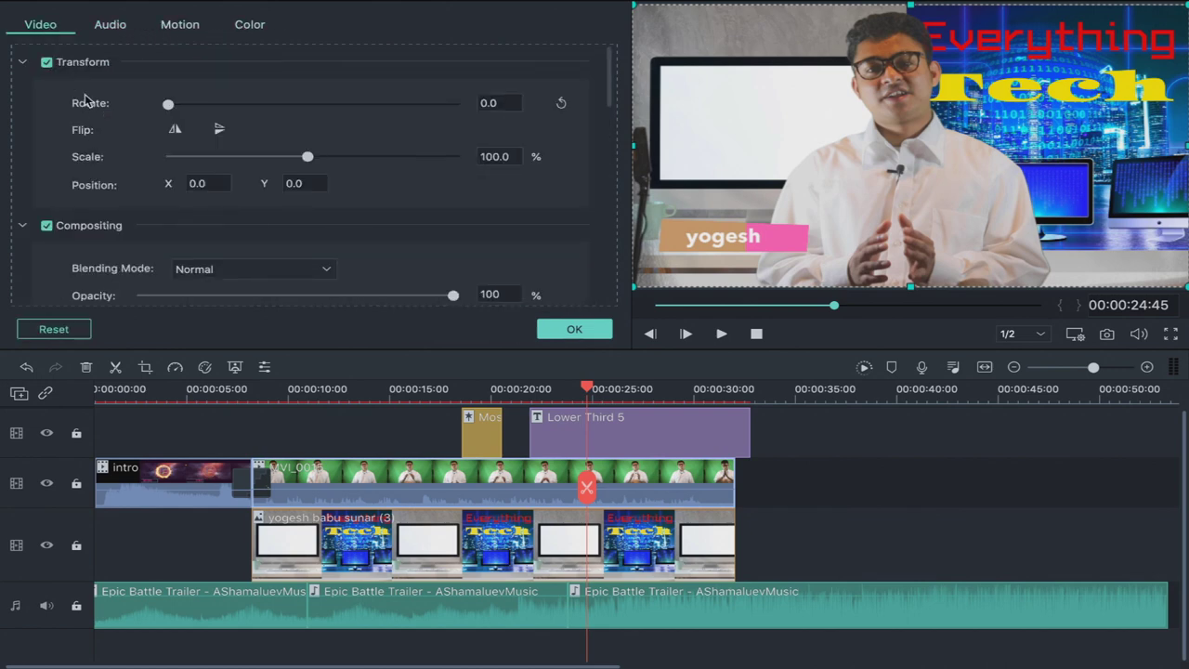
Examine MVI_0015's transform, compositing, stabilization, chroma key, lens correction, drop shadow and auto enhance settings.
scroll(159, 138, down, 1)
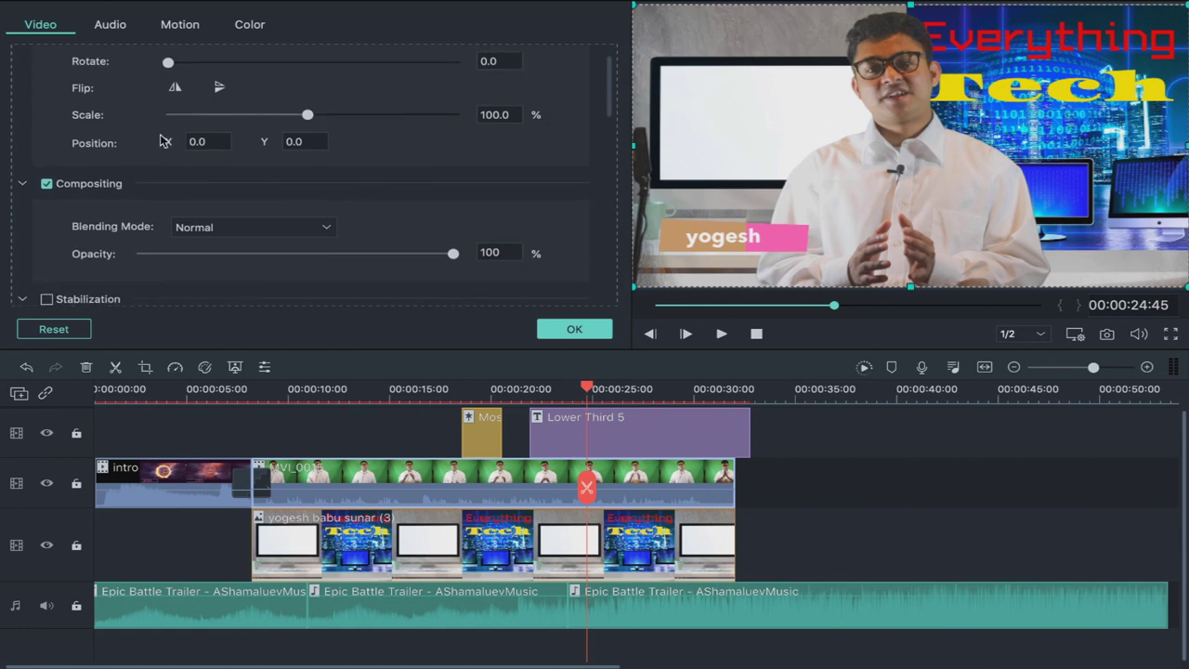
scroll(160, 137, up, 1)
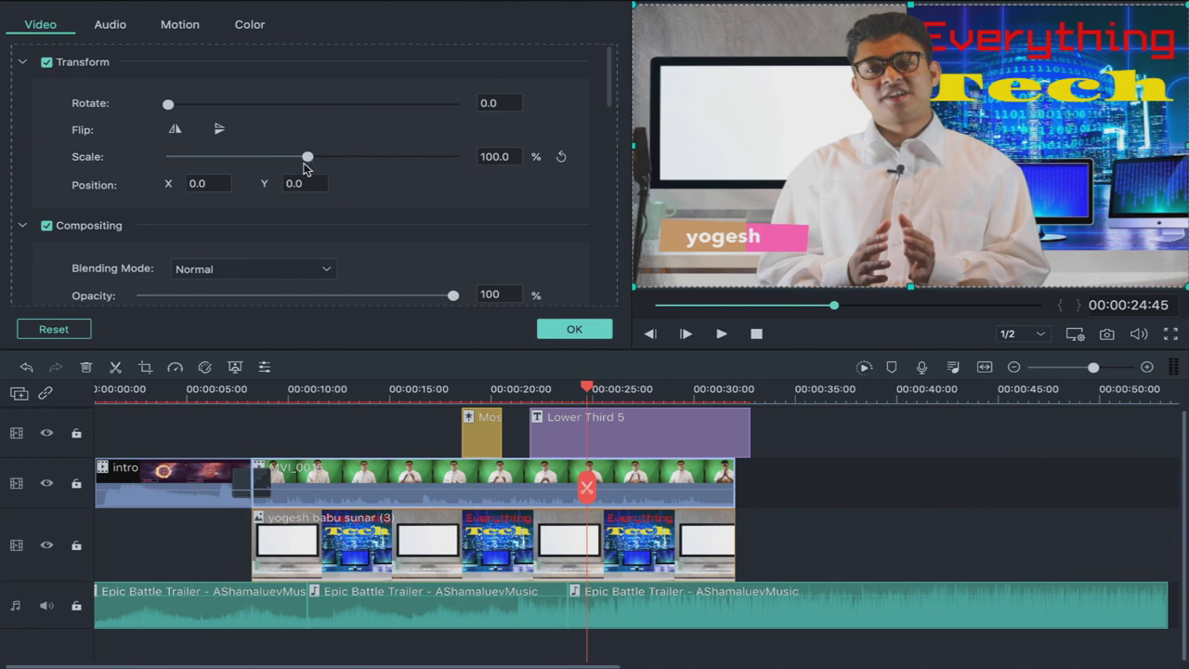
drag(168, 105, 112, 103)
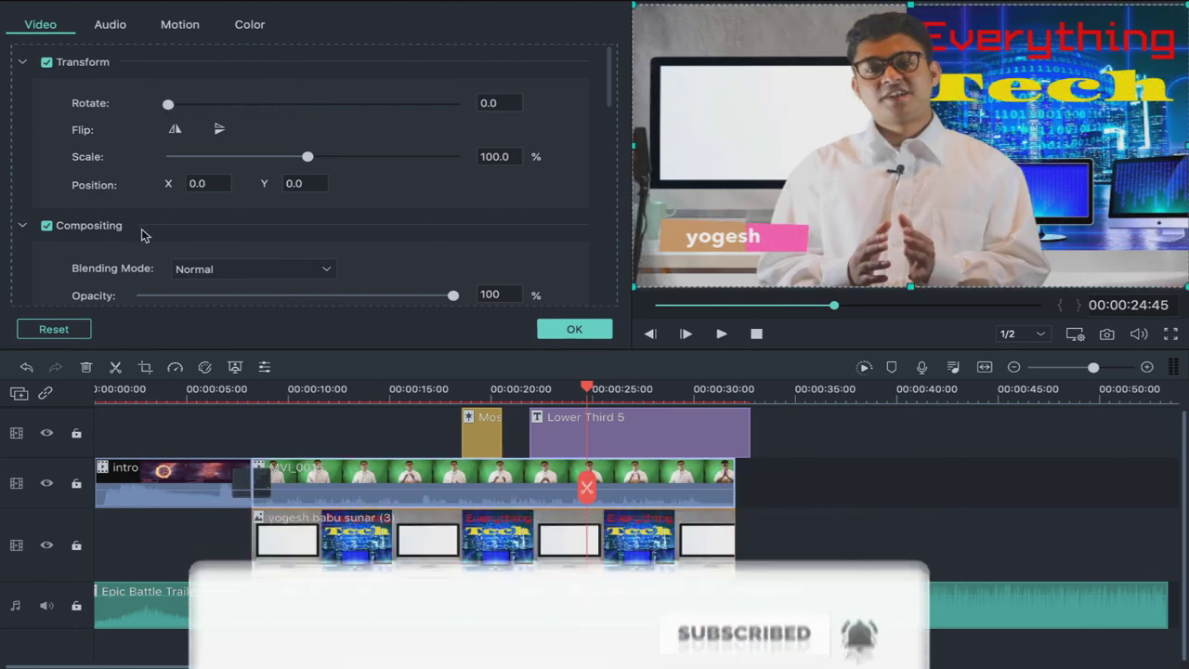
scroll(144, 233, down, 3)
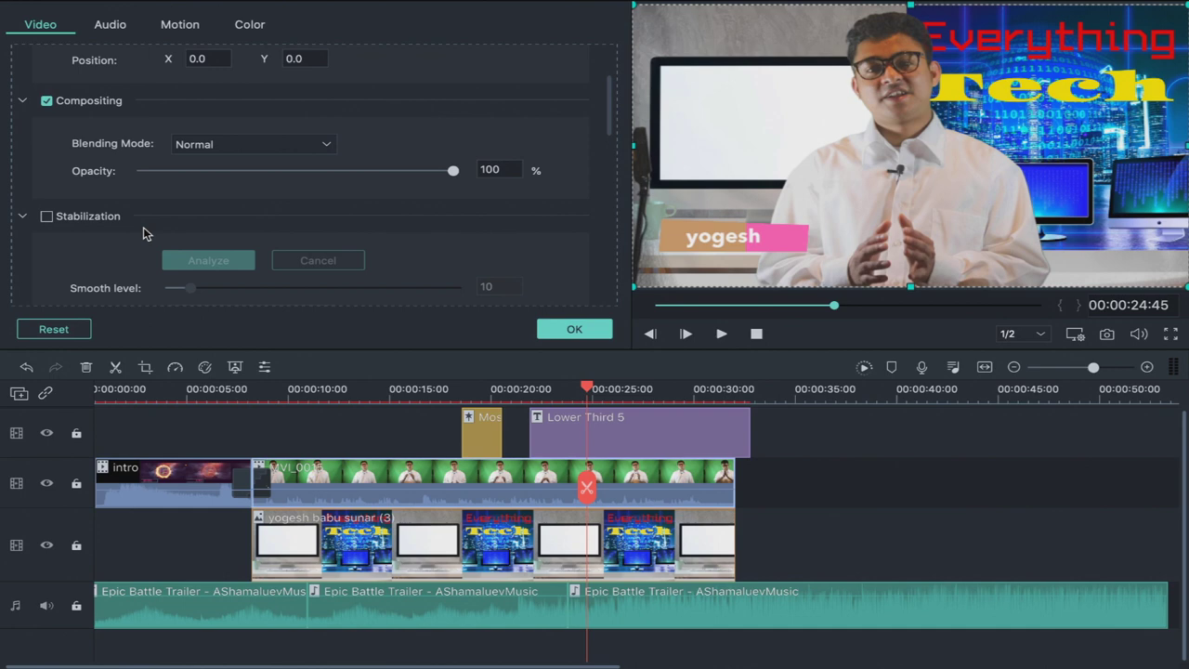
scroll(144, 233, down, 2)
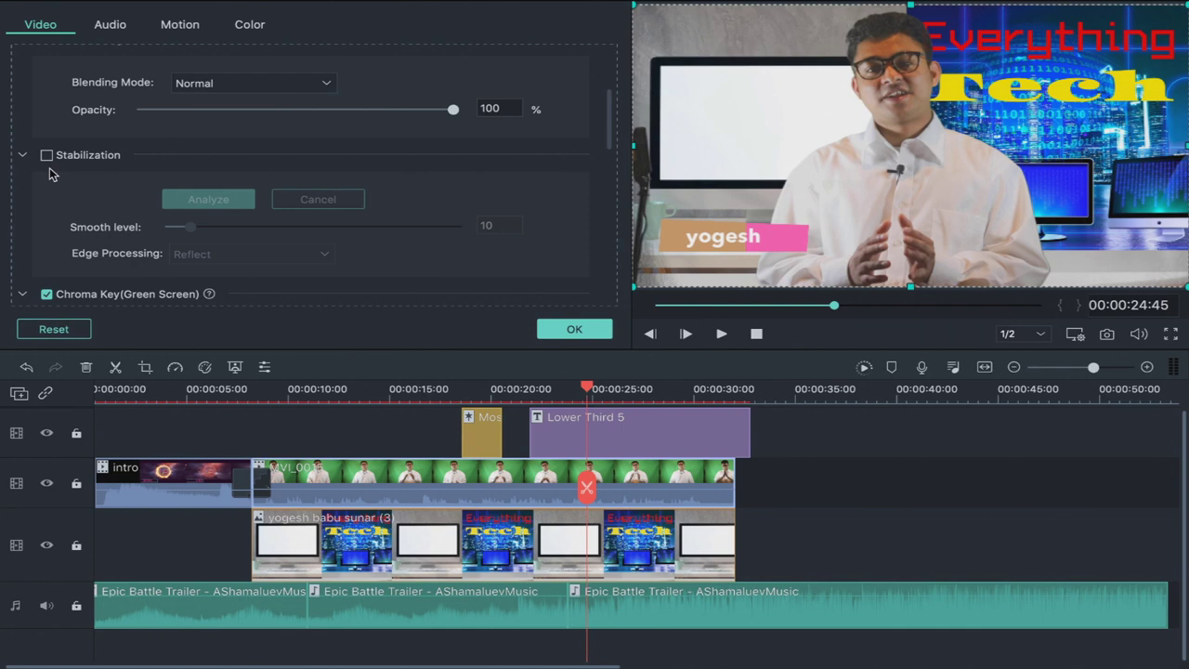
scroll(50, 172, down, 5)
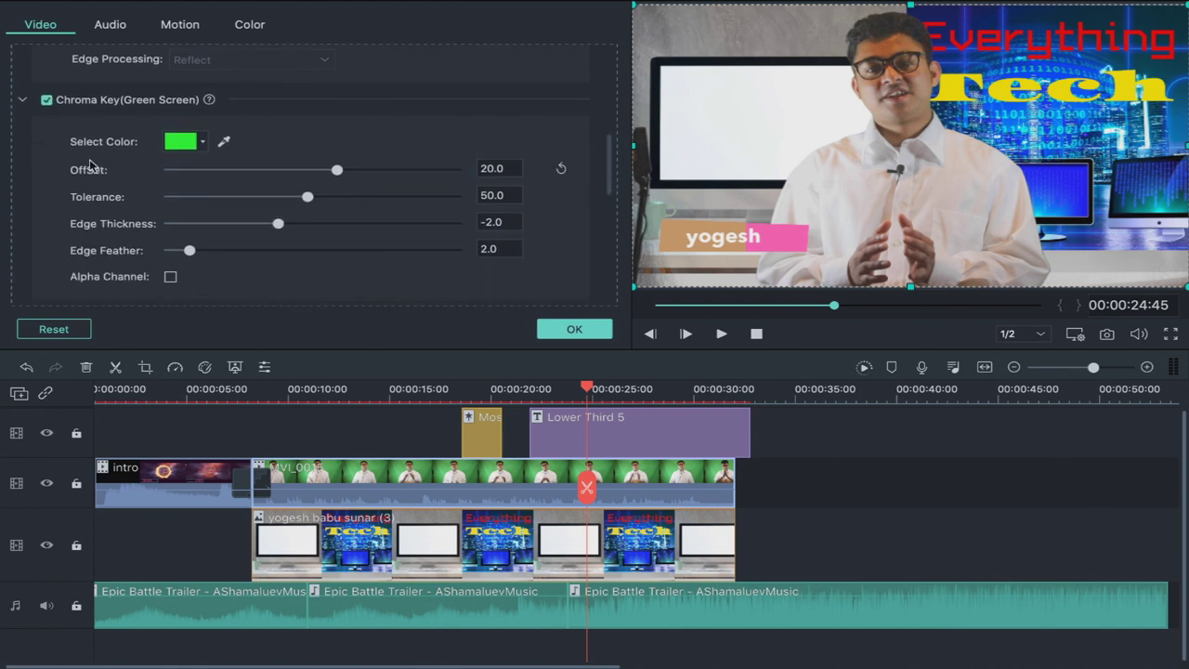
scroll(89, 163, down, 3)
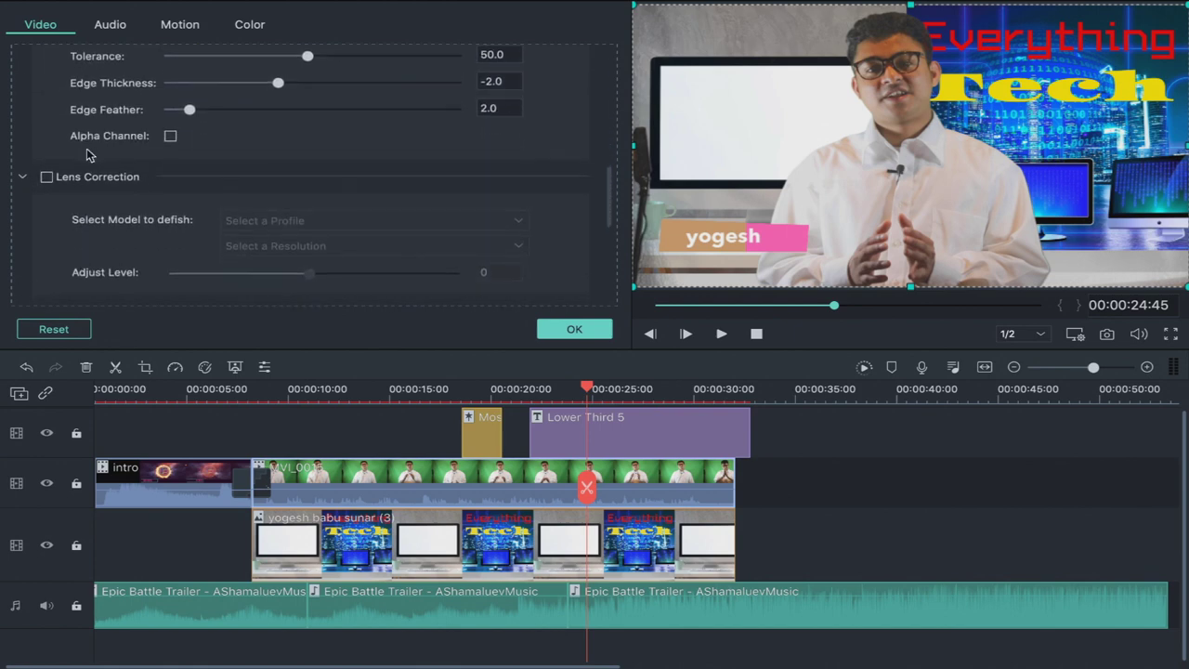
scroll(89, 155, down, 3)
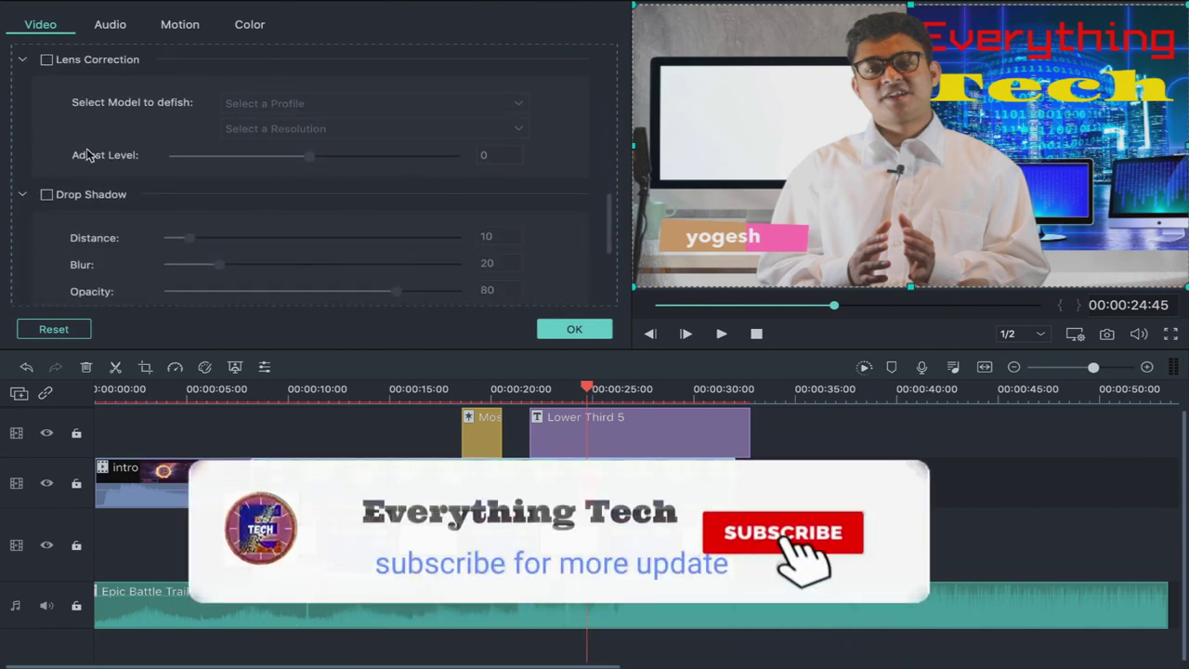
scroll(87, 156, down, 4)
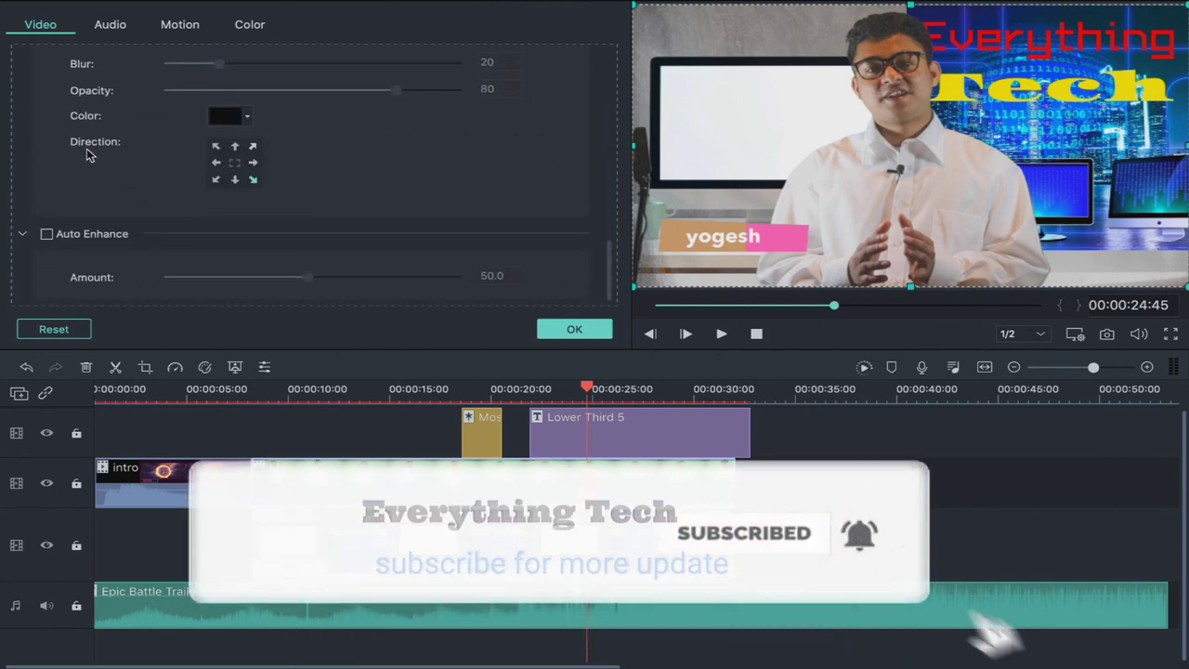
scroll(87, 155, up, 6)
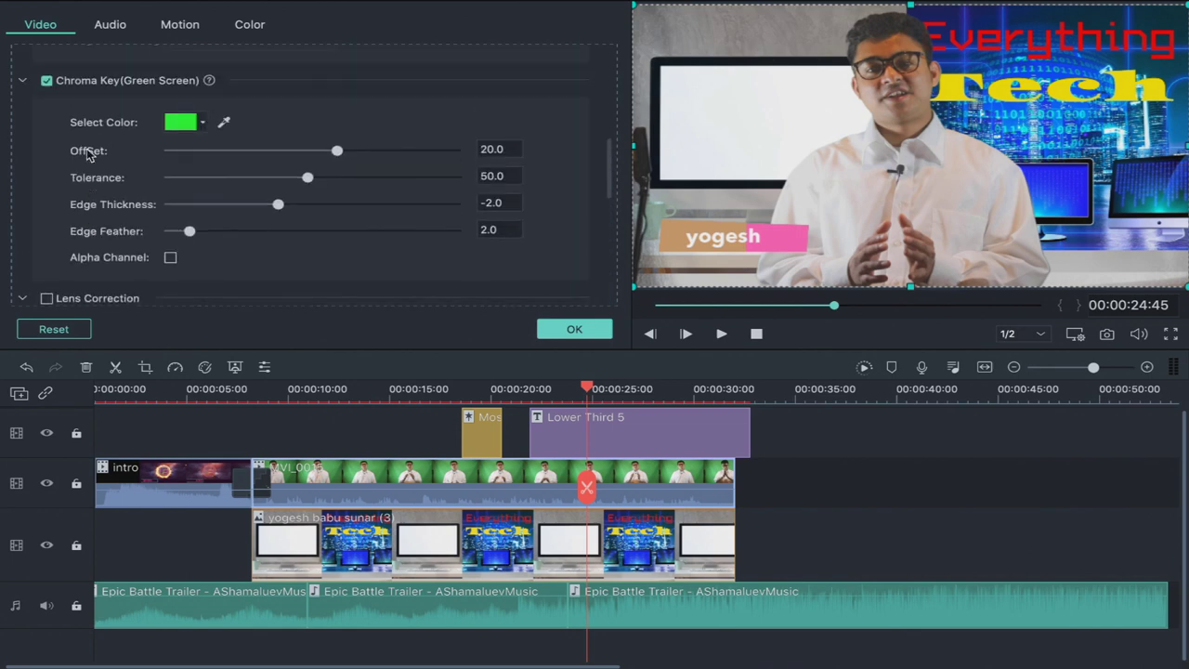
scroll(87, 155, up, 5)
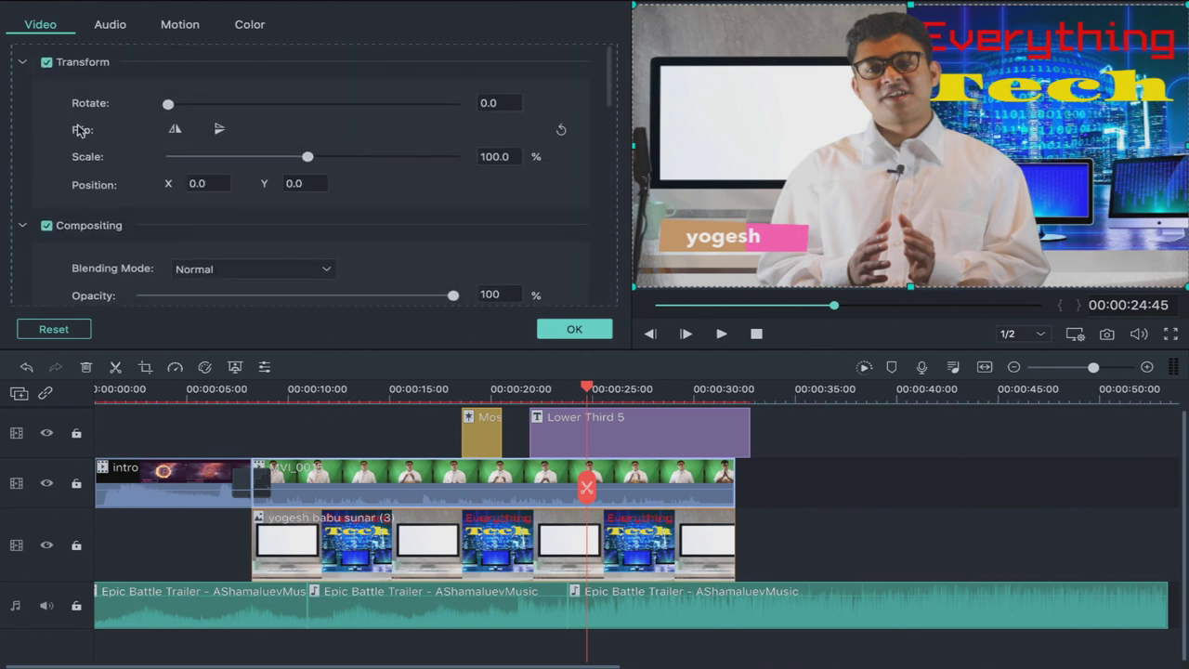
Lower the audio volume of the MVI_0015 clip all the way to −∞ dB.
click(100, 26)
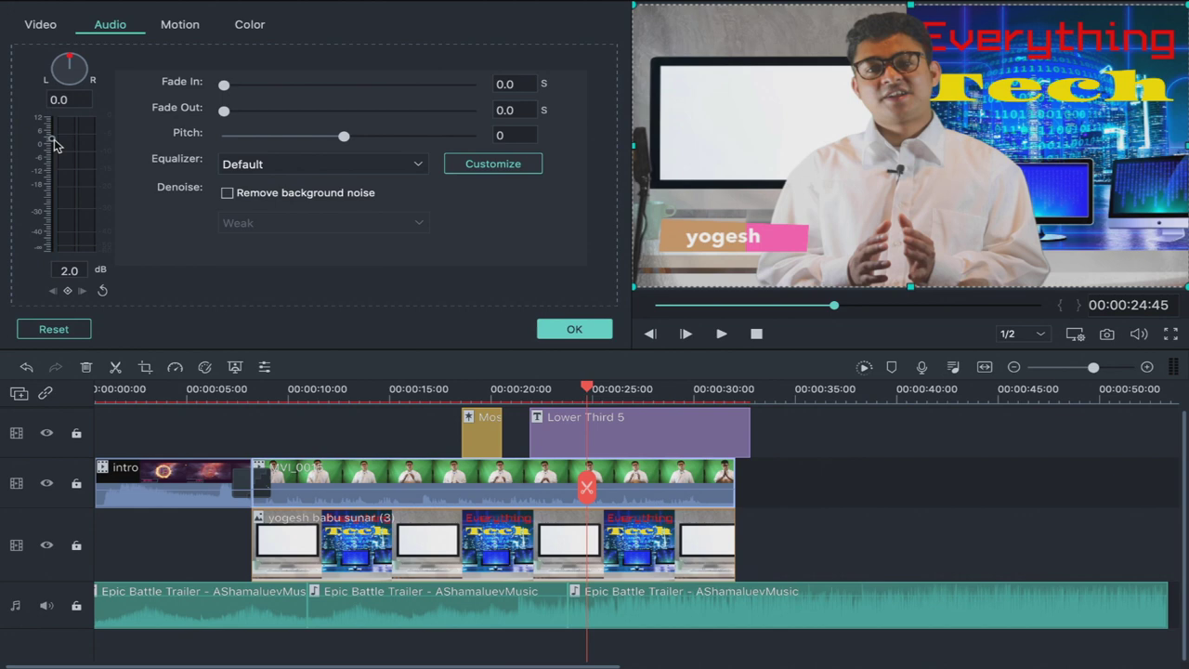
drag(52, 138, 52, 139)
drag(53, 142, 53, 142)
drag(53, 142, 51, 247)
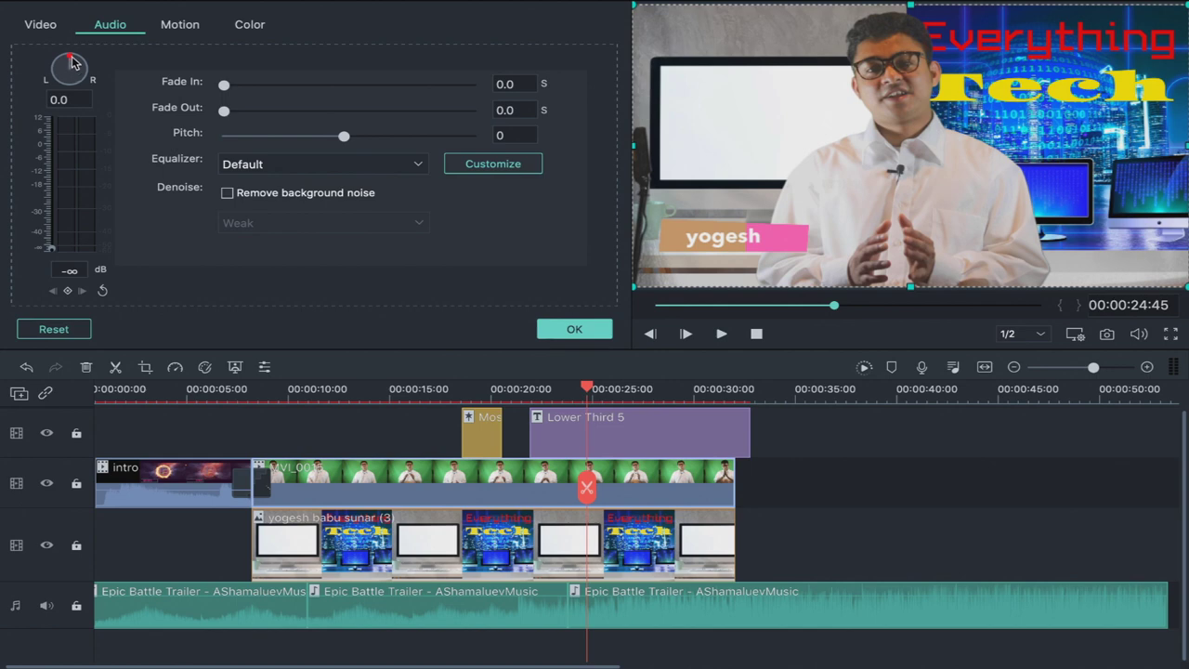
Enable background noise removal at the Weak level for MVI_0015, with the audio balance centered at 0.0.
mouse_move(73, 61)
mouse_down()
mouse_move(92, 73)
mouse_move(42, 61)
mouse_move(36, 72)
mouse_move(69, 59)
mouse_up()
click(228, 193)
click(420, 223)
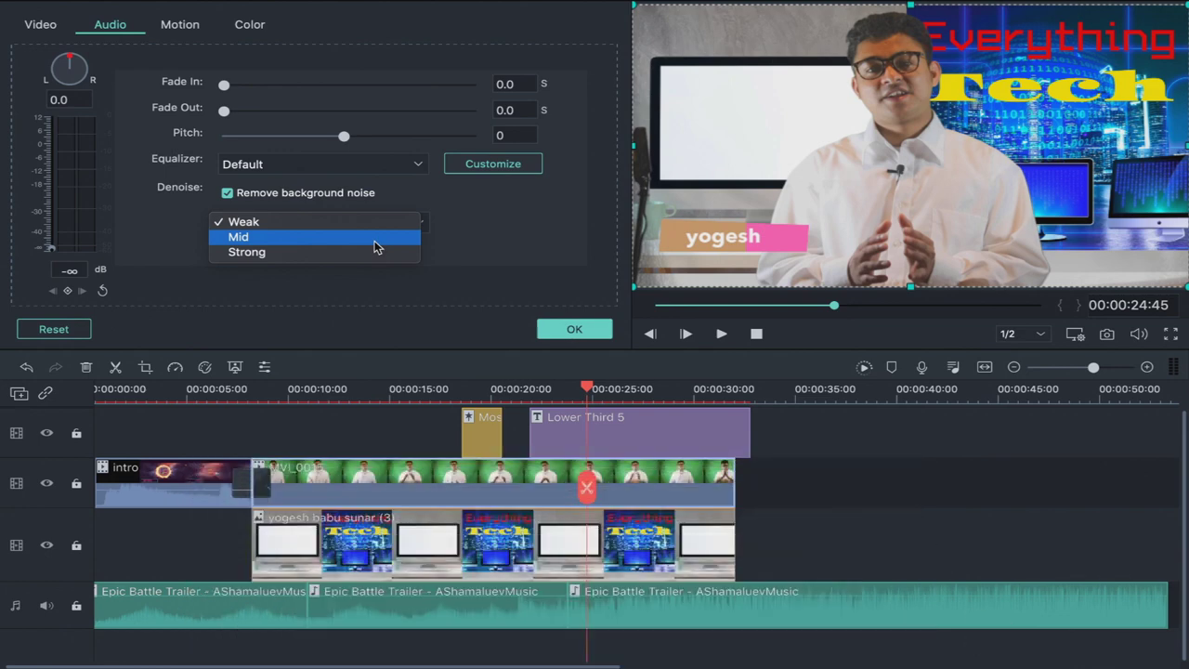
click(585, 334)
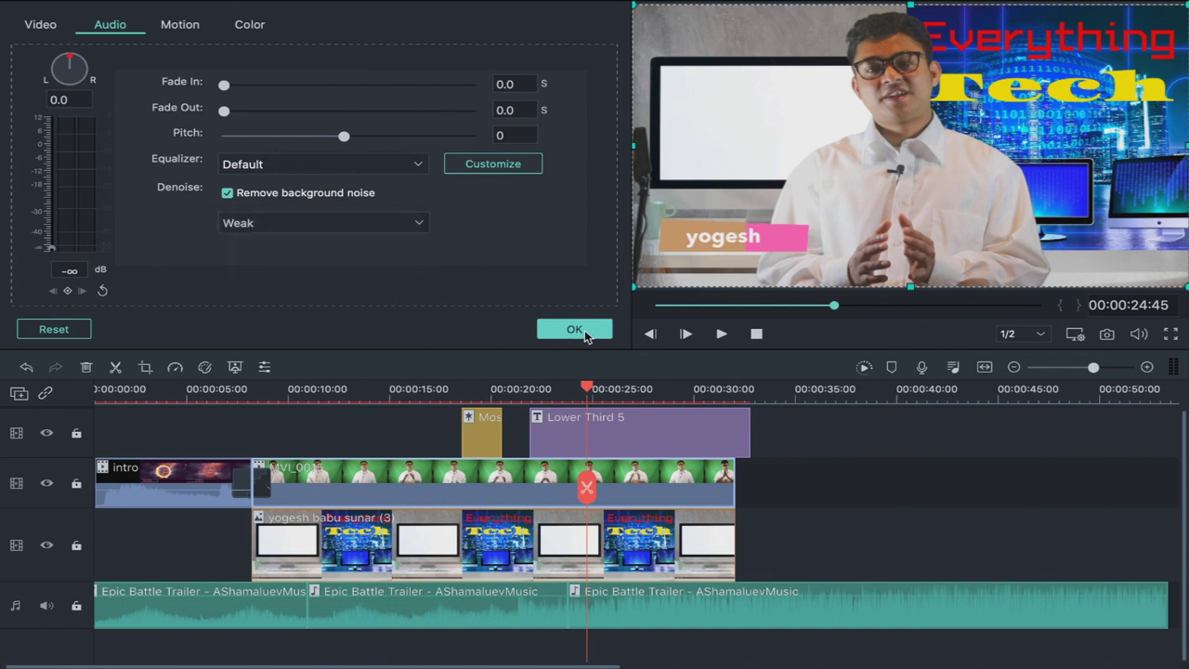
Delete the first two Epic Battle Trailer segments, and move and extend the remaining one to span from the timeline start to MVI_0015's end.
click(585, 334)
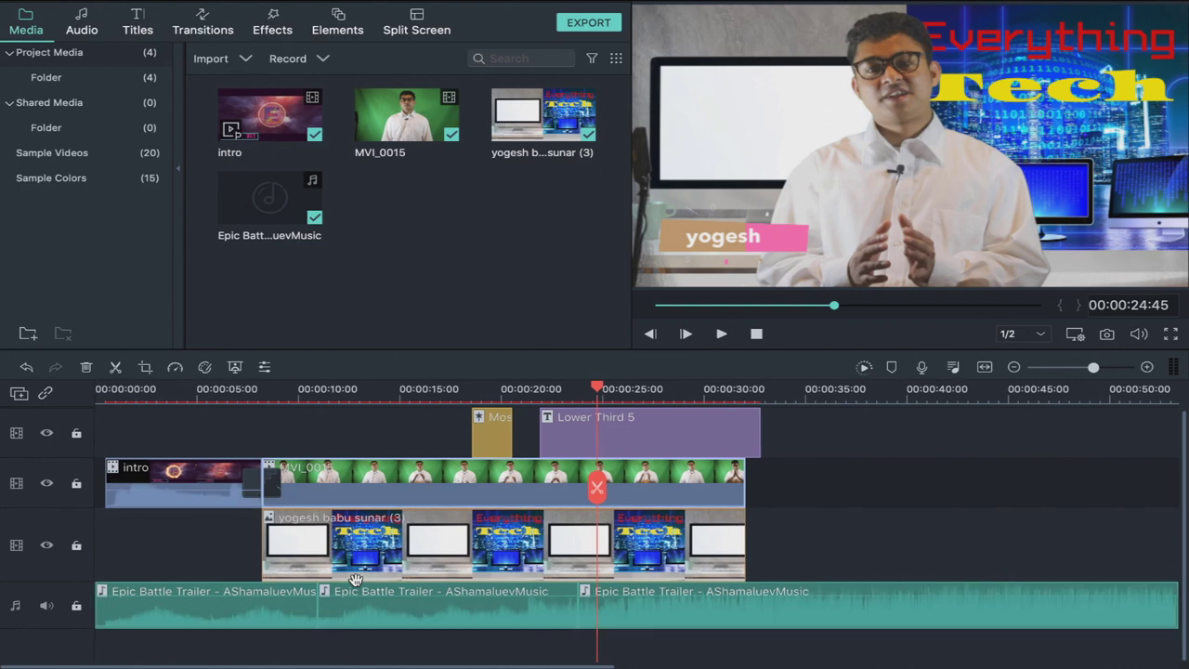
click(354, 606)
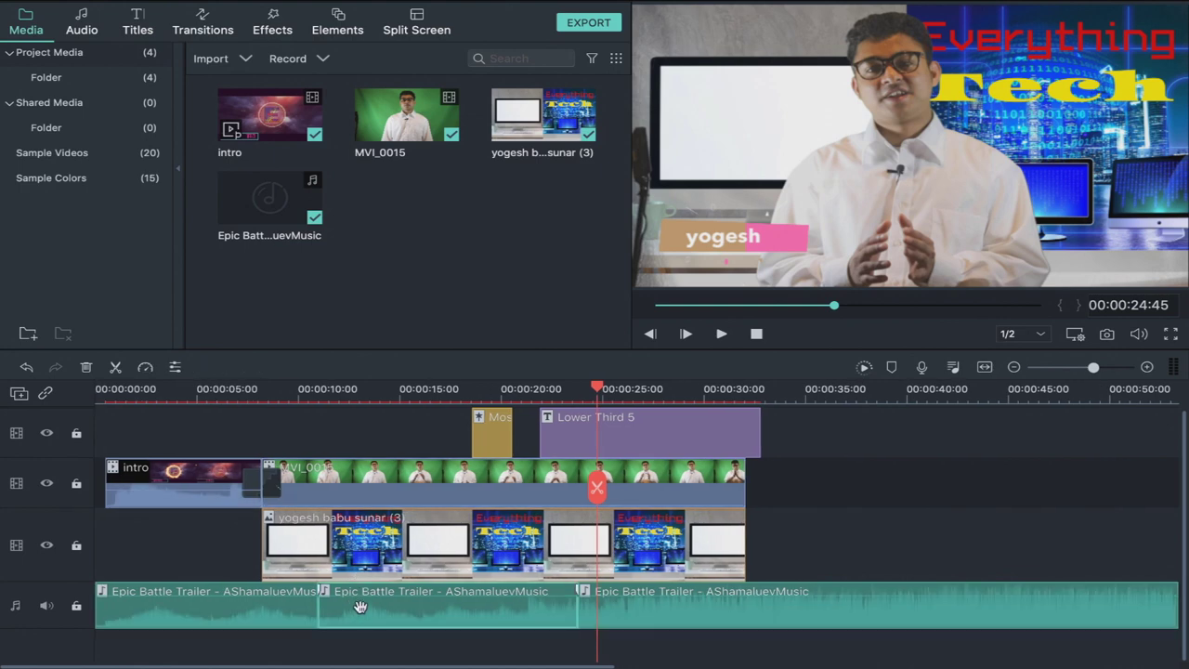
key(Delete)
click(267, 614)
key(Delete)
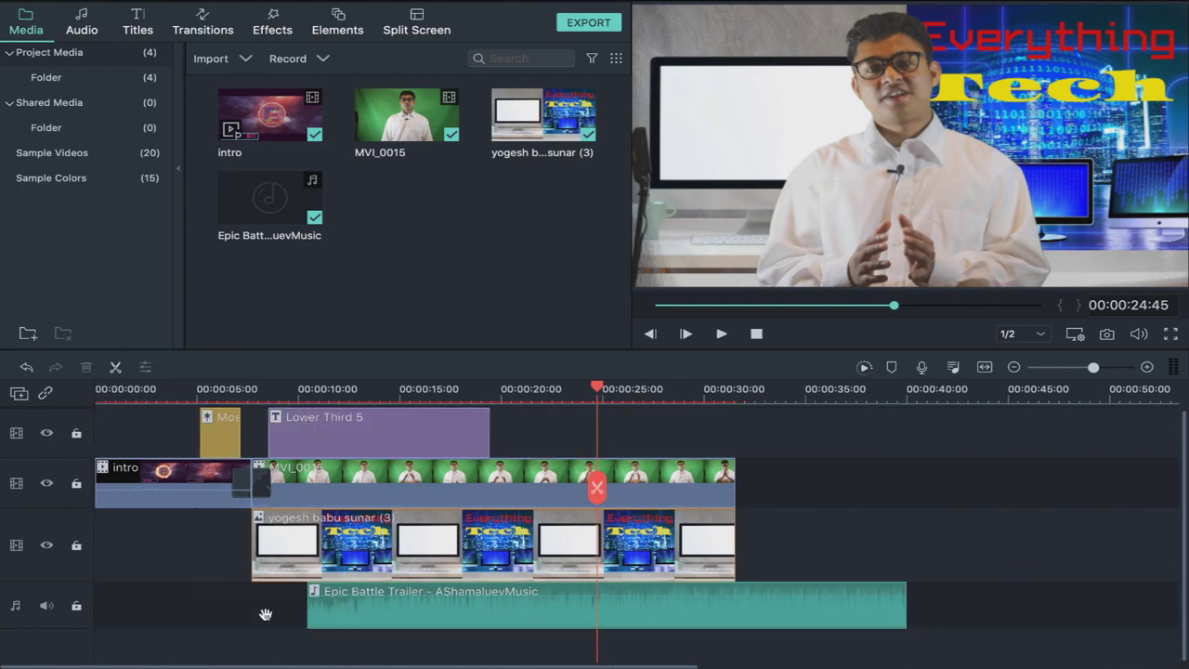
drag(377, 621, 173, 622)
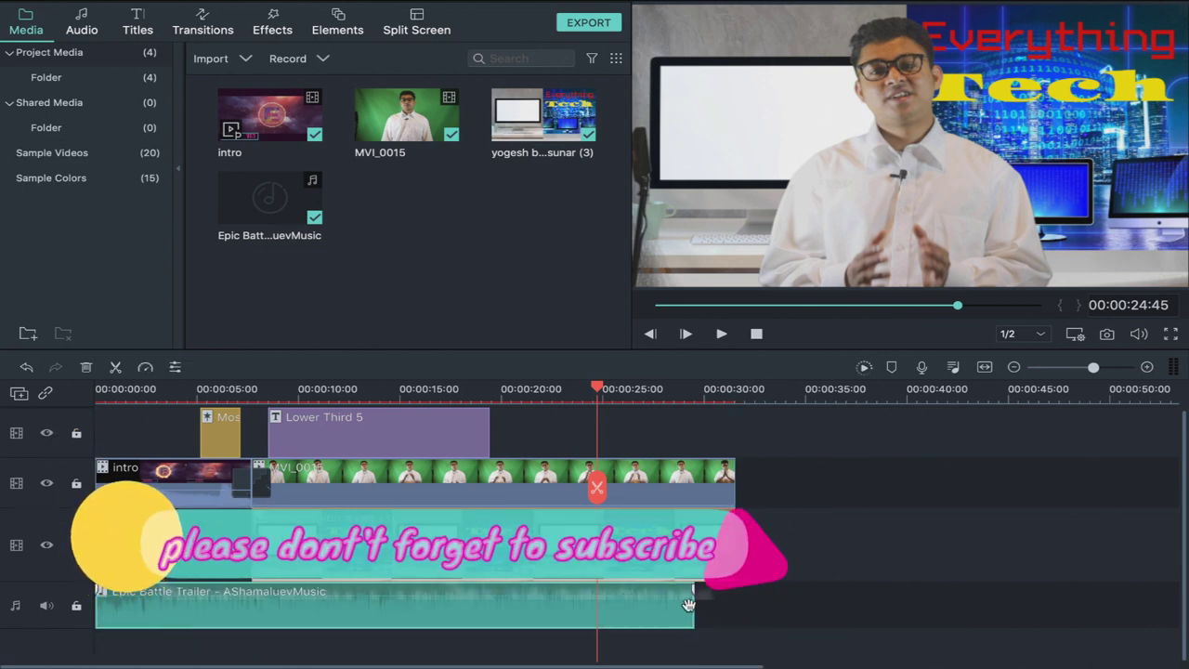
drag(688, 605, 728, 600)
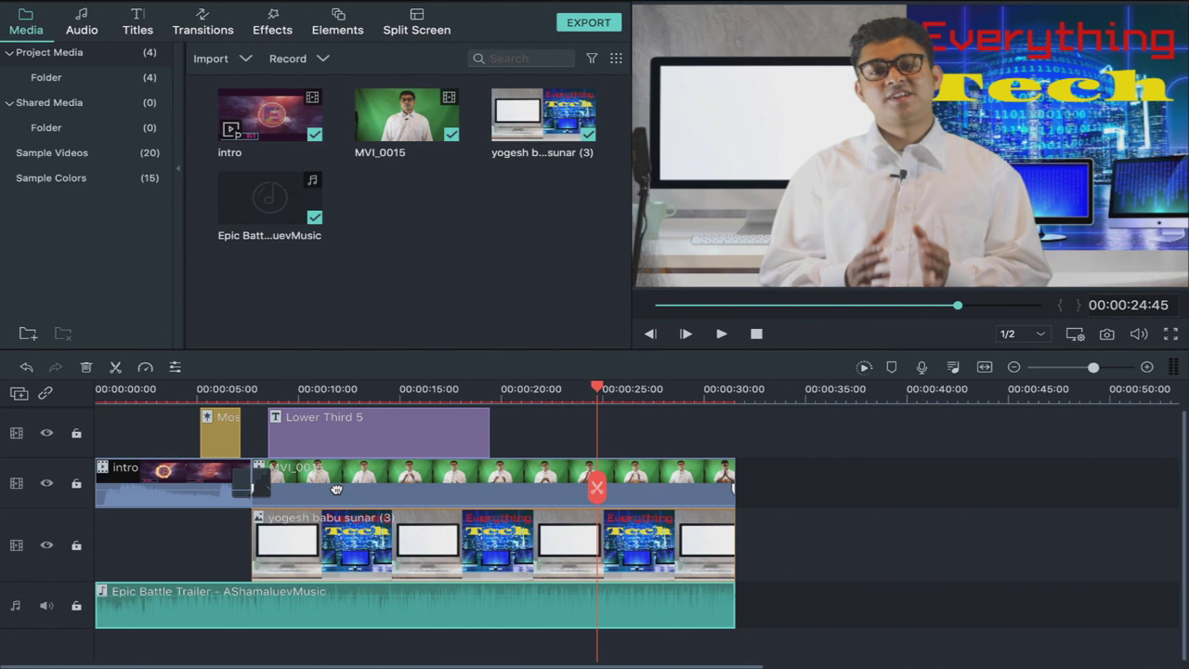
Lower the volume of the Epic Battle Trailer music clip to -28.0 dB.
double_click(341, 613)
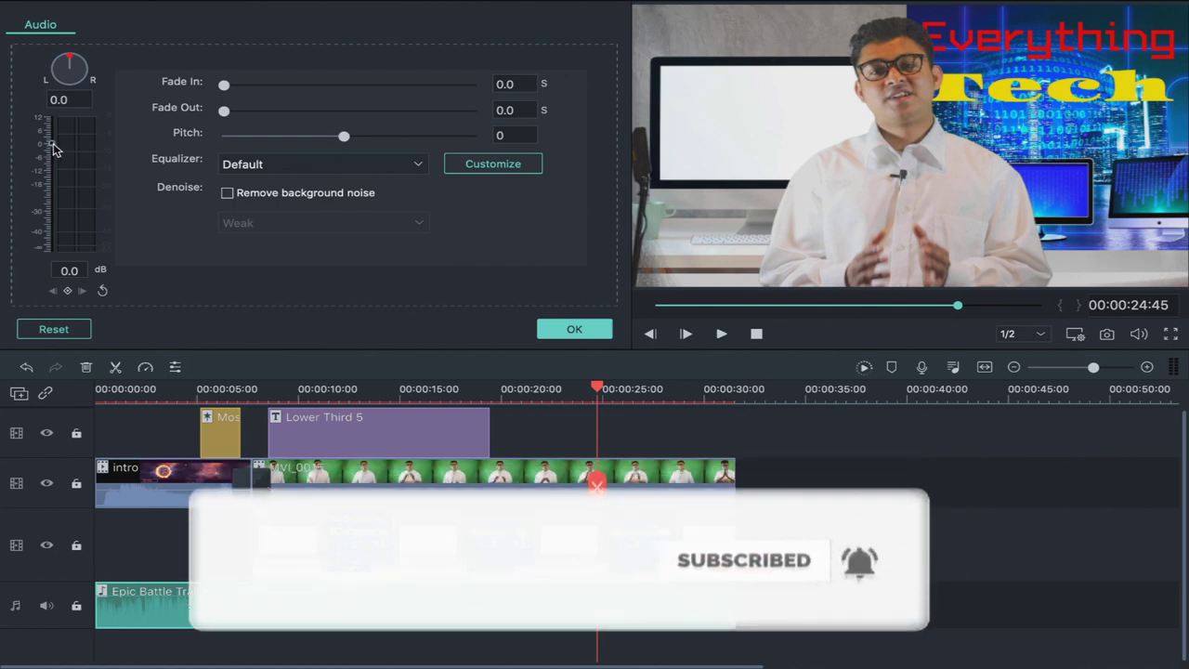
drag(53, 148, 53, 191)
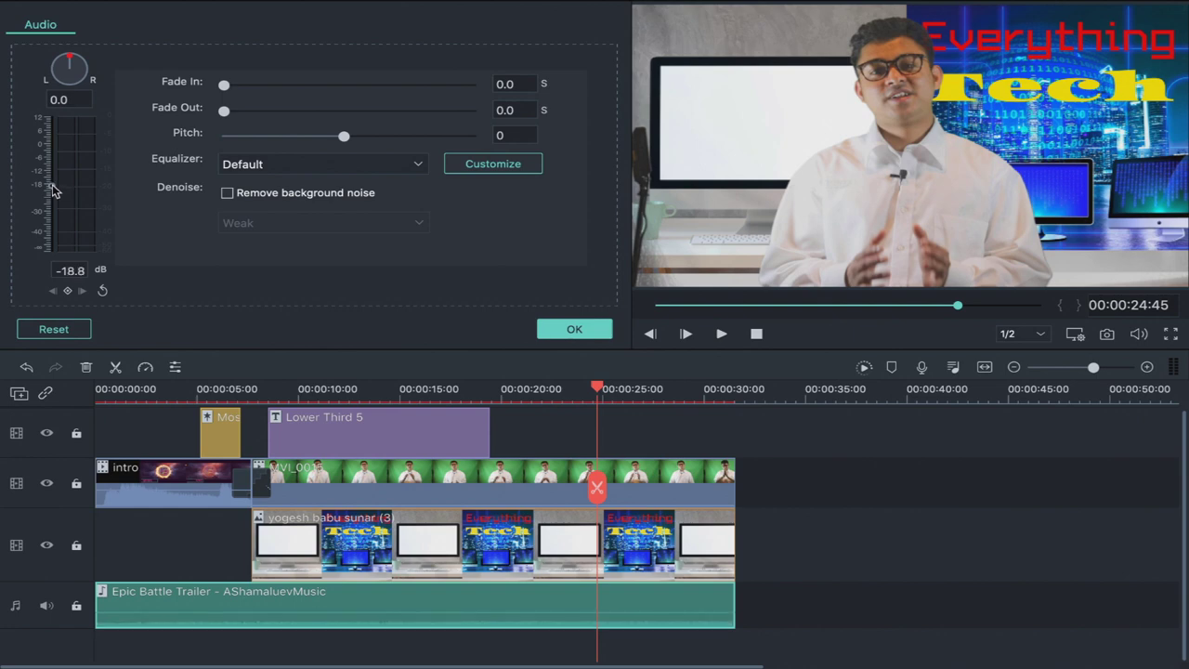
drag(51, 190, 54, 211)
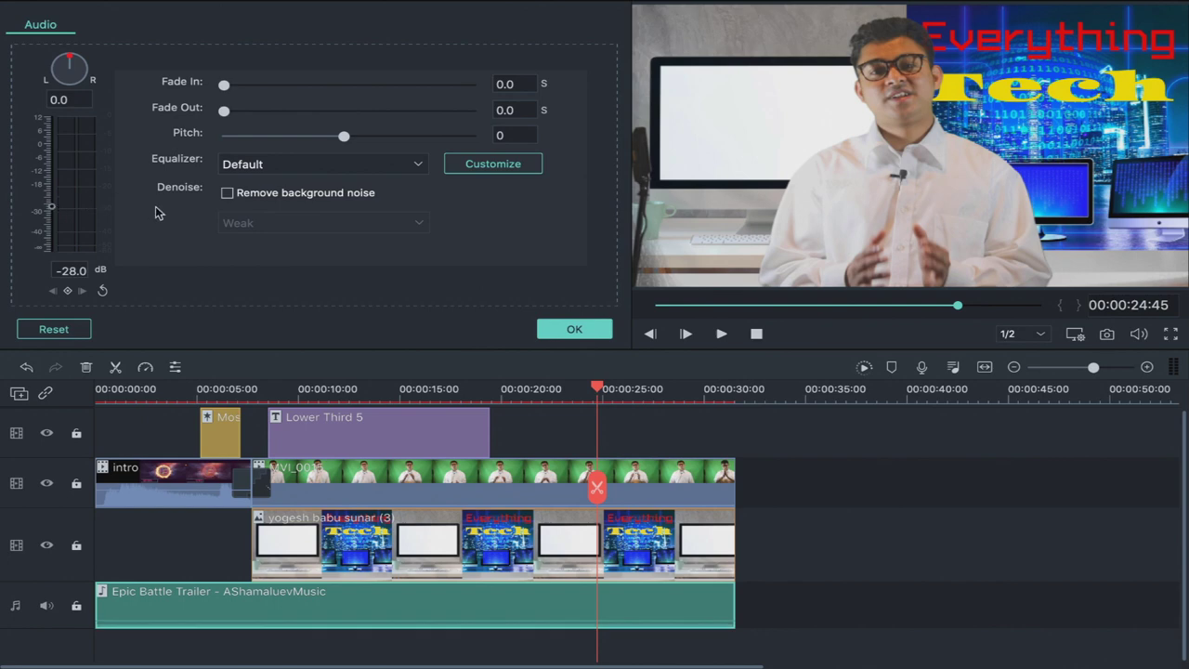
click(594, 329)
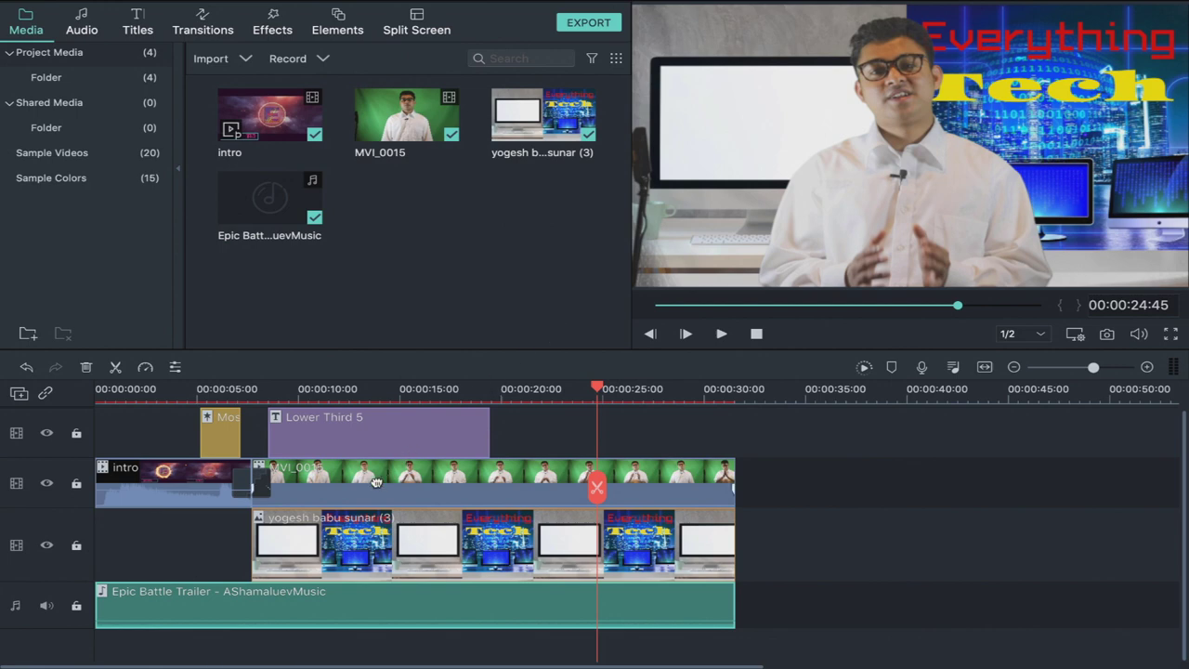
Crop the left edge off MVI_0015 with a custom ratio at about 1805 x 1080, and play back the result.
click(340, 490)
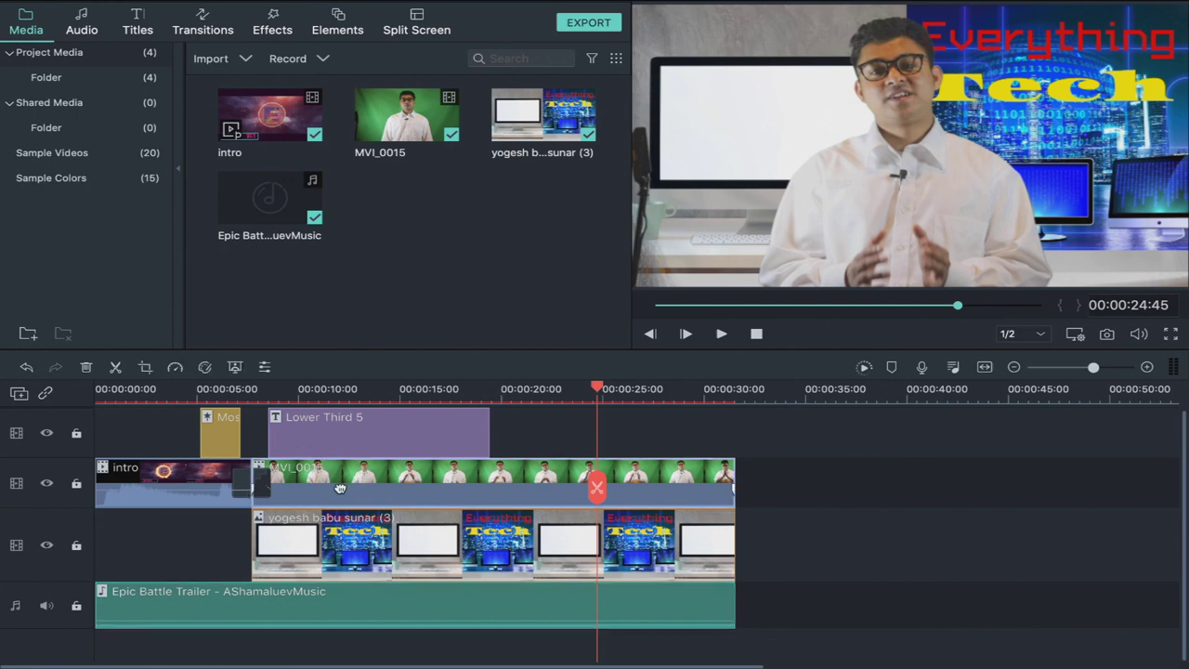
click(144, 368)
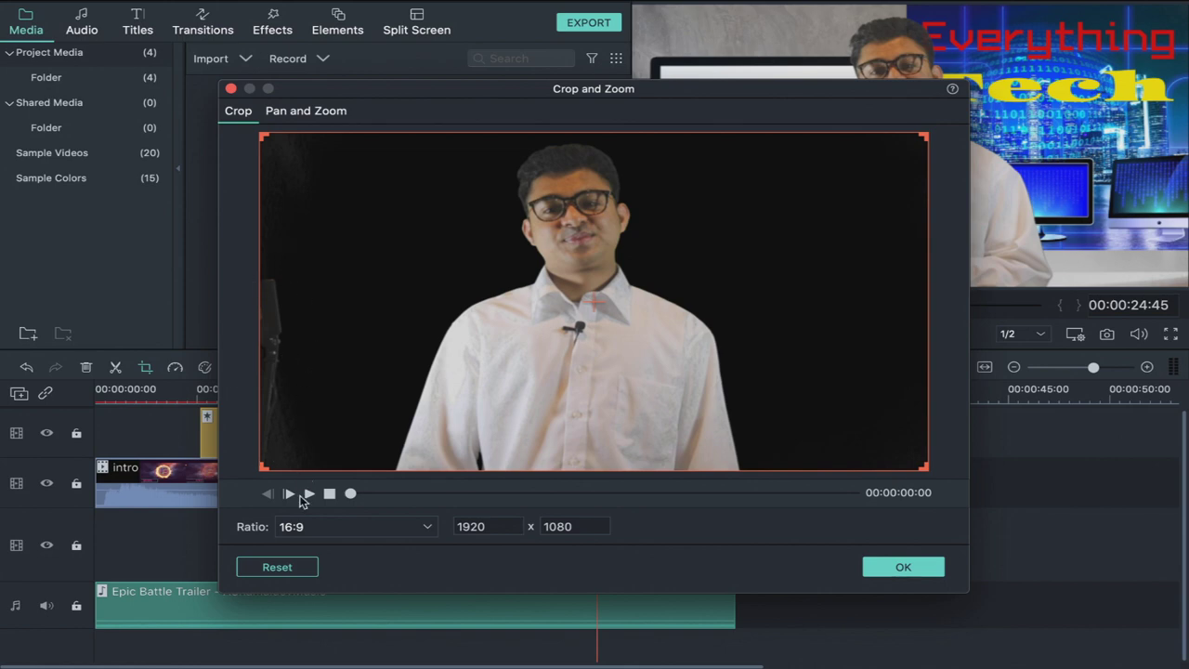
click(429, 527)
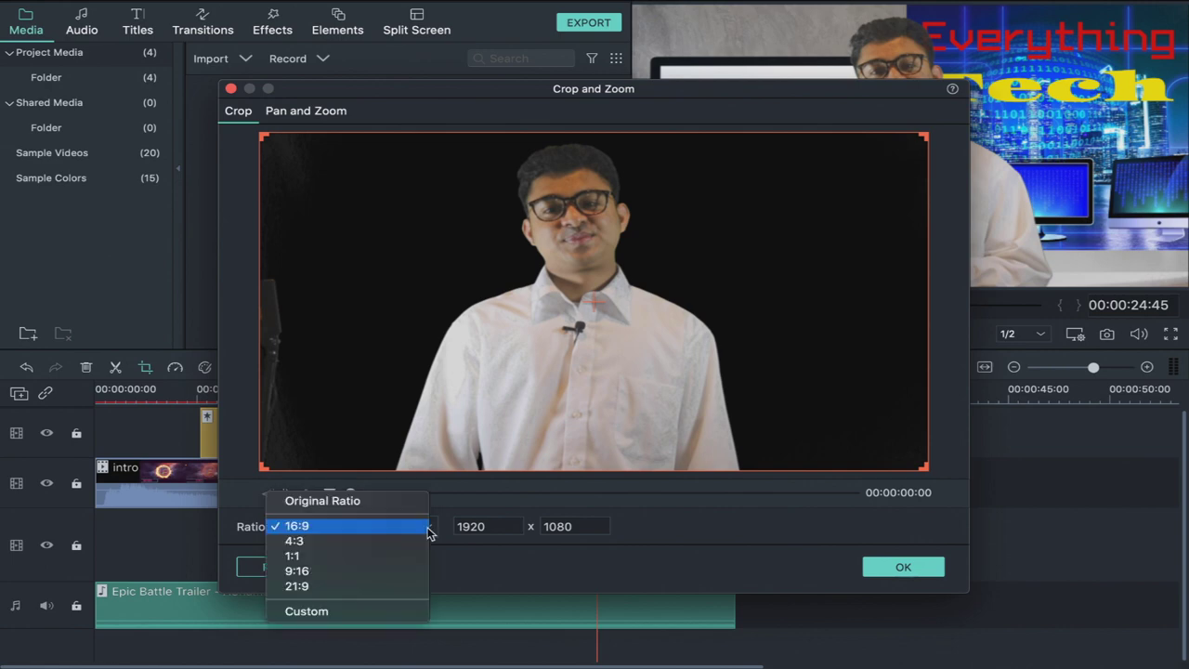
click(361, 610)
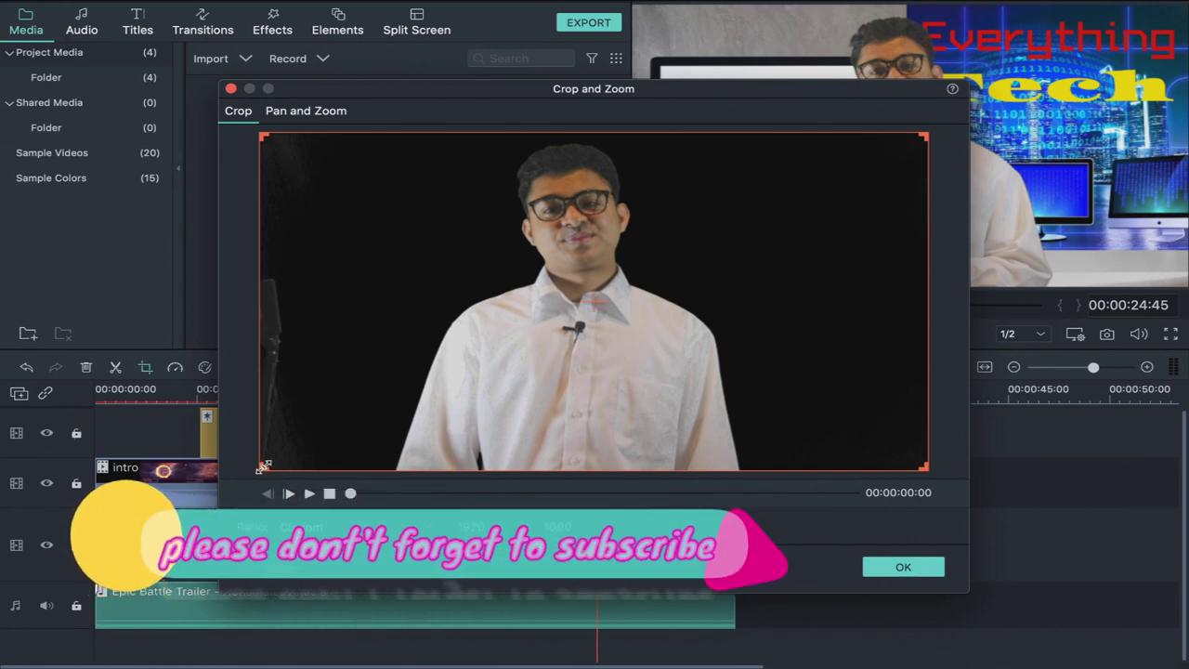
drag(264, 465, 306, 492)
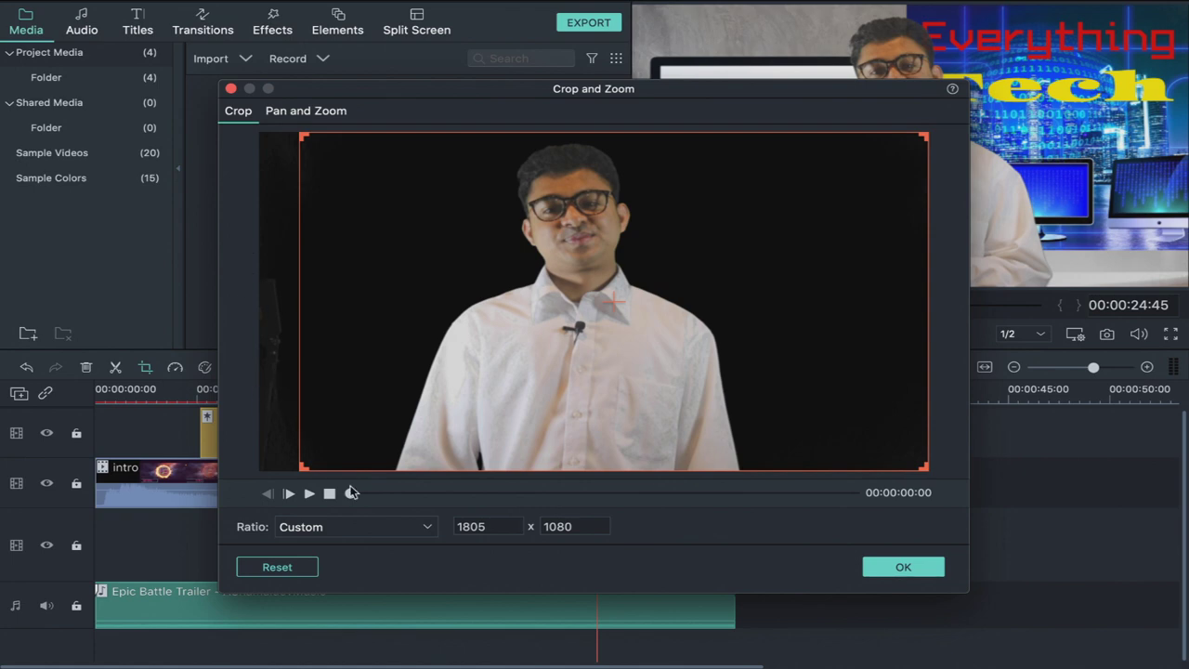
click(893, 567)
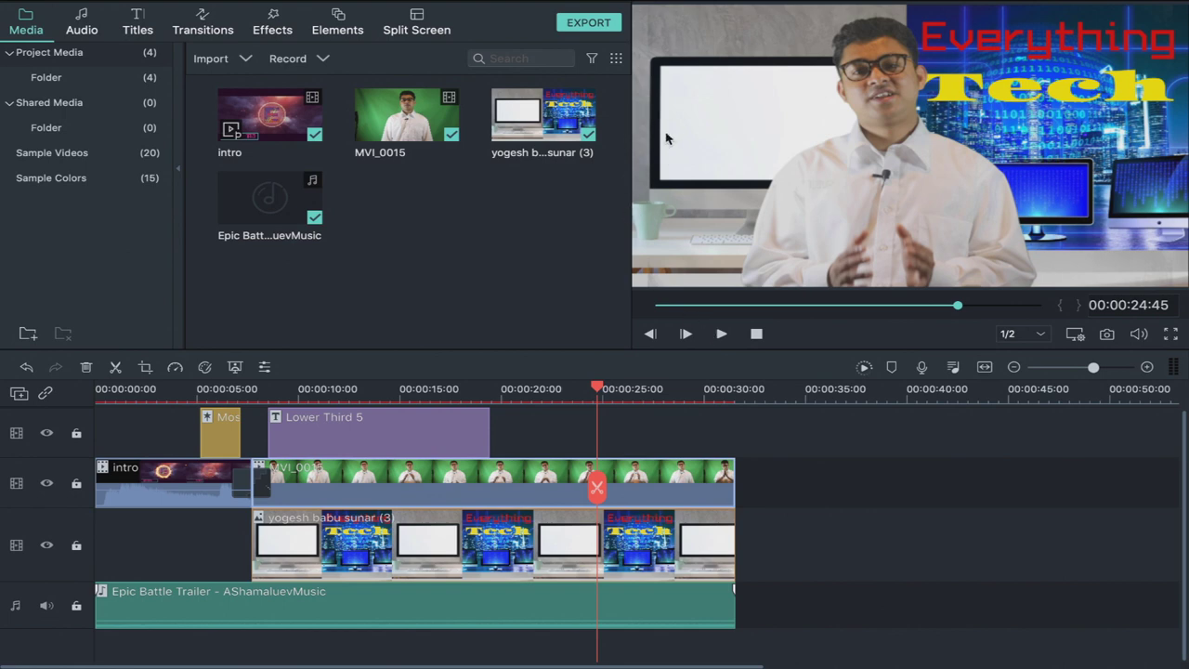
key(space)
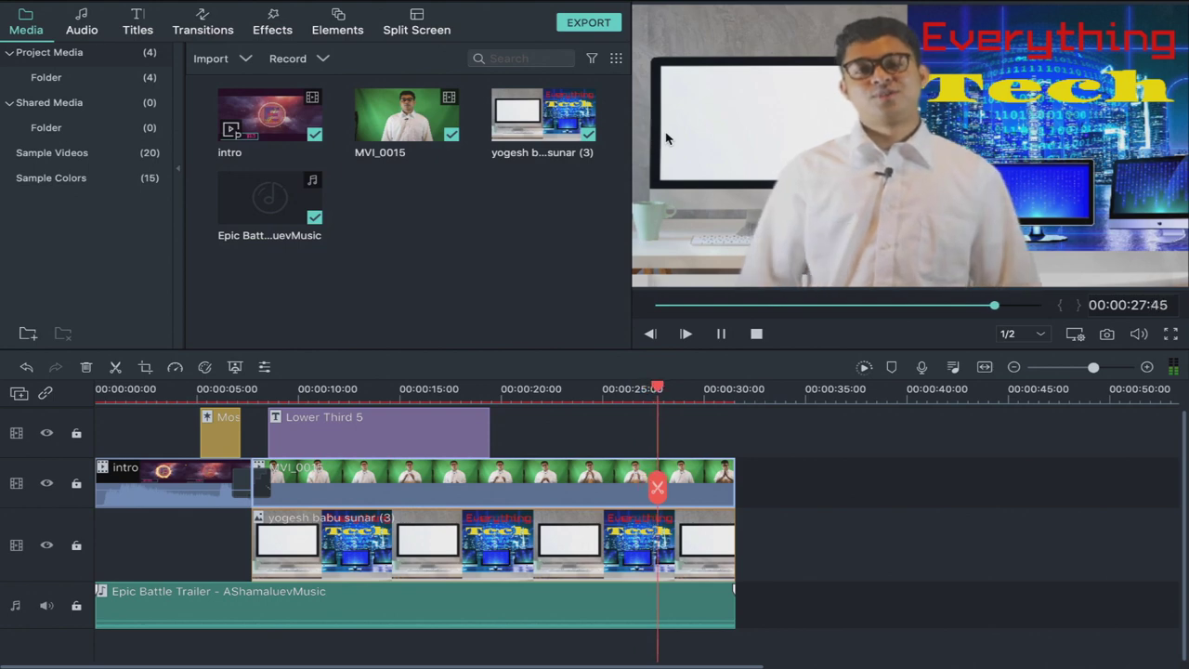
key(space)
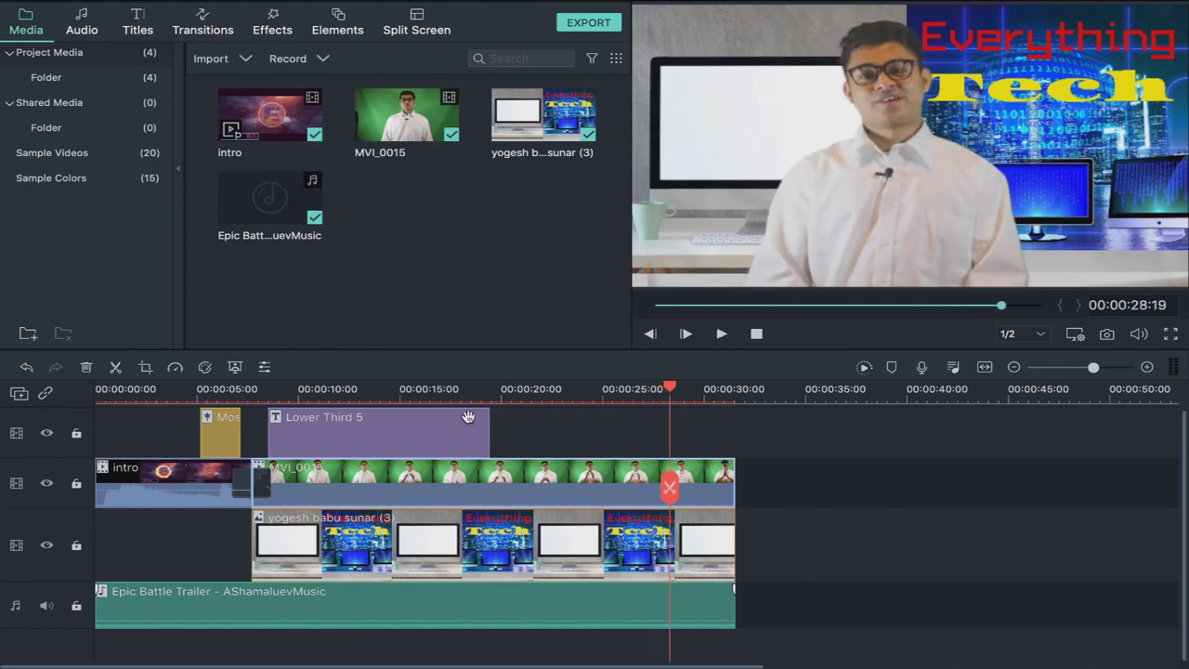
Shorten the Lower Third 5 title to about 4.5 seconds and place copies of it at about 17 and 25 seconds.
click(310, 437)
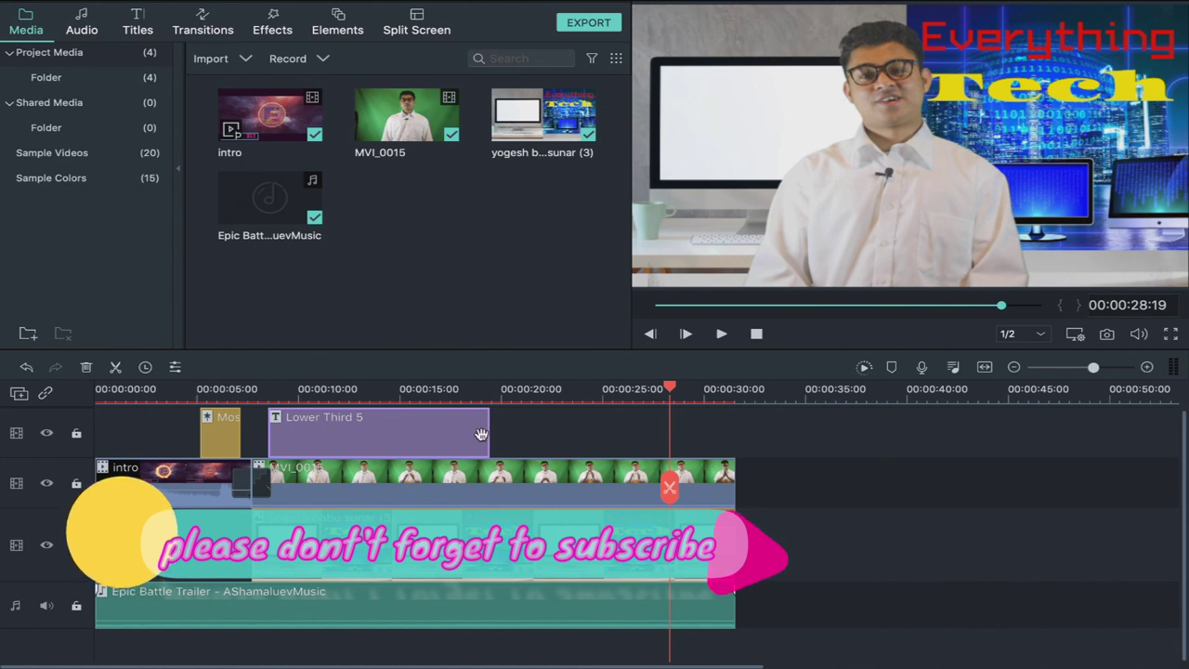
drag(482, 430, 351, 431)
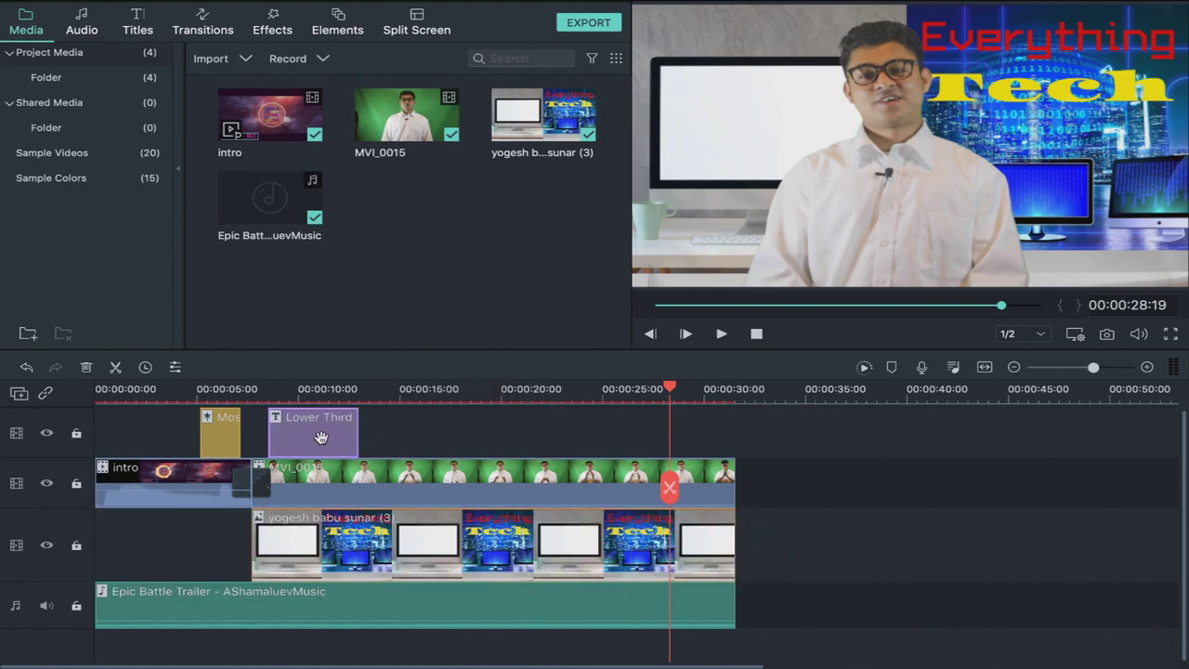
click(435, 404)
key(ctrl+v)
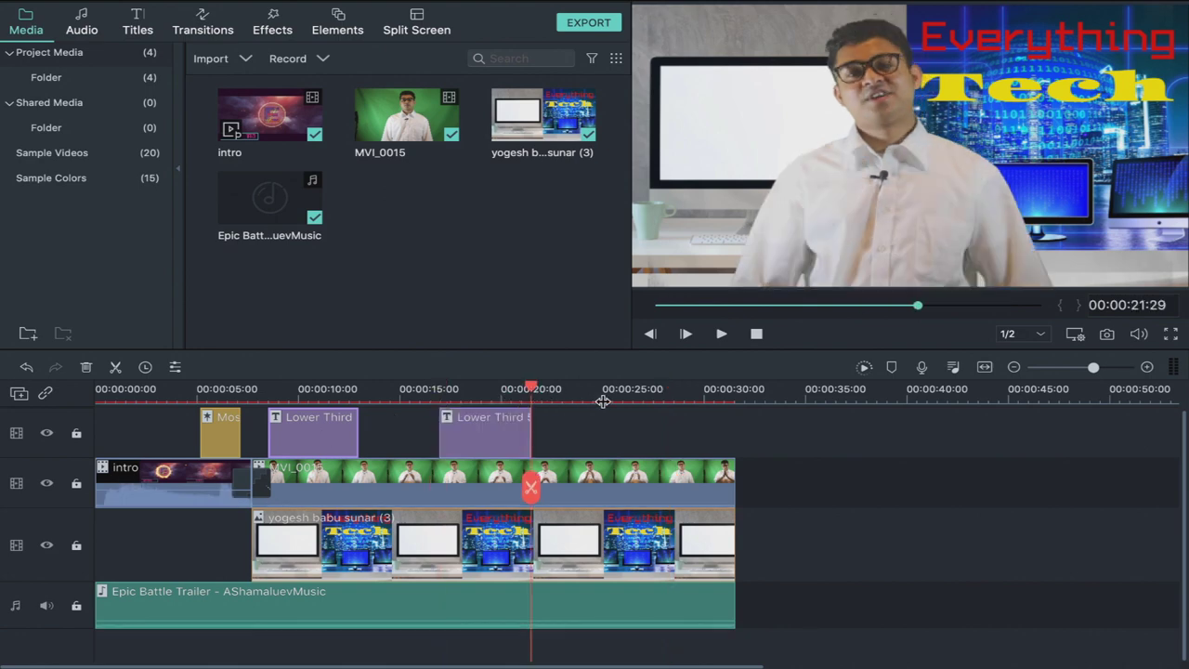
click(603, 400)
key(ctrl+v)
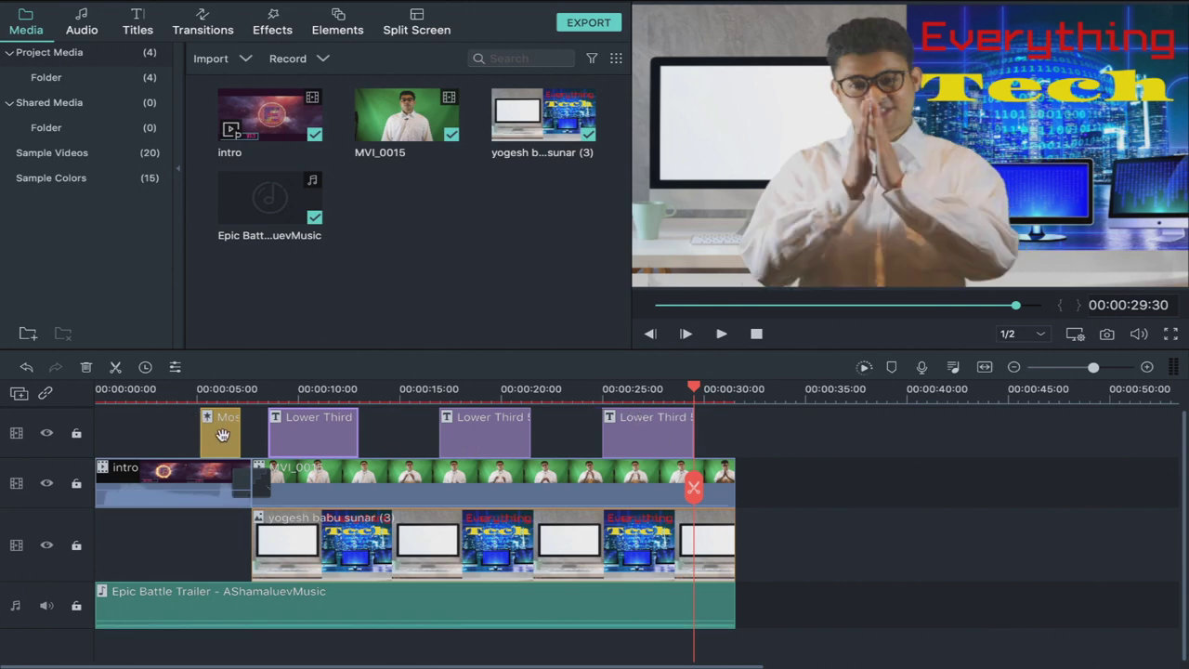
Play the edited video from near its beginning through to the end, viewing the latter part in full screen.
click(112, 394)
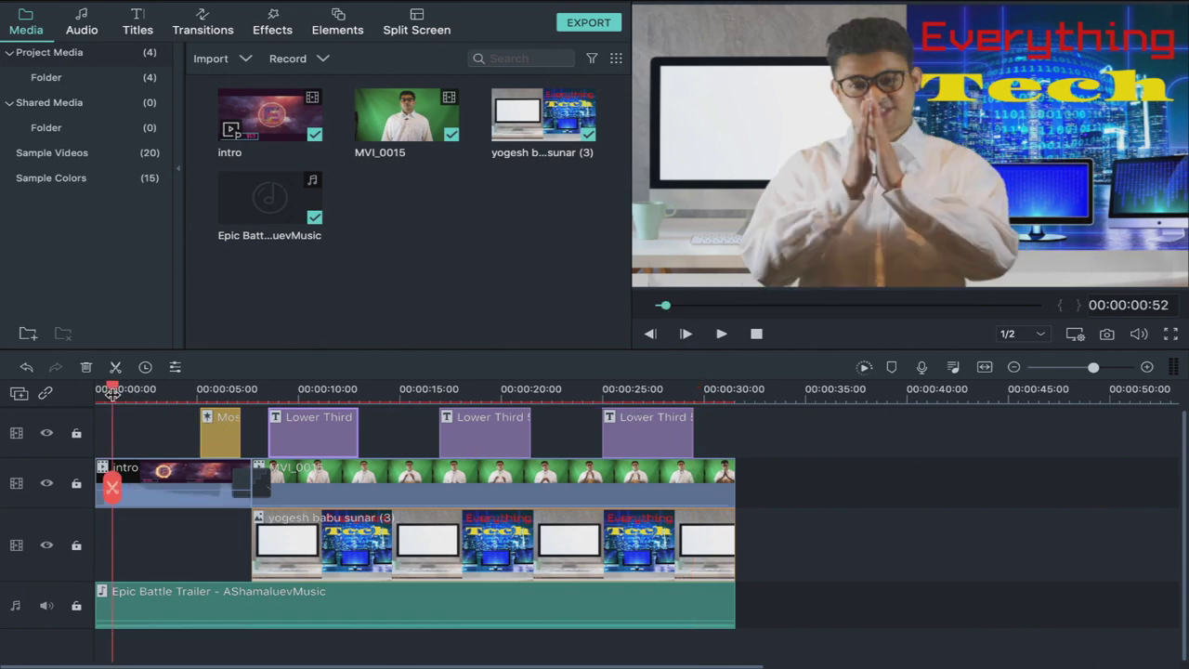
key(space)
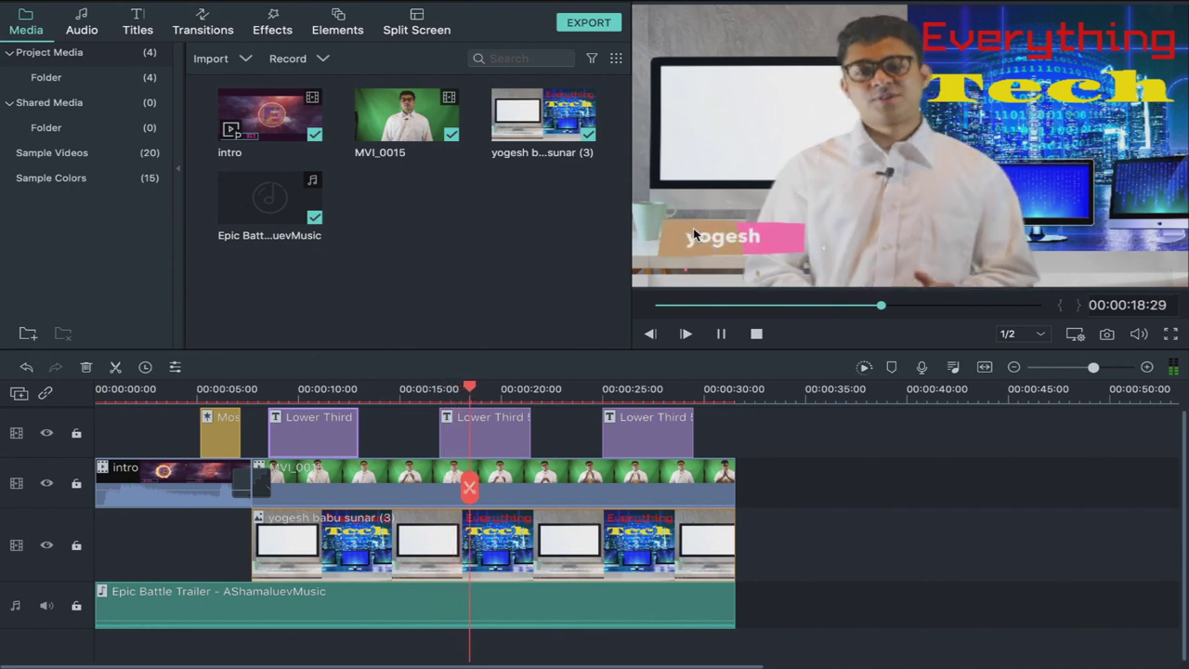
key(space)
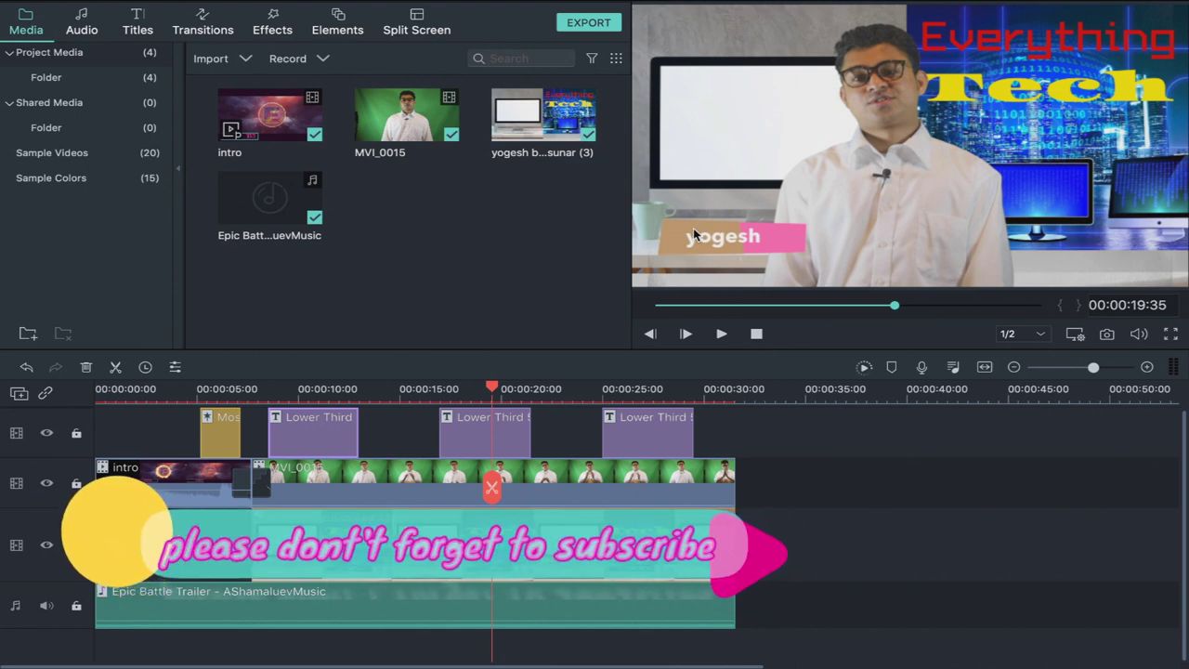
click(1170, 338)
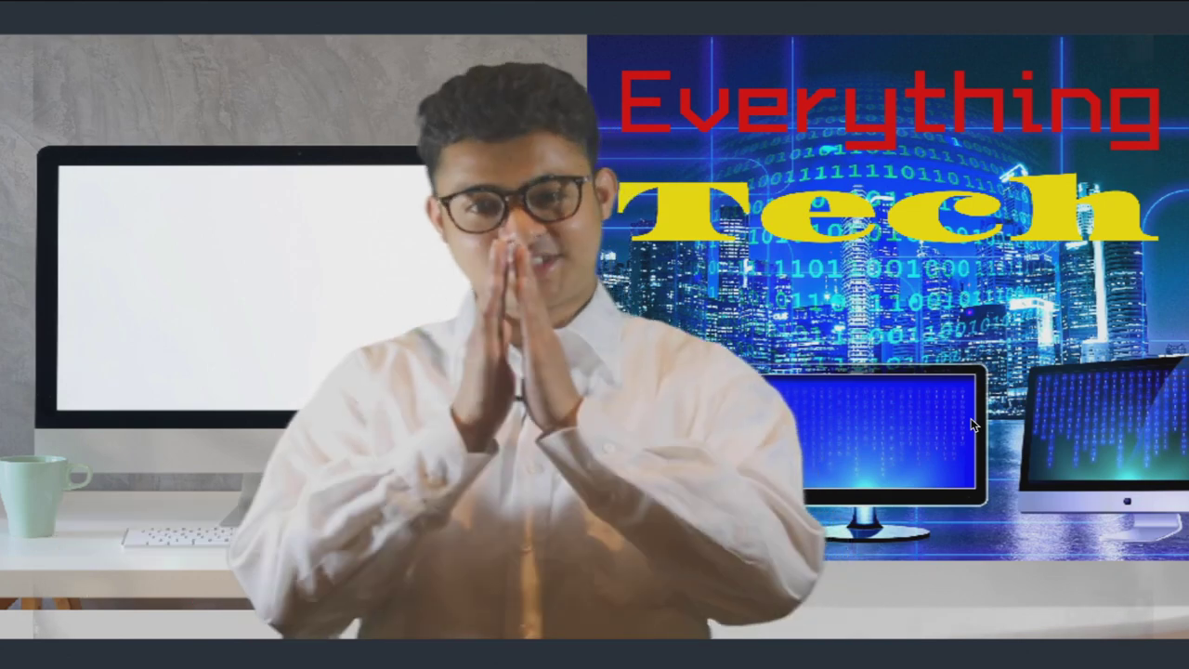
mouse_move(1172, 658)
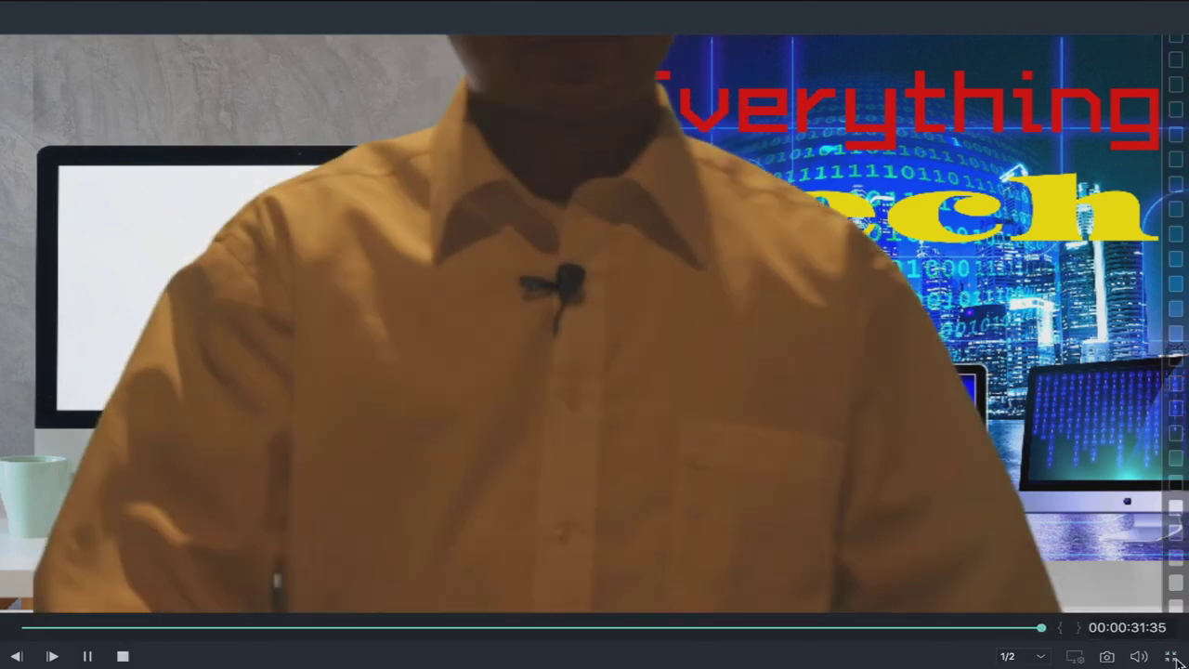
click(1171, 655)
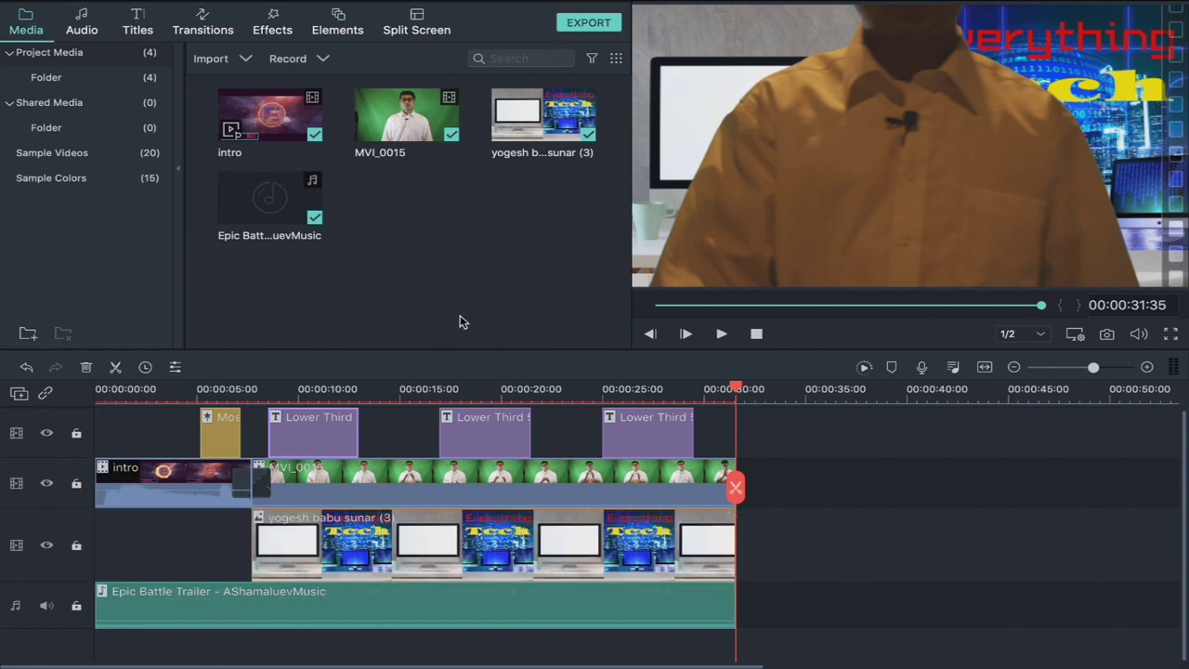
Configure the video export as an MP4 saved to the Desktop, with the person's first name as the file name.
click(590, 23)
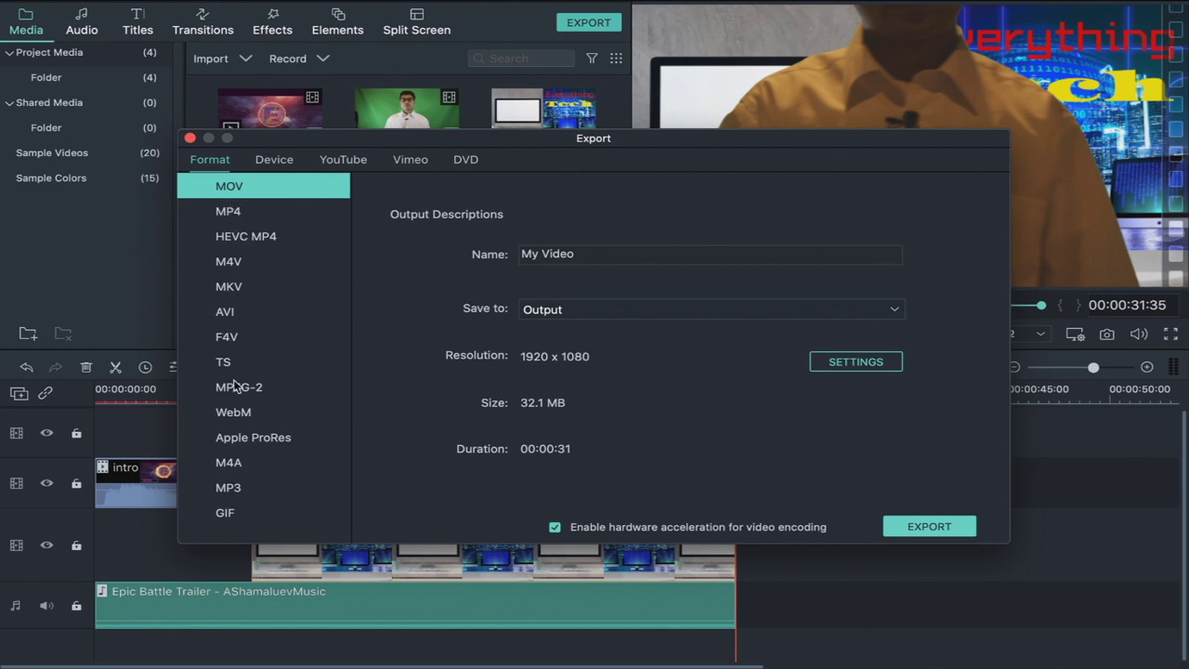
click(233, 218)
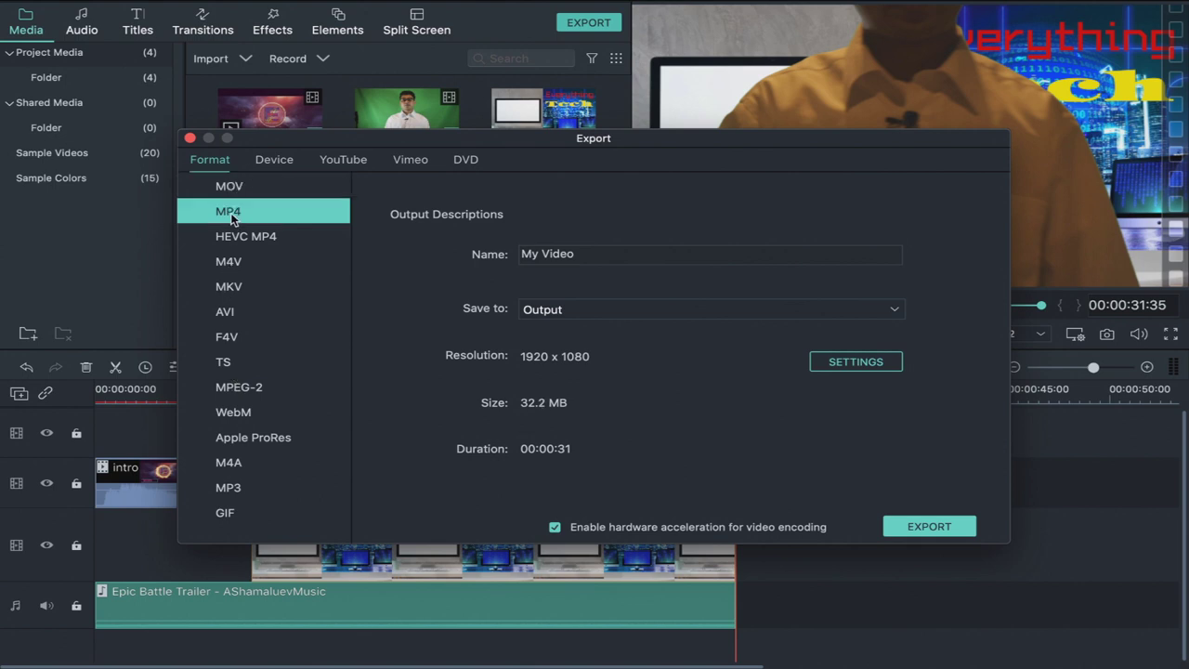
click(592, 259)
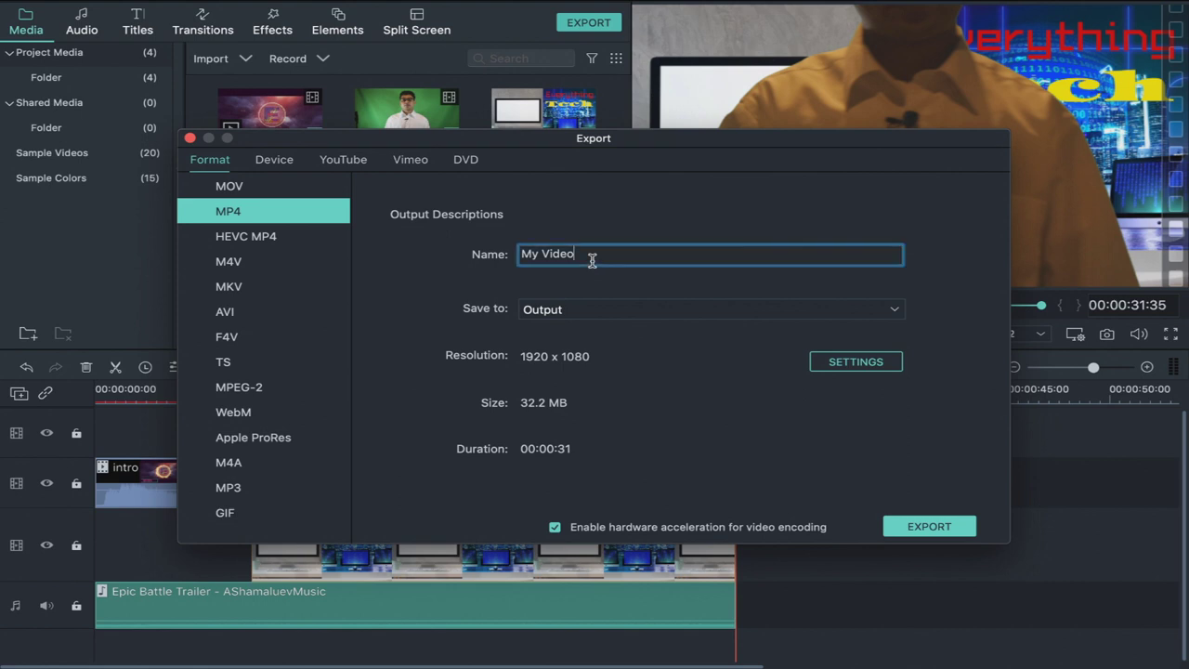
key(BackSpace)
key(BackSpace)
key(BackSpace)
key(BackSpace)
key(BackSpace)
key(BackSpace)
key(BackSpace)
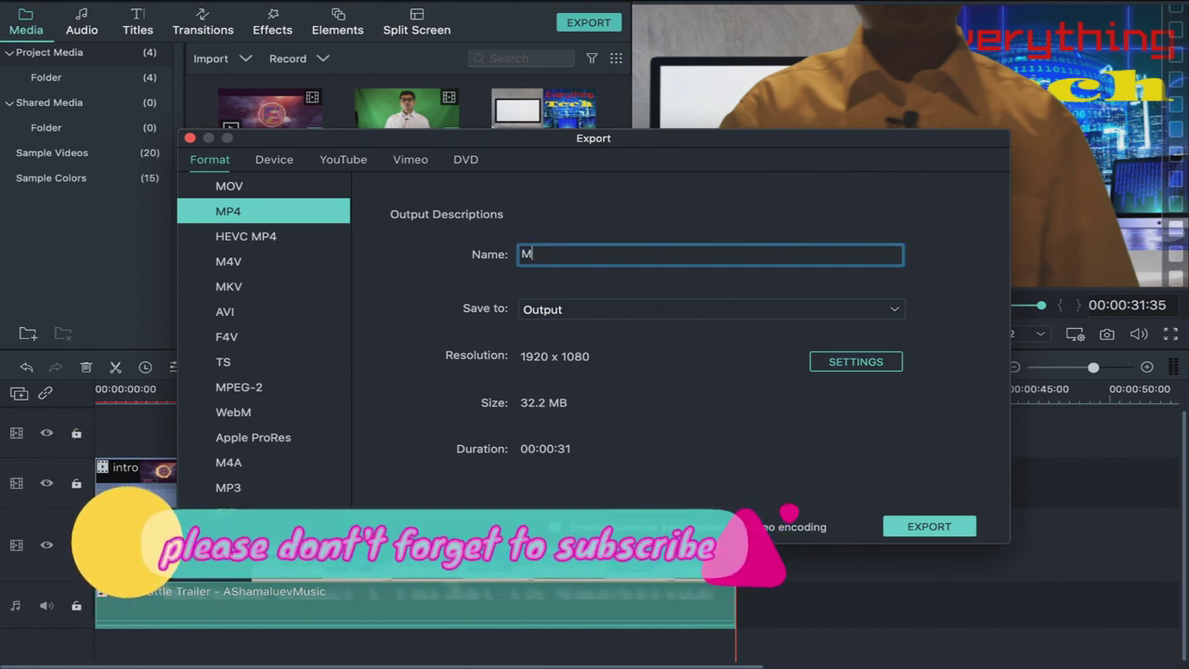
key(BackSpace)
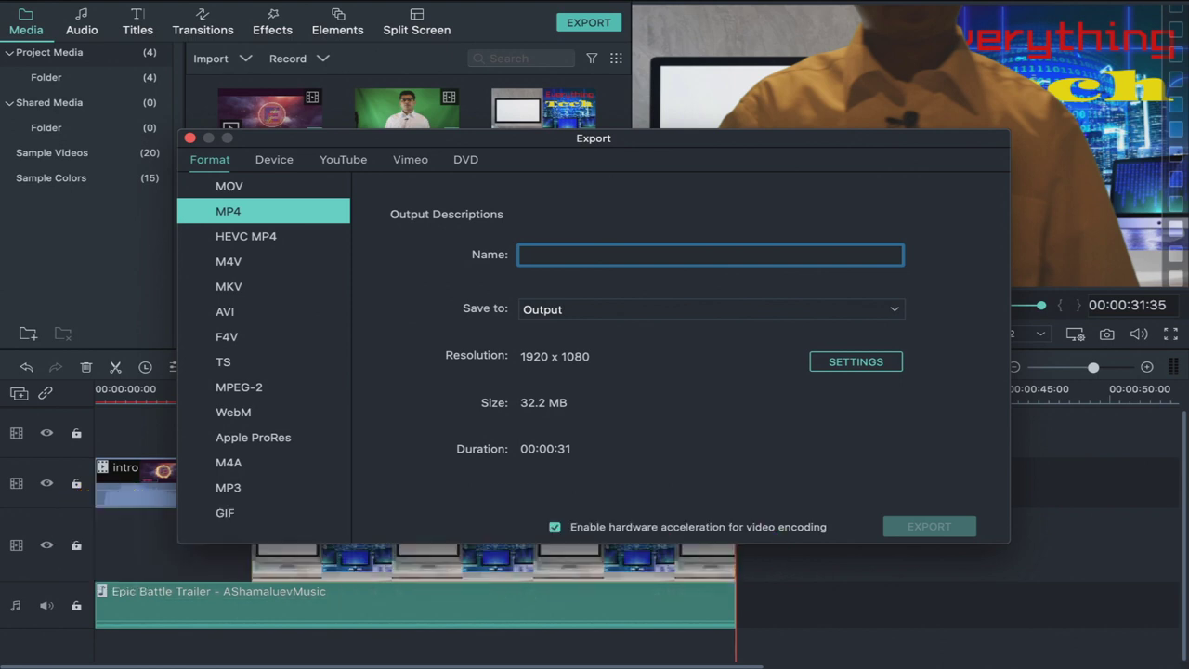
text(yogesh)
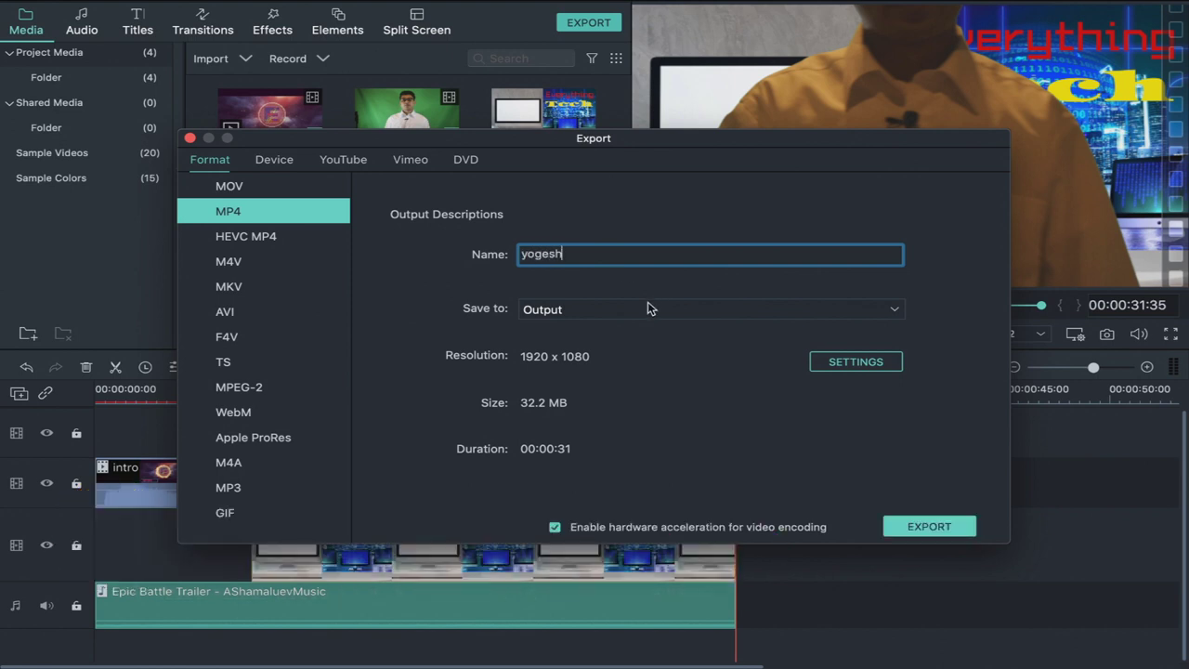
click(893, 310)
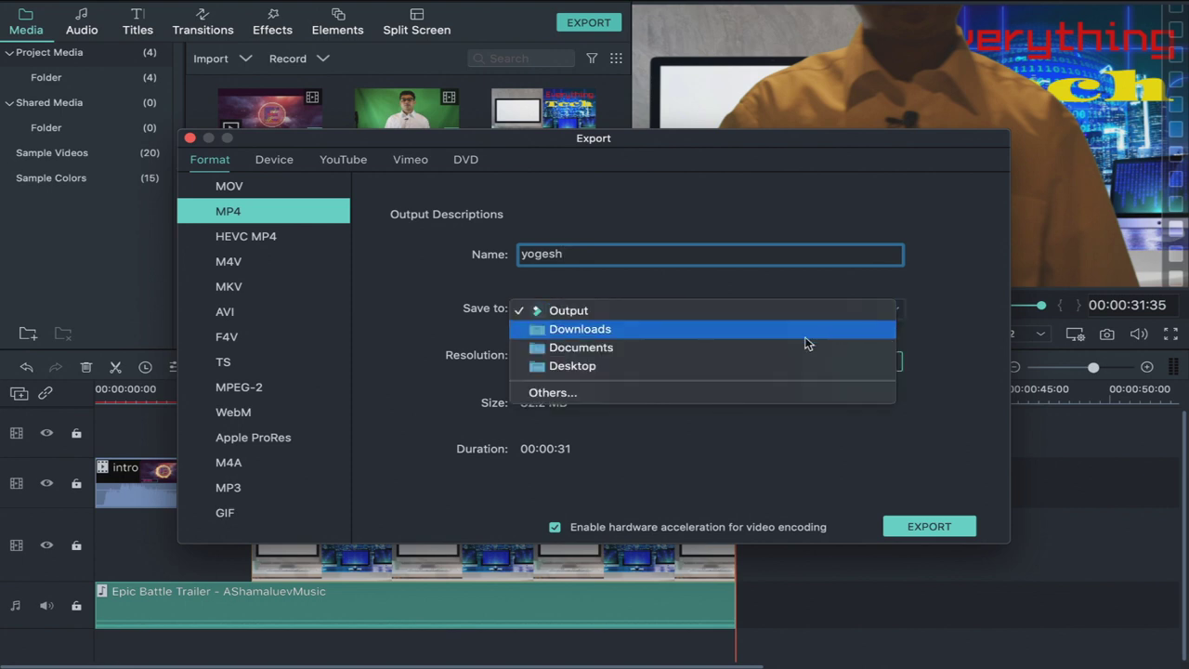
click(747, 368)
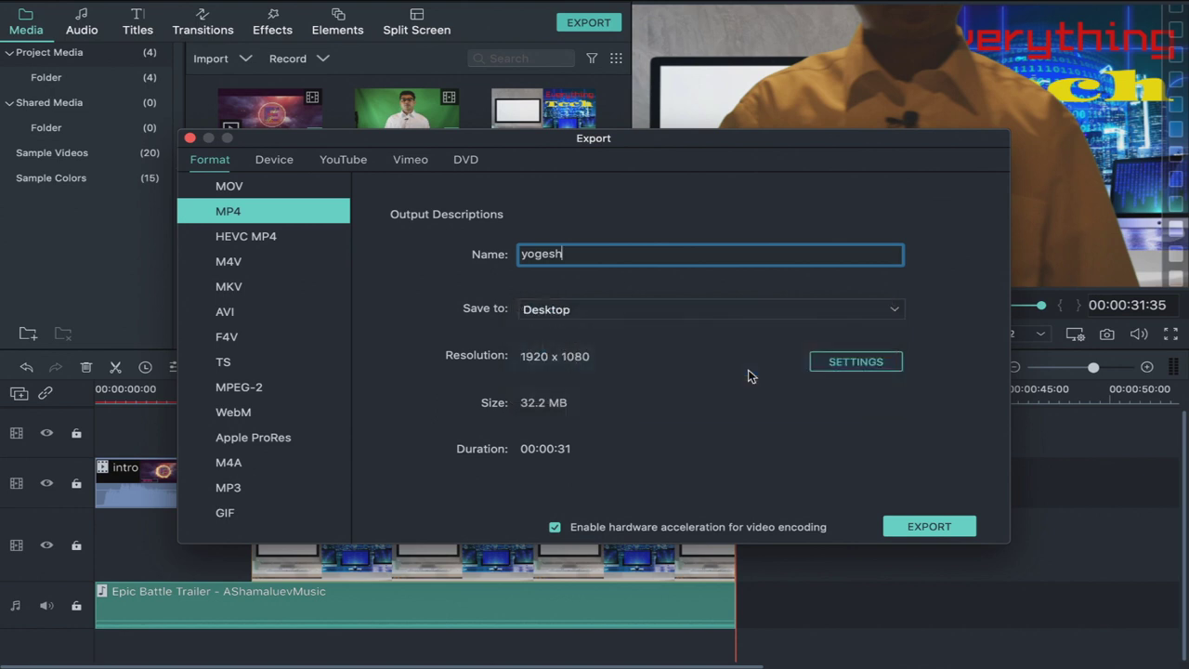
Compare the Good, Better and Best quality presets in the MP4 export settings and set the quality to Best.
click(849, 369)
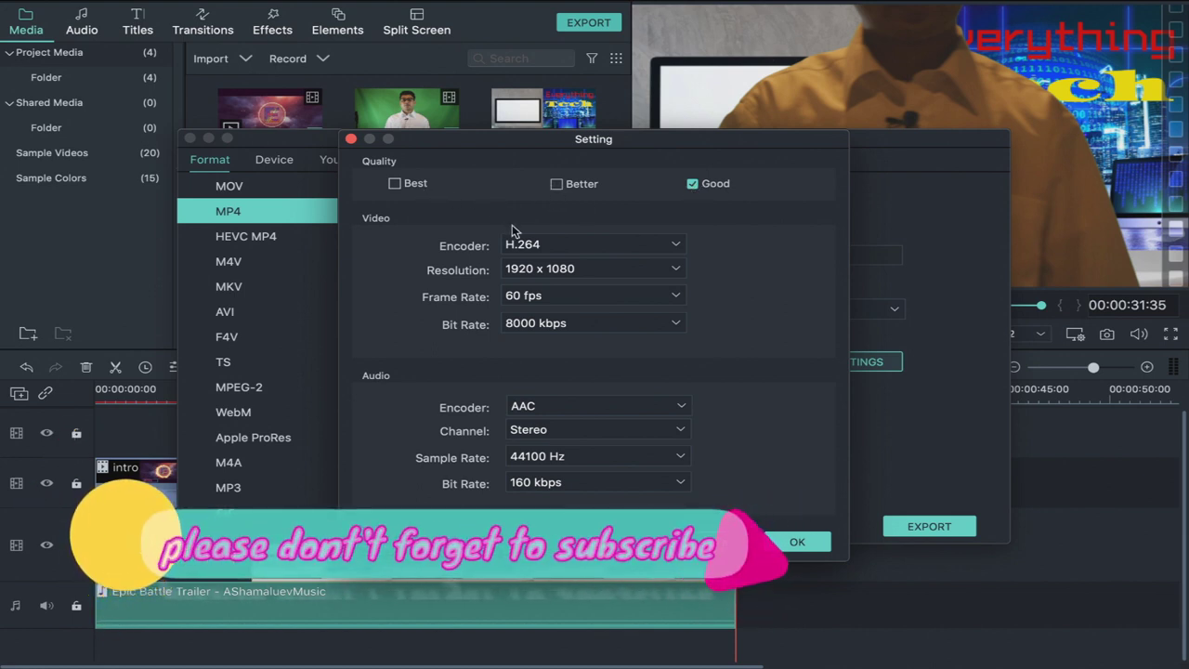
click(556, 184)
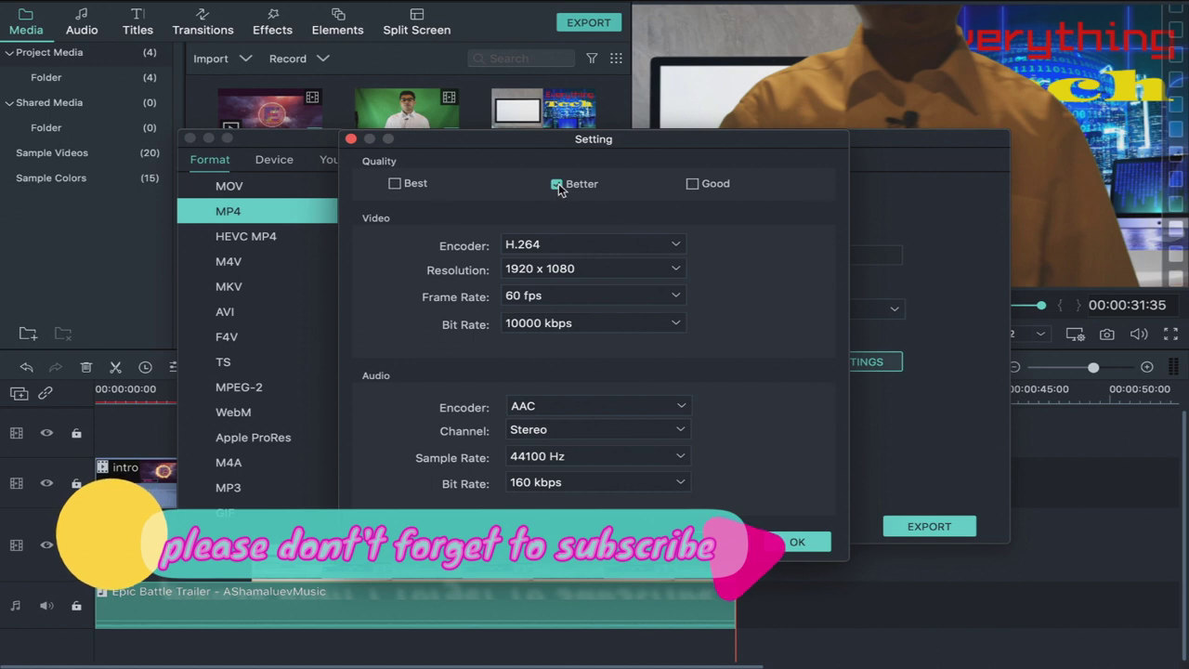
click(395, 184)
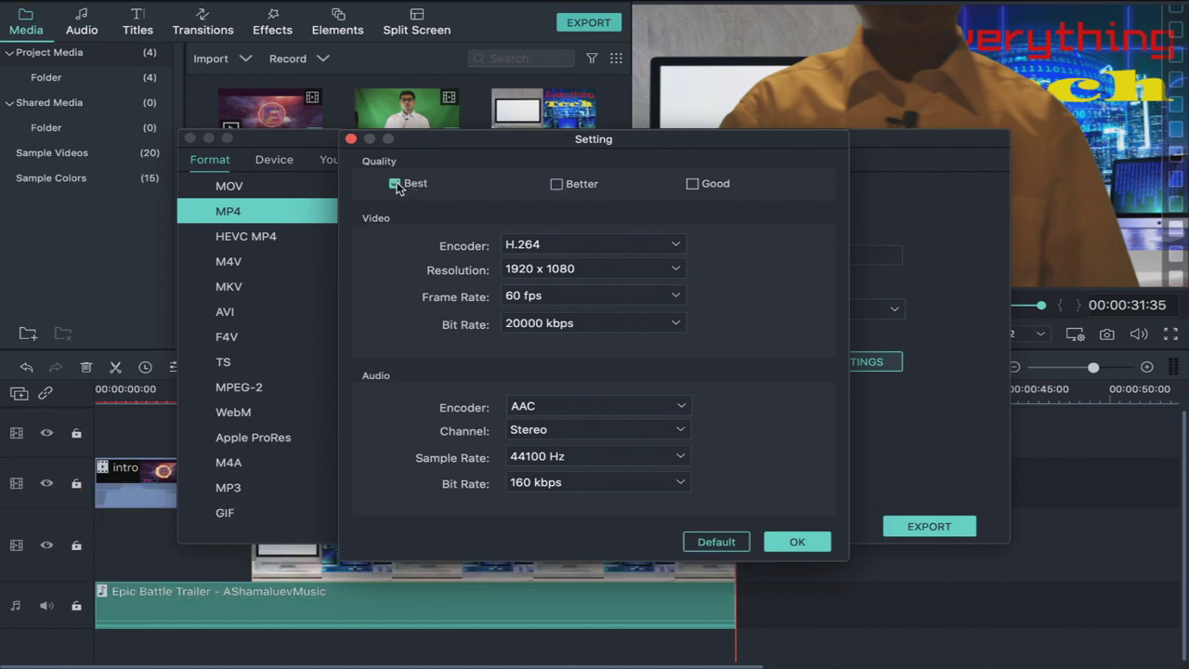
click(692, 183)
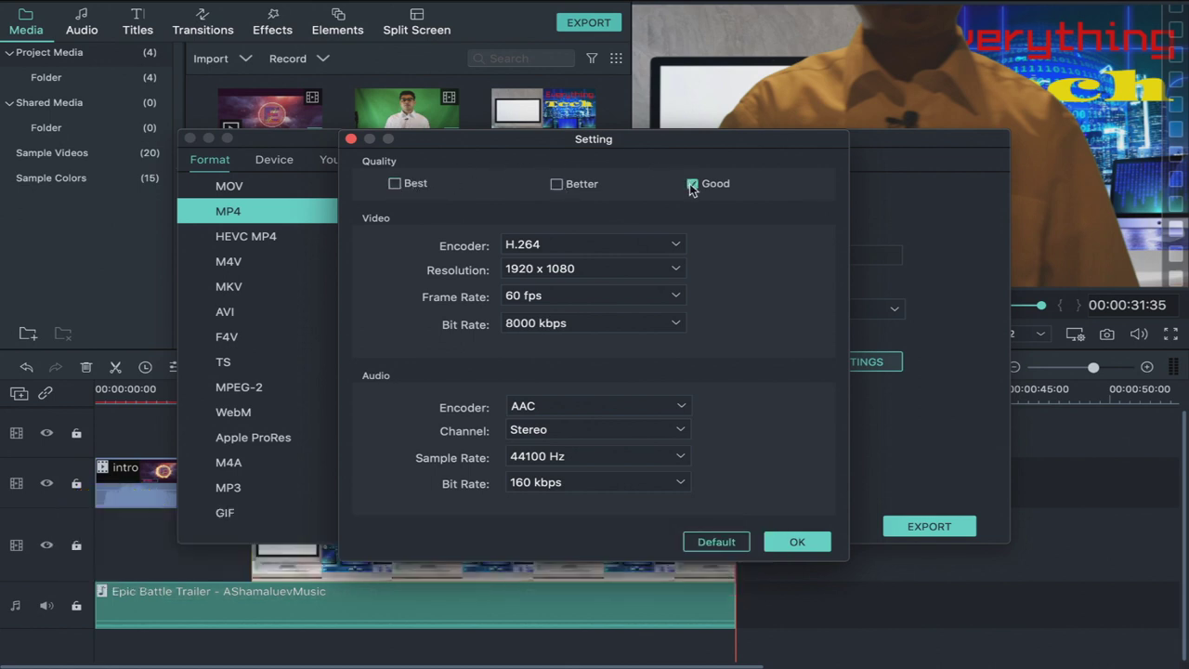
click(555, 184)
click(394, 184)
Try the 4096 x 2160 export resolution with the Best quality preset.
click(675, 271)
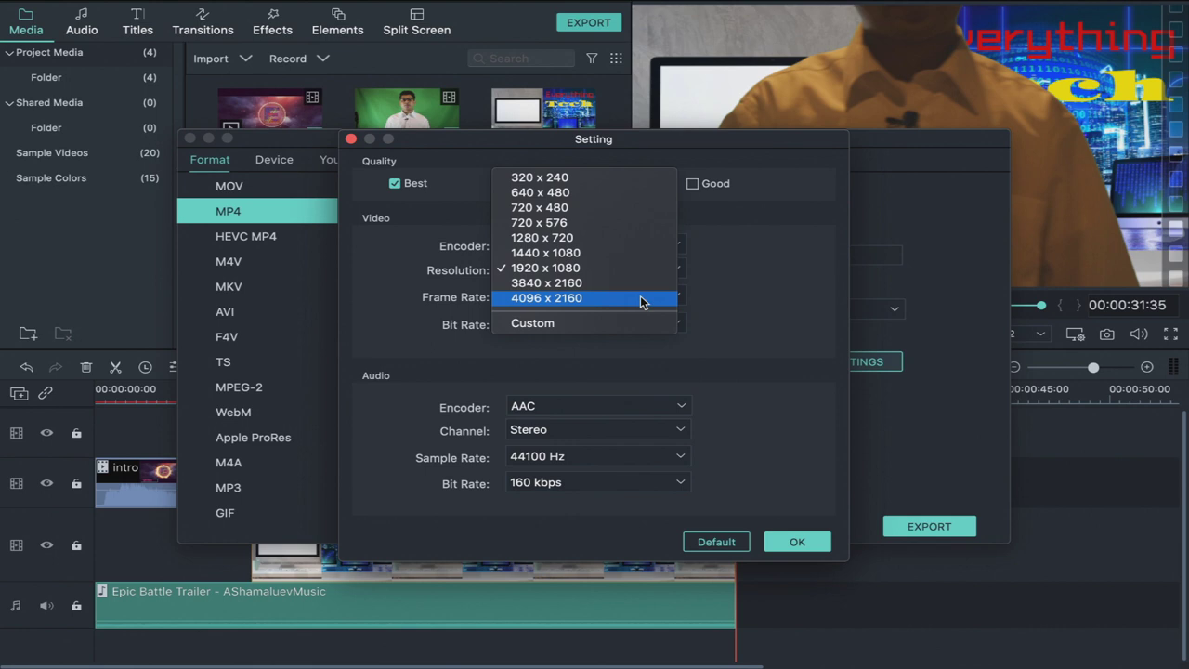
click(709, 291)
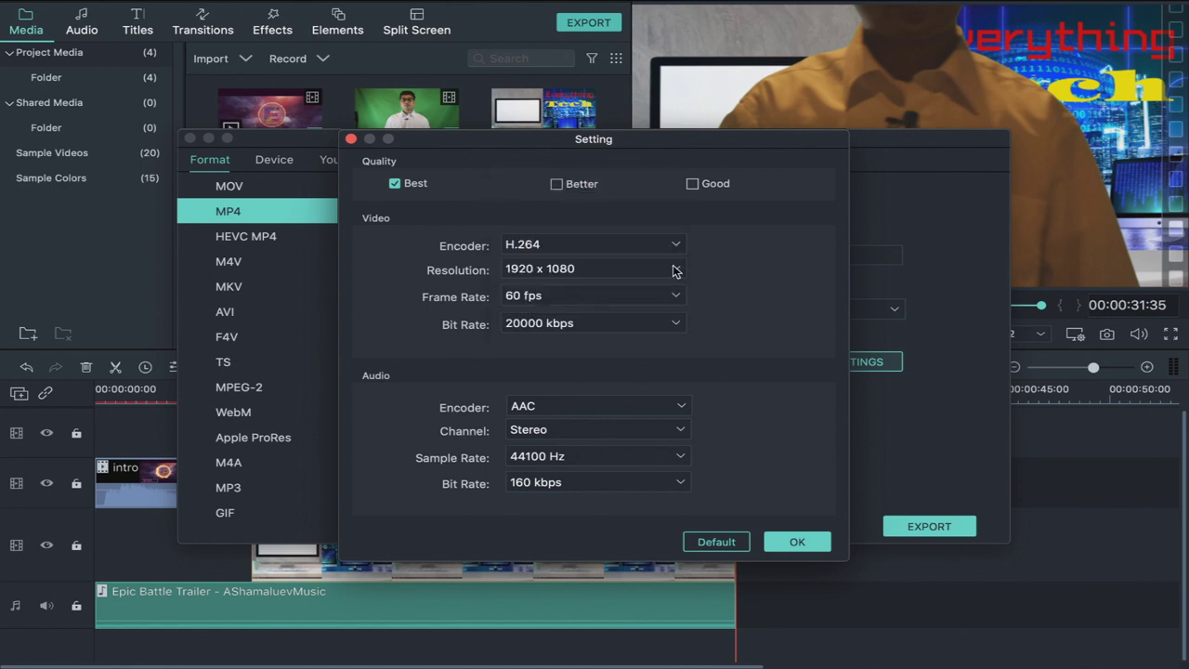
click(677, 271)
click(637, 293)
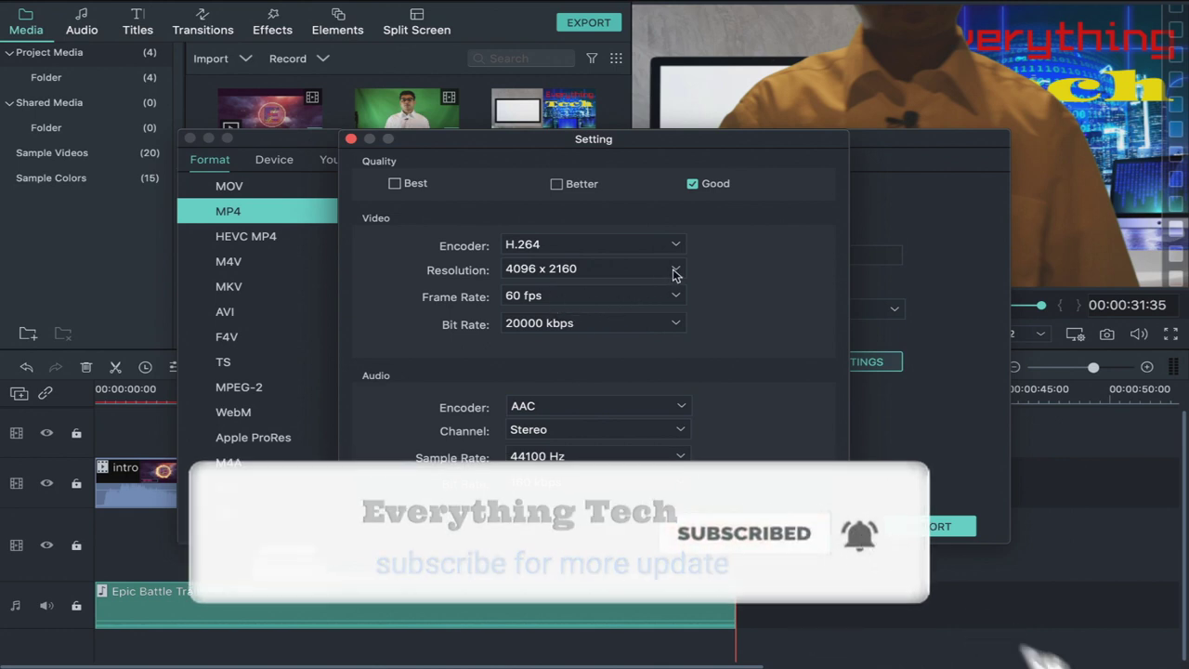
click(392, 185)
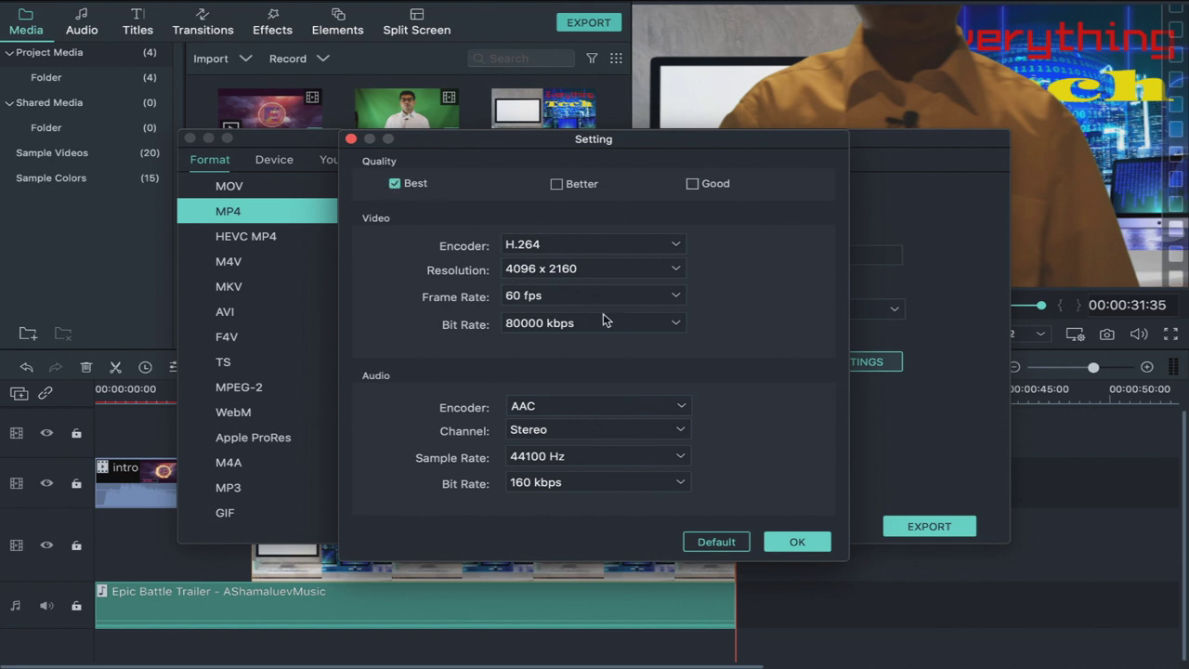
Set the export resolution to 1920 x 1080 and accept the export settings.
click(676, 269)
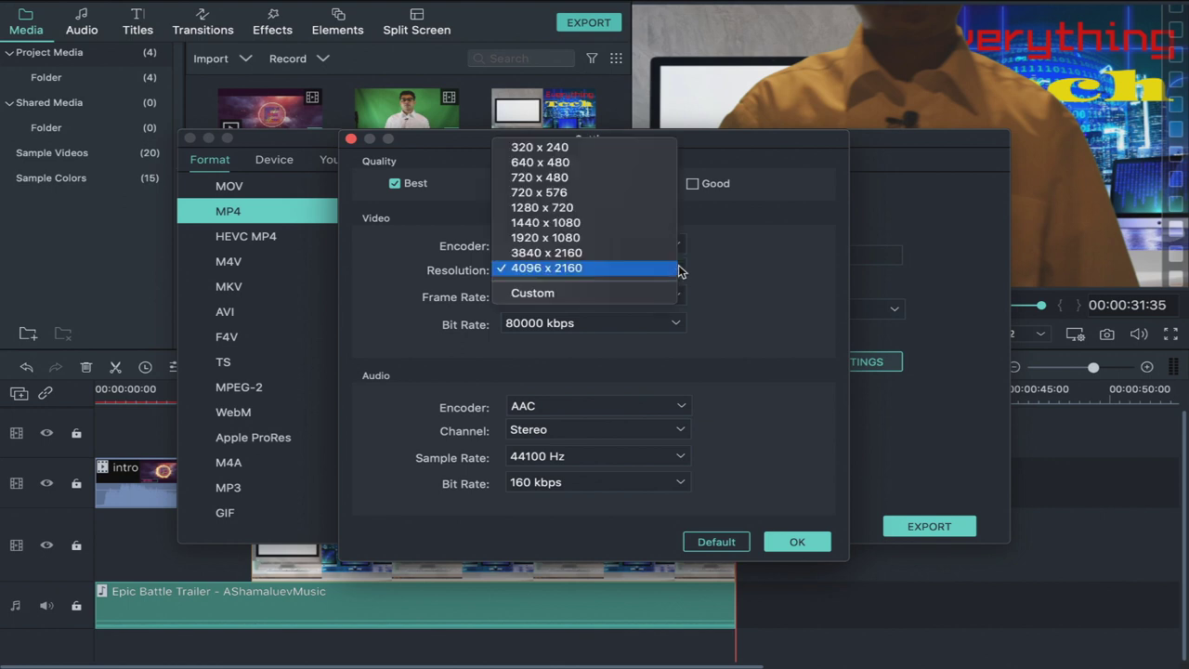
click(620, 238)
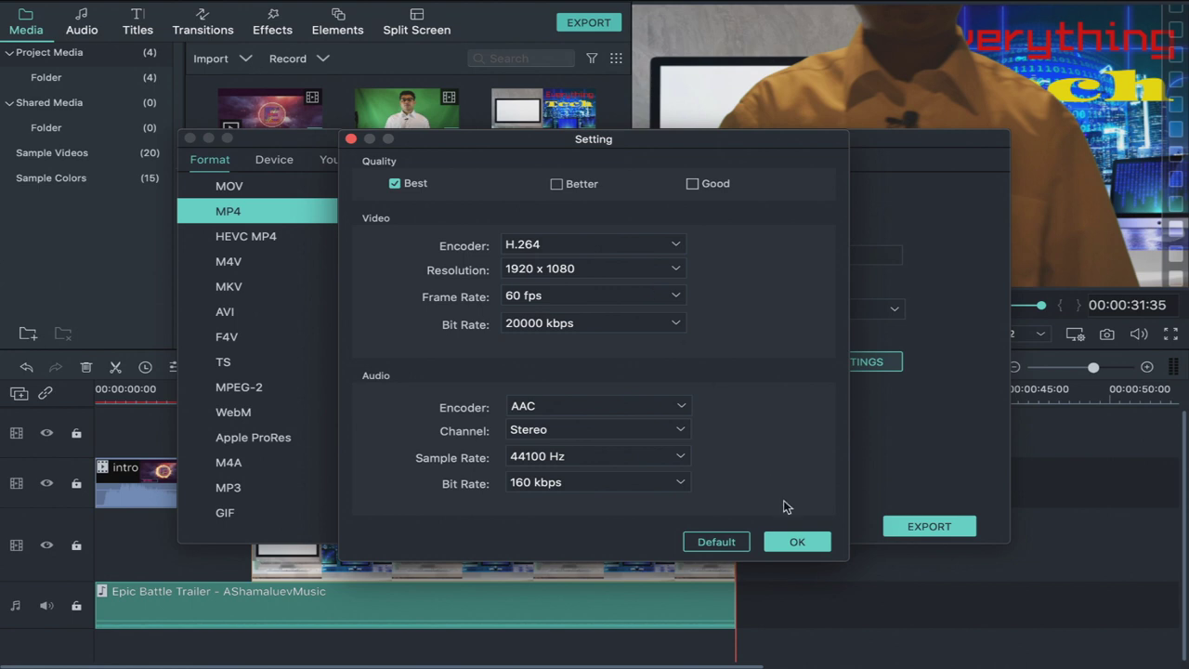
click(791, 542)
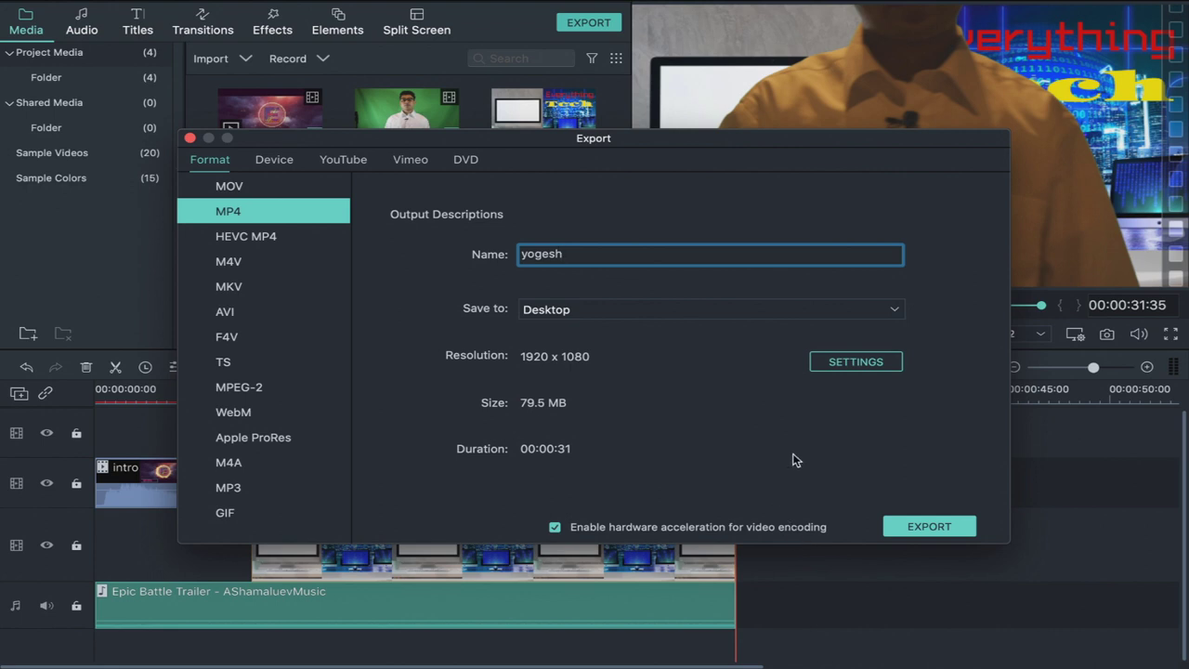
Examine the YouTube and DVD export options and return to the MP4 format settings.
click(346, 161)
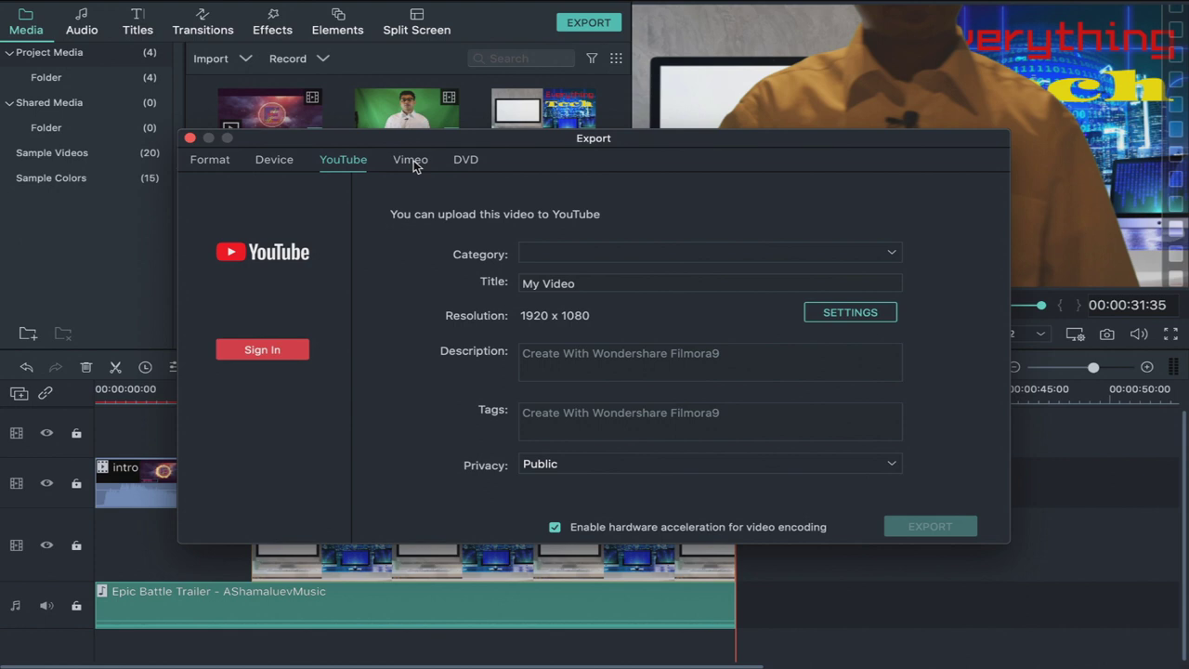
click(466, 164)
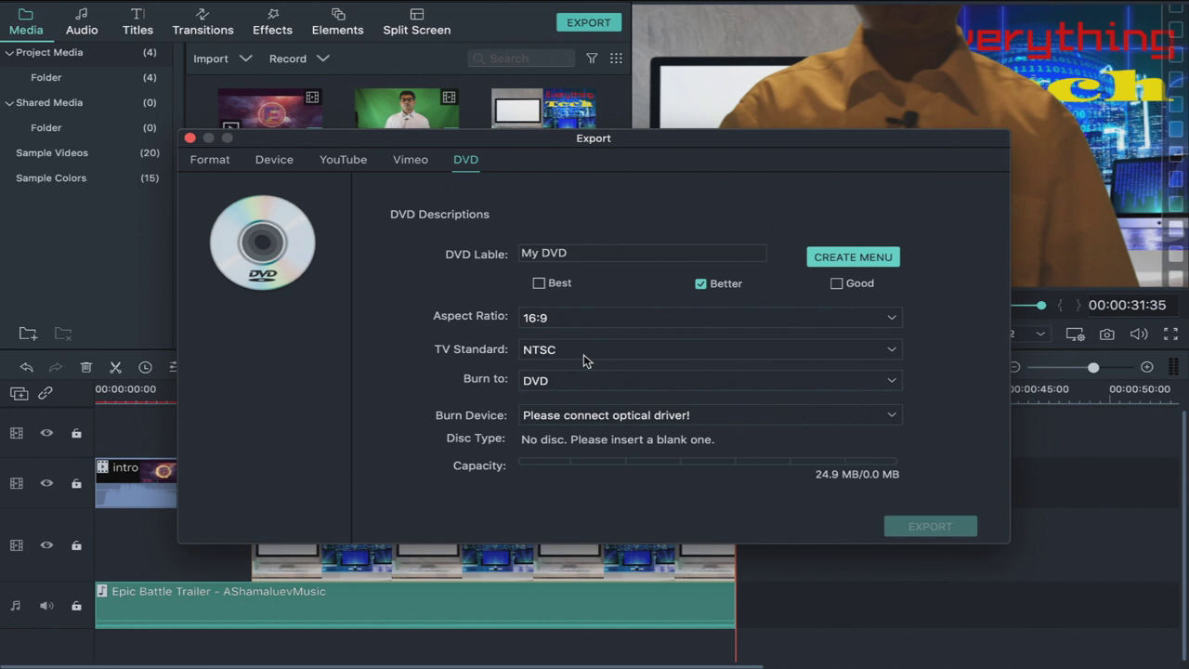
click(217, 164)
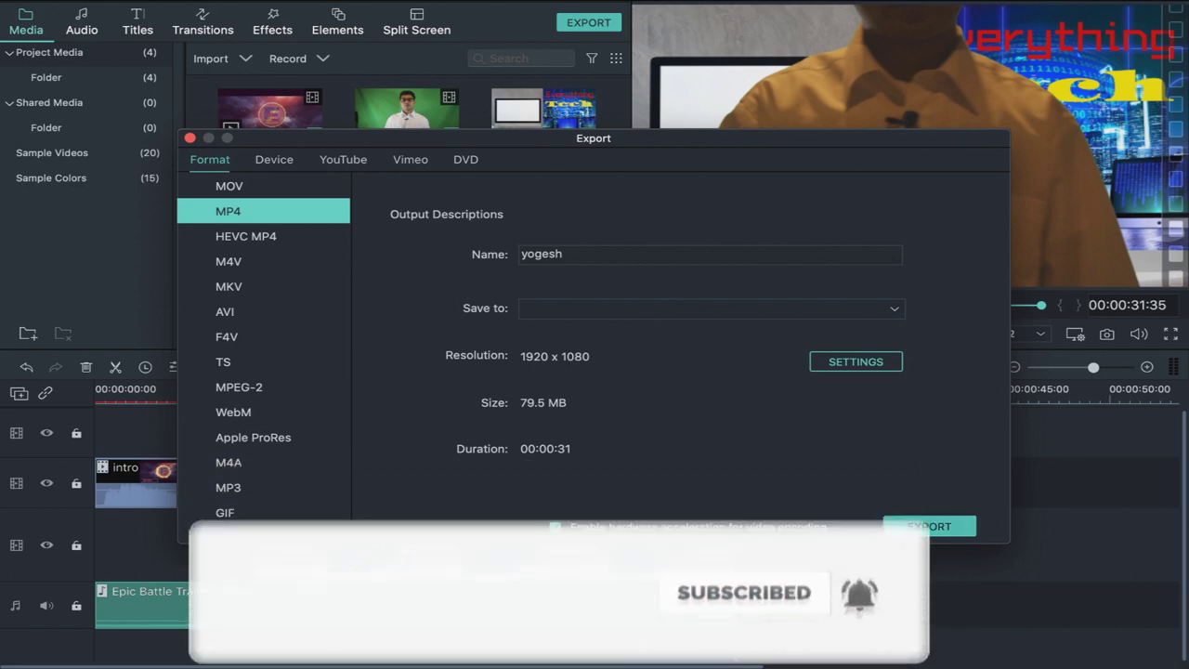
Start the MP4 export, review the choices for what the computer does on completion, and cancel the running task.
click(910, 529)
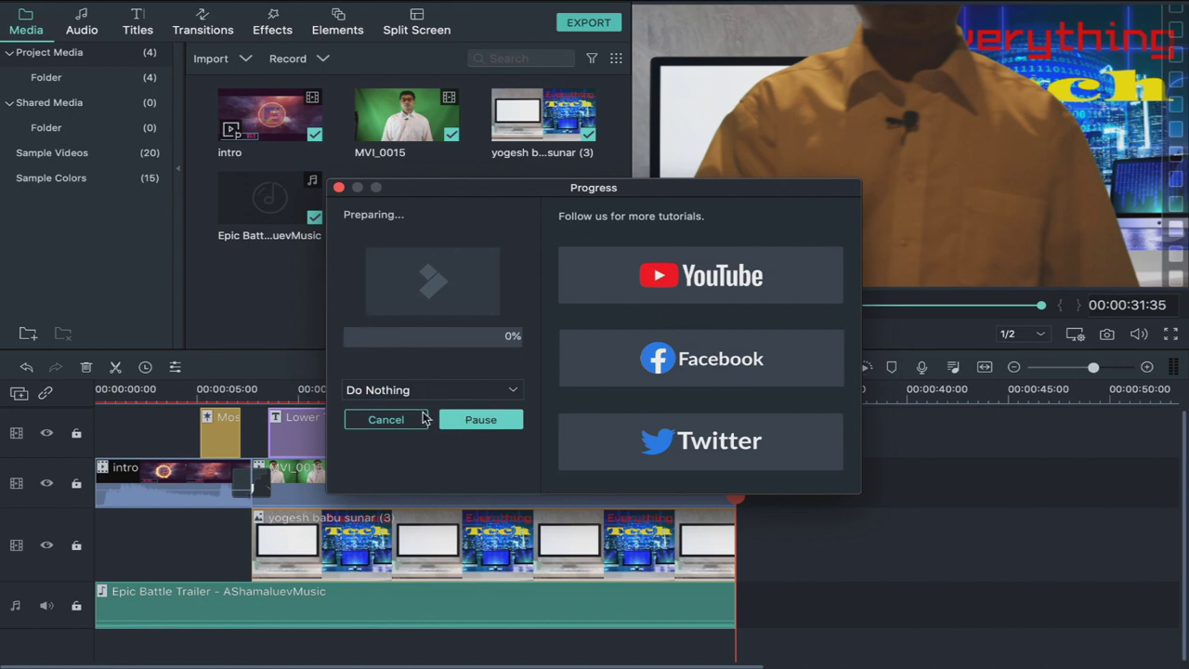
click(514, 394)
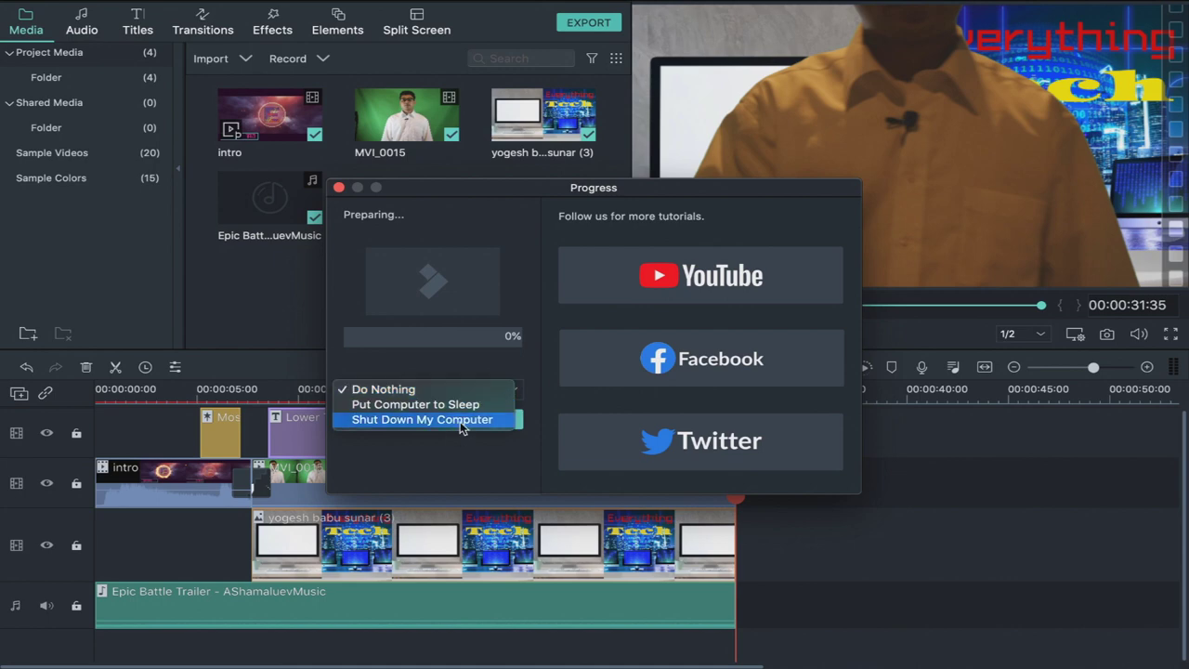
click(415, 342)
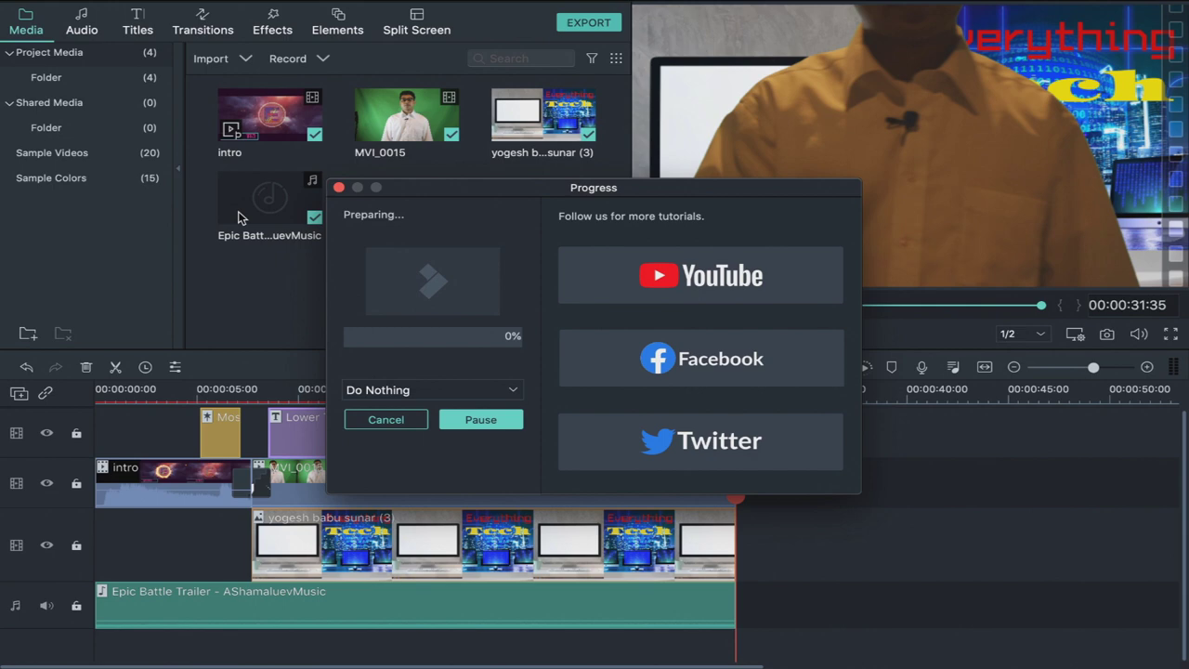
click(384, 419)
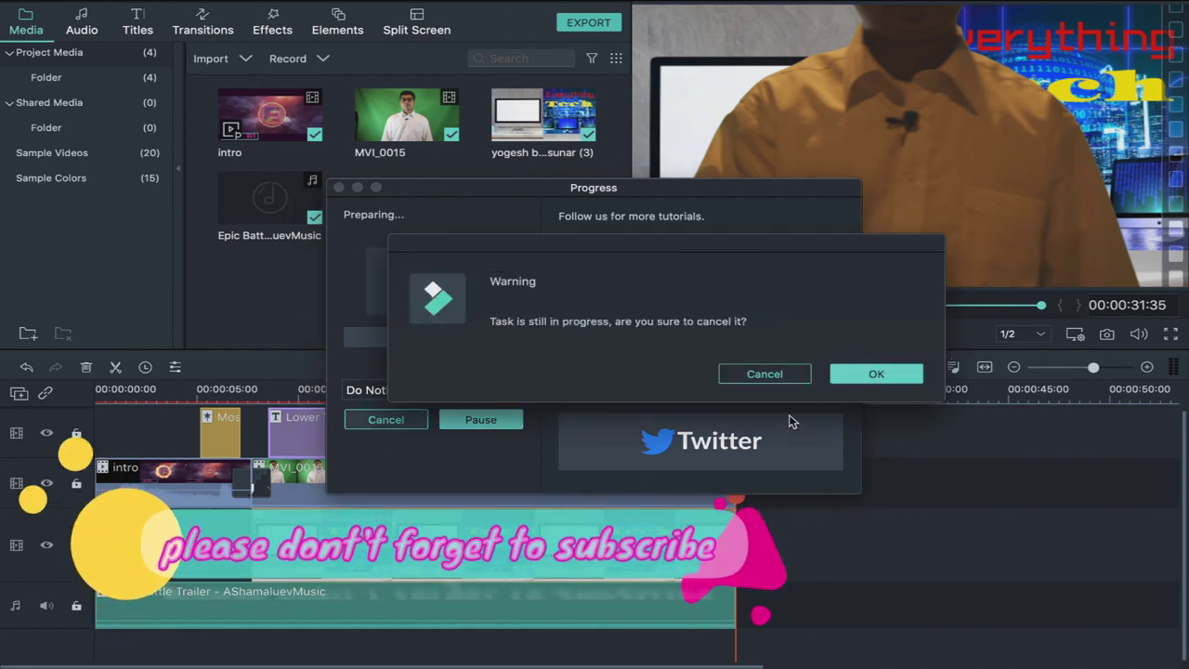
click(864, 376)
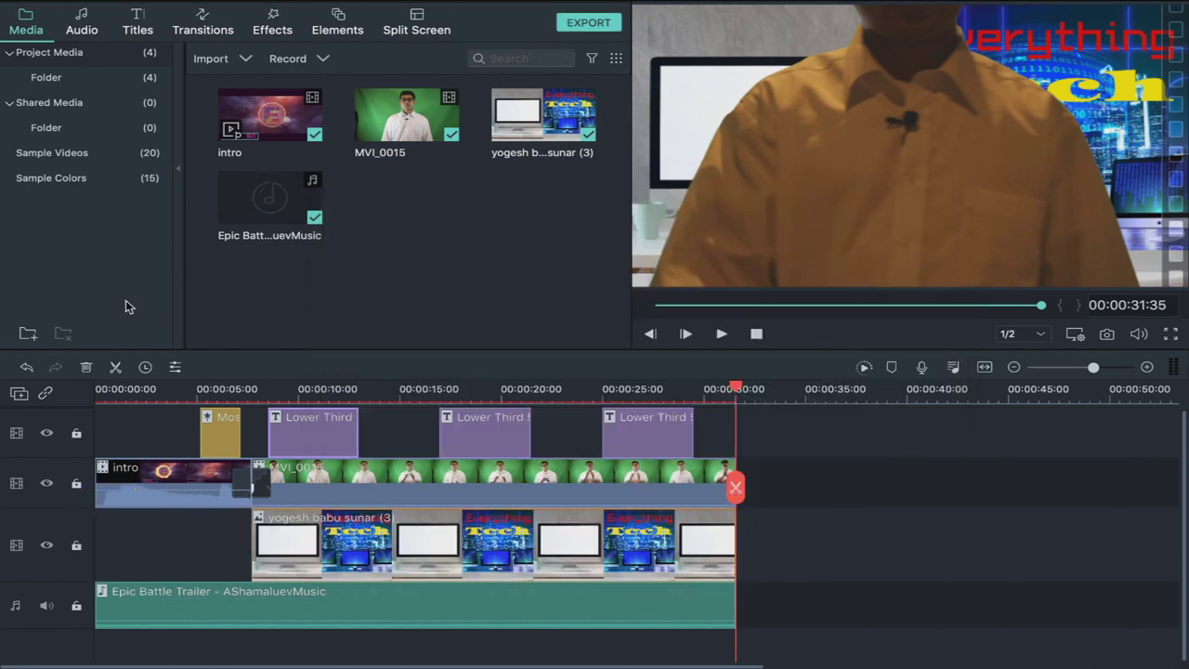